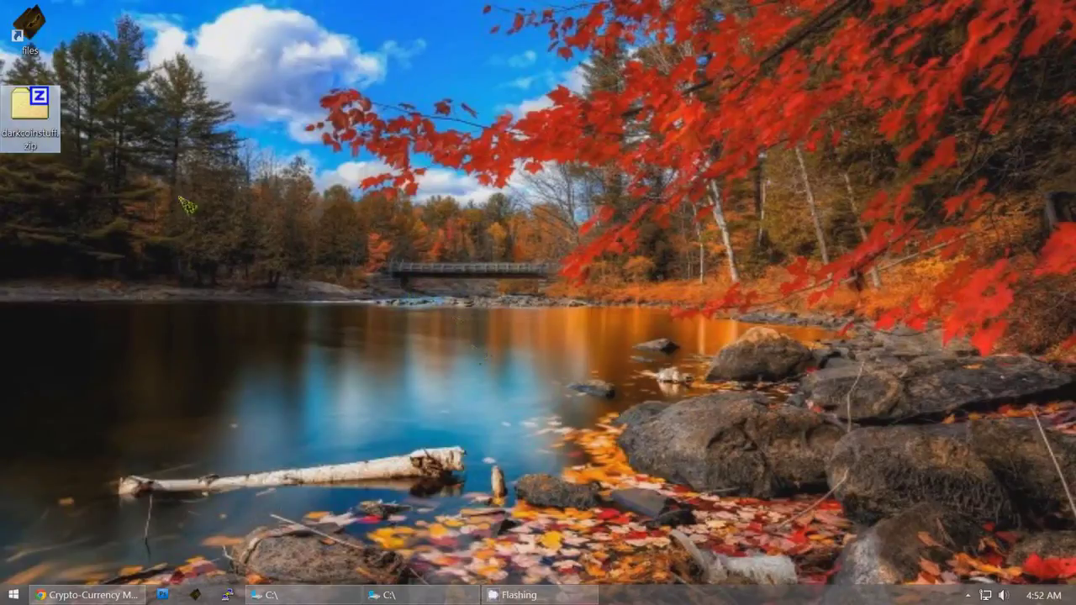
Extract darkcoin-setup-and-update.xlsx from darkcoinstuff.zip onto the desktop and open it in Excel.
double_click(41, 125)
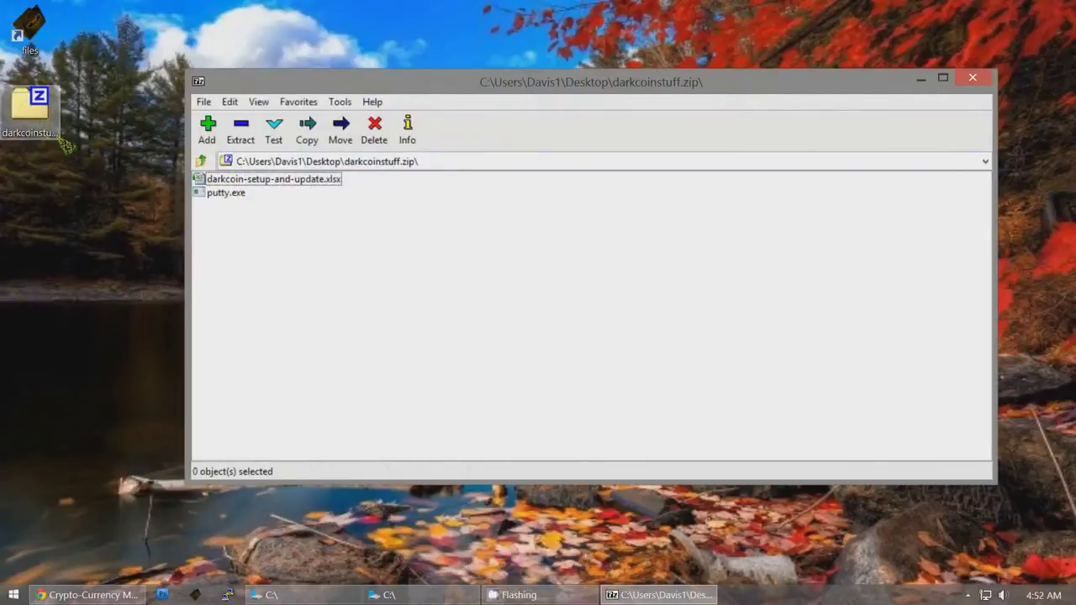
click(233, 199)
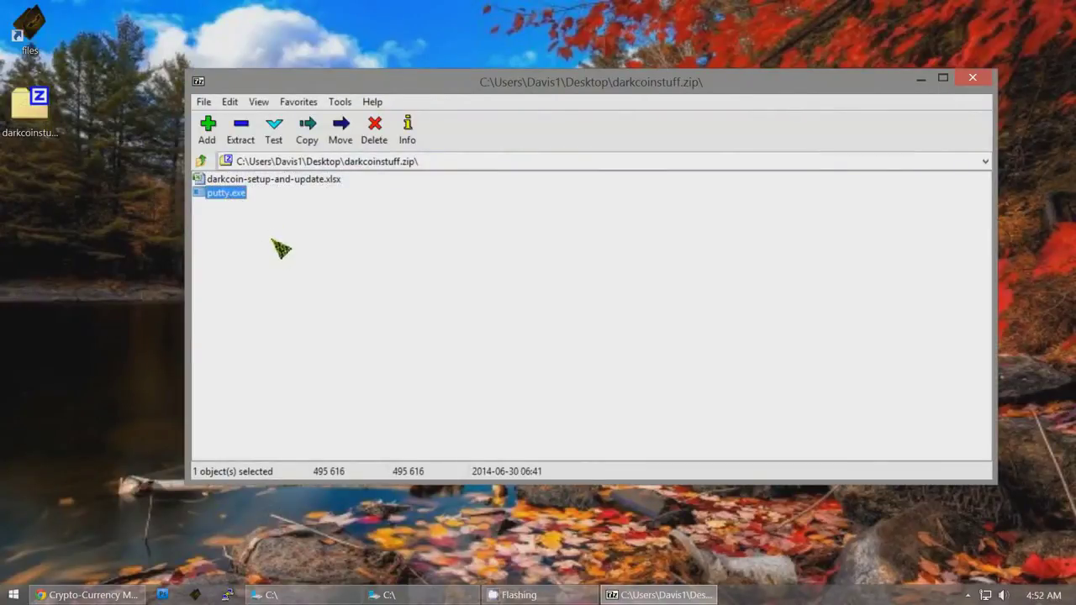
click(234, 181)
drag(247, 190, 45, 202)
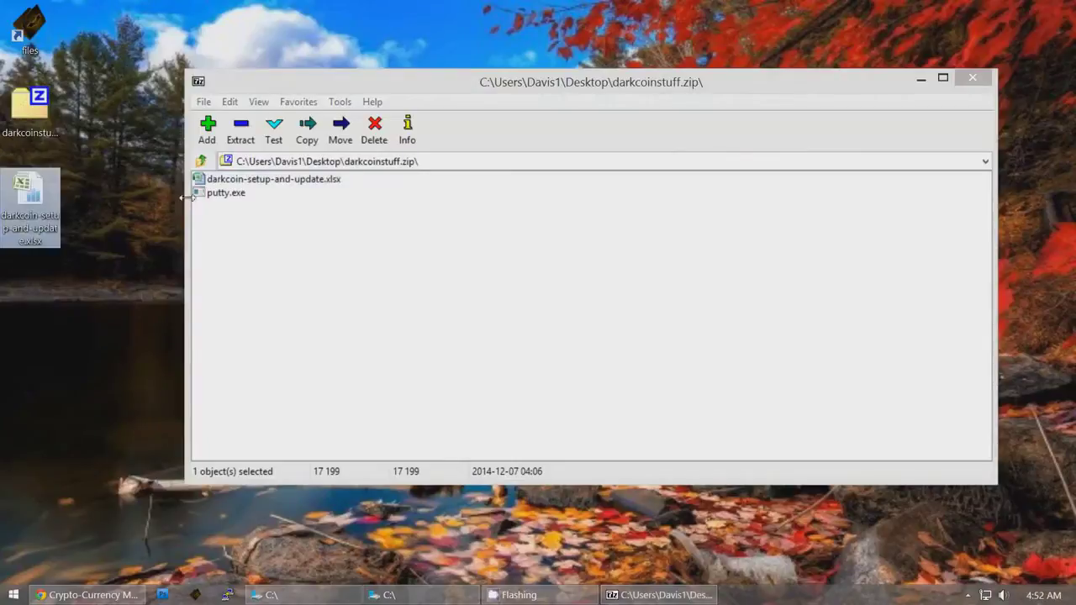
click(976, 79)
double_click(33, 209)
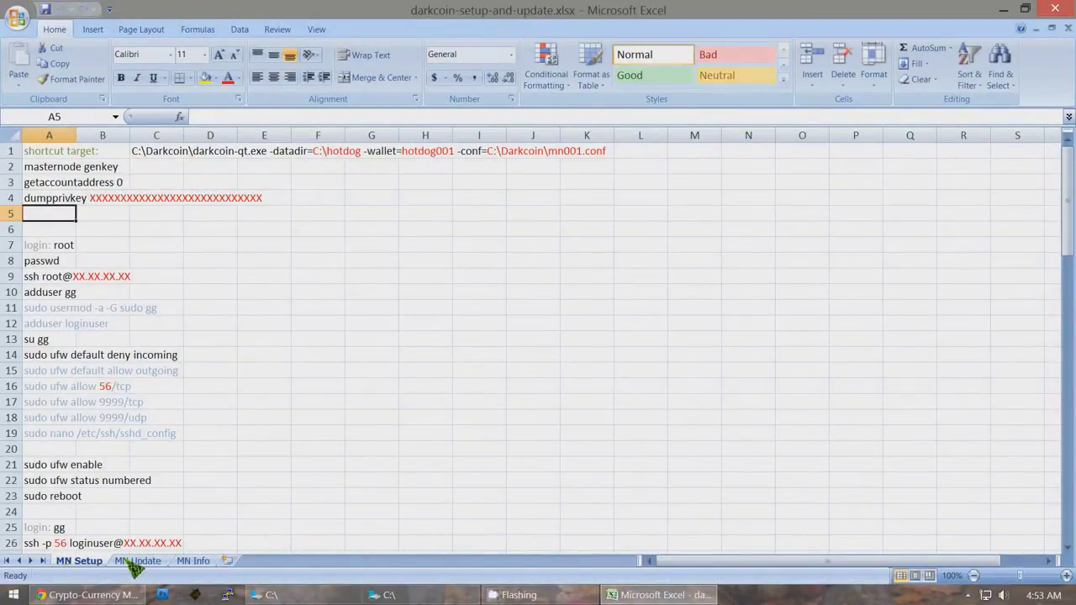
Look over the MN Update and MN Info sheets, ending on MN Update.
click(156, 562)
click(194, 562)
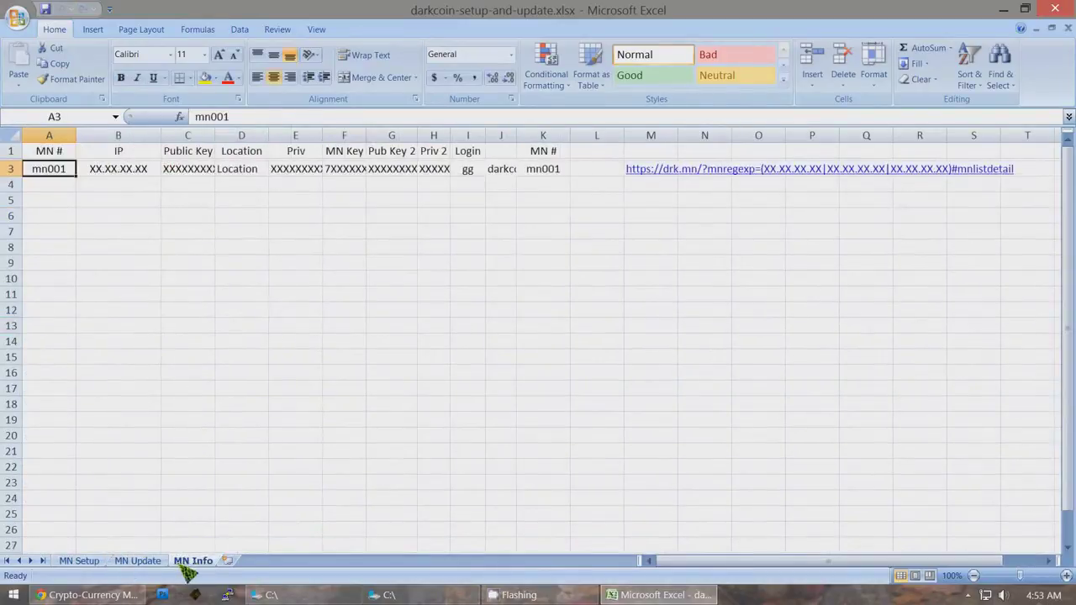
click(138, 562)
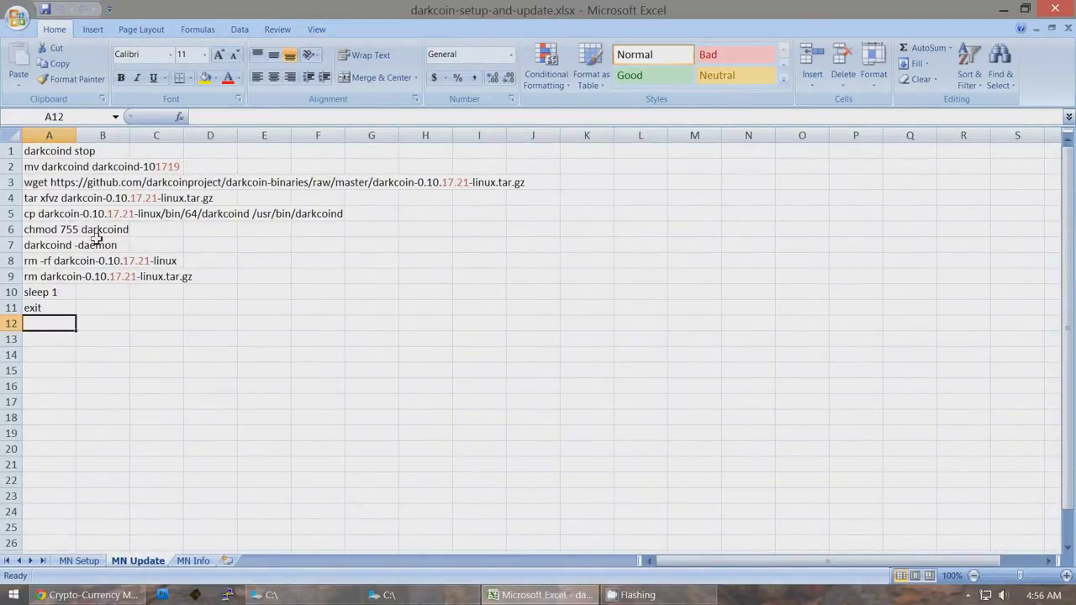
Inspect the A3 wget download URL to read its darkcoin-0.10.17.21 version.
click(40, 183)
click(221, 117)
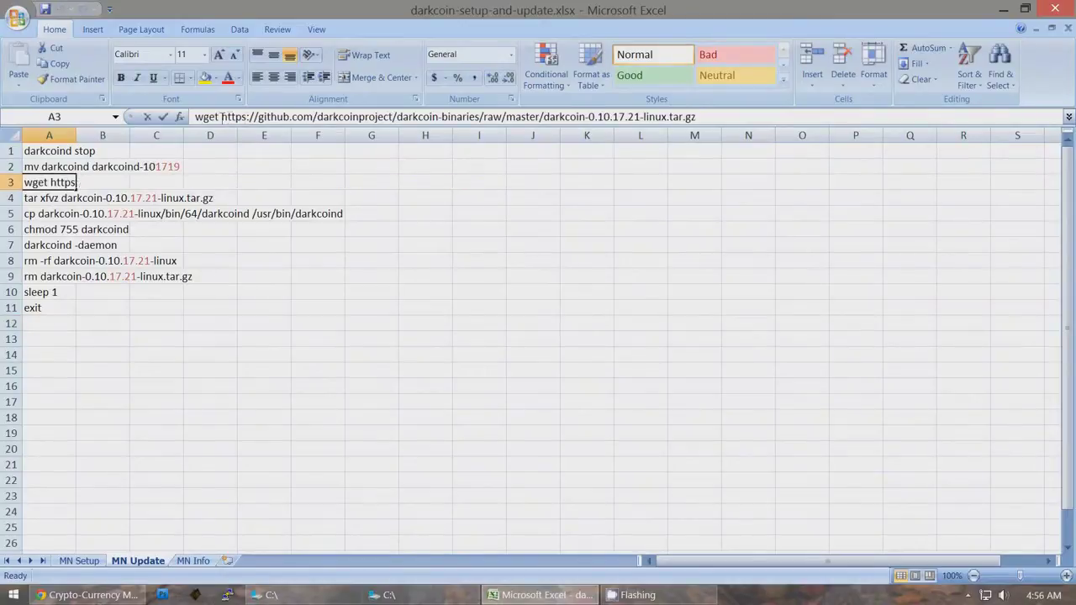
drag(337, 116, 724, 116)
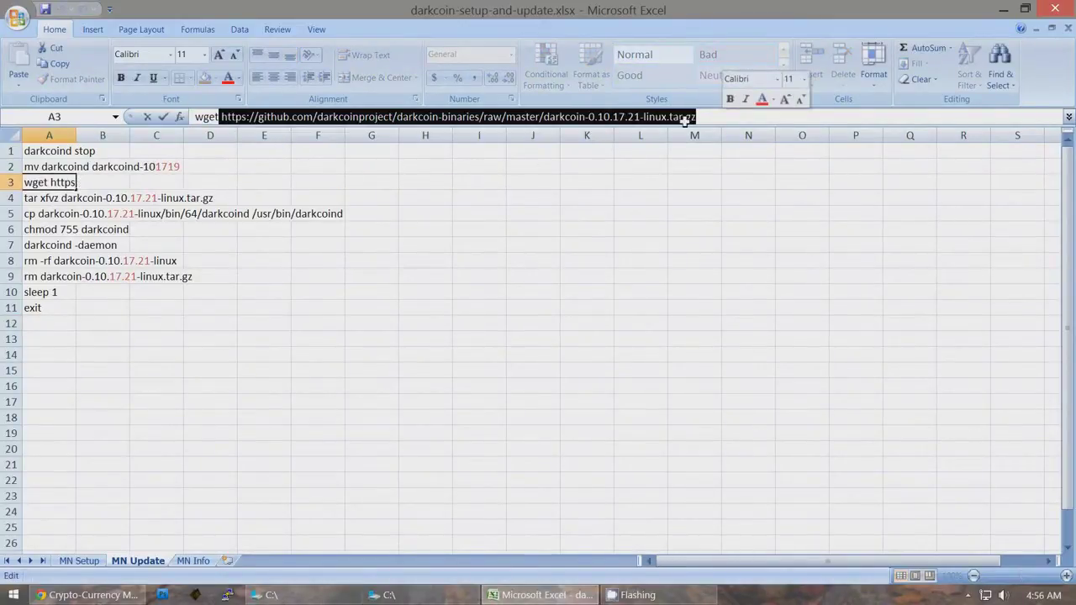
click(620, 118)
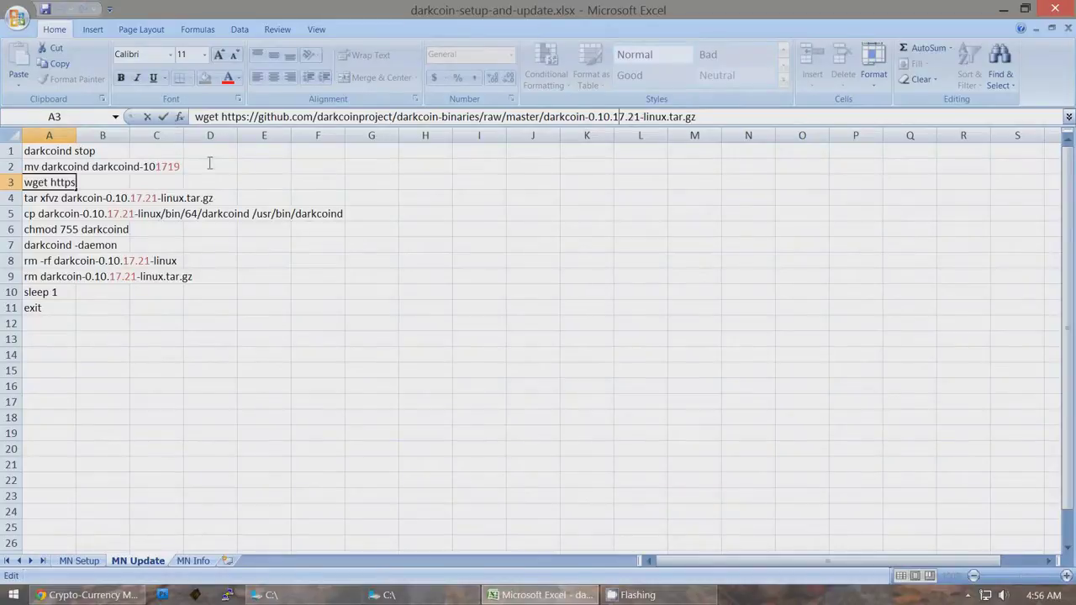
click(89, 596)
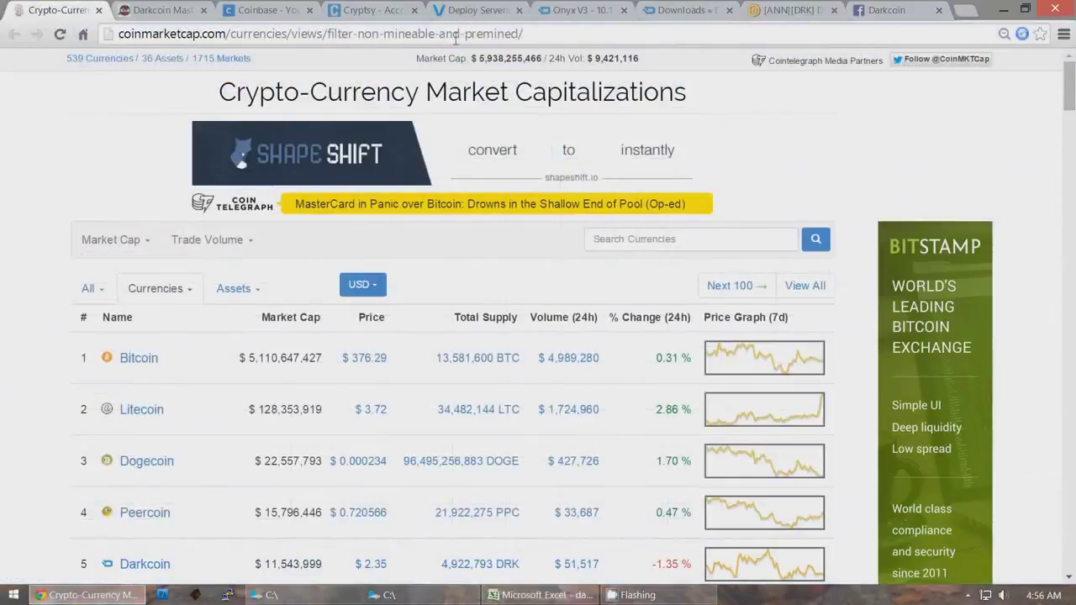
Check the Linux (tgz) download link on the darkcoin.io Downloads page.
click(692, 10)
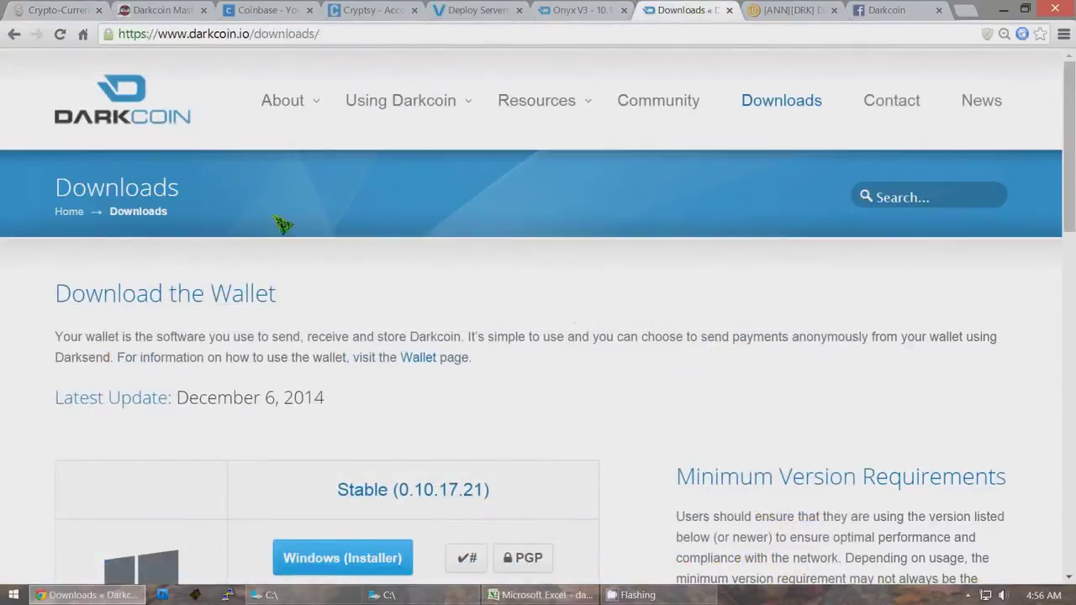
scroll(601, 350, down, 5)
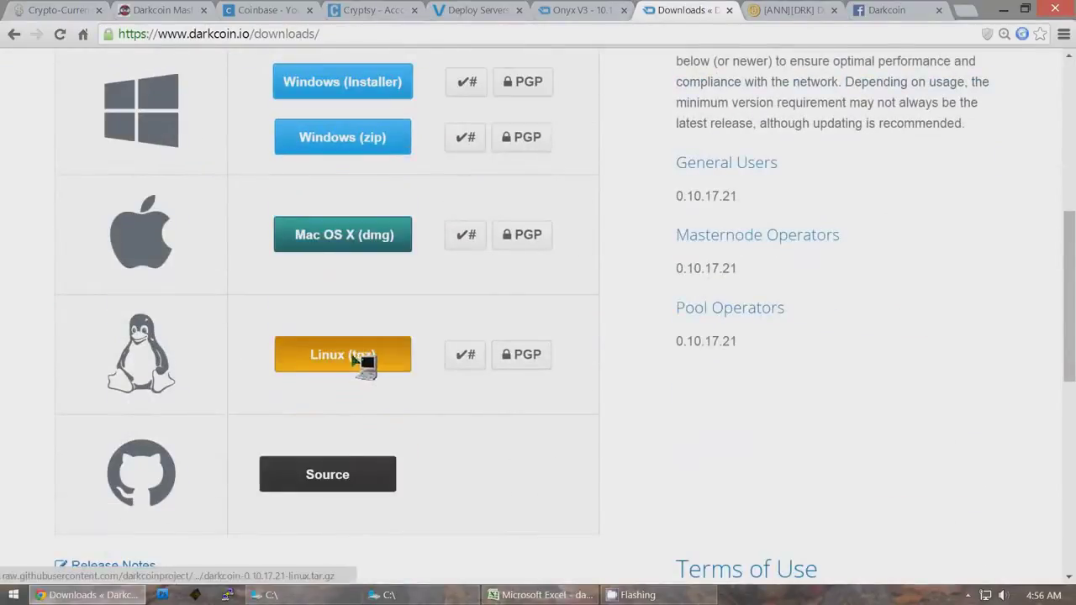
right_click(353, 356)
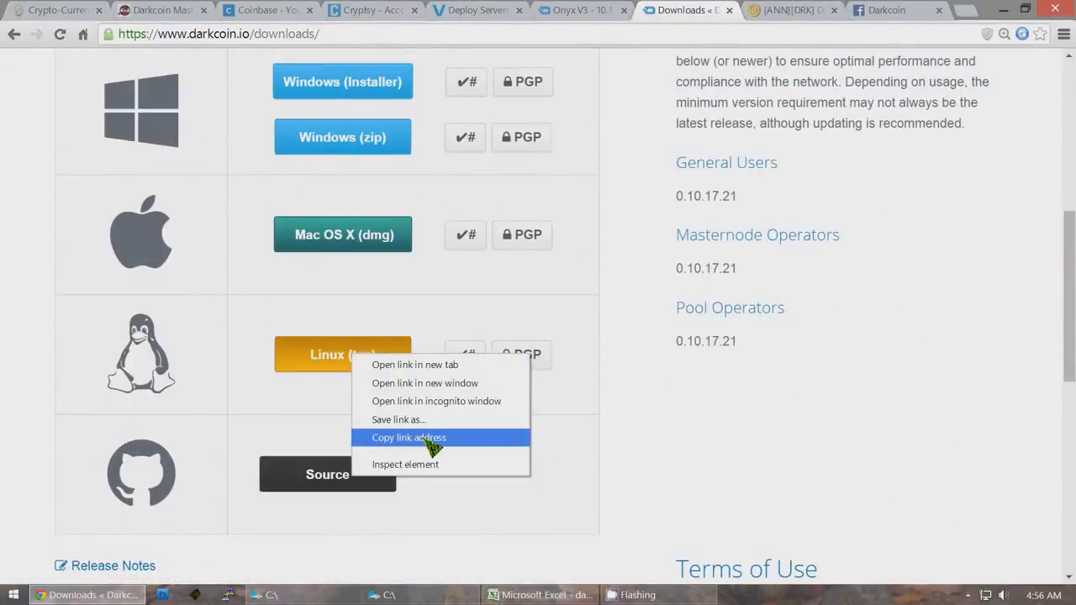
click(662, 448)
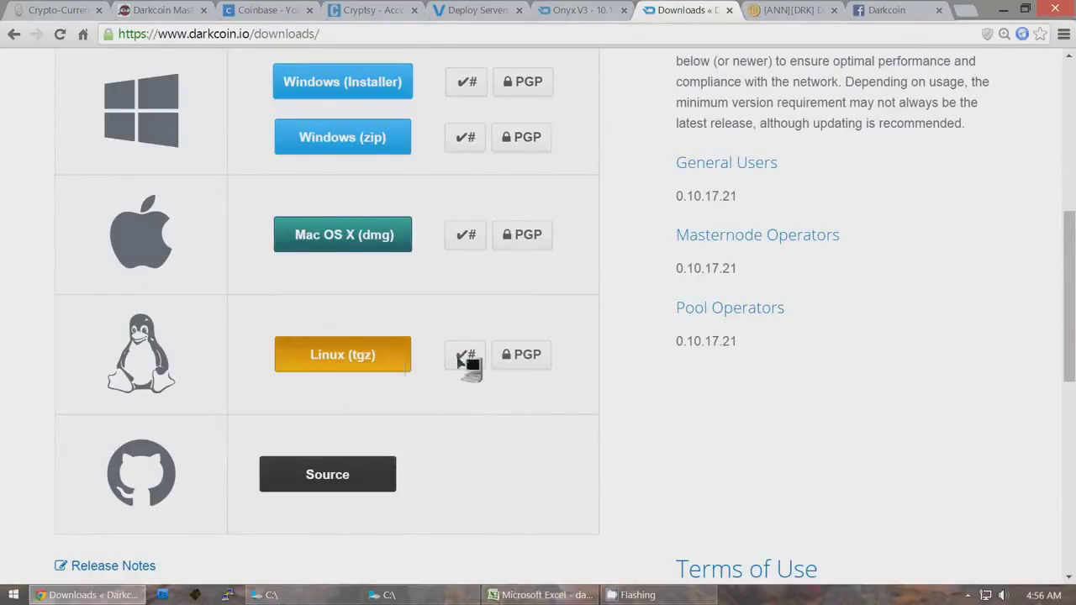
scroll(479, 362, up, 6)
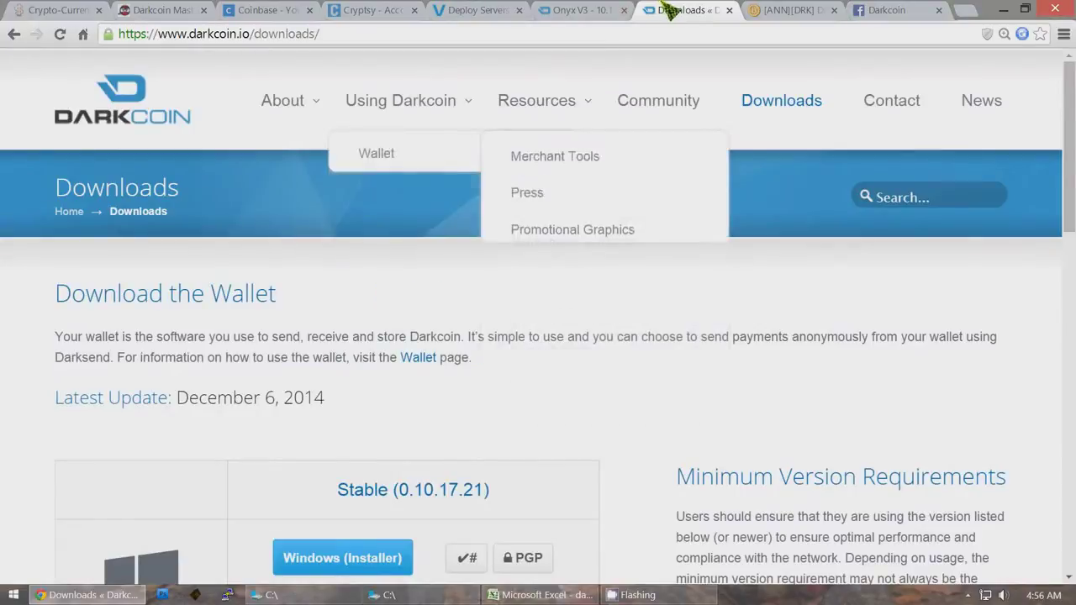
Confirm the 10.17.21 Linux link in the Onyx V3 forum thread, then return to Excel.
click(580, 10)
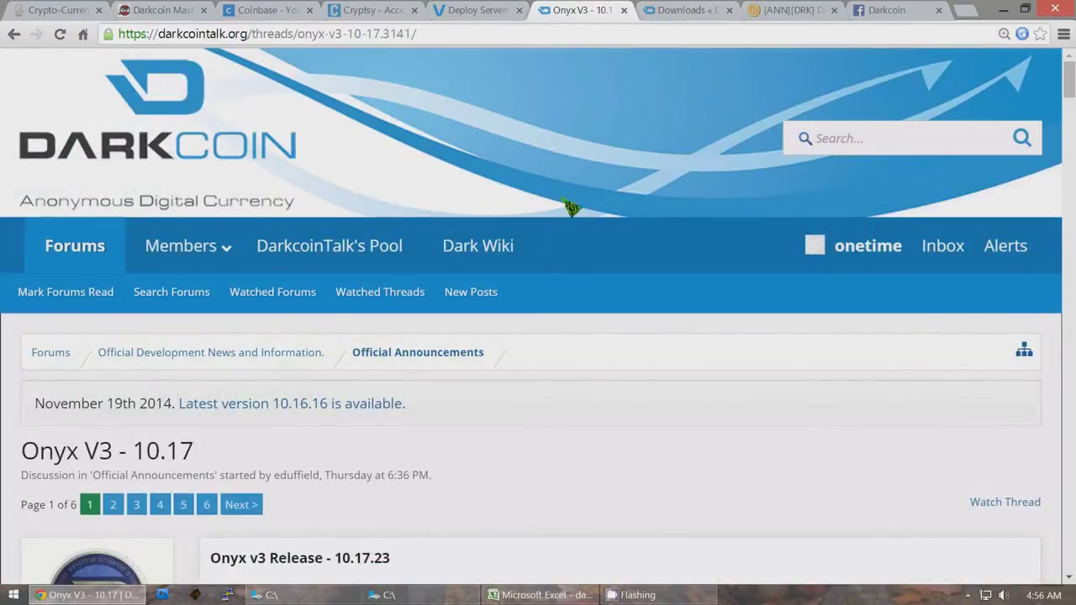
scroll(572, 206, down, 2)
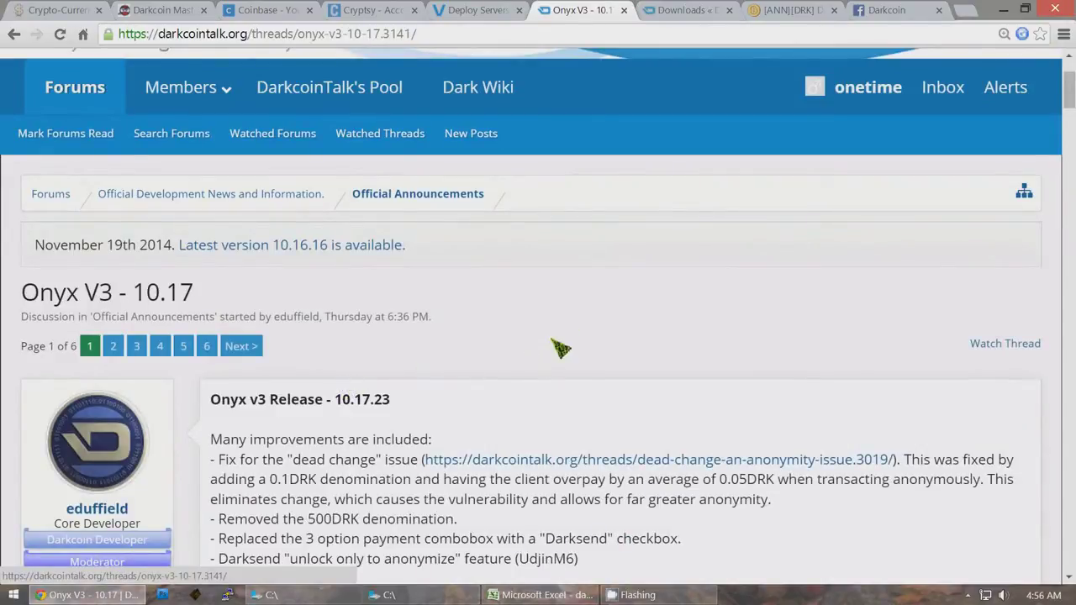
scroll(580, 324, down, 8)
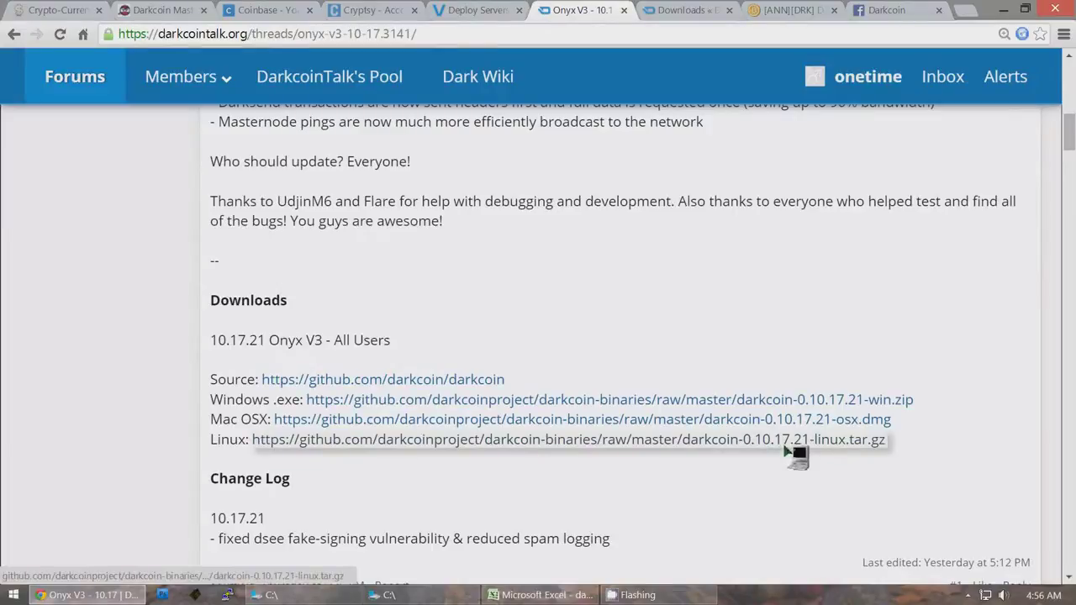
drag(807, 448, 74, 207)
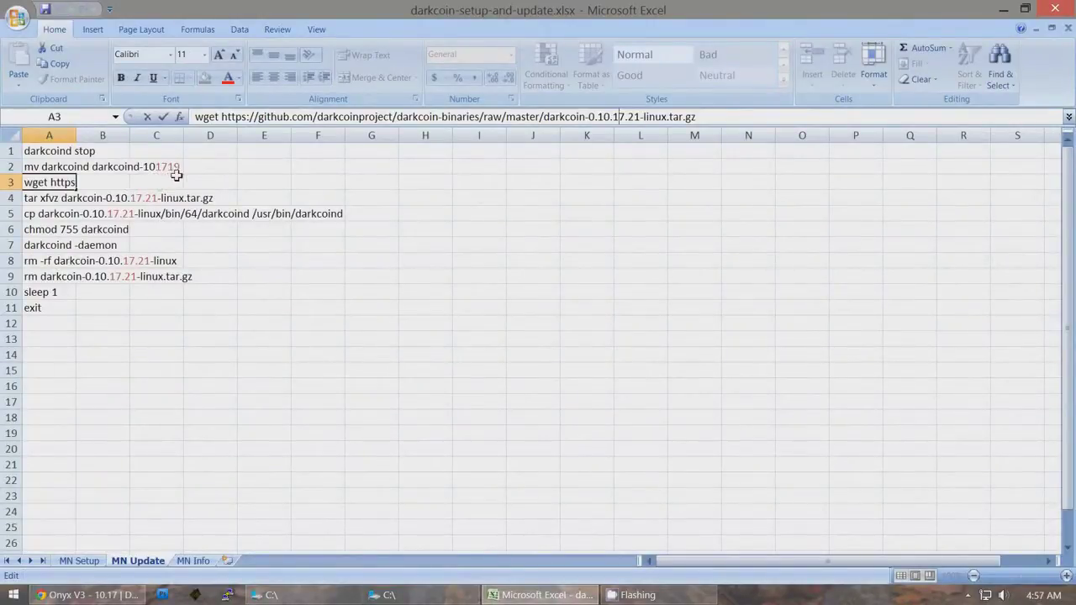
Copy the eleven update commands in A1:A11 of the MN Update sheet.
click(42, 170)
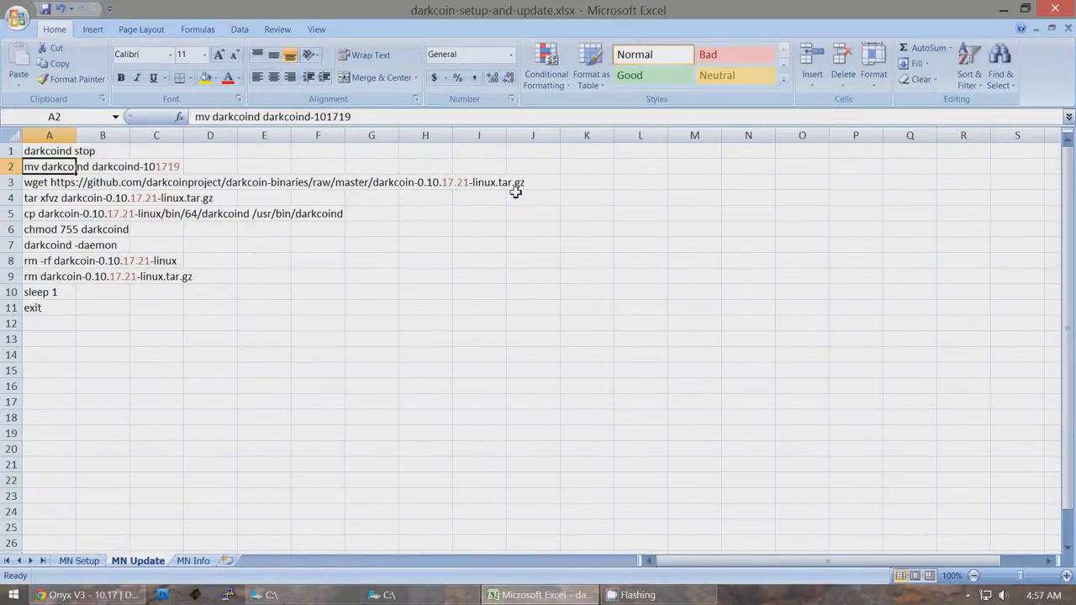
key(Up)
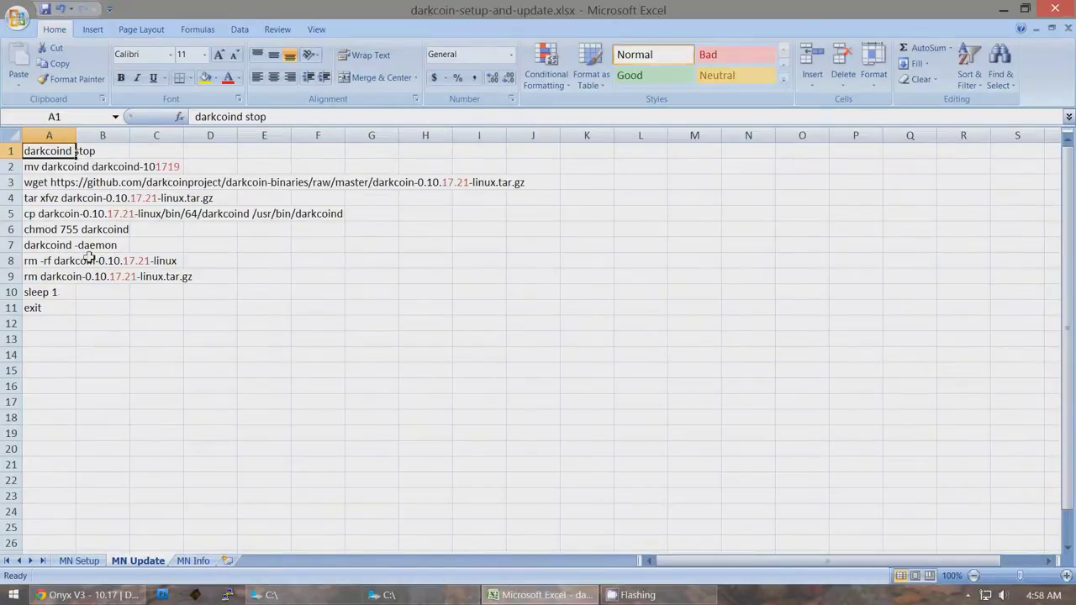
drag(42, 152, 38, 308)
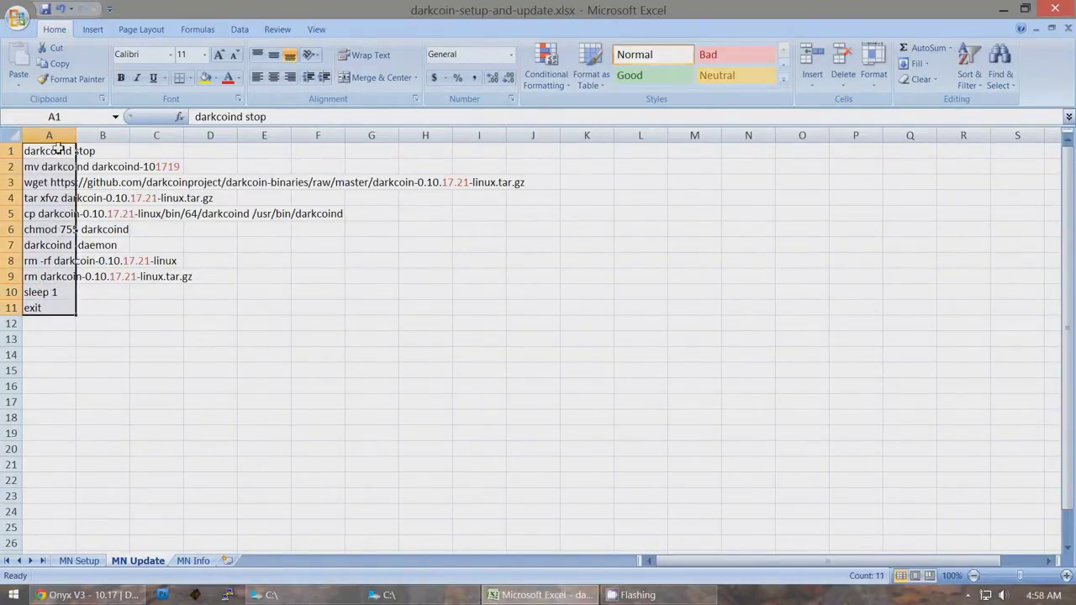
key(ctrl+c)
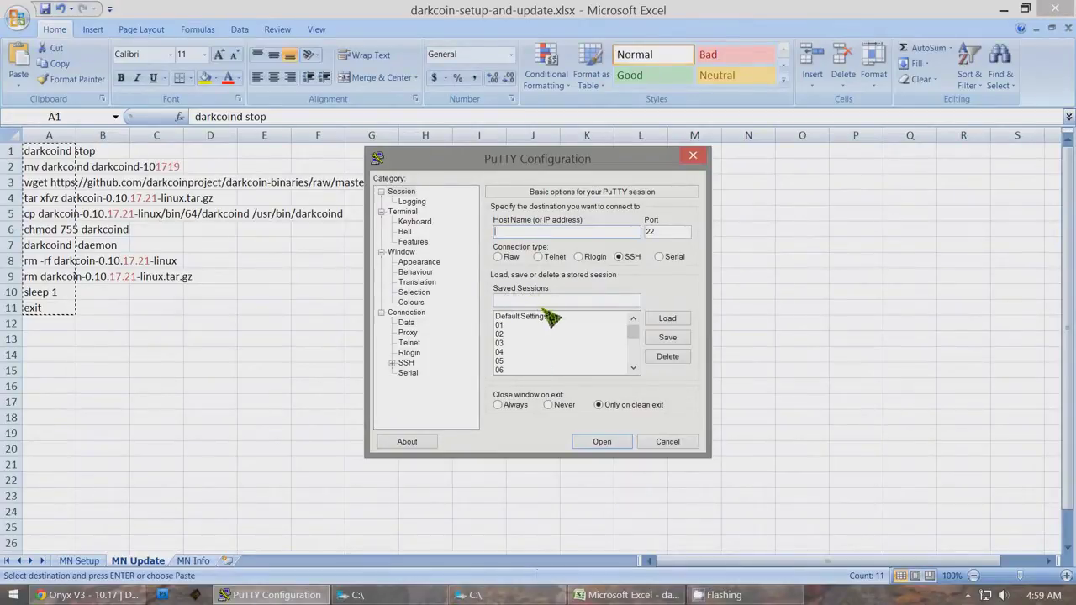
Connect to saved PuTTY session 01 and log in as gg.
click(515, 326)
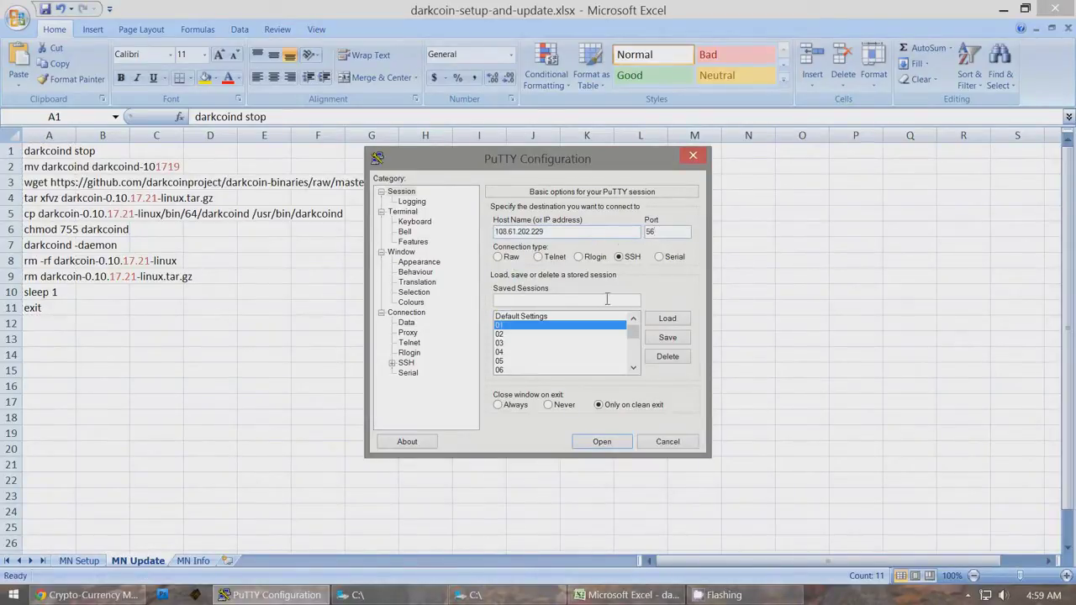
click(603, 442)
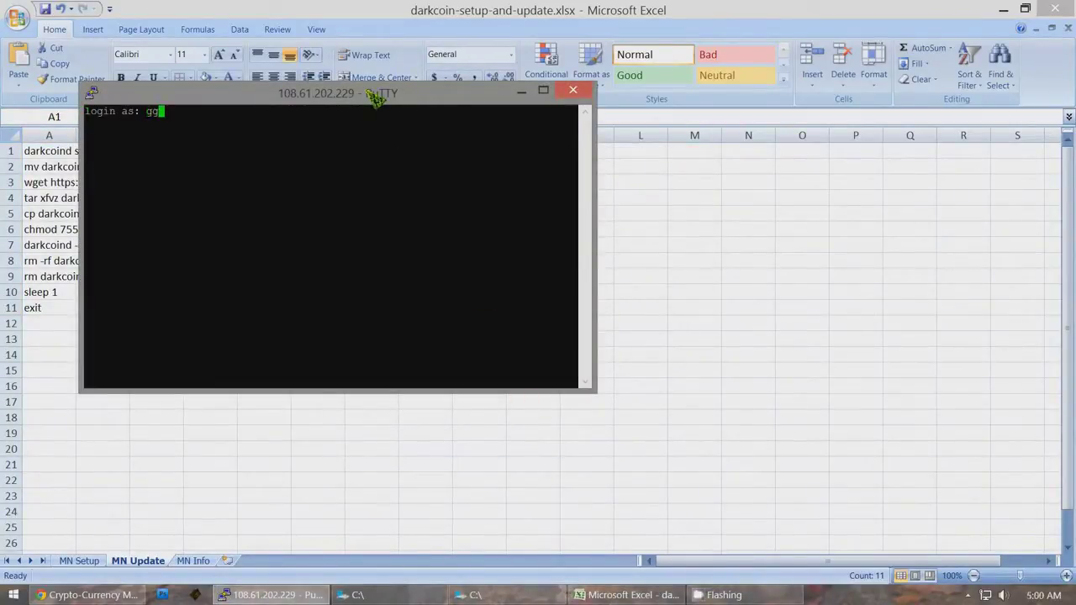
text(gg)
key(Return)
Paste the copied update commands into the terminal to run them on the server.
drag(378, 95, 582, 139)
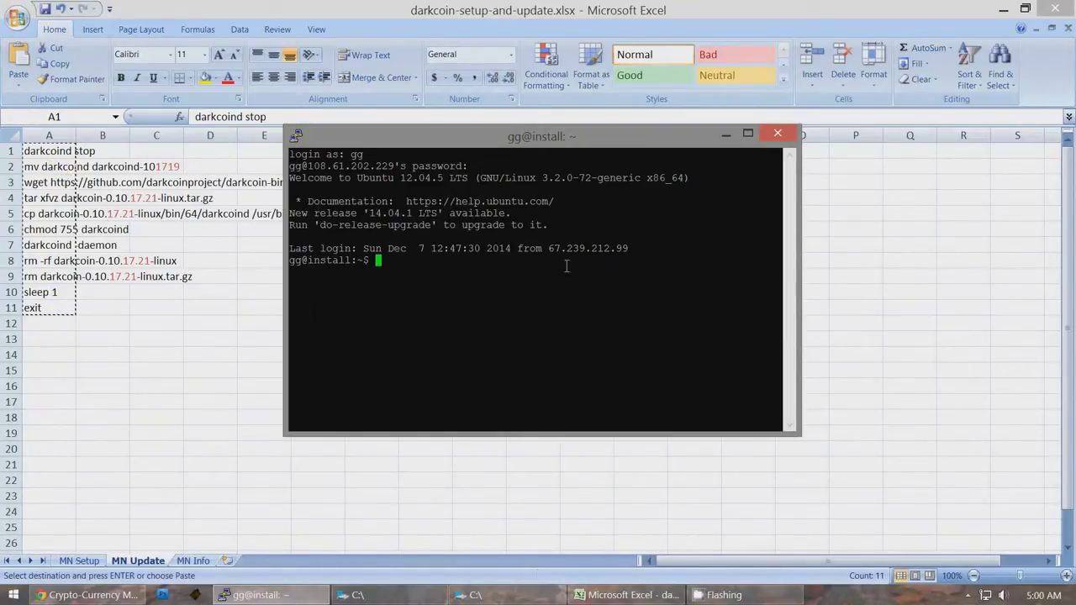
right_click(526, 270)
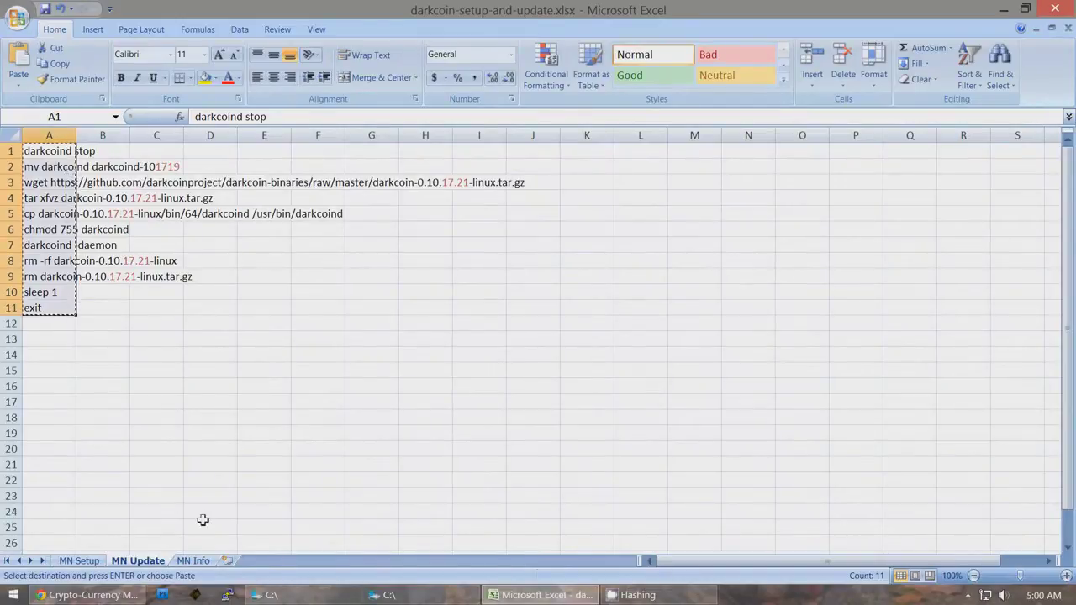
click(228, 596)
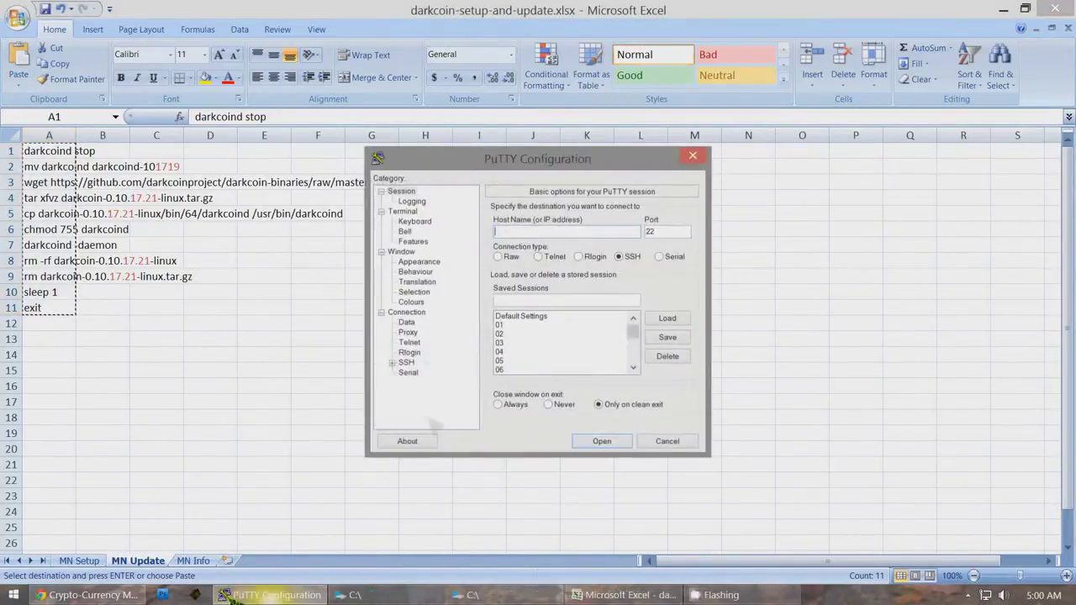
Step through saved PuTTY sessions 02, 03 and 04 in the Configuration dialog.
click(508, 335)
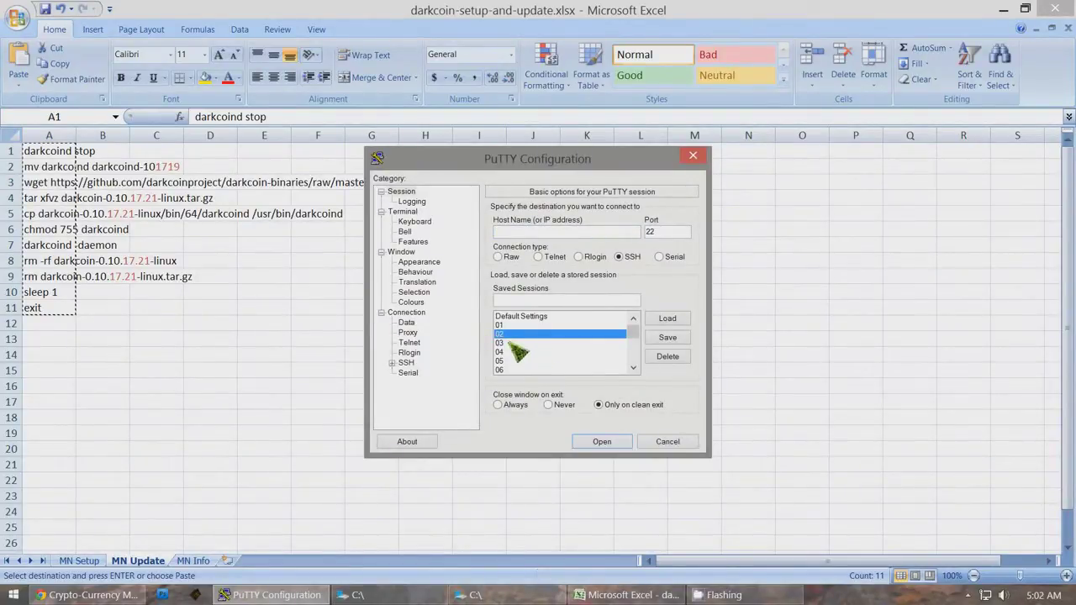
click(518, 343)
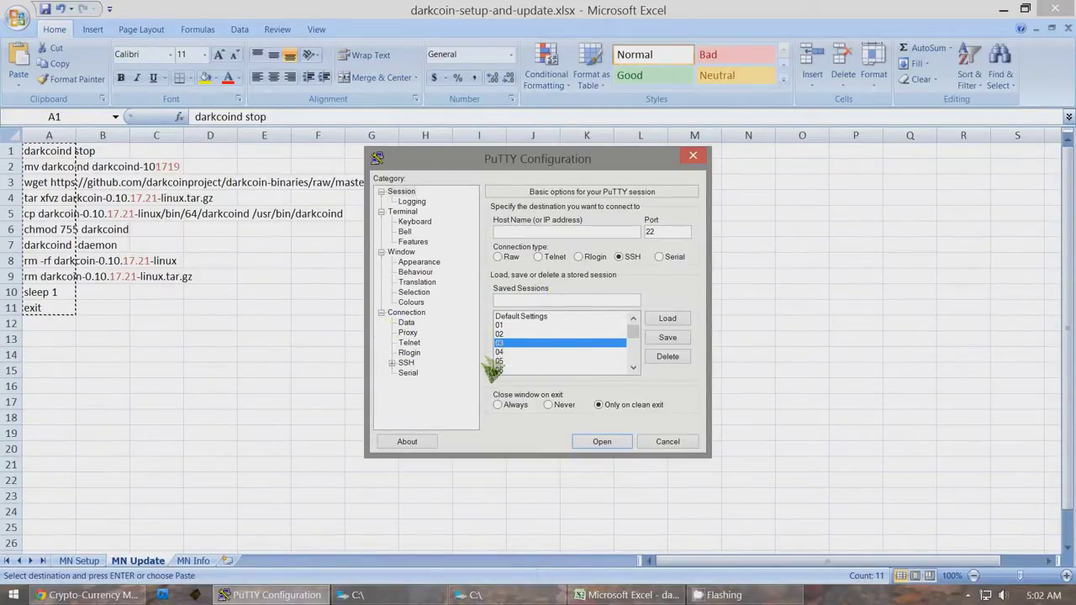
click(516, 352)
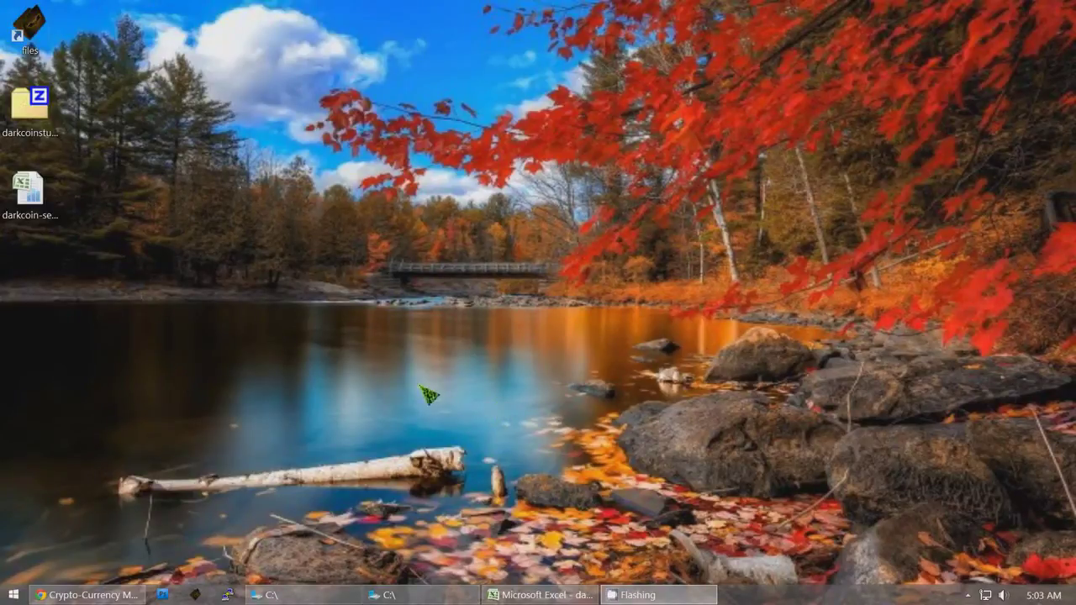
Restore Chrome and move between the CoinMarketCap, Coinbase sign-in and Cryptsy balances tabs.
mouse_move(105, 592)
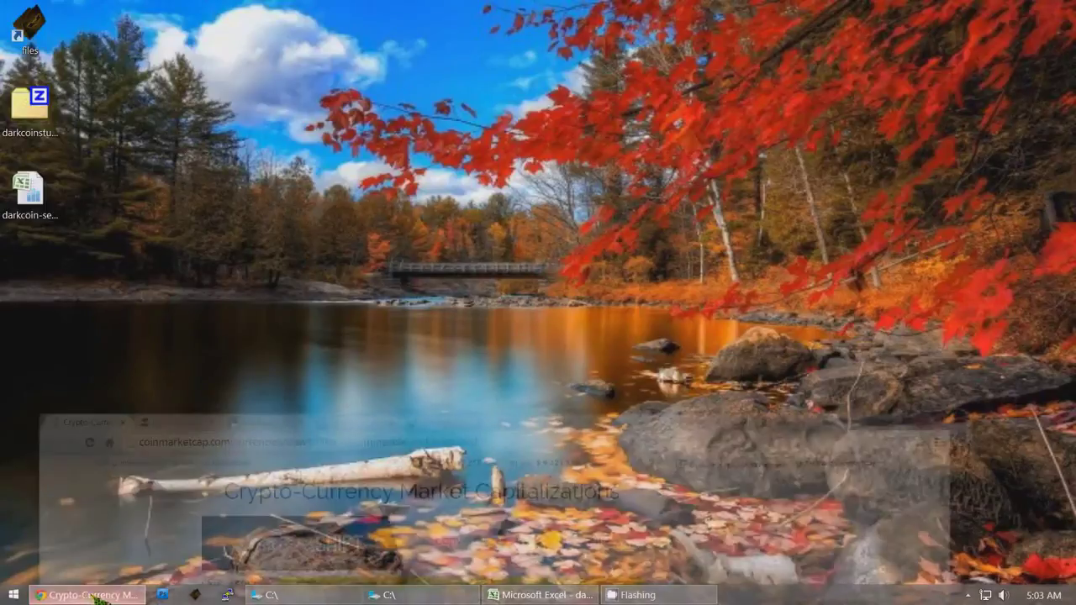
click(109, 454)
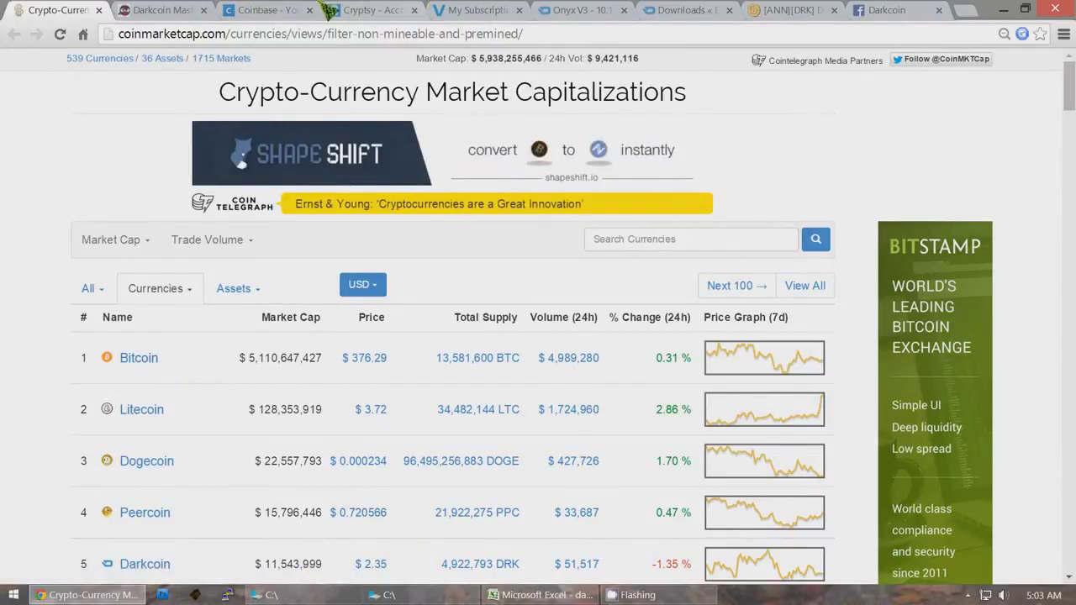
click(276, 10)
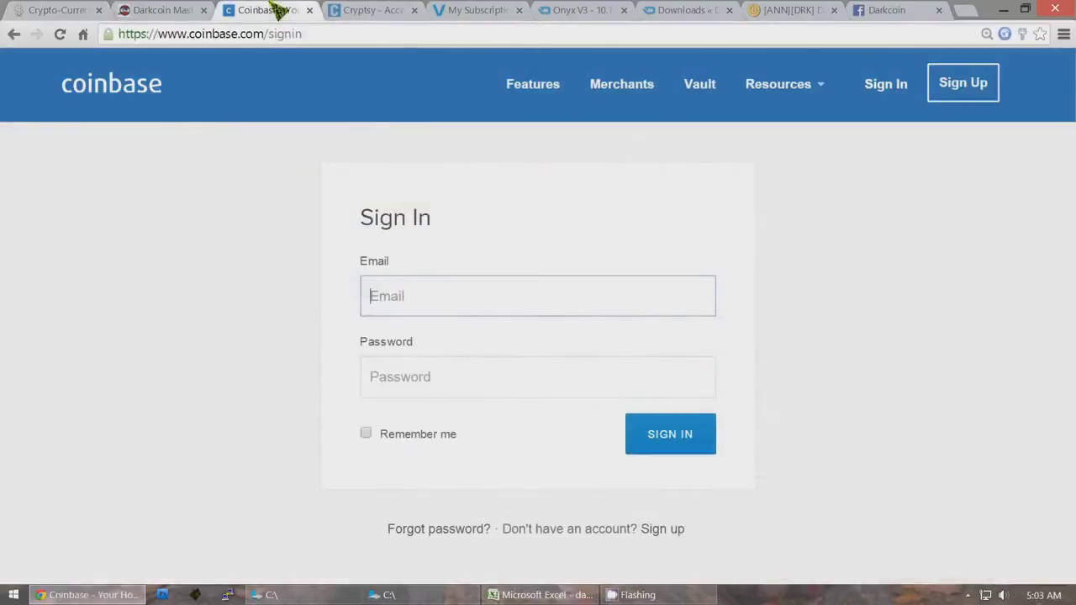
click(69, 10)
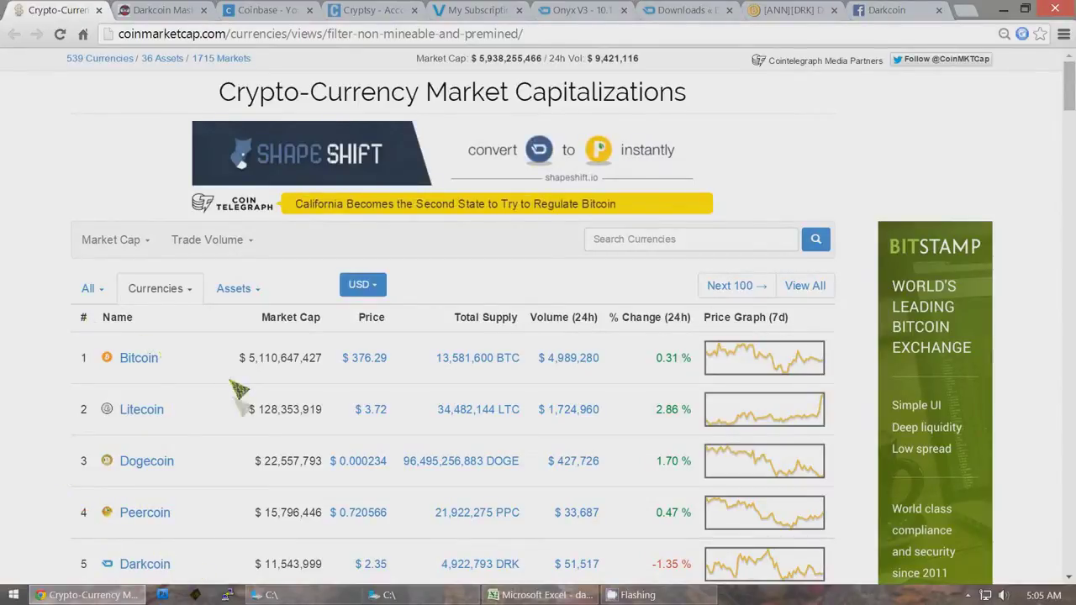
click(263, 11)
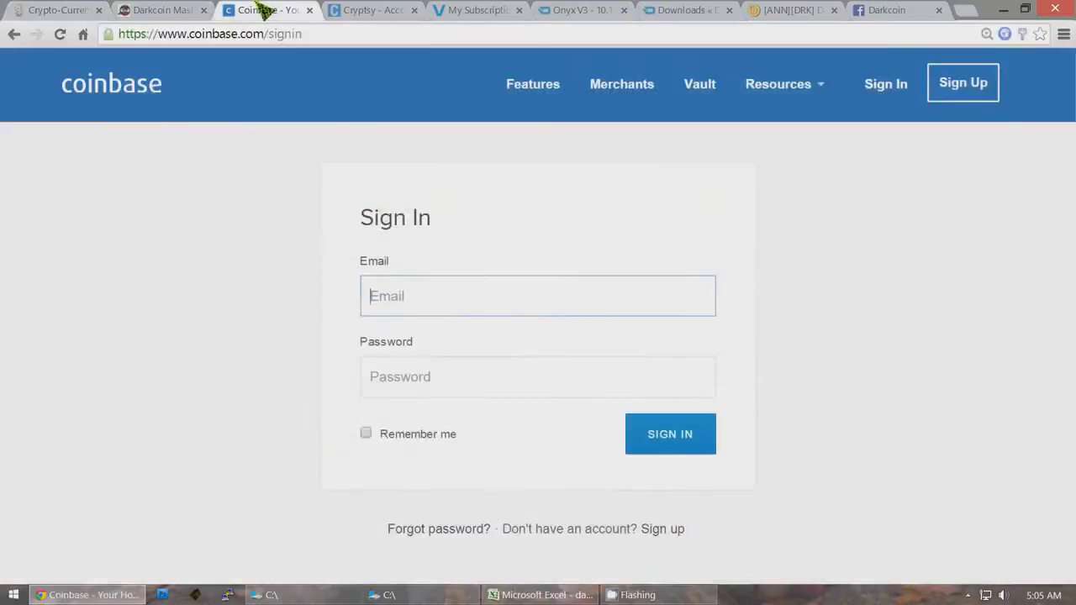
click(370, 12)
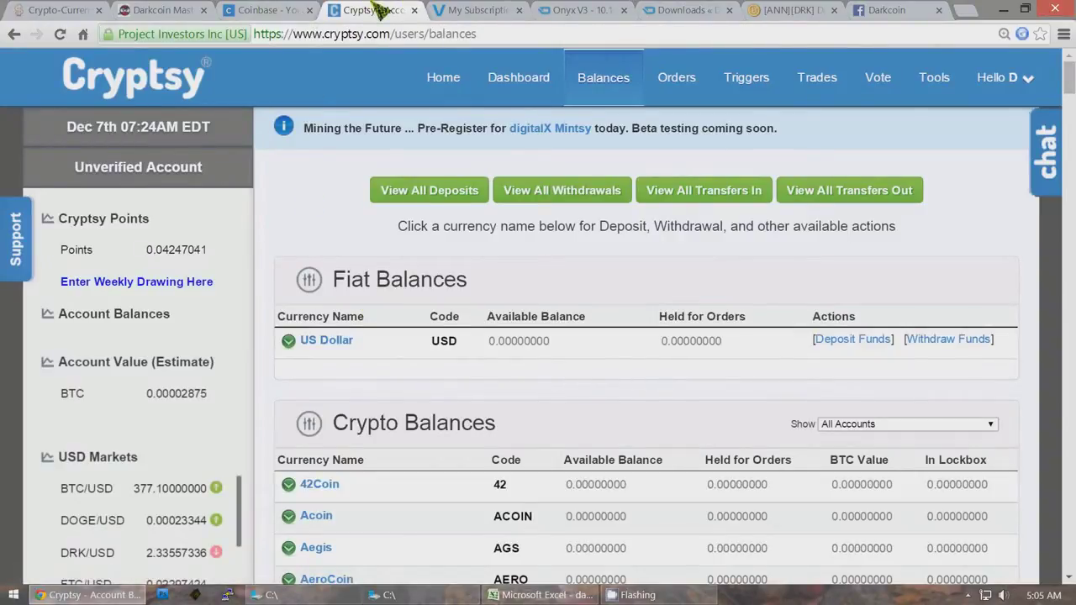
Scroll the Cryptsy balances list and open the BitCoin actions menu, glancing at Coinbase.
click(269, 10)
click(370, 10)
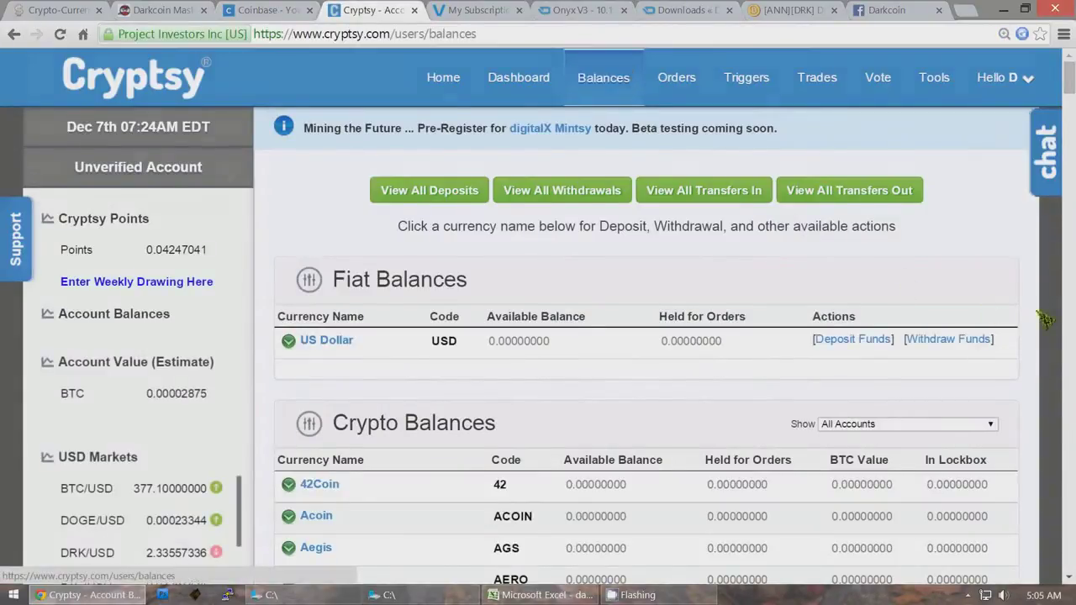
scroll(1035, 328, down, 10)
scroll(1030, 333, down, 1)
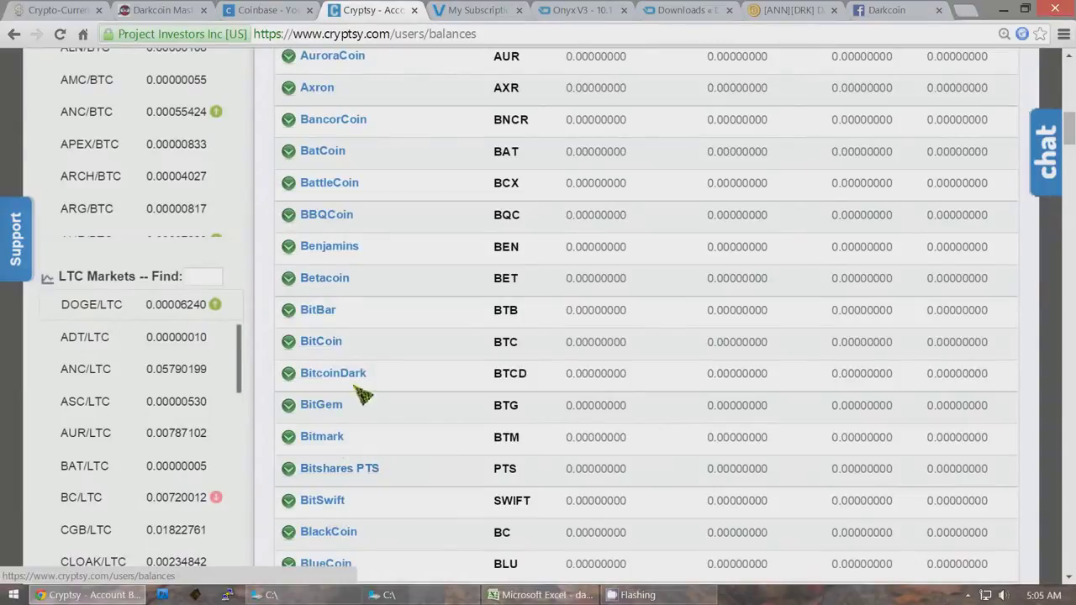
click(329, 346)
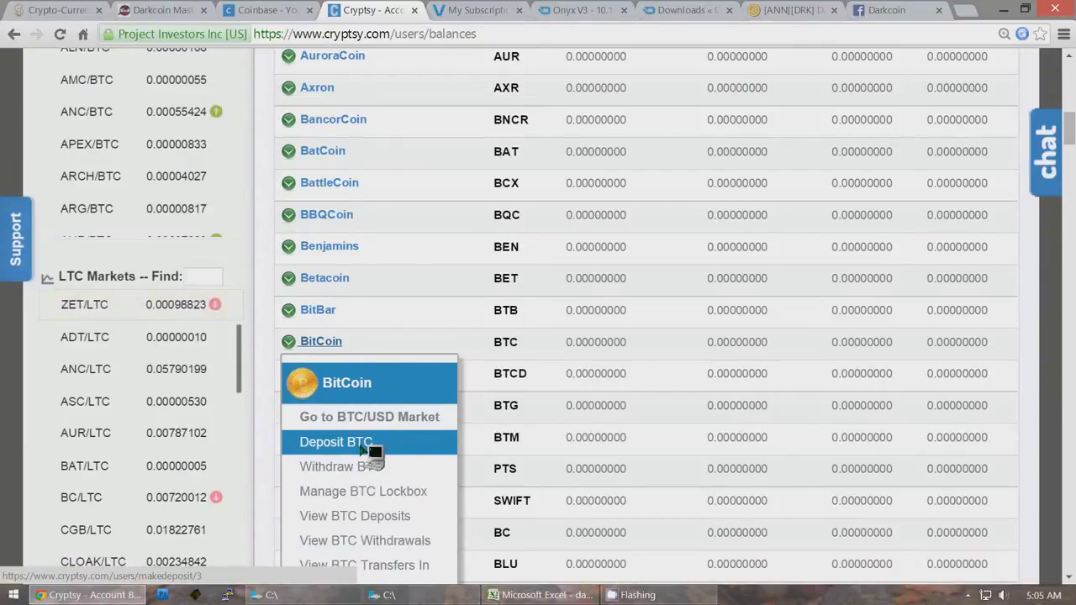
click(271, 10)
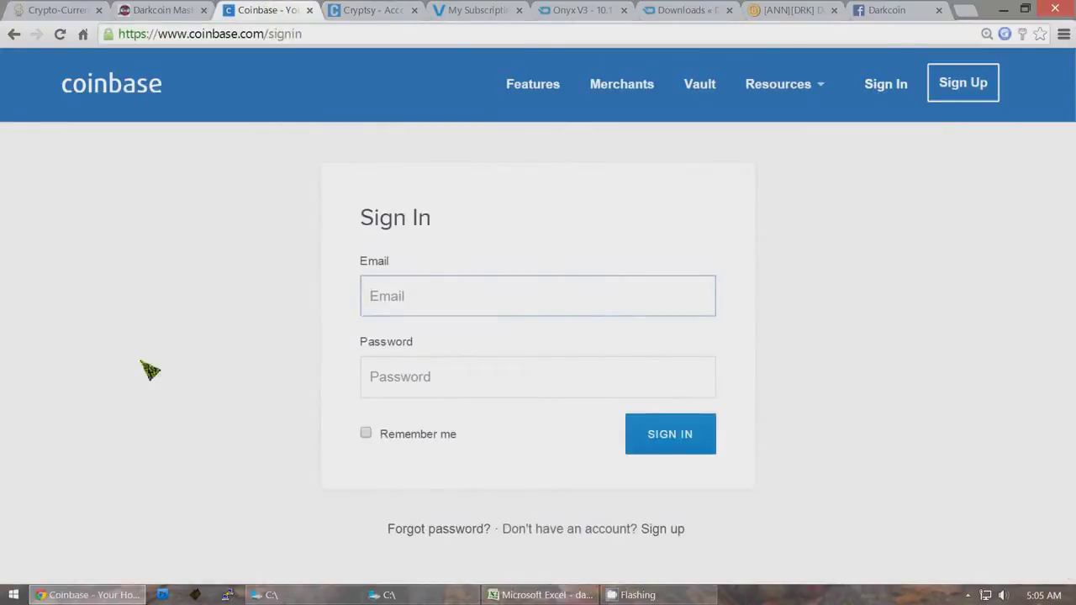
click(373, 10)
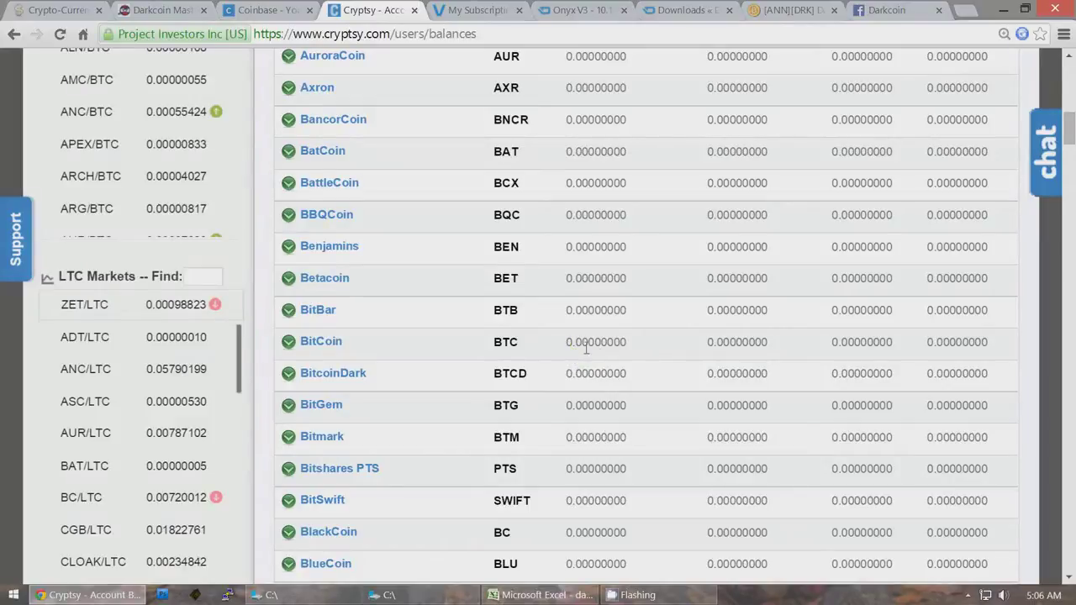
Highlight the 0.00000000 BitCoin available balance on Cryptsy.
drag(566, 342, 641, 342)
Scroll to DarkCoin (DRK) and open its menu of markets, deposit and withdraw options.
scroll(622, 371, up, 13)
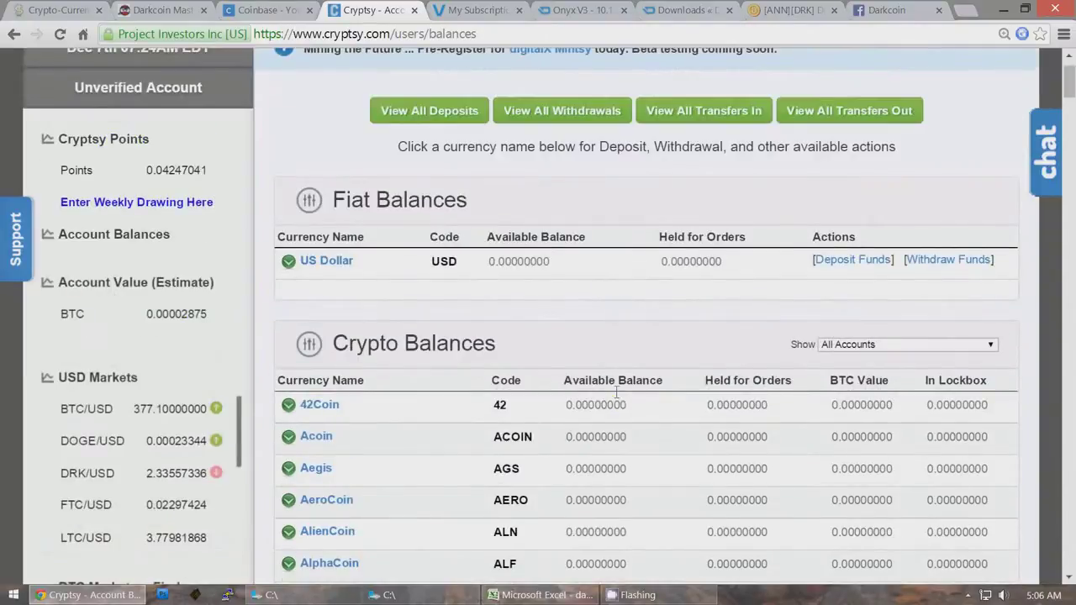
scroll(670, 385, down, 5)
scroll(654, 401, up, 6)
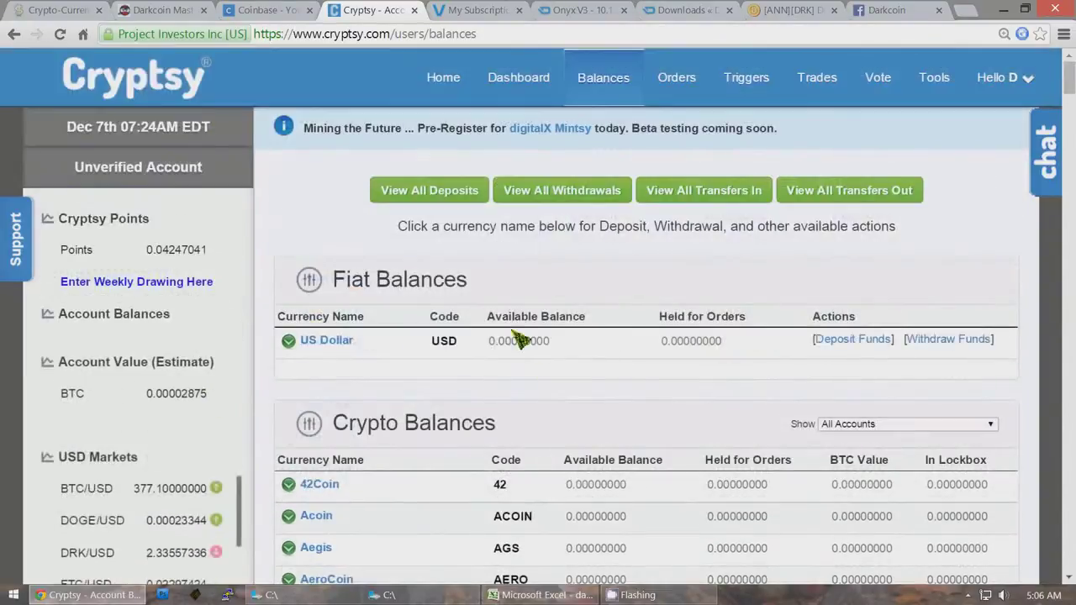
scroll(547, 345, down, 20)
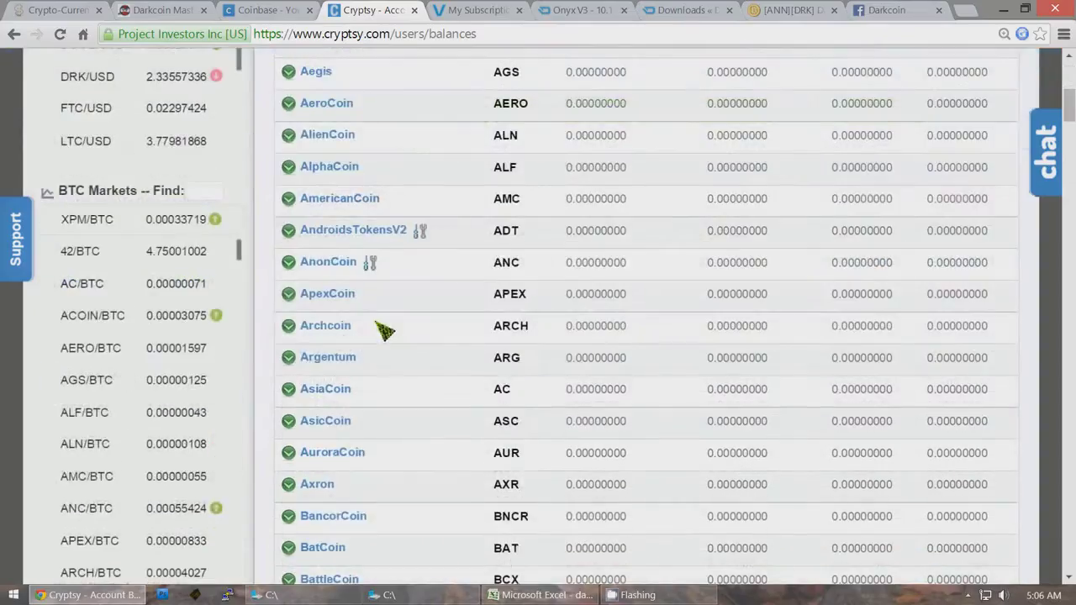
scroll(444, 324, down, 5)
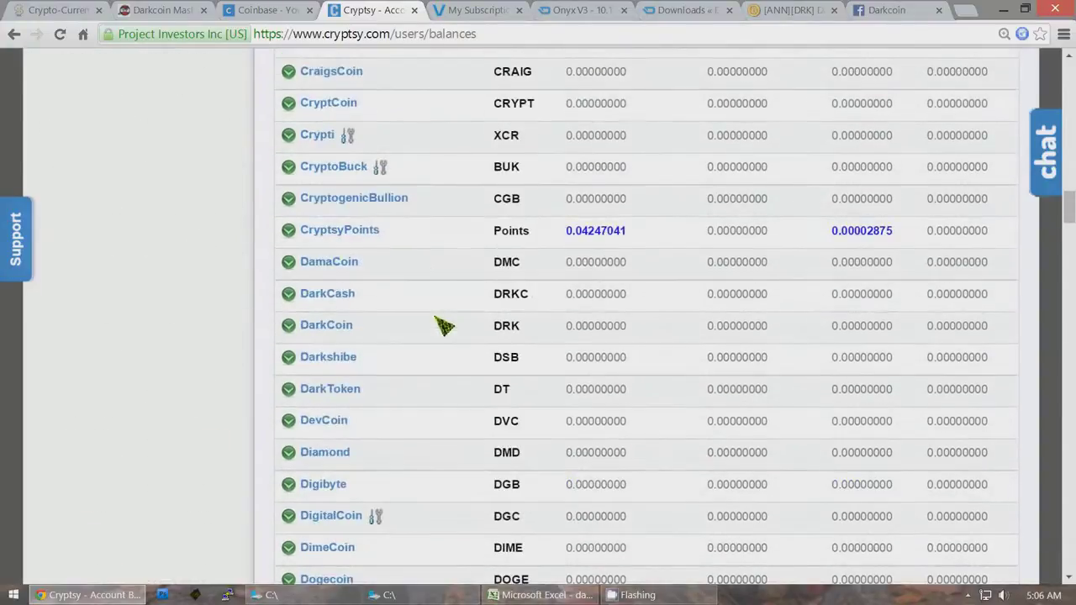
click(335, 327)
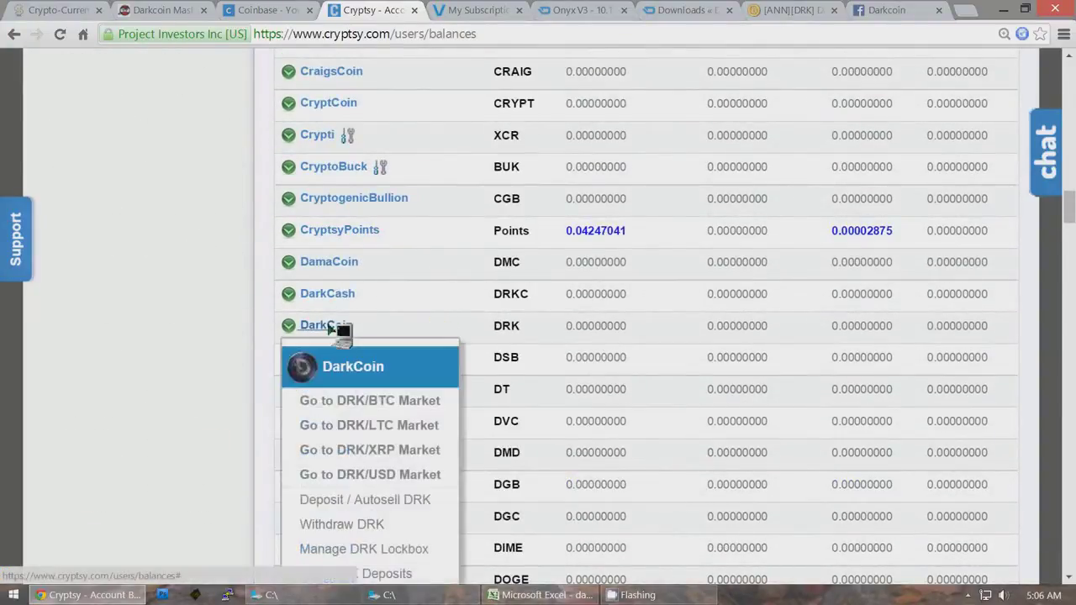
Open the DRK/BTC market and use the lowest sell order, 0.00620999, as the buy price.
click(379, 401)
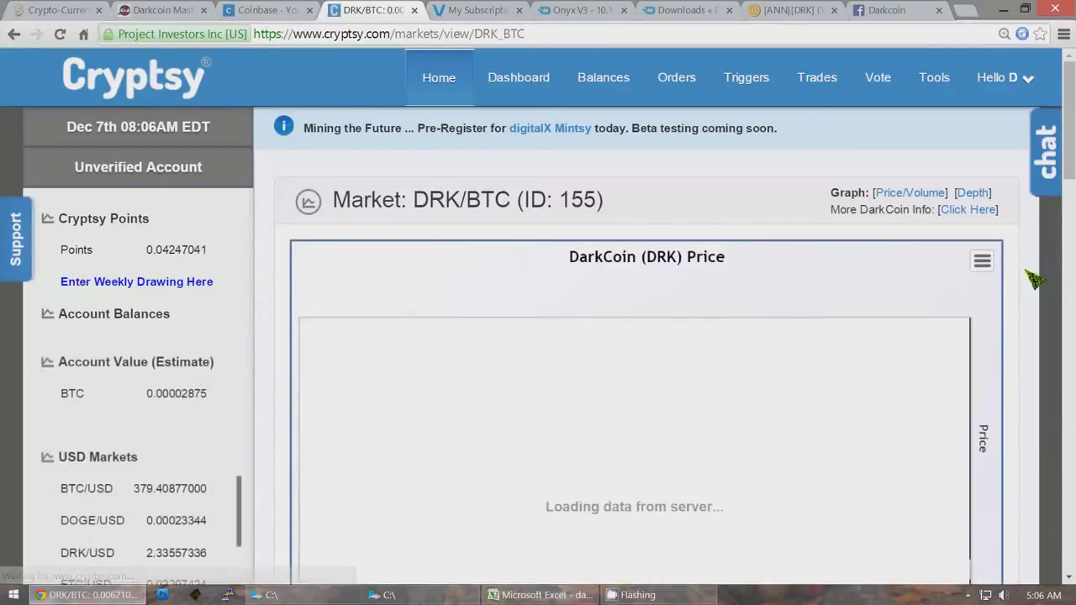
scroll(1040, 286, down, 6)
scroll(1041, 288, down, 10)
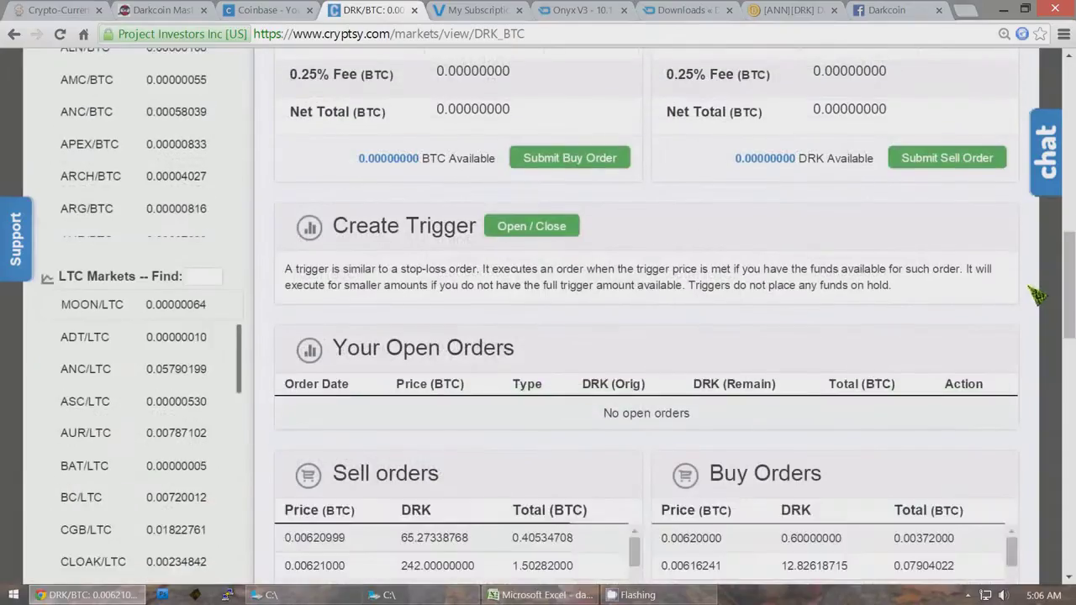
scroll(1041, 298, down, 2)
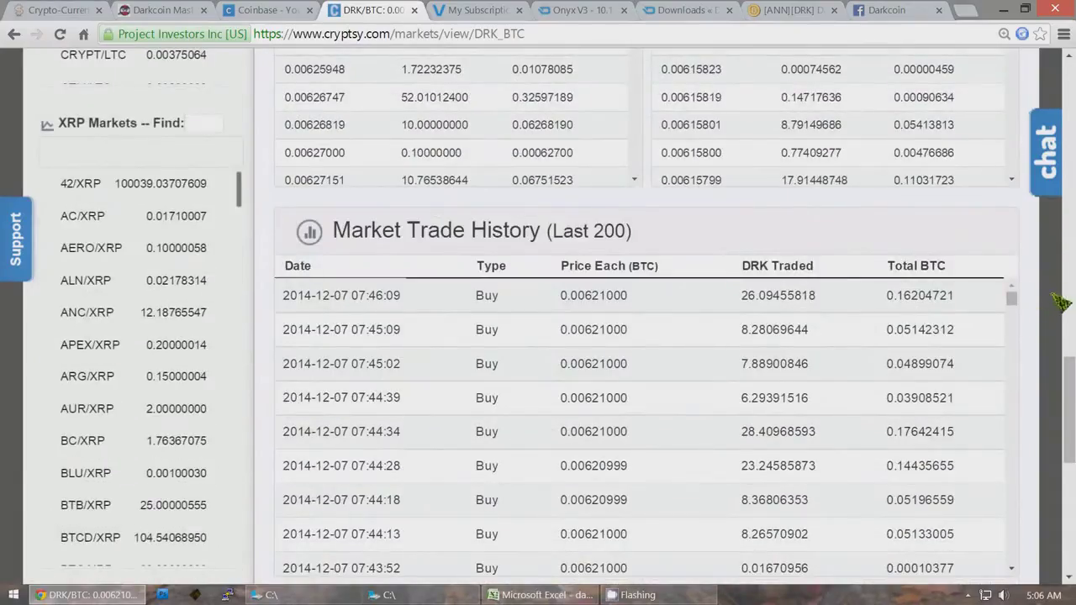
scroll(772, 380, up, 5)
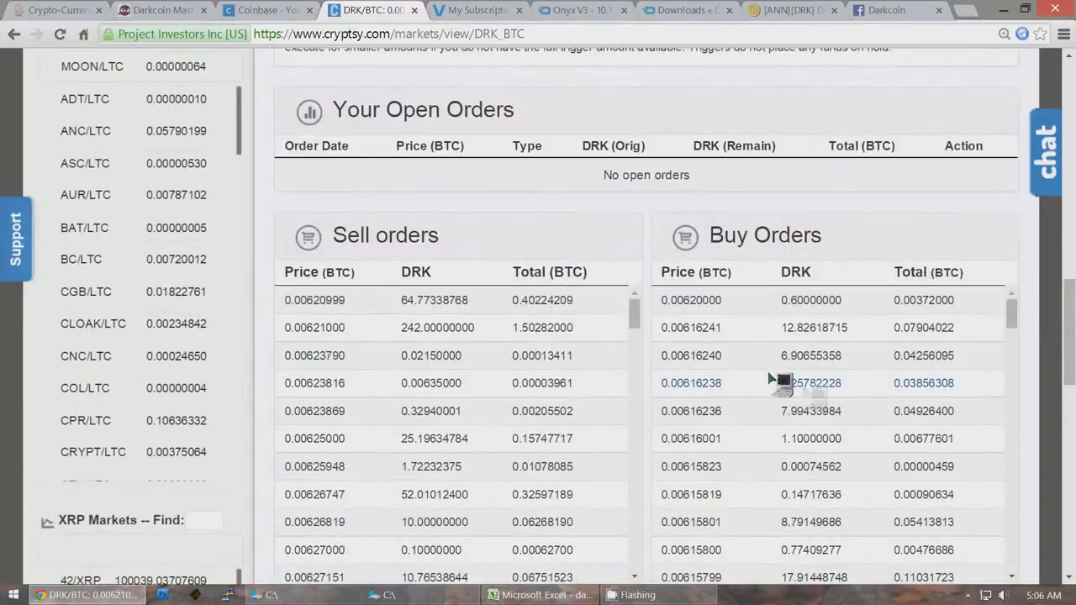
click(451, 300)
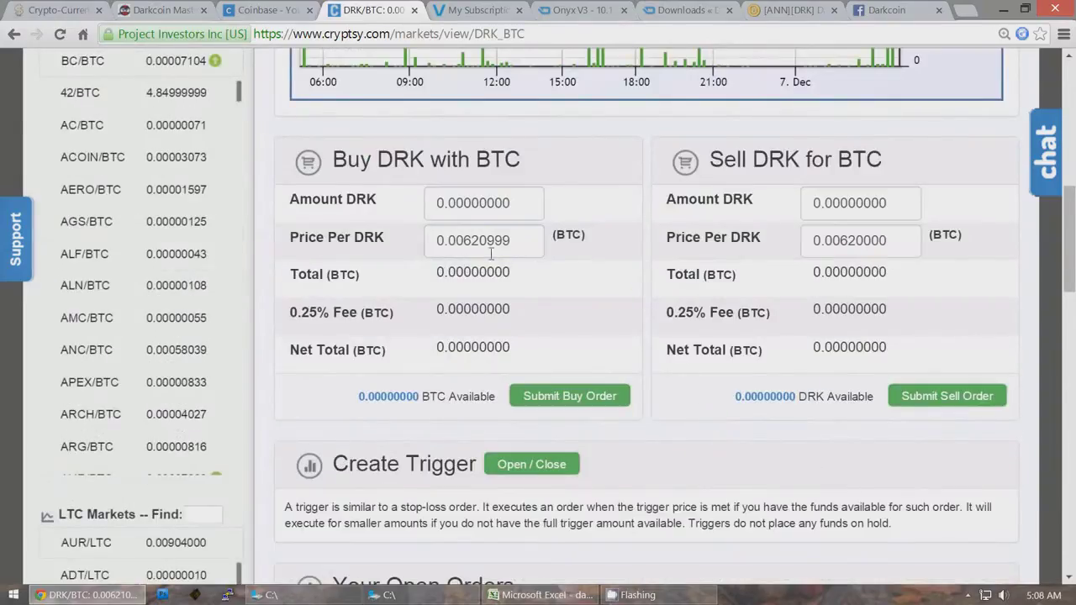
Select the buy price digits, review the order books, and return to the account balances page.
drag(464, 241, 613, 292)
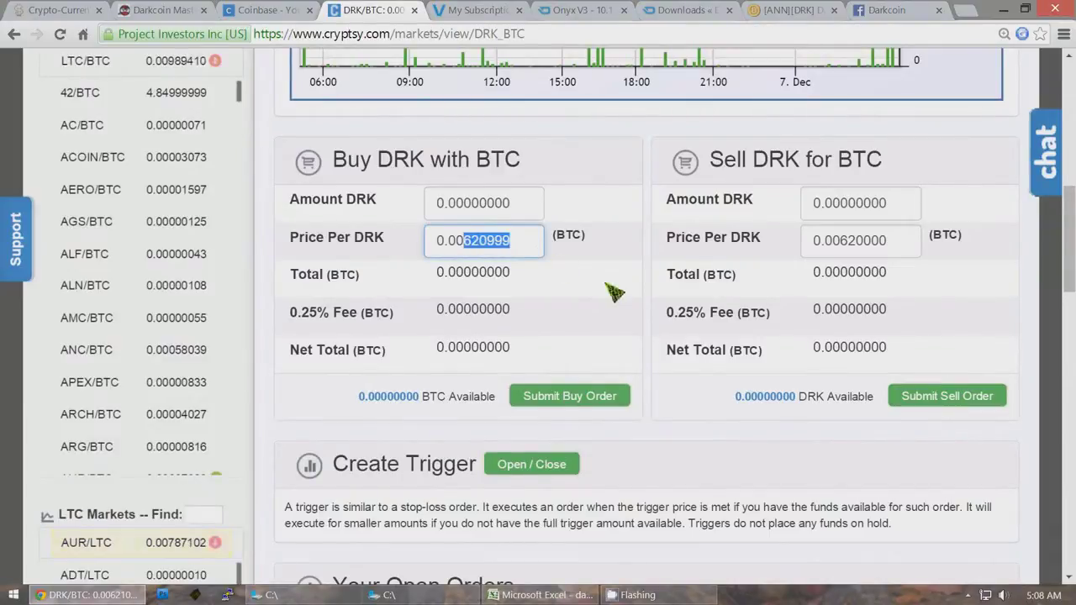
scroll(670, 300, down, 2)
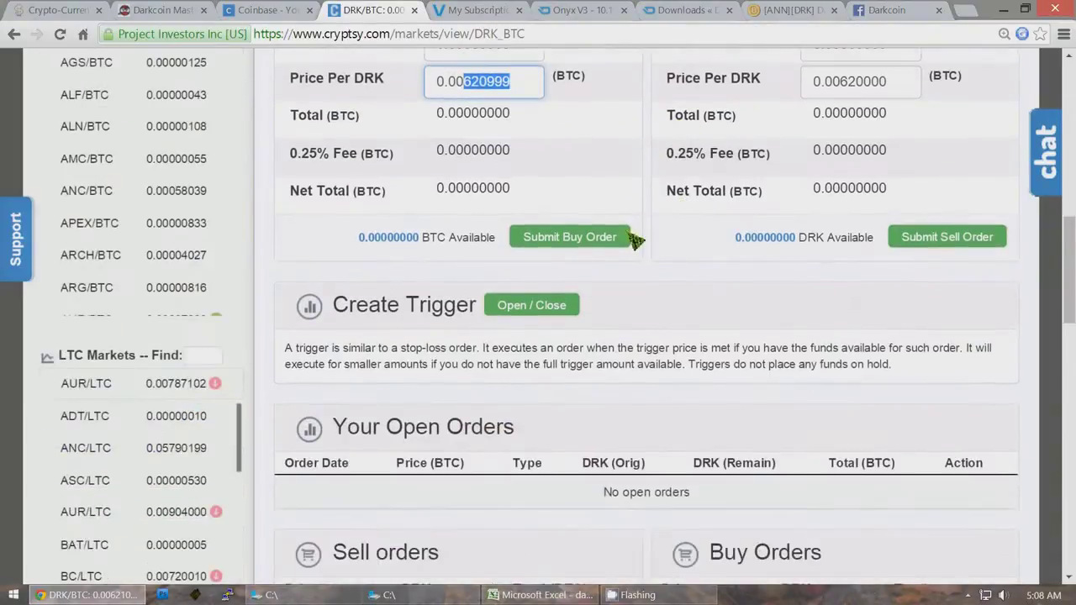
scroll(837, 252, down, 4)
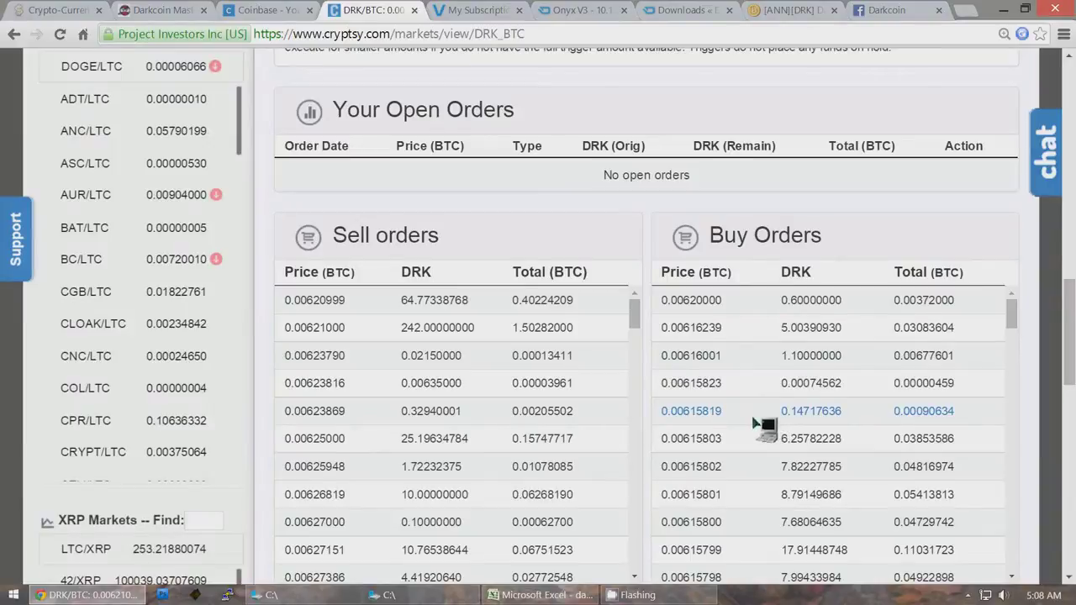
scroll(765, 429, up, 3)
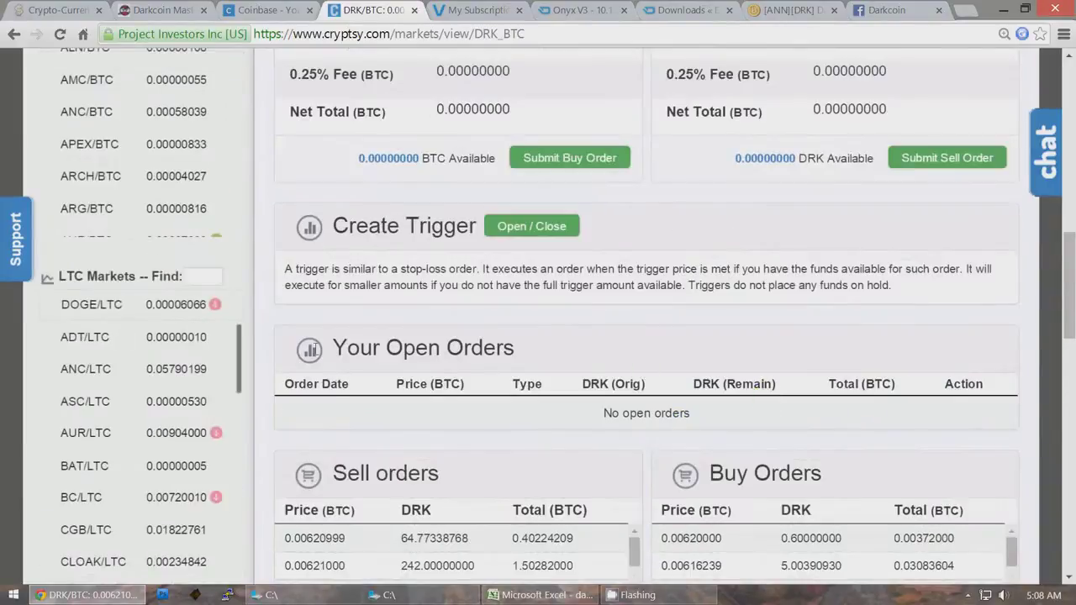
scroll(765, 429, up, 4)
scroll(253, 348, up, 5)
scroll(286, 313, up, 2)
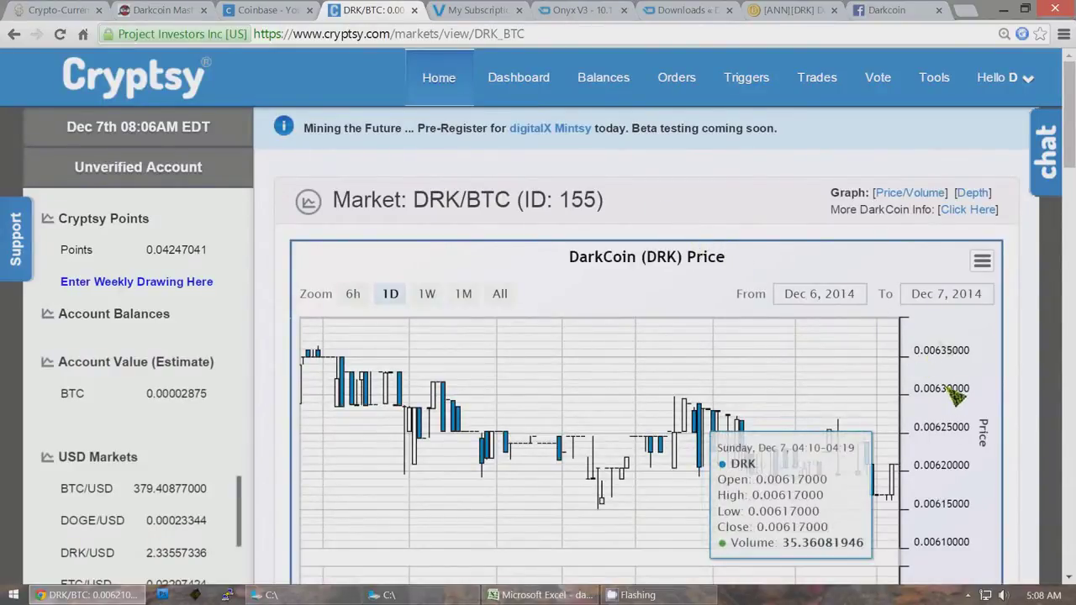
click(608, 82)
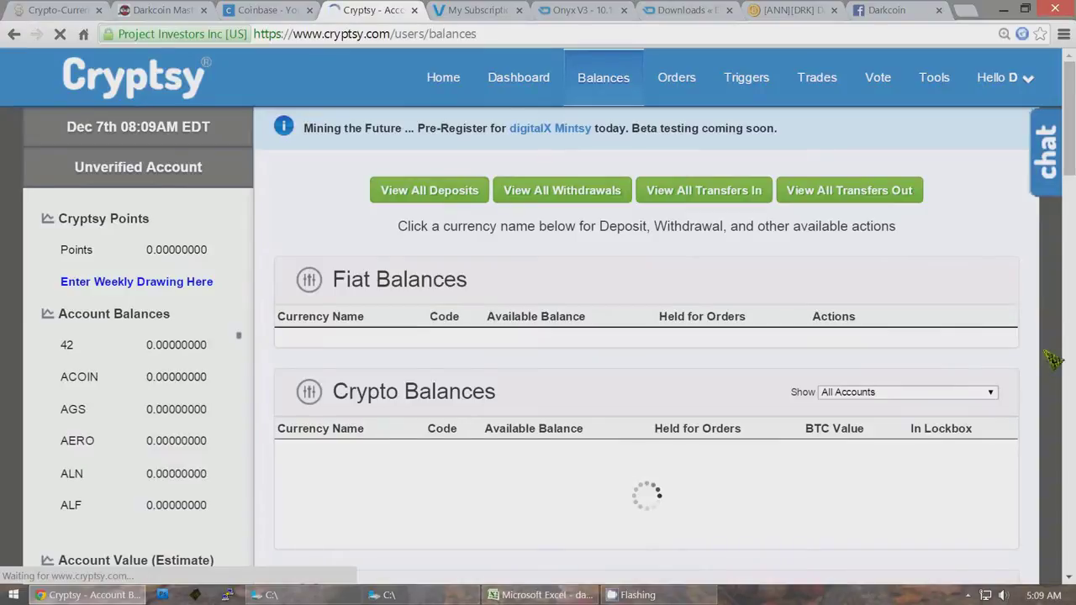
scroll(412, 308, down, 15)
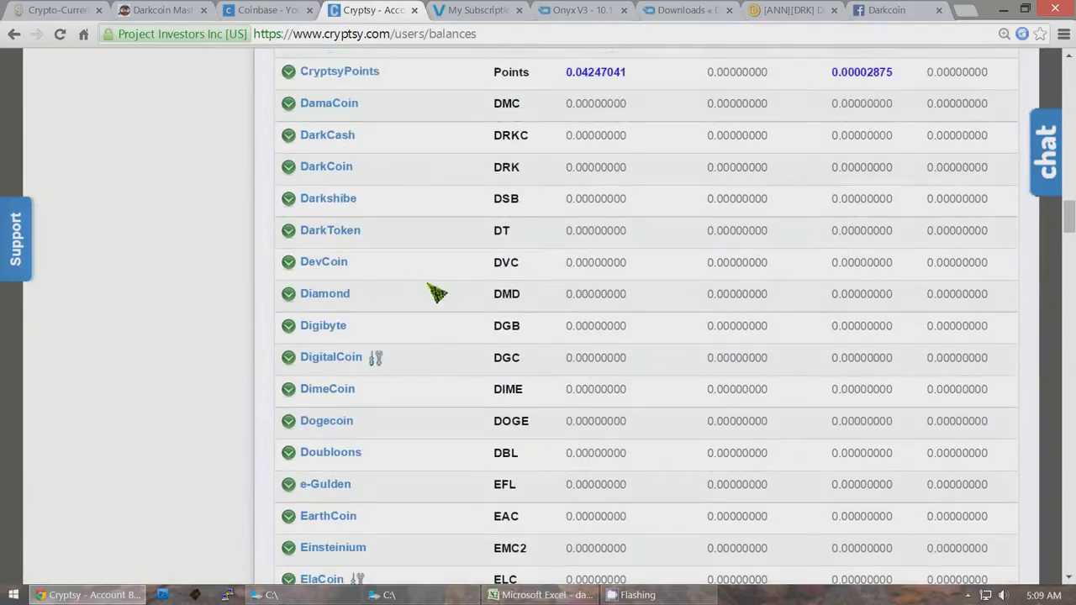
scroll(435, 298, up, 4)
scroll(403, 349, down, 2)
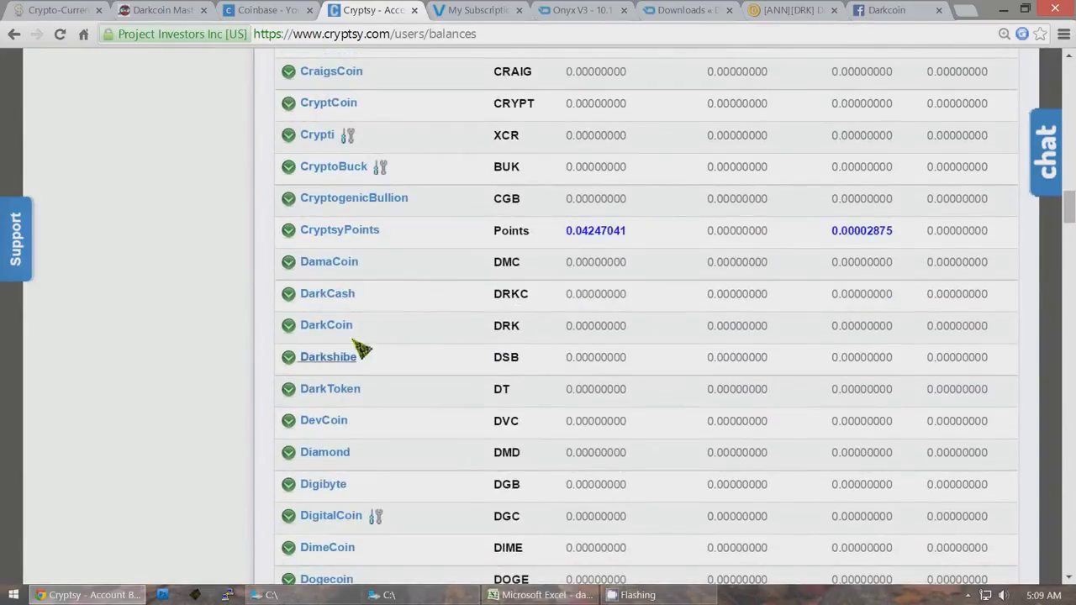
drag(567, 328, 642, 328)
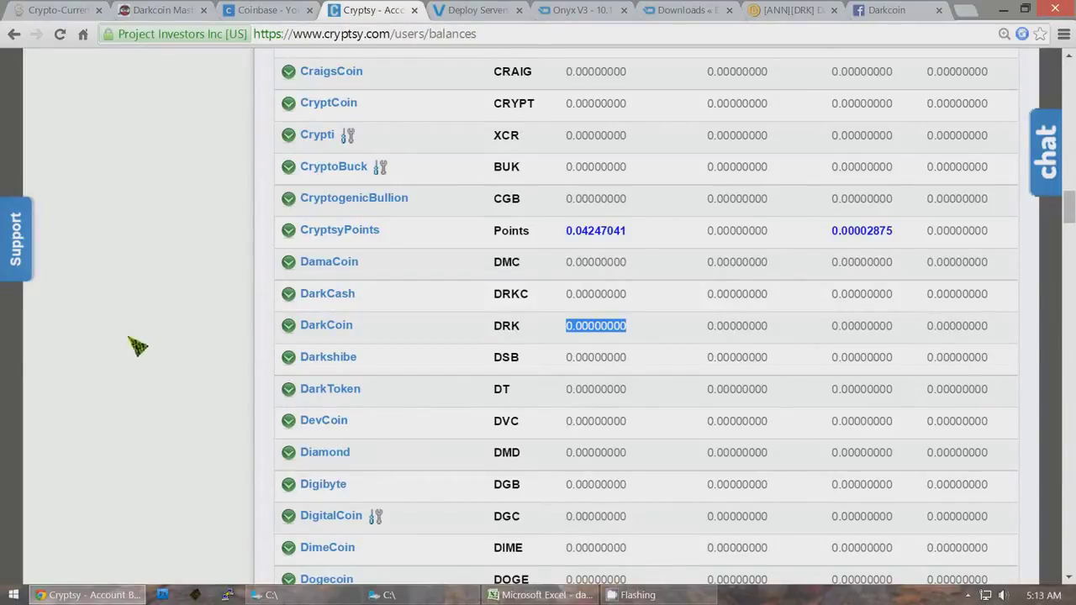
click(492, 11)
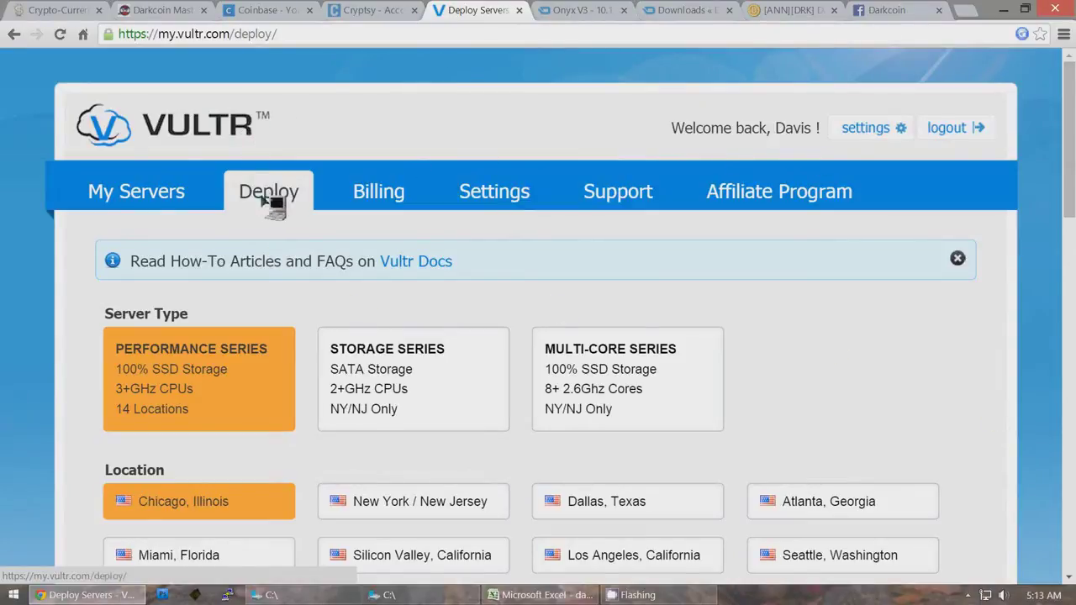
Set the server location to Chicago, Illinois after trying Paris and Sydney.
scroll(997, 389, down, 2)
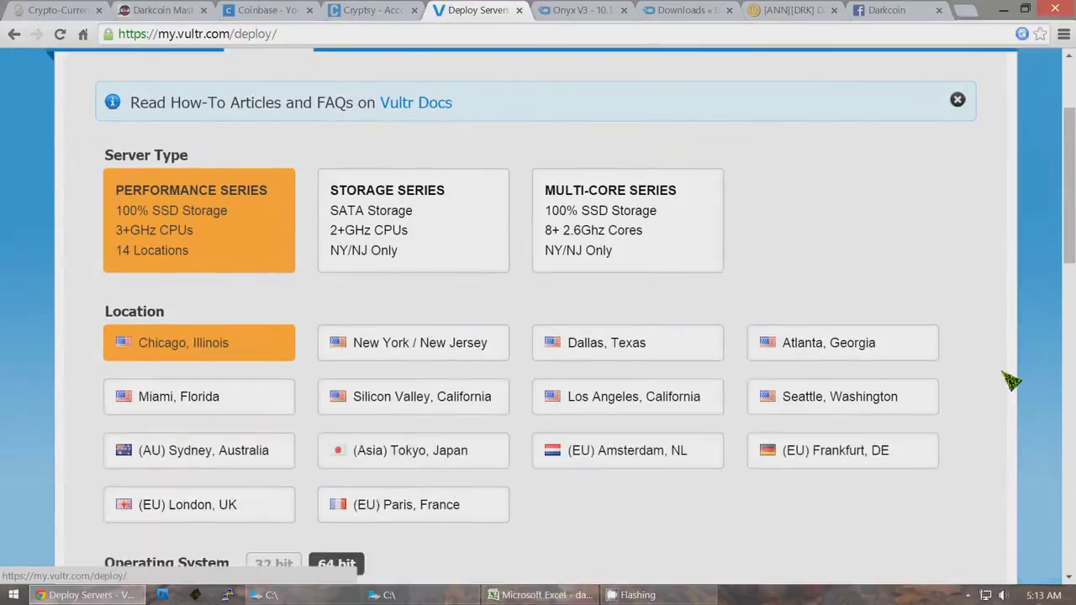
scroll(996, 360, up, 2)
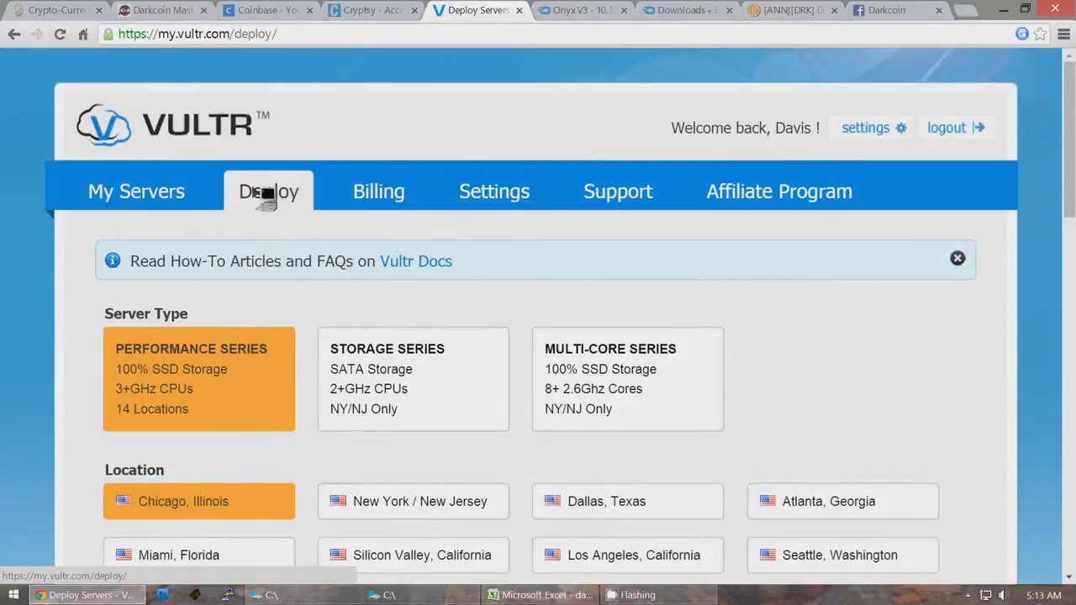
scroll(289, 297, down, 2)
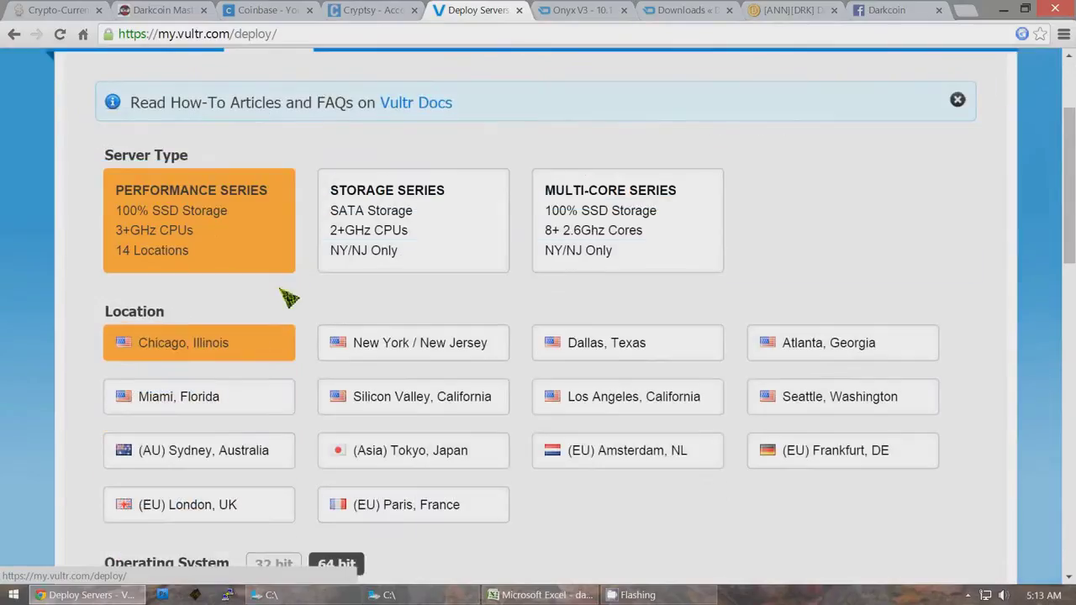
scroll(332, 315, down, 1)
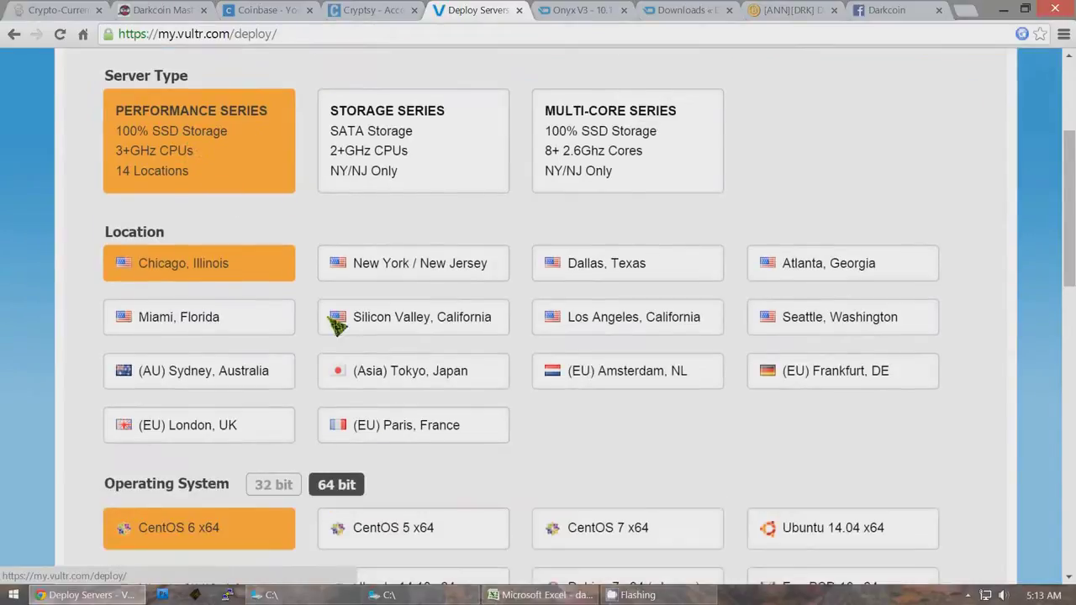
click(385, 425)
click(190, 384)
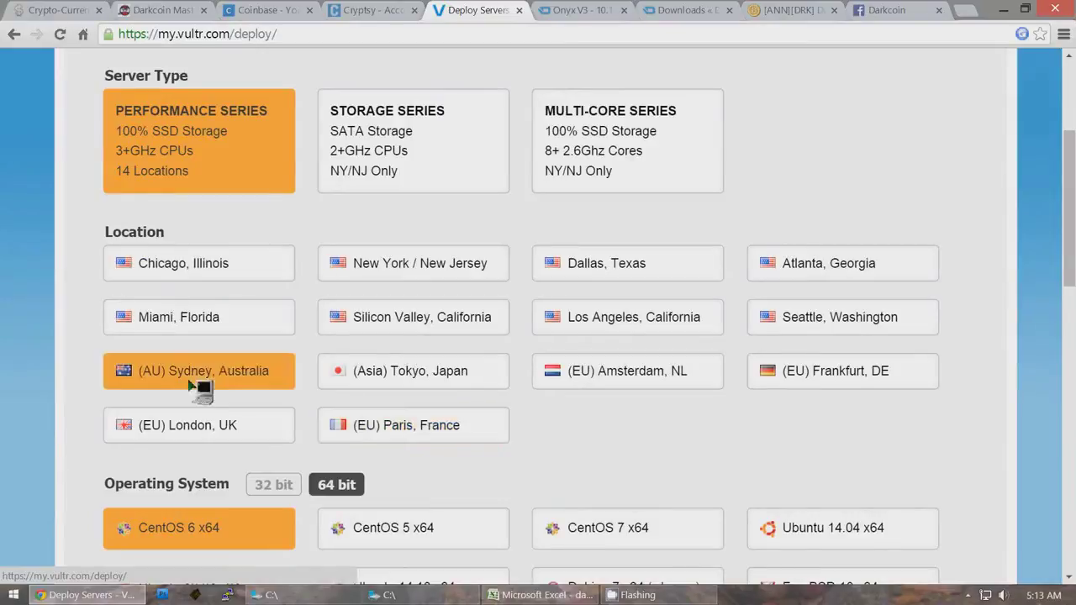
click(187, 274)
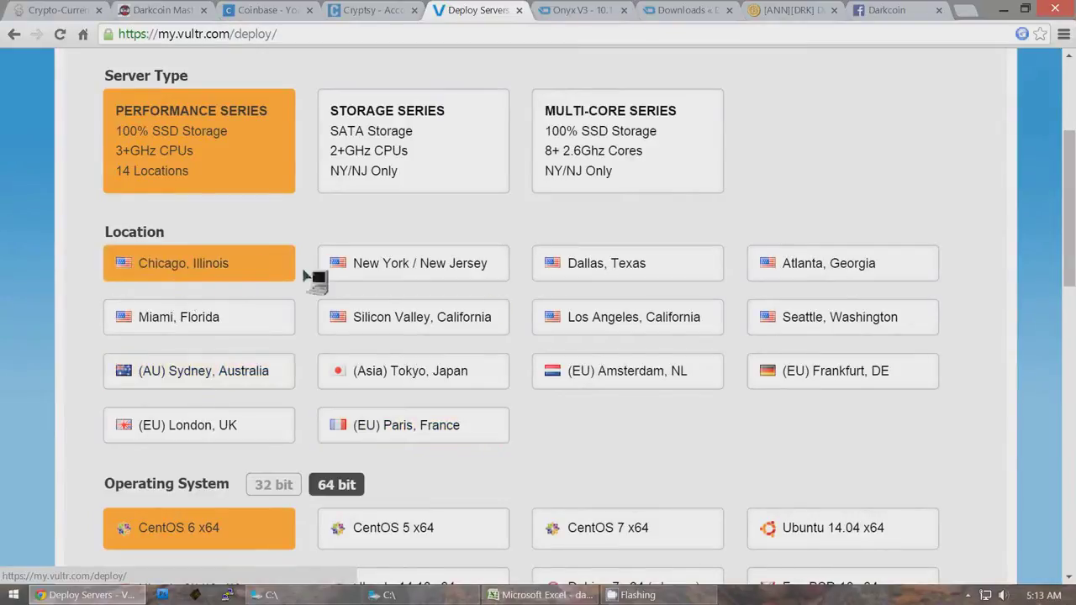
Choose Ubuntu 12.04 x64 on the 1 CPU 768MB $5 plan and place the order.
scroll(519, 334, down, 3)
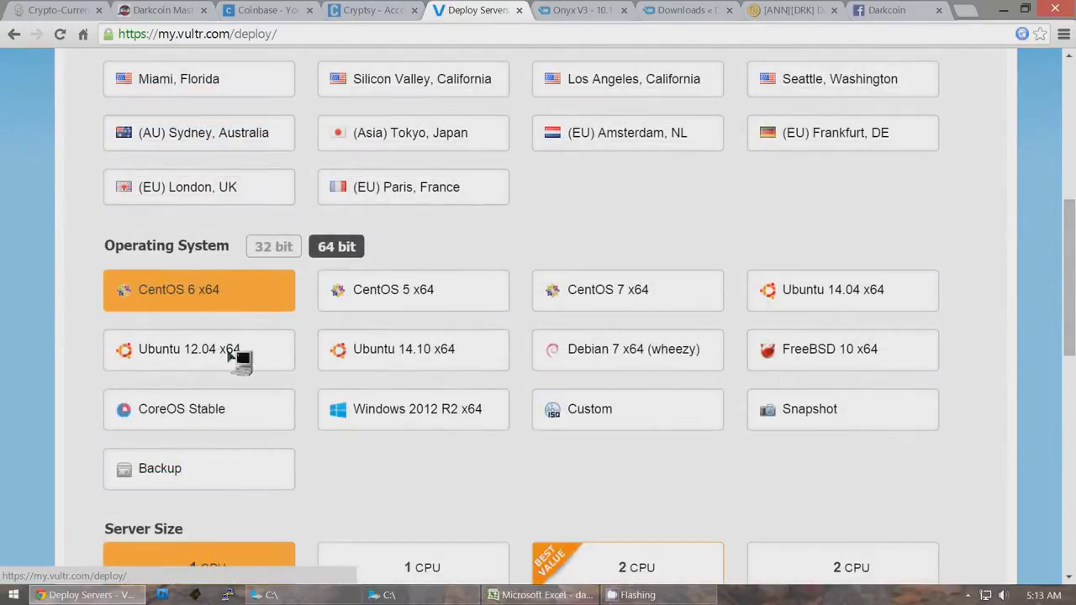
click(202, 362)
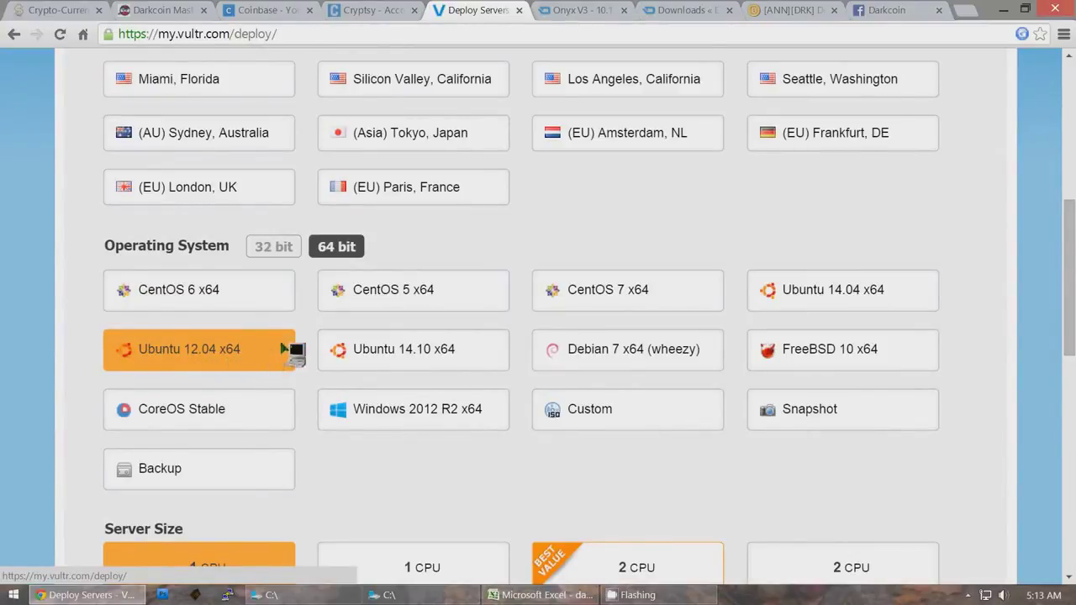
scroll(284, 344, down, 5)
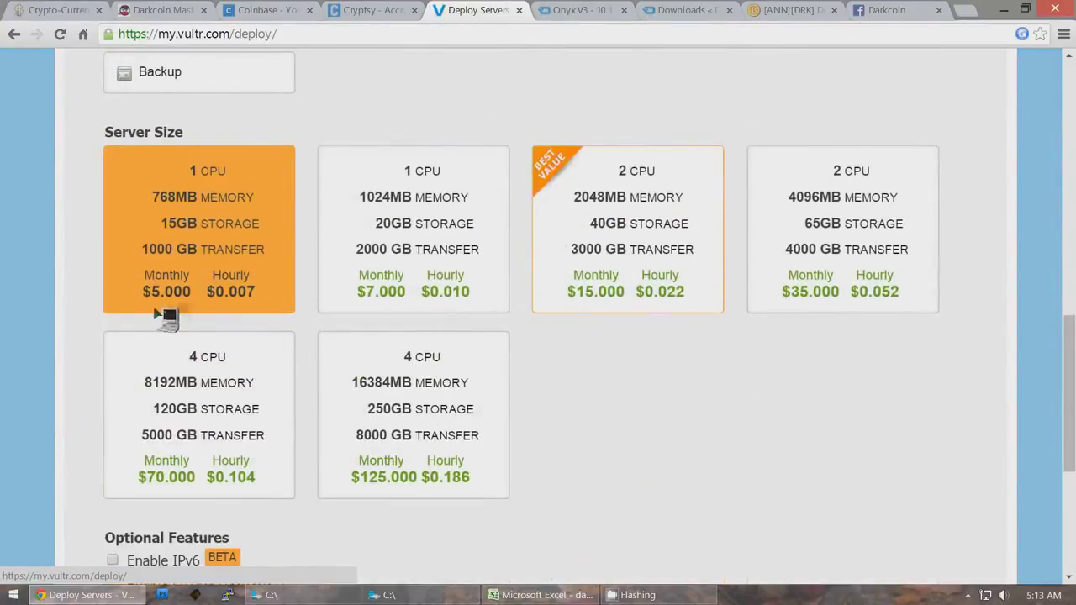
scroll(300, 355, down, 4)
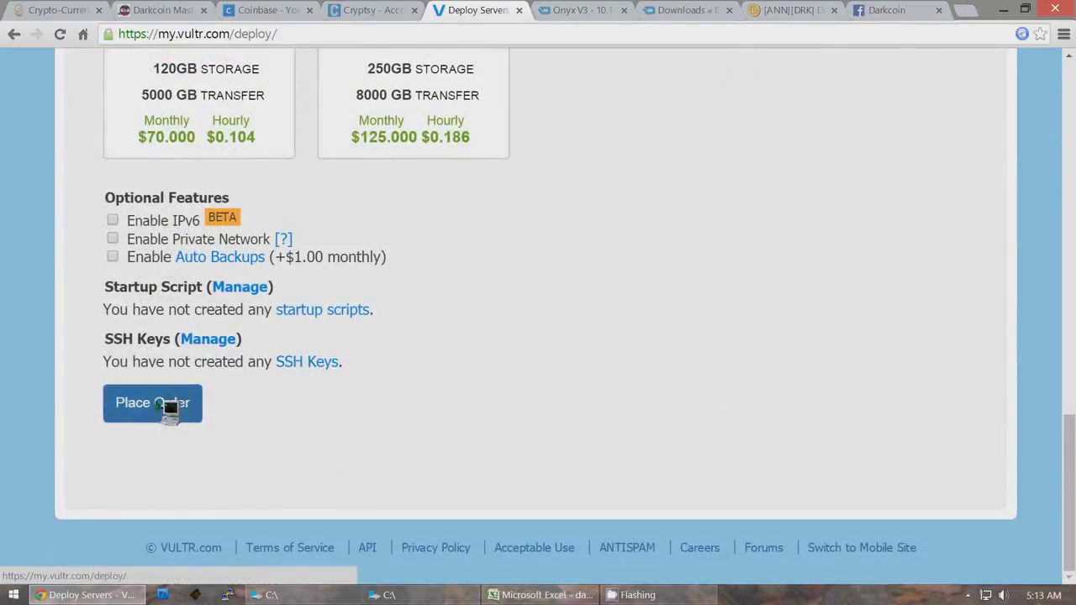
click(168, 412)
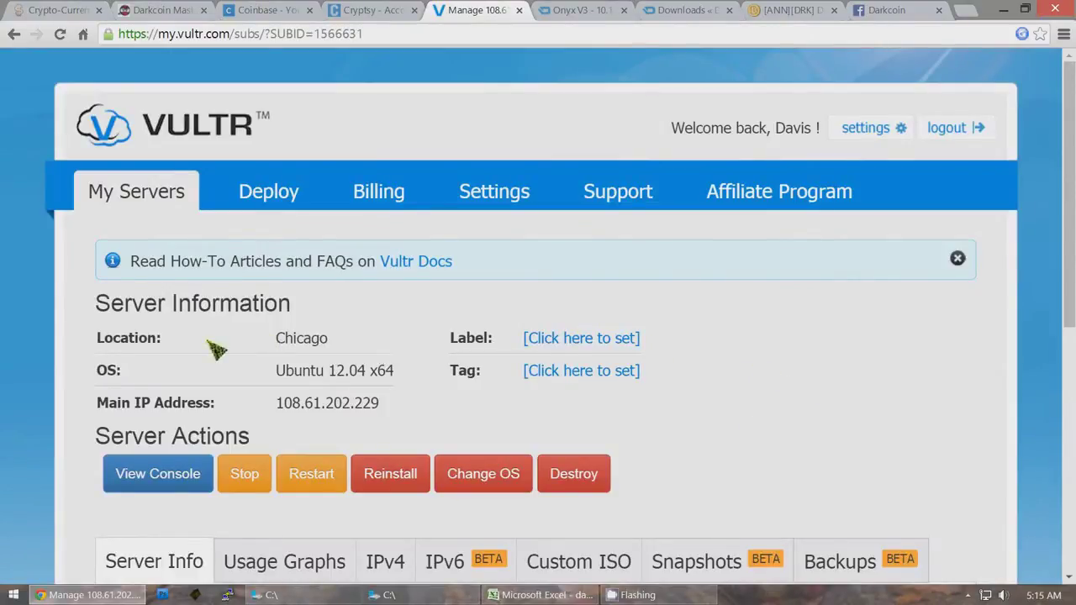
Select the new server's main IP 108.61.202.229 and switch to the Excel workbook.
scroll(332, 340, down, 2)
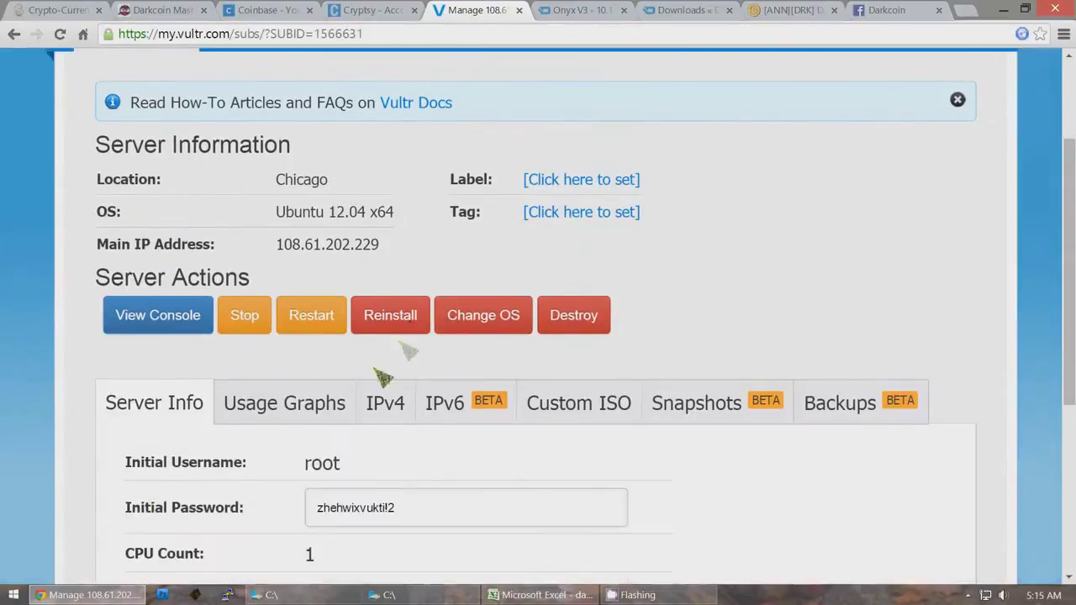
drag(279, 244, 439, 269)
key(ctrl+c)
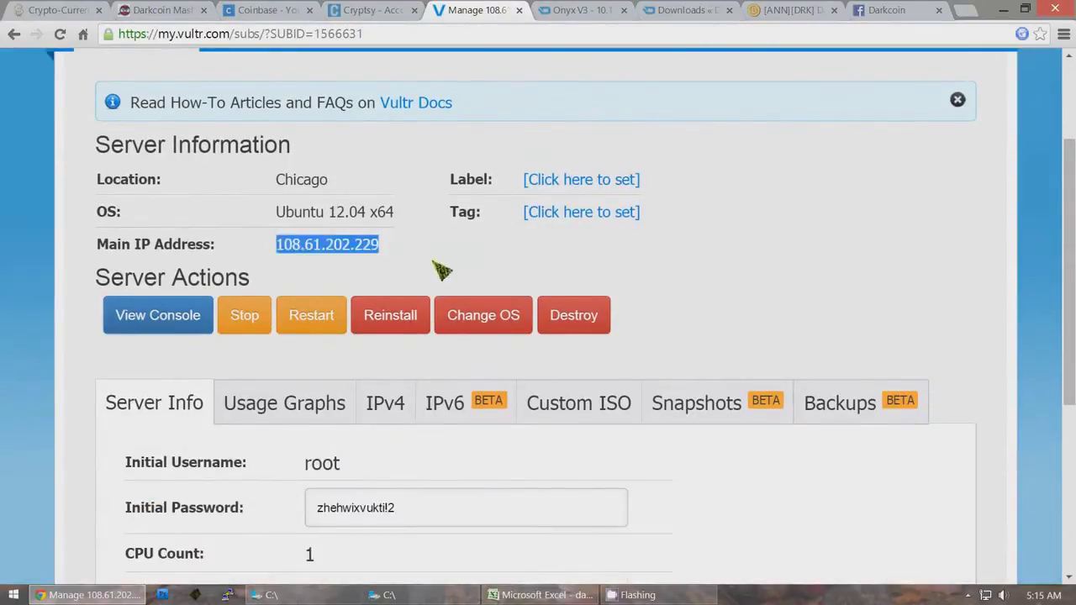
scroll(440, 270, up, 2)
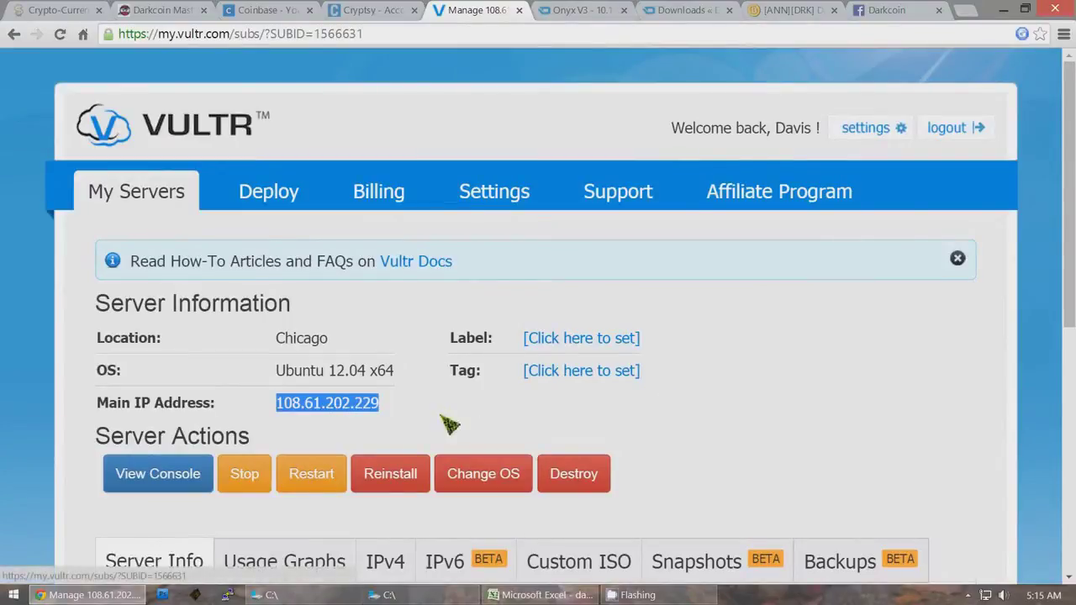
scroll(978, 353, down, 5)
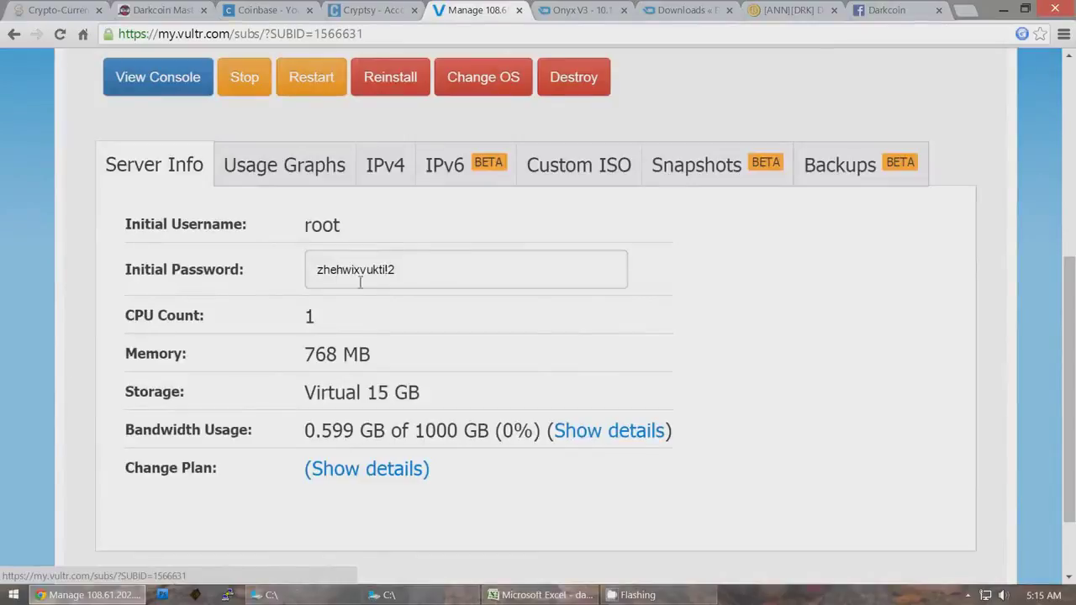
scroll(591, 312, up, 1)
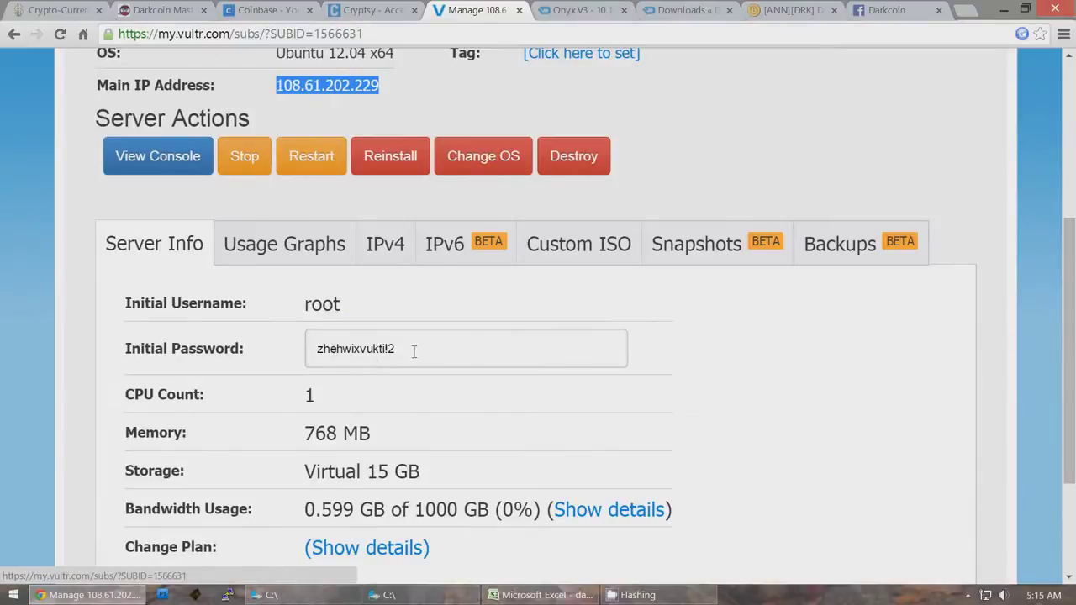
scroll(561, 337, up, 4)
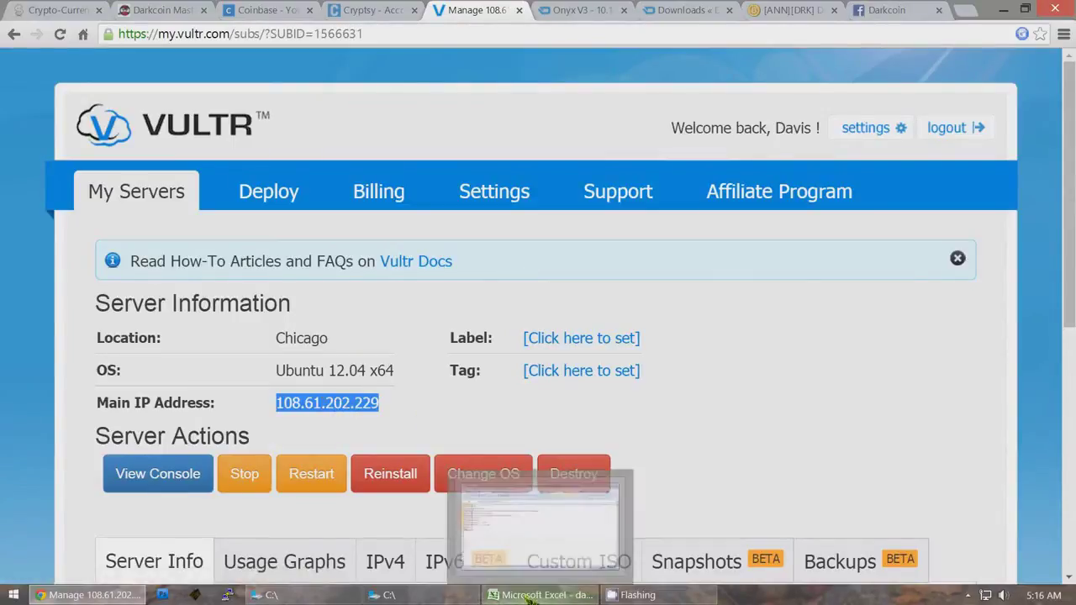
click(572, 593)
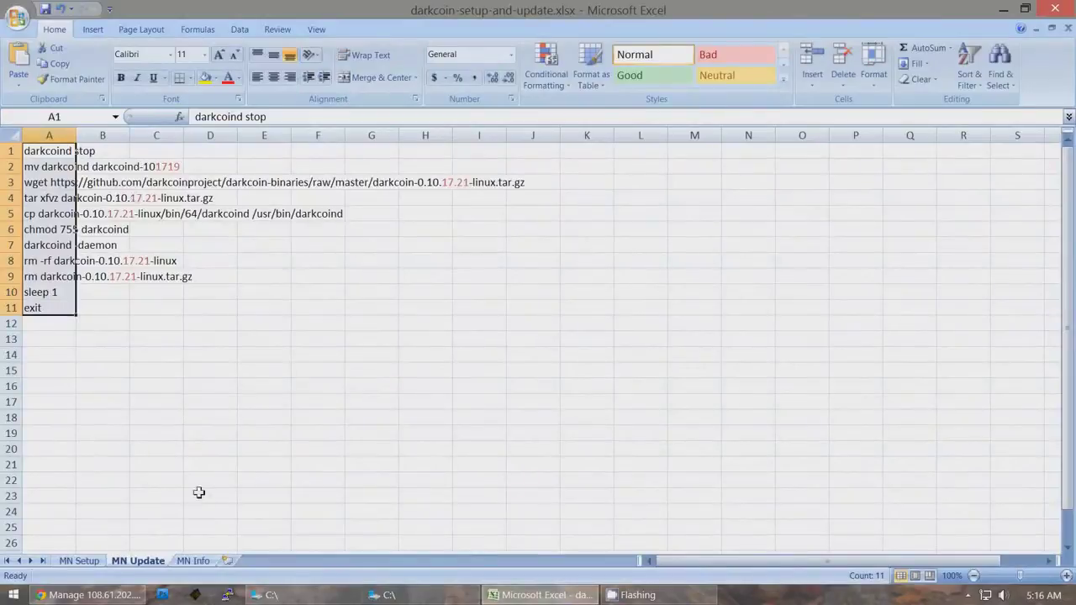
Paste 108.61.202.229 into cell B3 of the MN Info sheet and save the workbook.
click(193, 561)
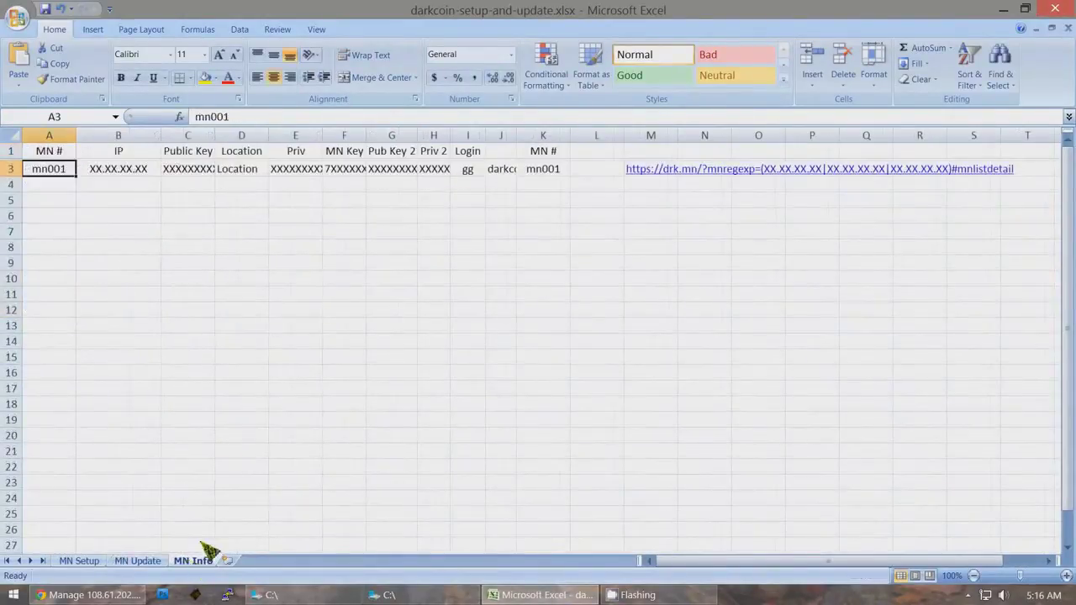
click(143, 172)
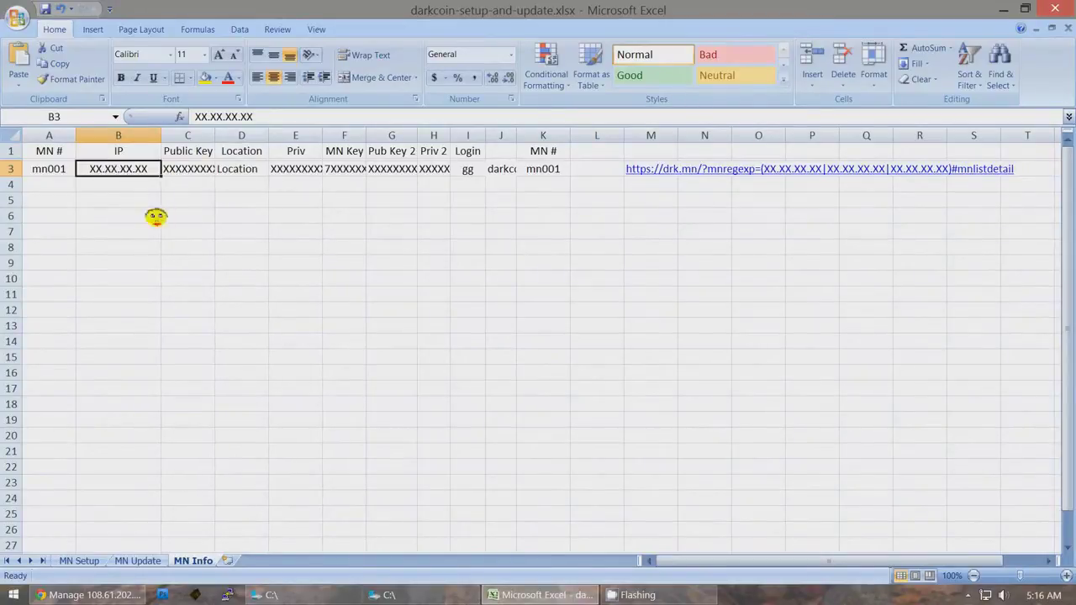
key(ctrl+v)
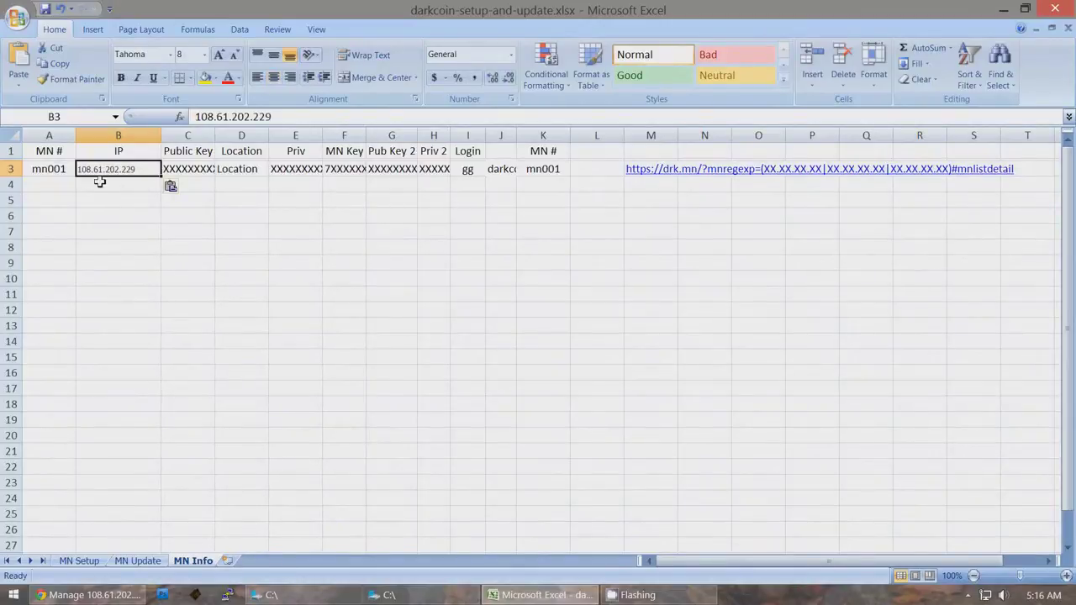
click(99, 185)
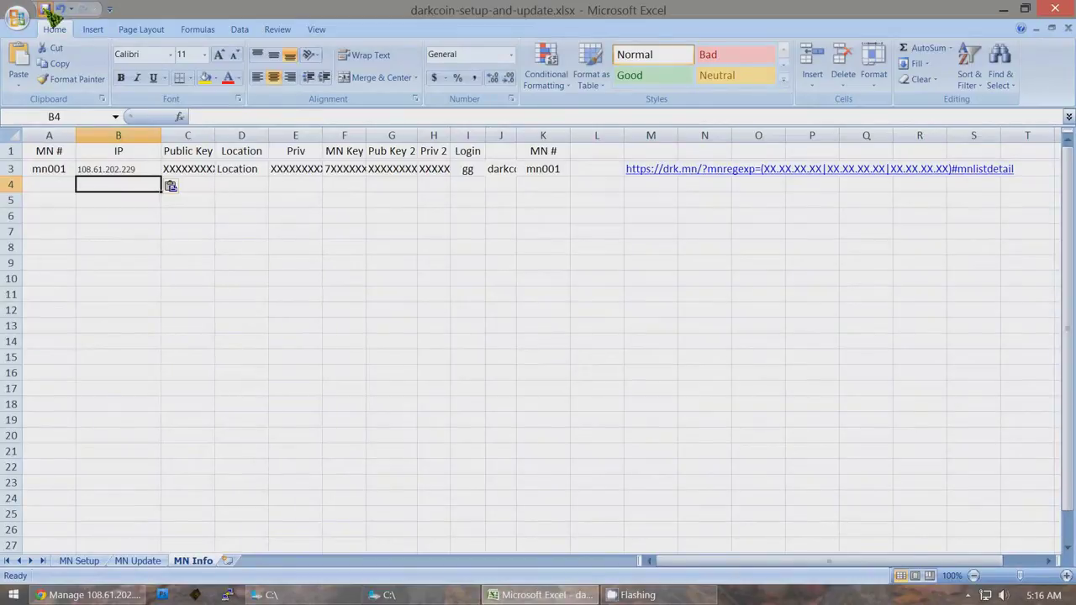
click(46, 10)
Select the Location cell D3, then return to the Vultr server page.
click(245, 171)
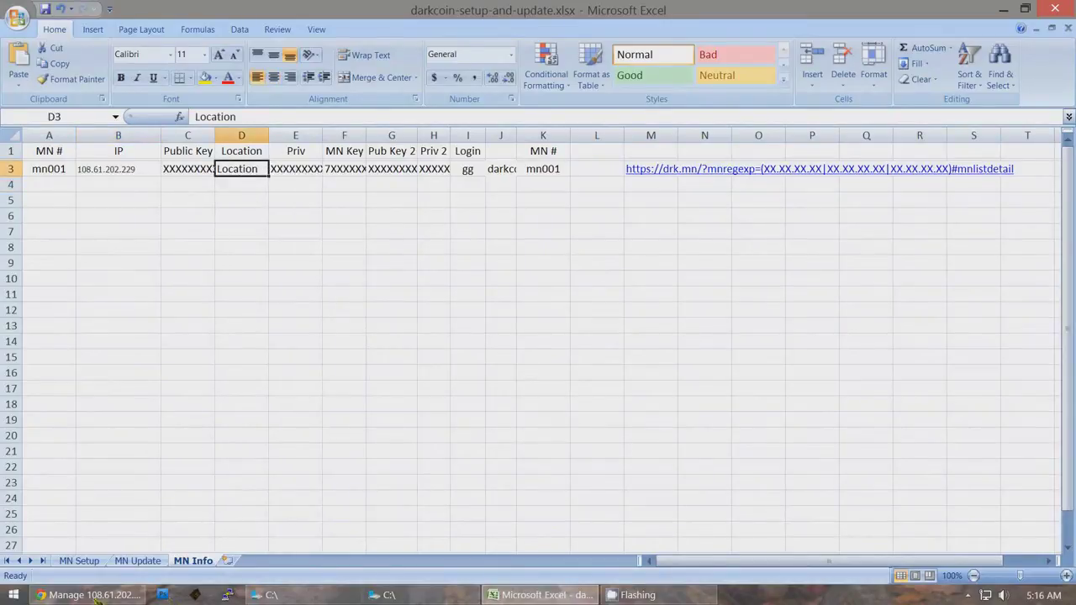
click(93, 595)
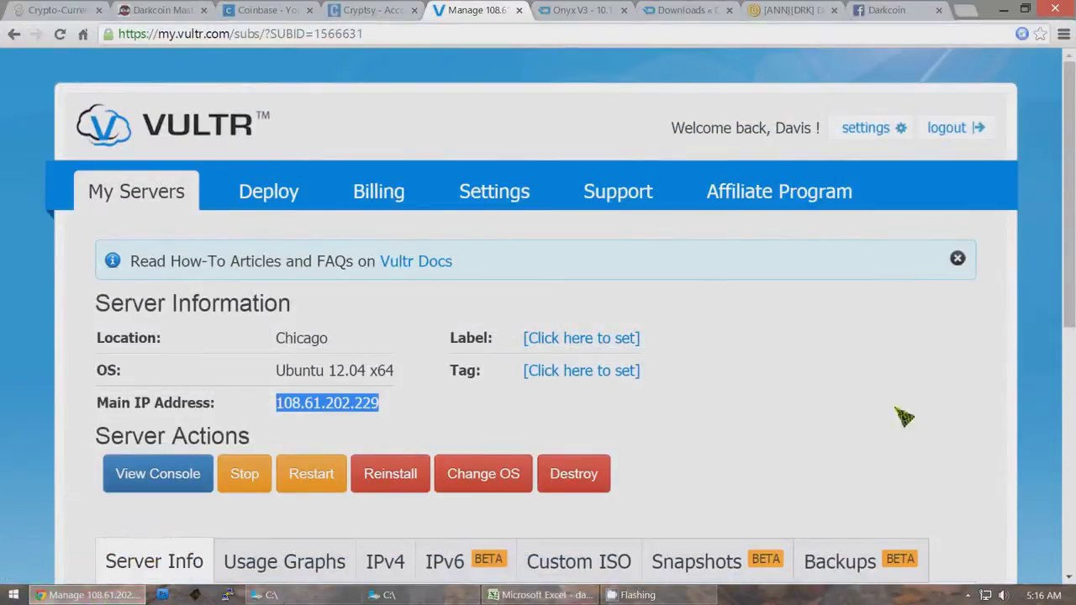
scroll(900, 412, down, 4)
Copy the server location Chicago from Vultr into Excel cell D3.
scroll(745, 426, up, 4)
drag(280, 341, 342, 348)
key(ctrl+c)
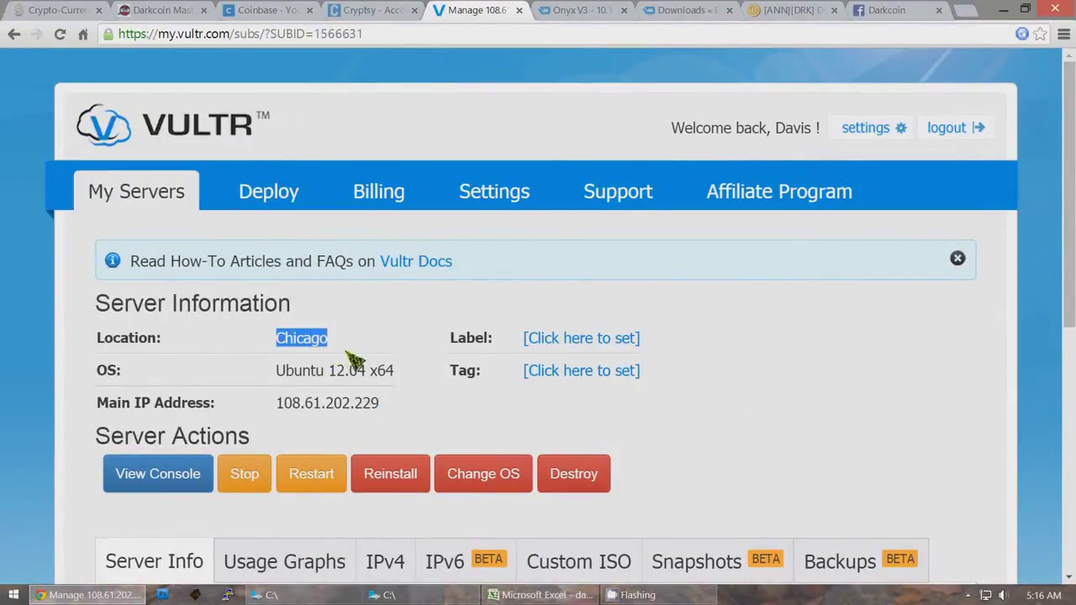
click(542, 596)
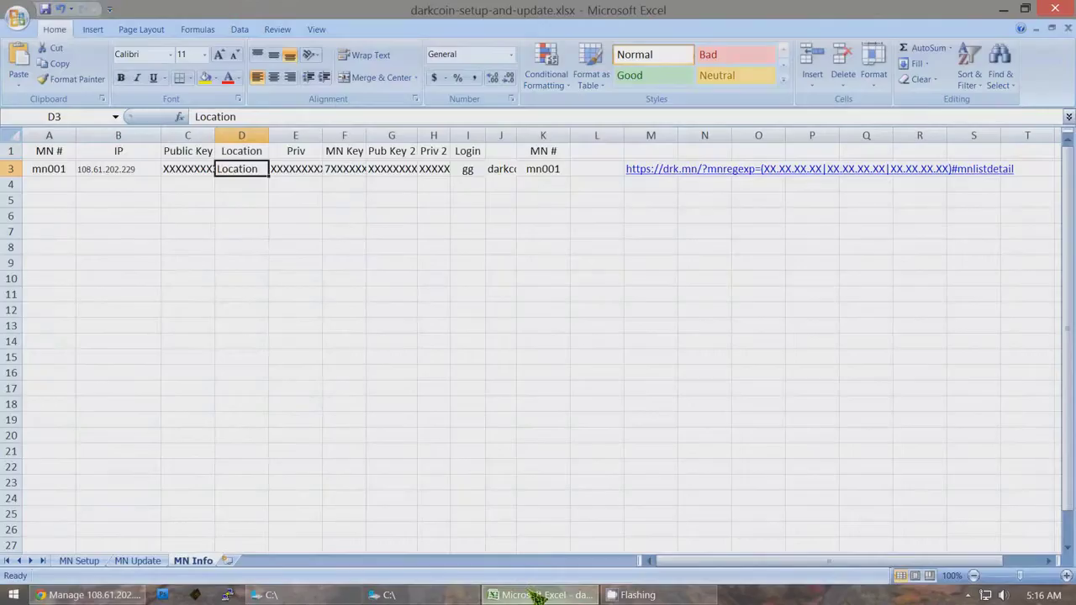
key(ctrl+v)
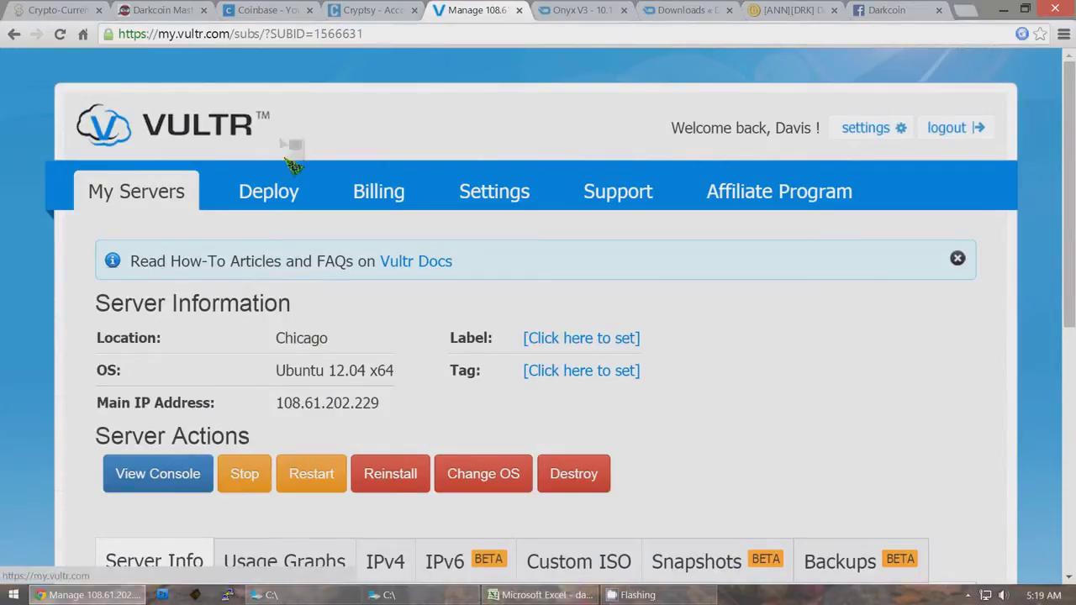
Check the server's initial password, then view the Darkcoin 0.10.17.21 downloads page and minimize Chrome.
scroll(881, 269, down, 4)
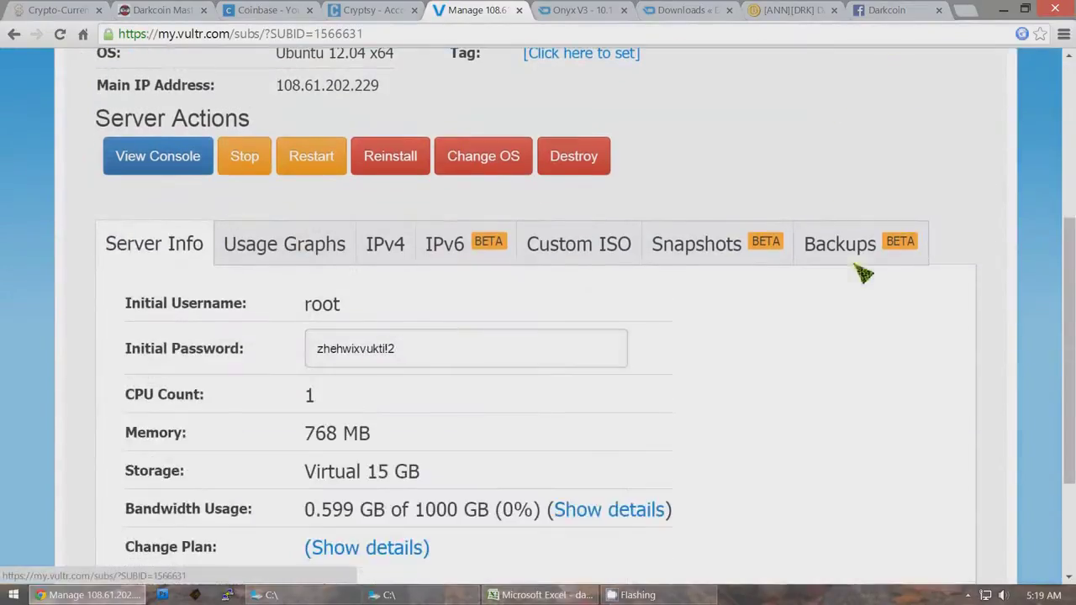
drag(321, 357, 425, 358)
click(495, 362)
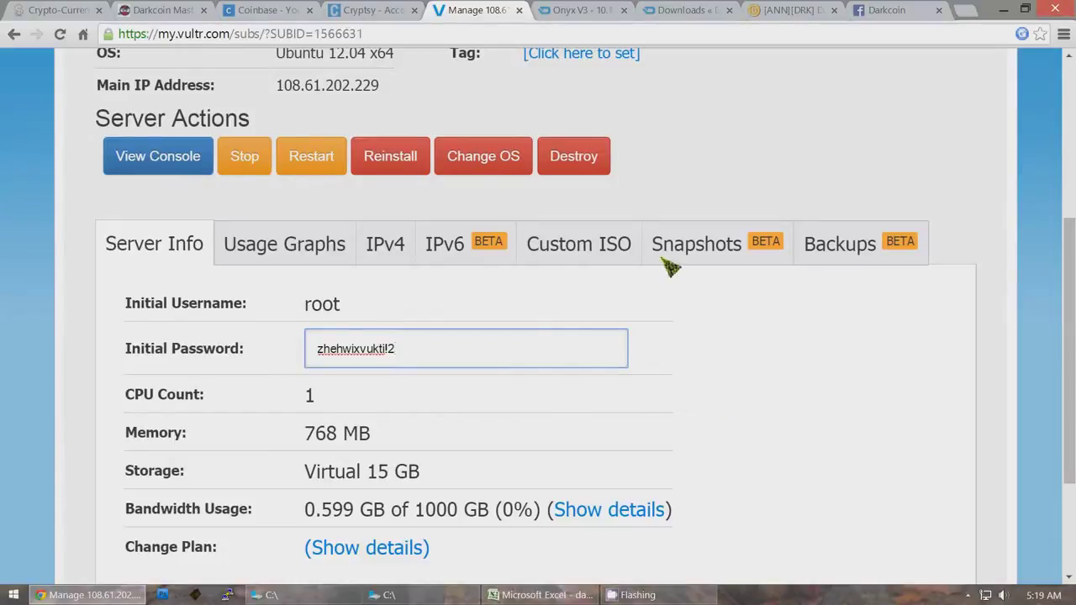
click(677, 10)
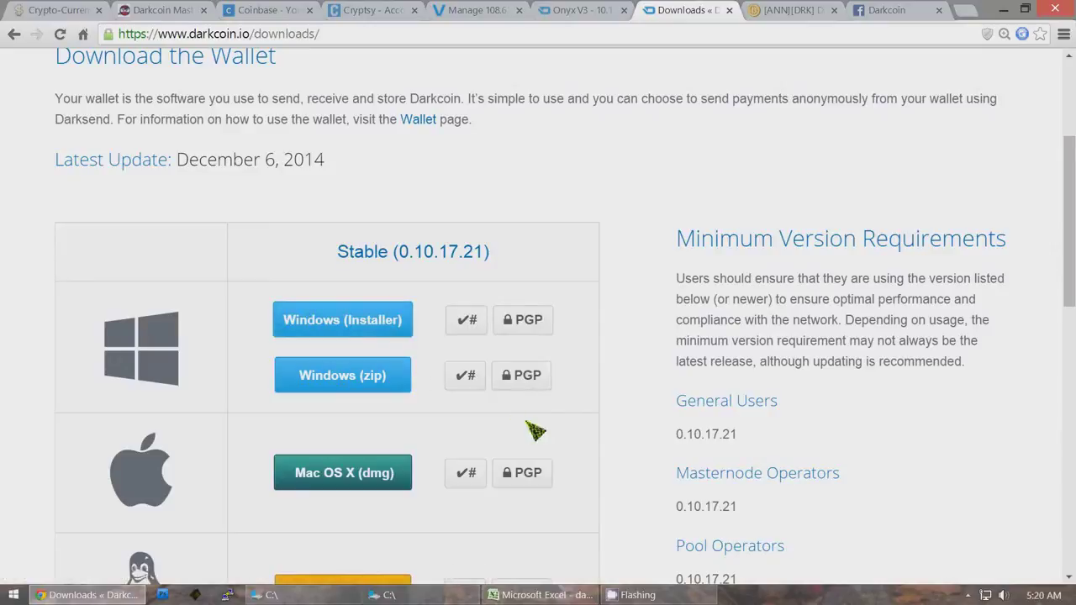
click(1004, 10)
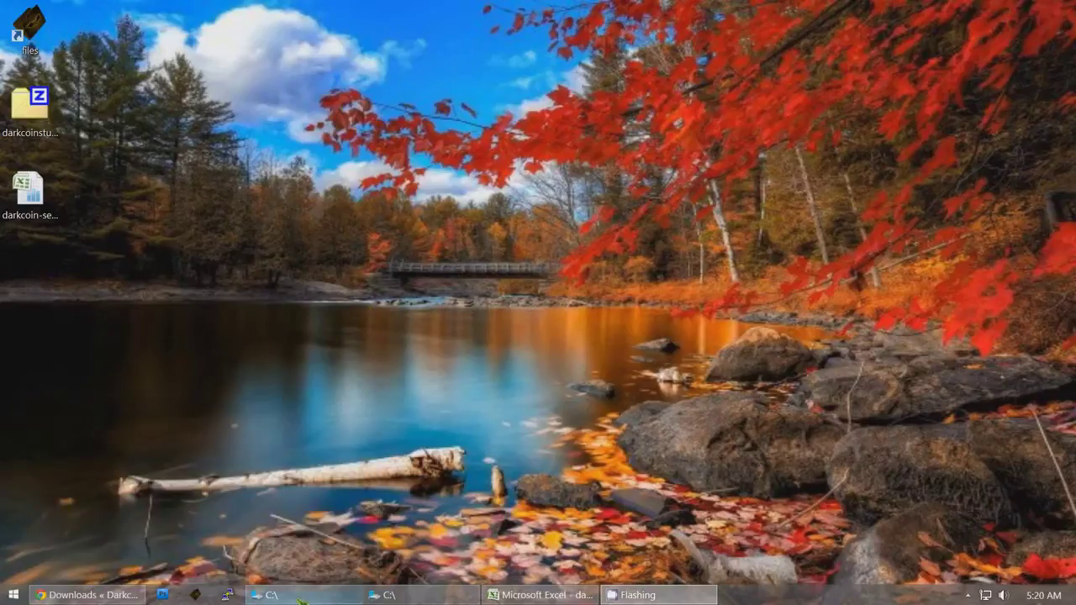
Restore the C:\ Explorer window and open the Darkcoin folder.
click(303, 595)
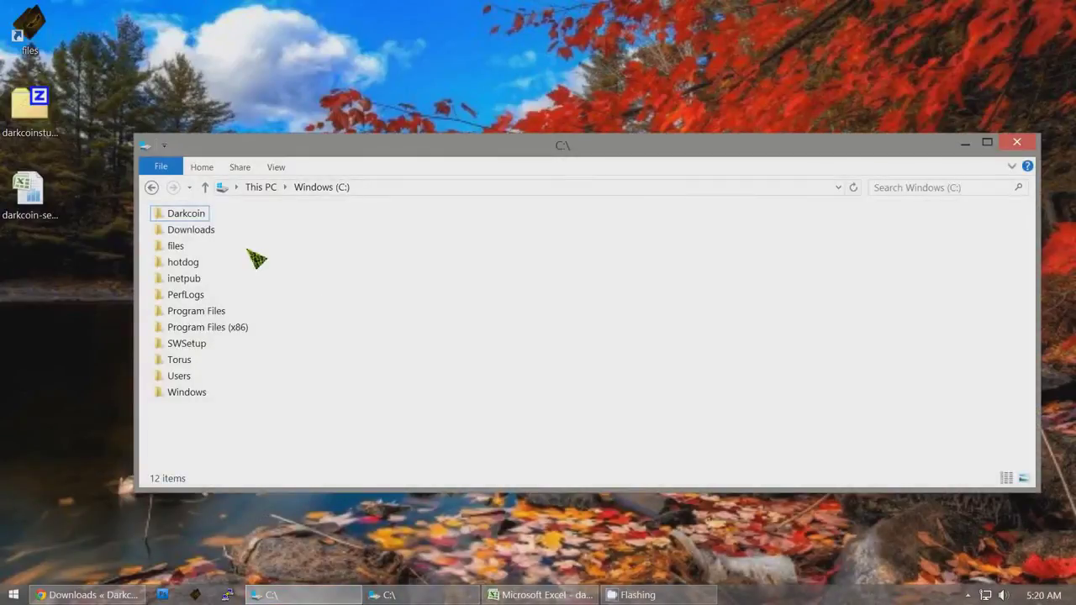
click(304, 192)
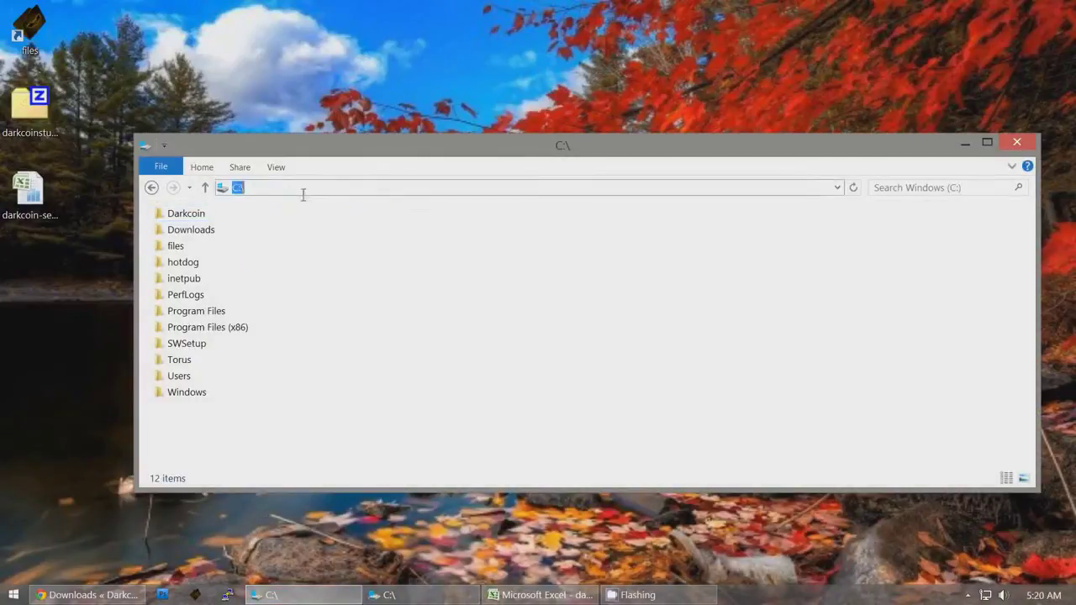
click(189, 216)
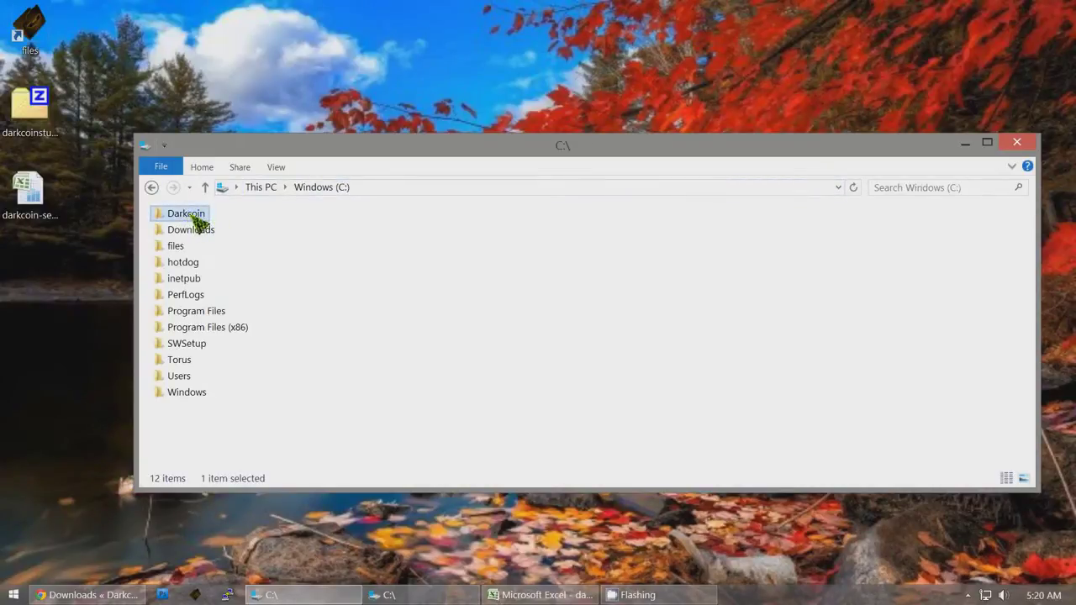
double_click(194, 216)
Move the mn001 shortcut to darkcoin-qt.exe out of C:\Darkcoin onto the desktop.
click(209, 249)
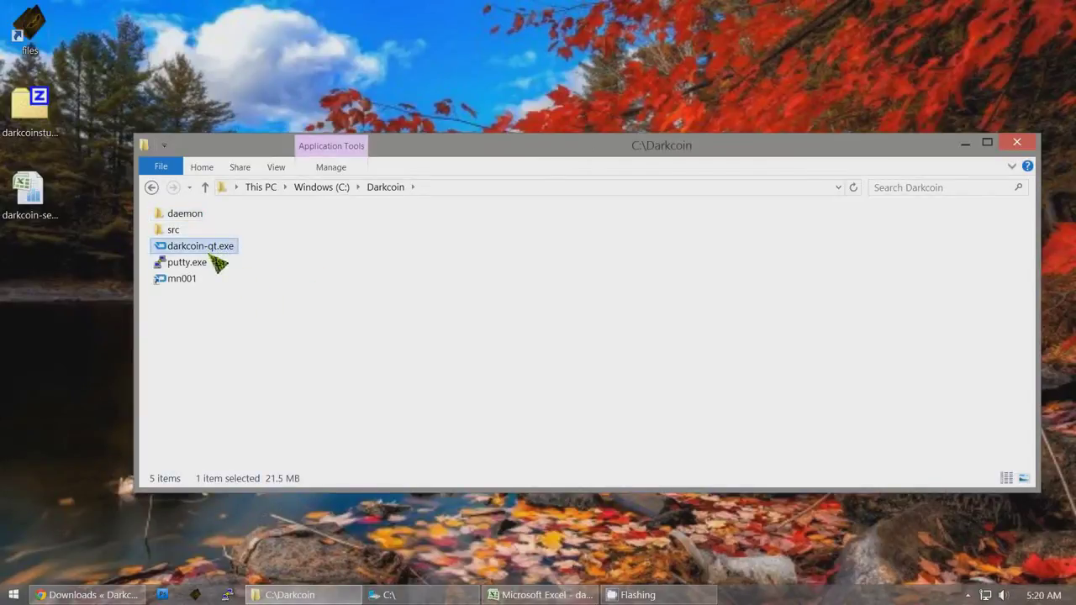
mouse_move(237, 254)
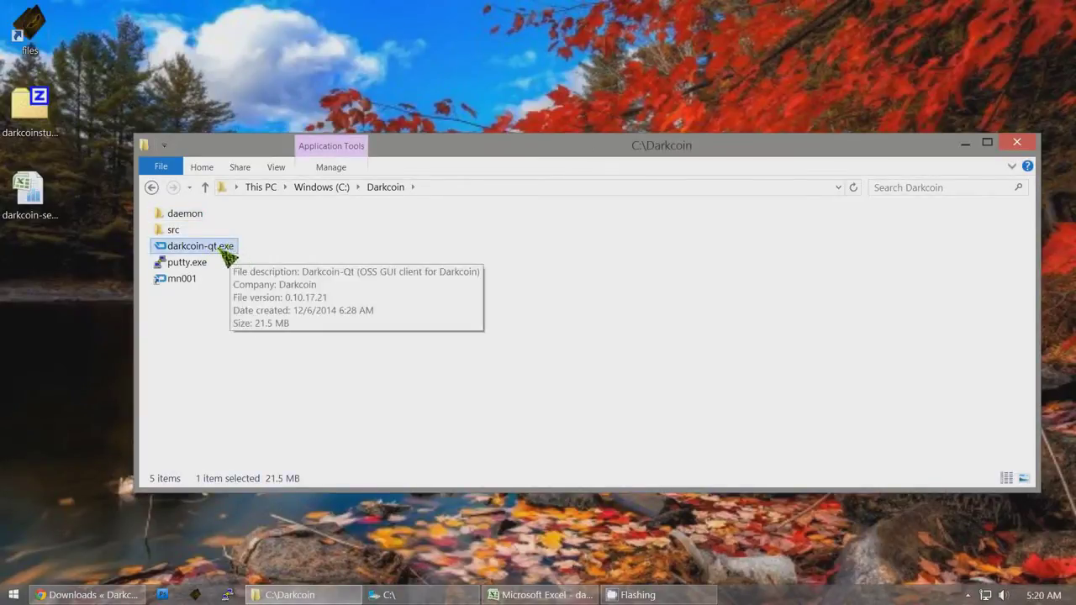
mouse_move(198, 248)
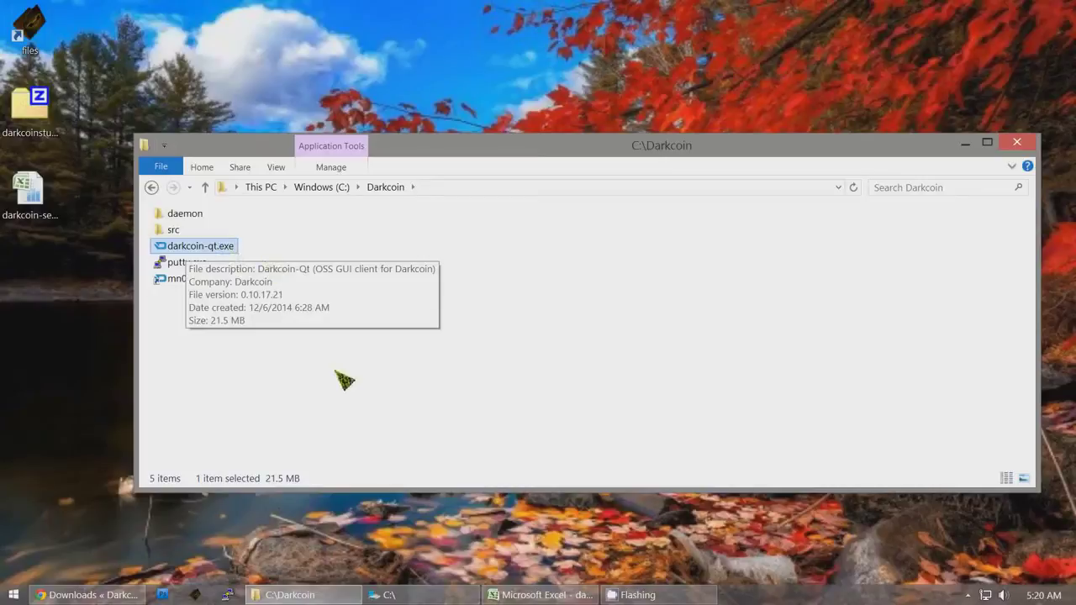
right_click(208, 254)
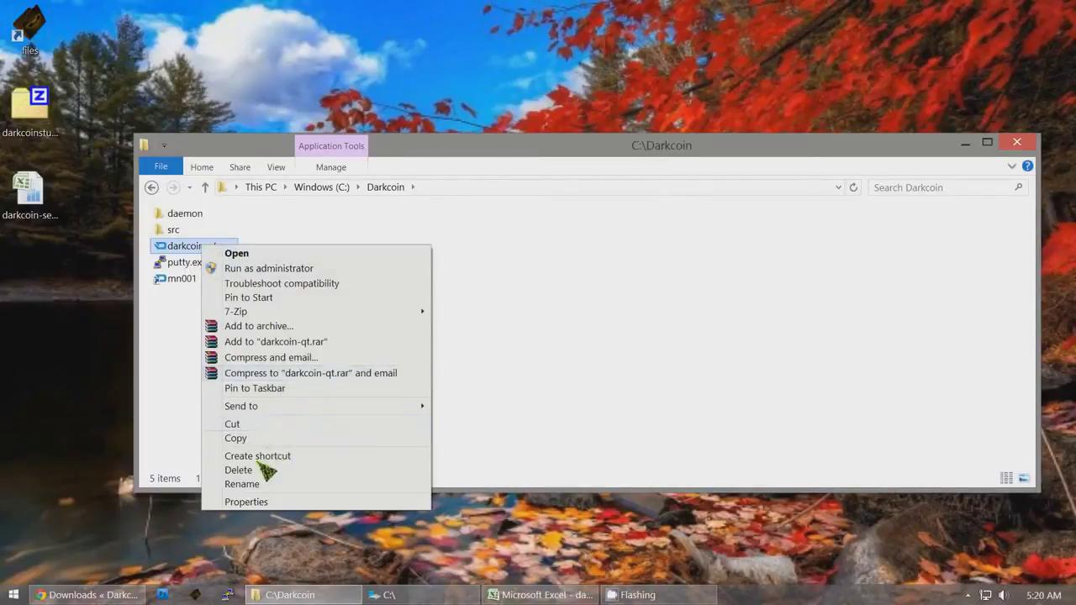
click(178, 339)
click(180, 282)
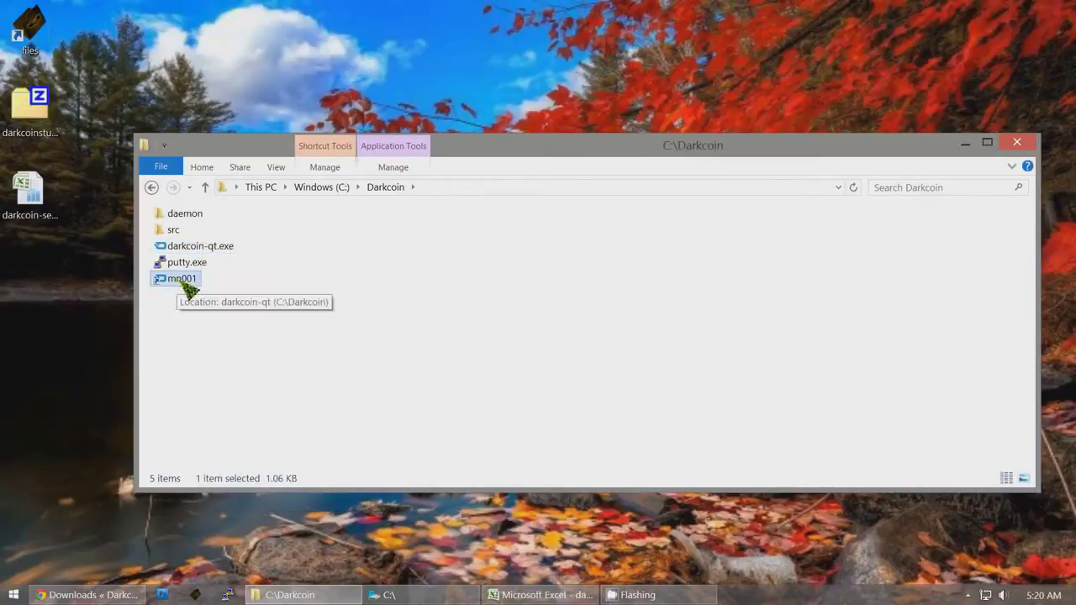
drag(192, 288, 49, 314)
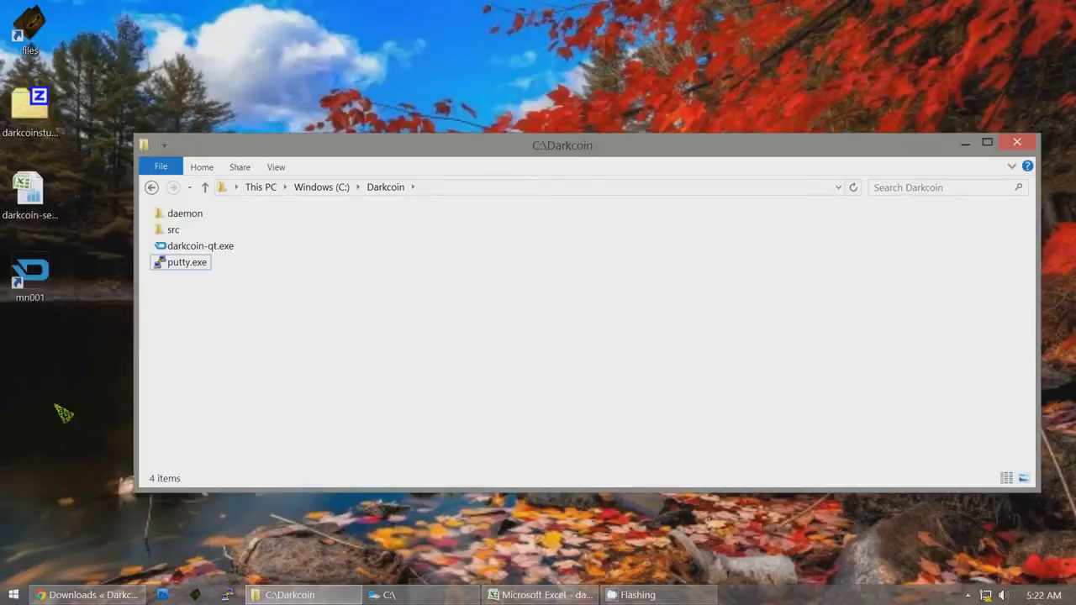
Add a new empty text document to C:\Darkcoin from the New menu.
click(42, 294)
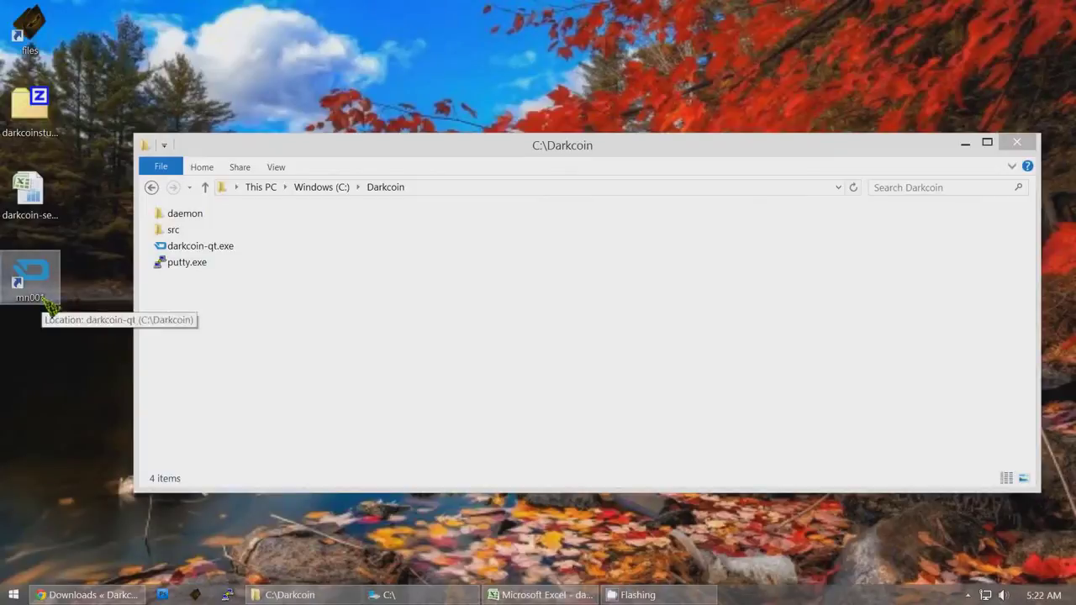
right_click(227, 330)
click(193, 305)
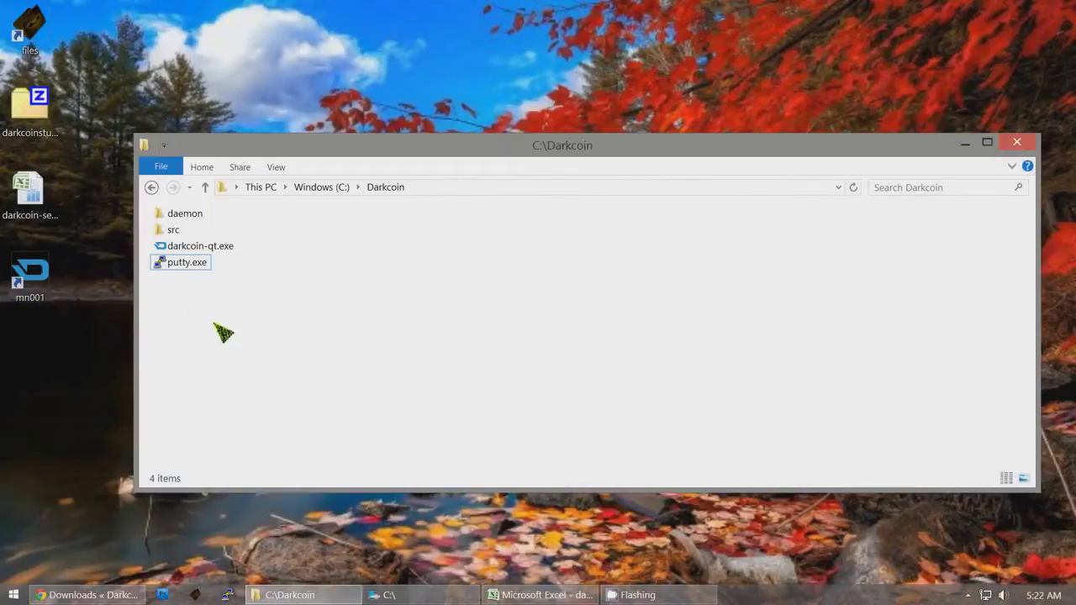
right_click(203, 318)
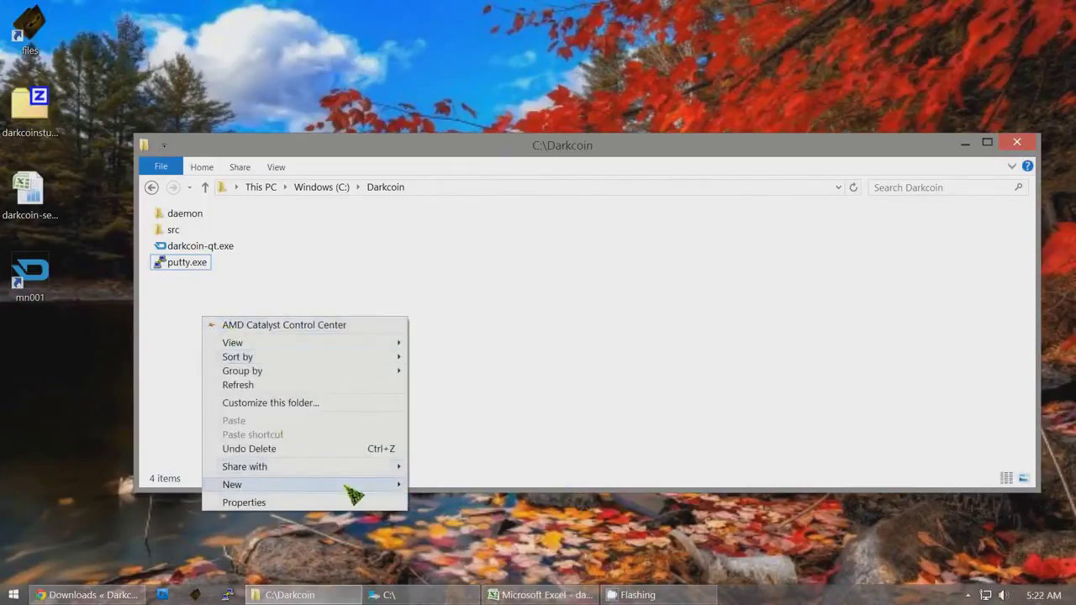
mouse_move(384, 486)
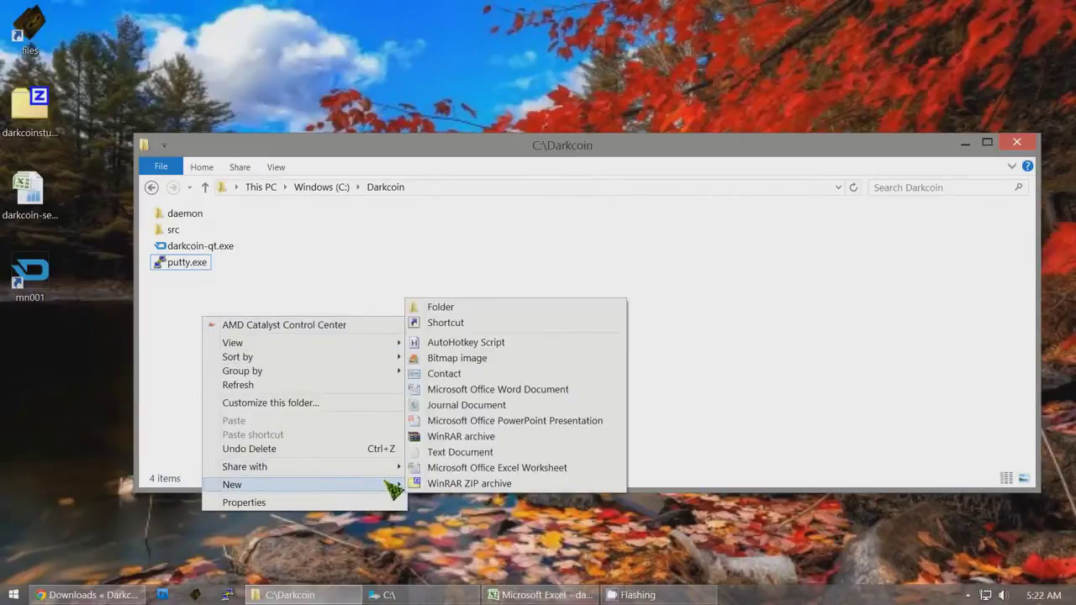
click(461, 454)
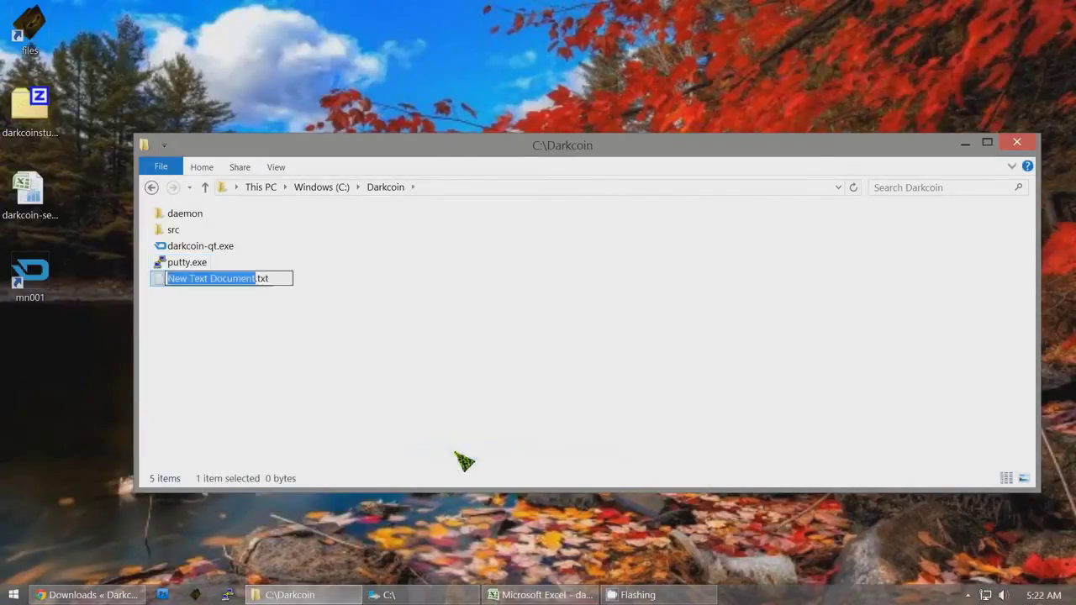
Rename the new file to mn001.conf, accepting the extension change, then select the mn001 desktop shortcut.
drag(277, 278, 165, 282)
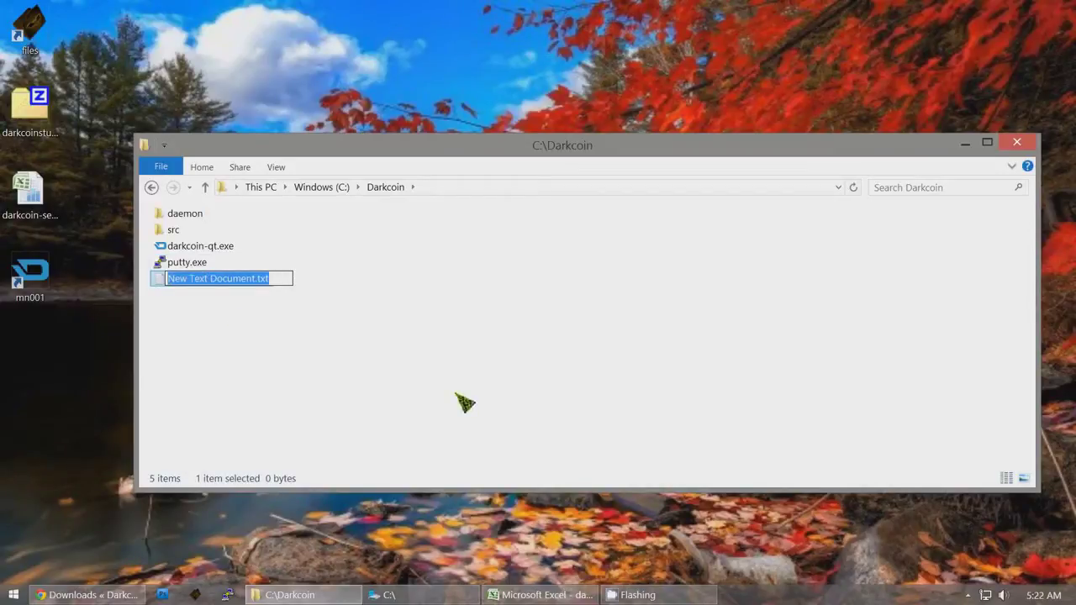
text(mn001.conf)
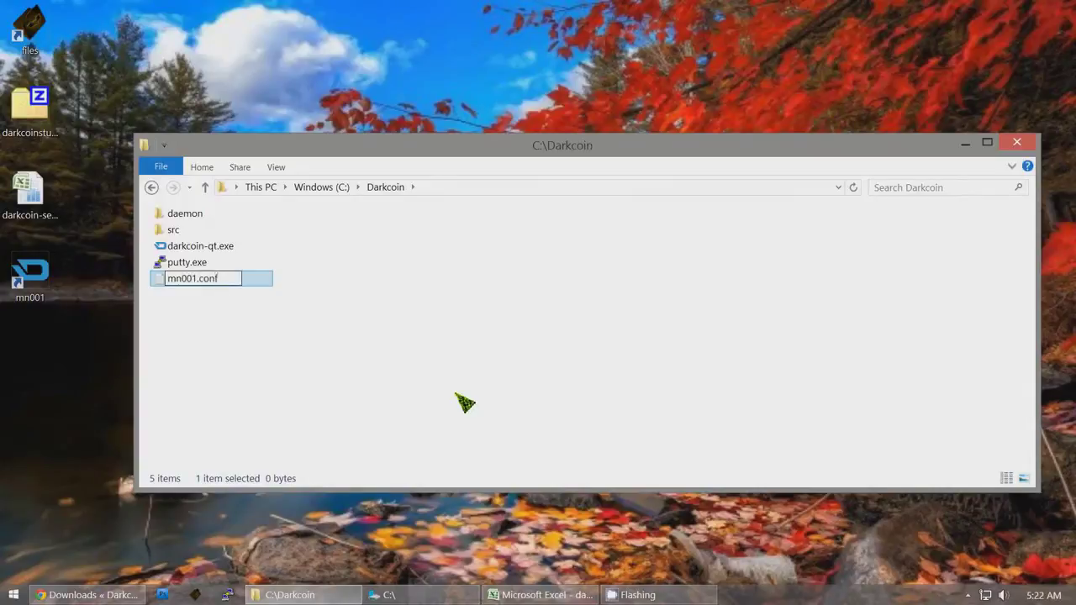
key(Return)
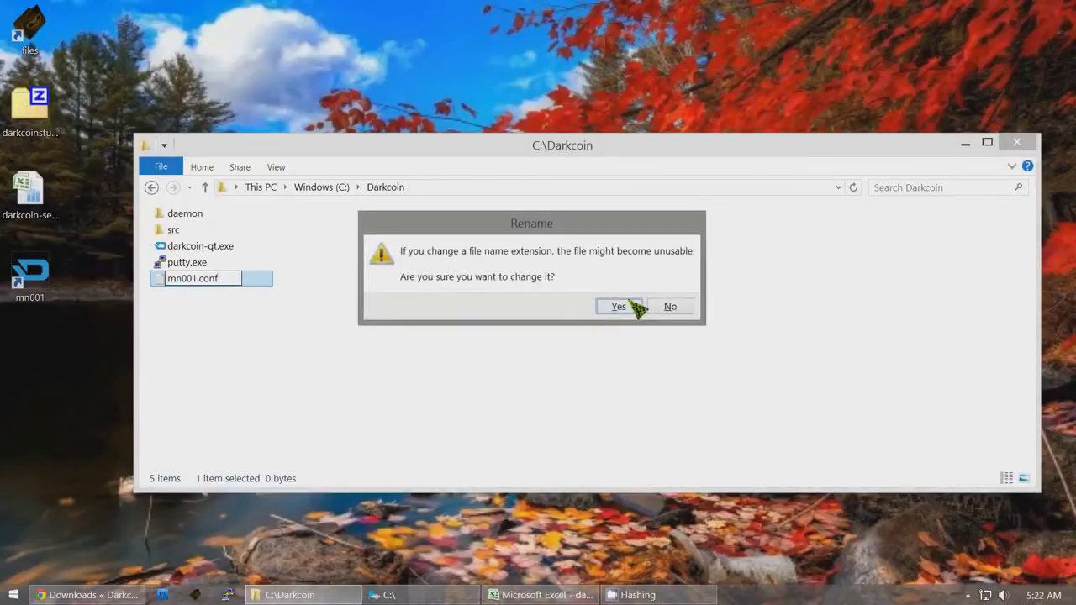
click(620, 310)
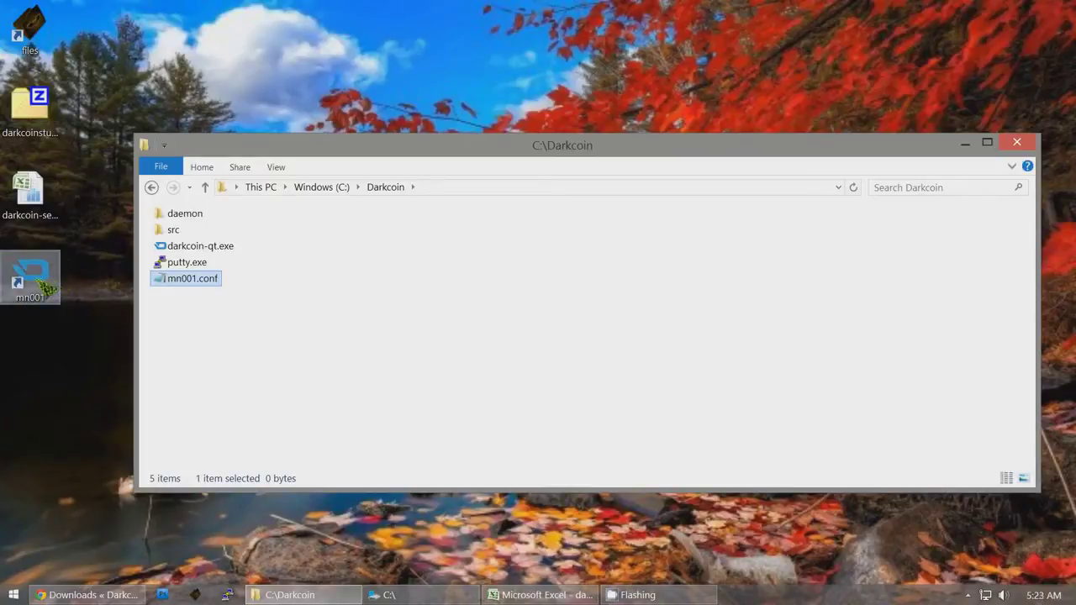
click(42, 287)
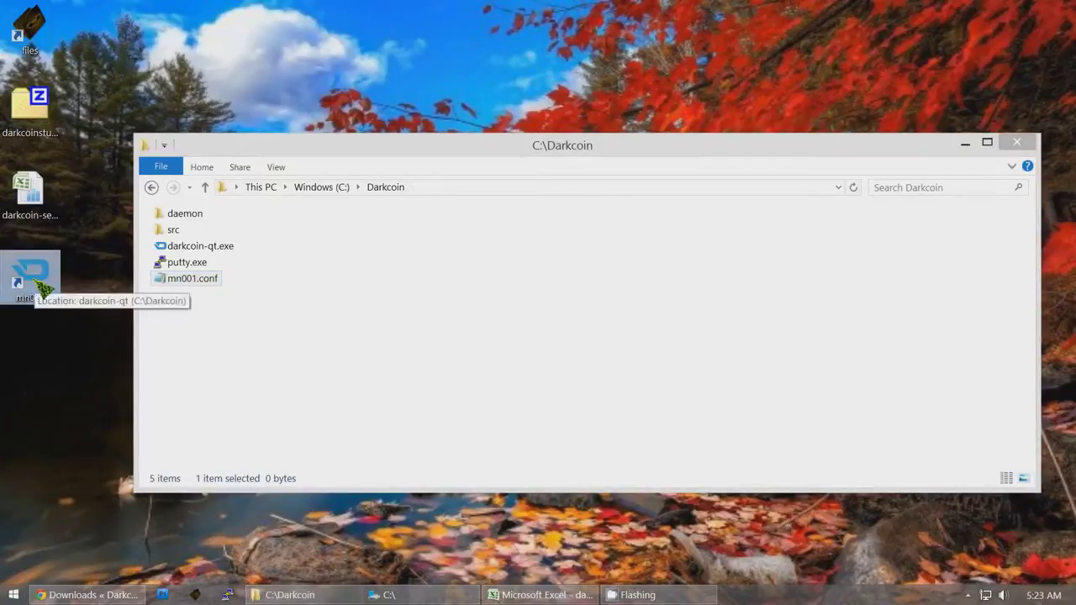
right_click(42, 284)
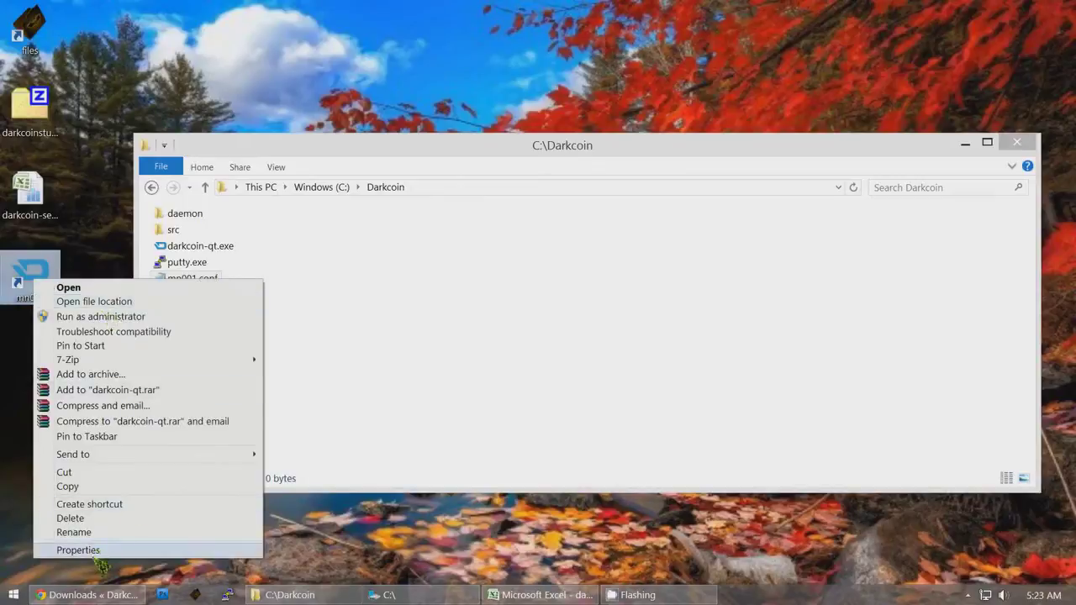
Append -datadir=C:\hotdog -wallet=hotdog001 to the mn001 shortcut's Target, then bring up the C:\ window.
click(94, 552)
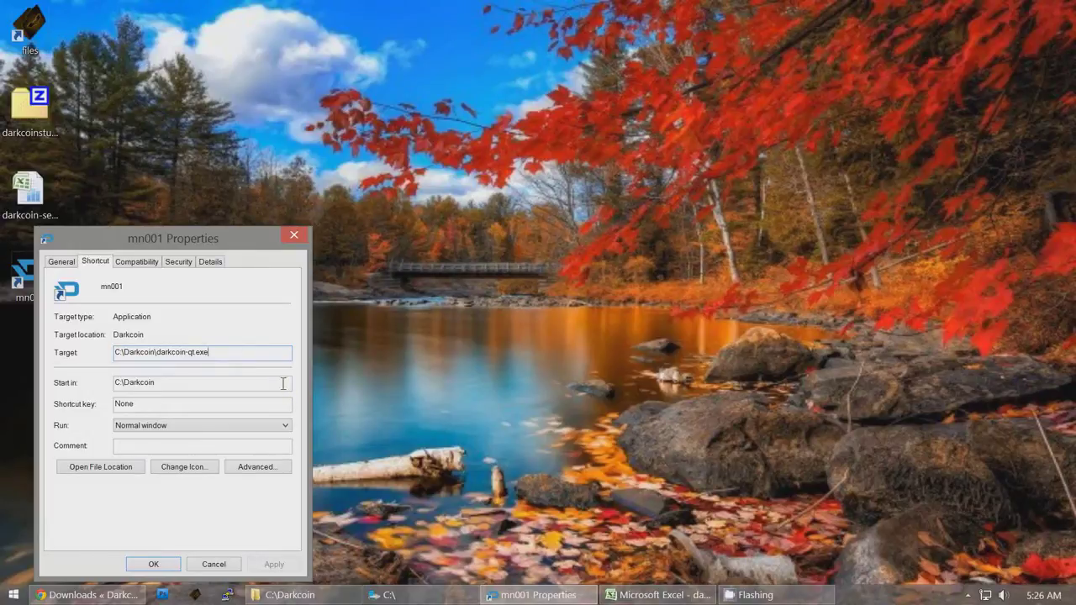
key(ctrl+v)
key(Home)
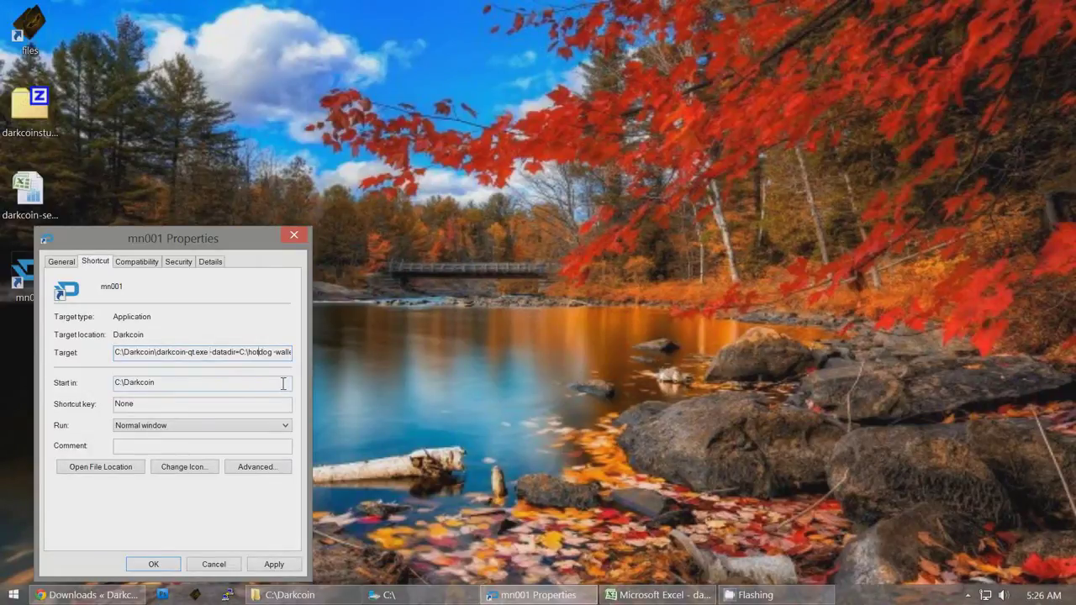
key(Right)
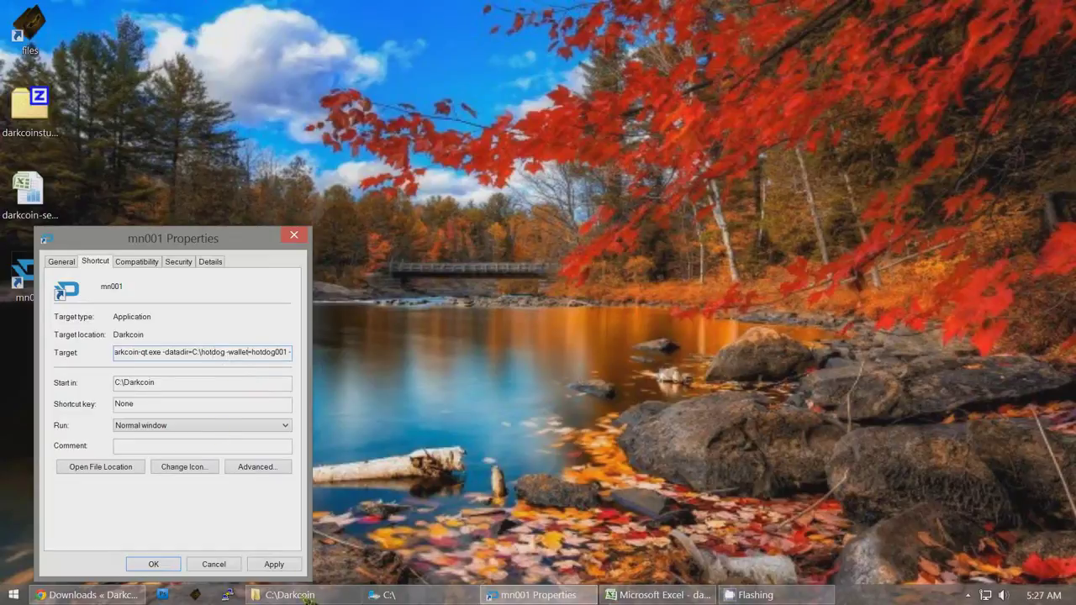
click(390, 595)
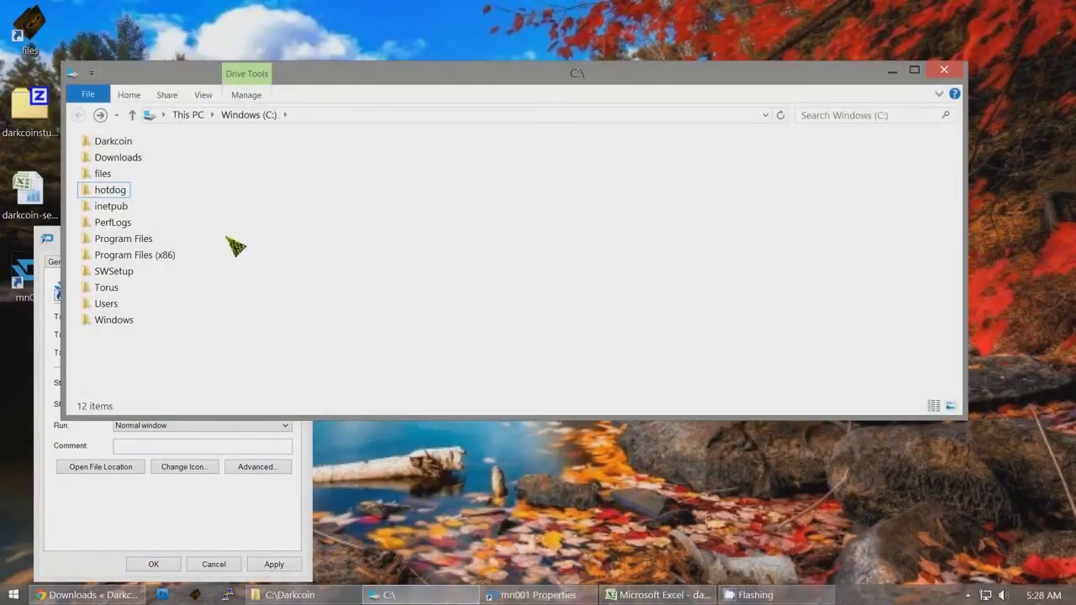
mouse_move(127, 200)
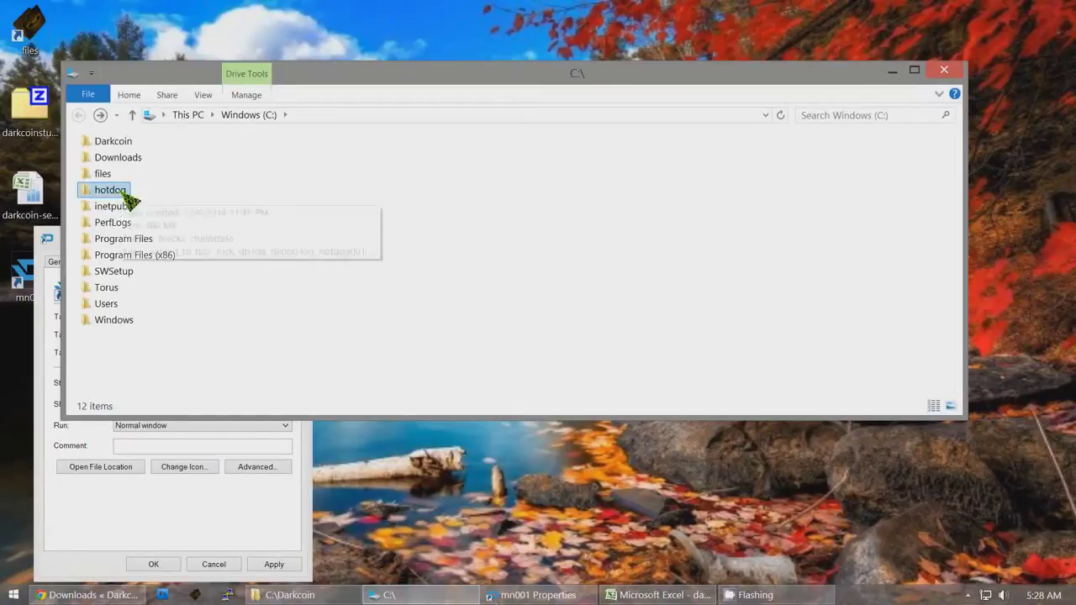
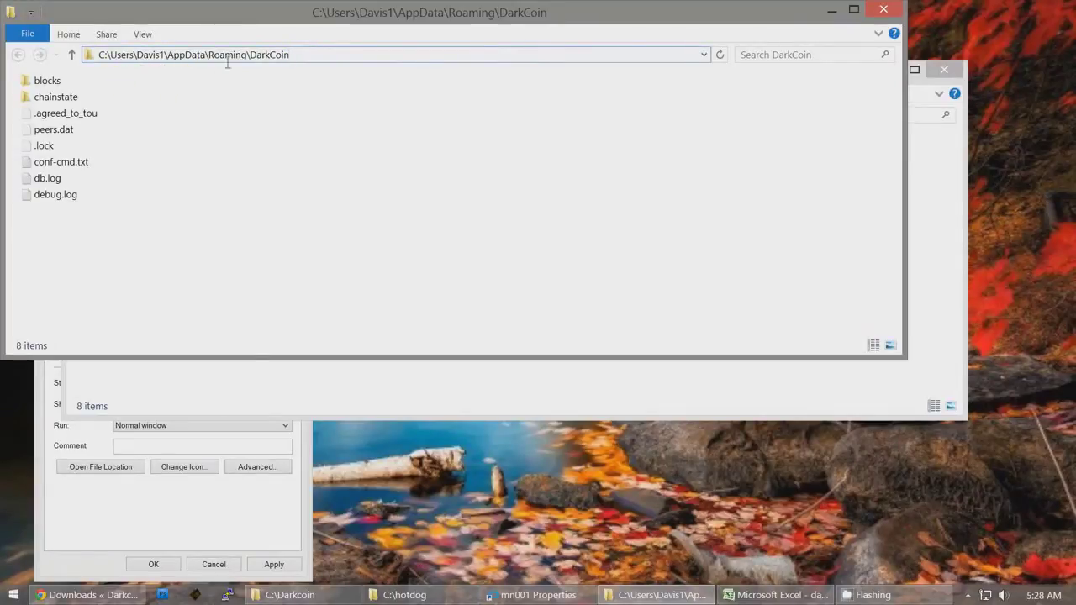
Leave the roaming DarkCoin folder and bring the C:\hotdog window forward, selecting its path.
click(236, 129)
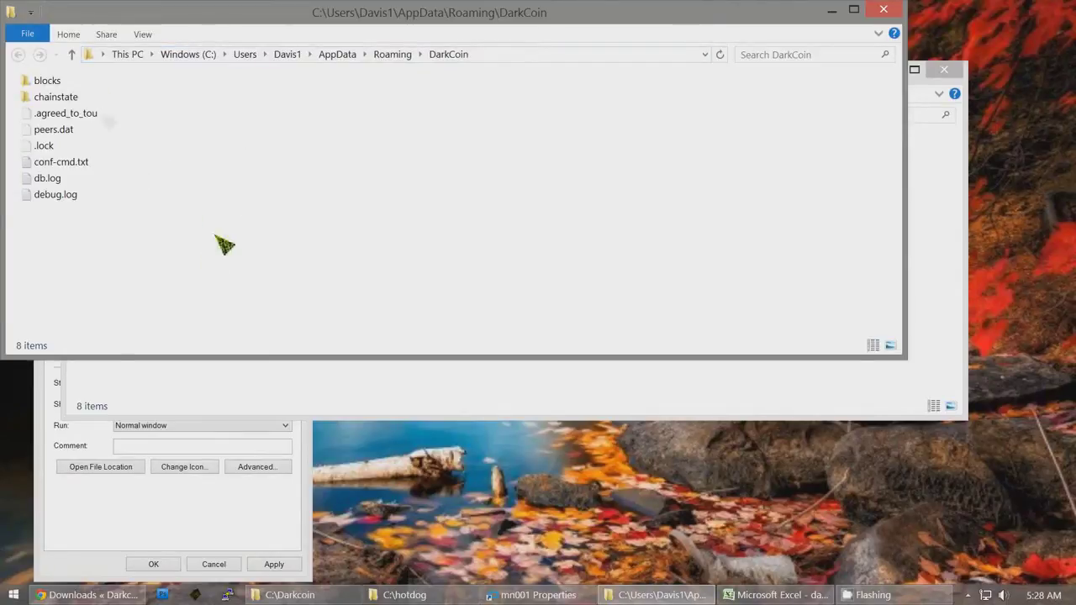
click(84, 100)
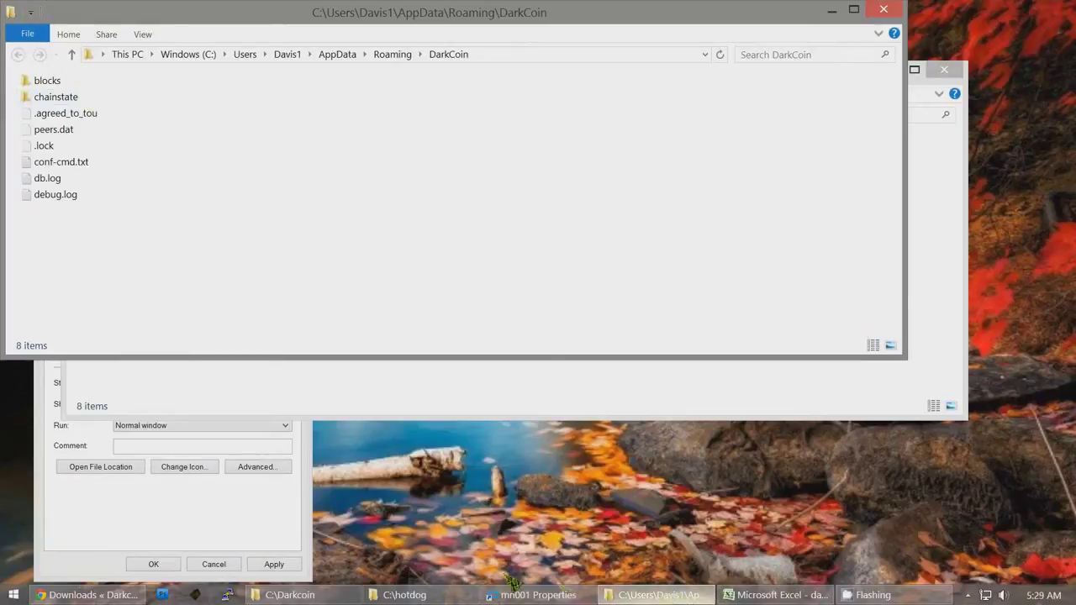
click(404, 596)
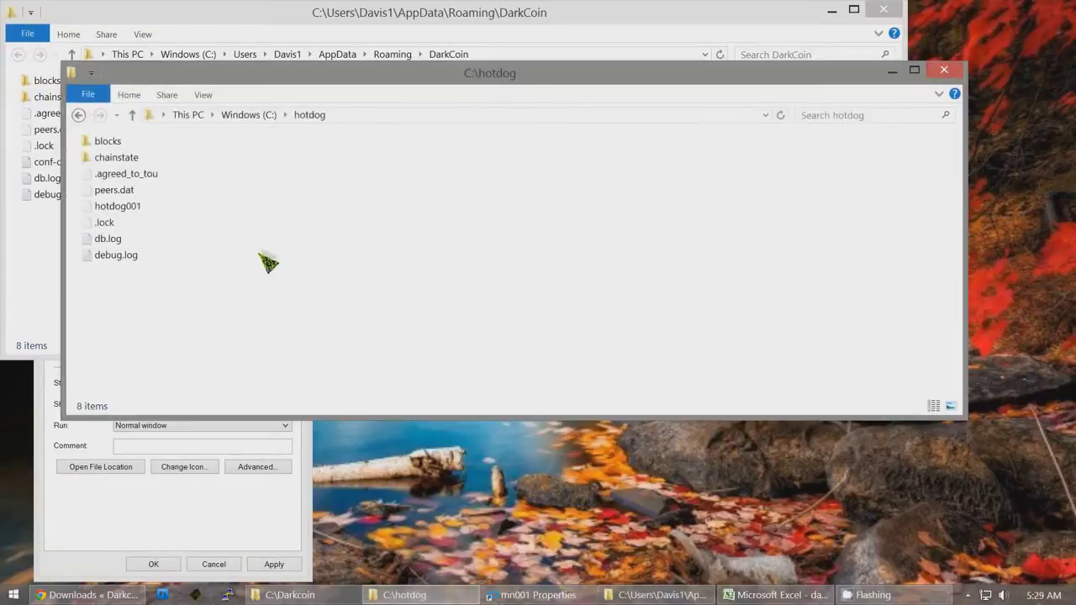
click(353, 119)
click(254, 235)
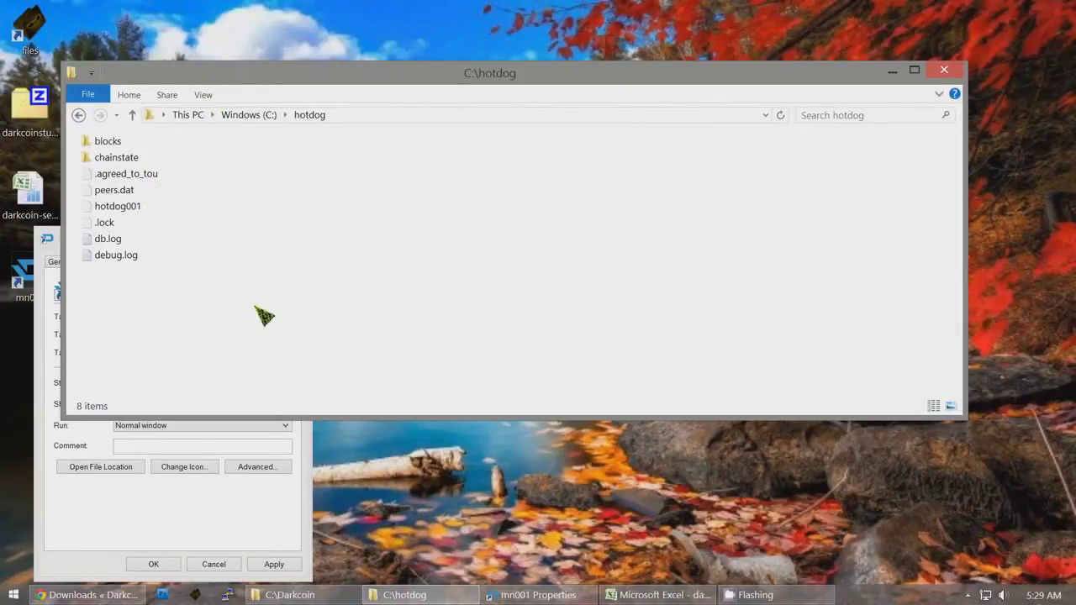
Restore the missing dash so the mn001 shortcut target reads -conf=C:\Darkcoin\mn001.conf.
click(176, 517)
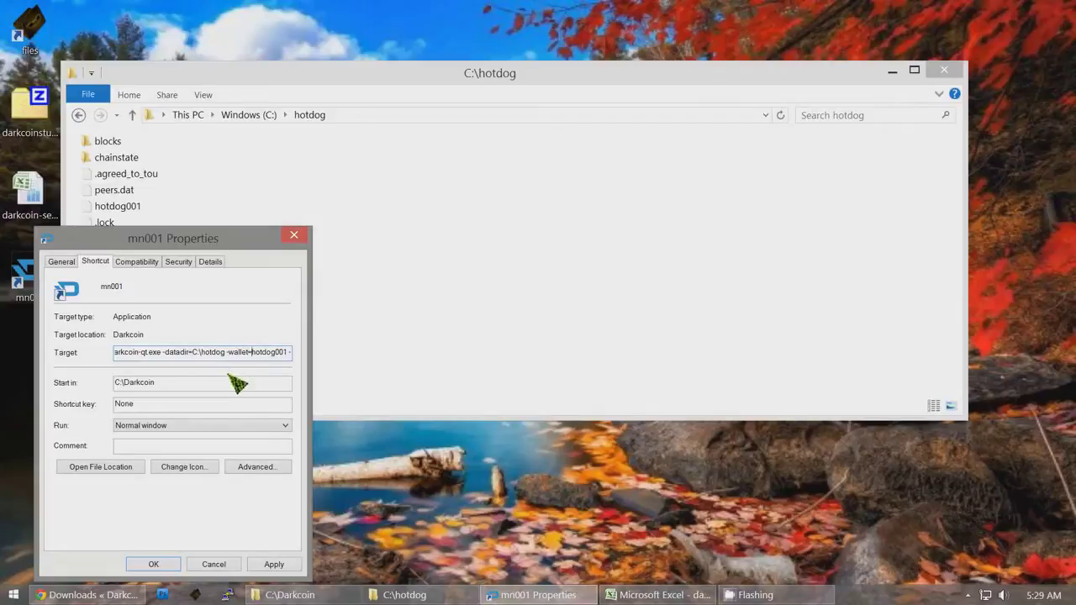
key(Right)
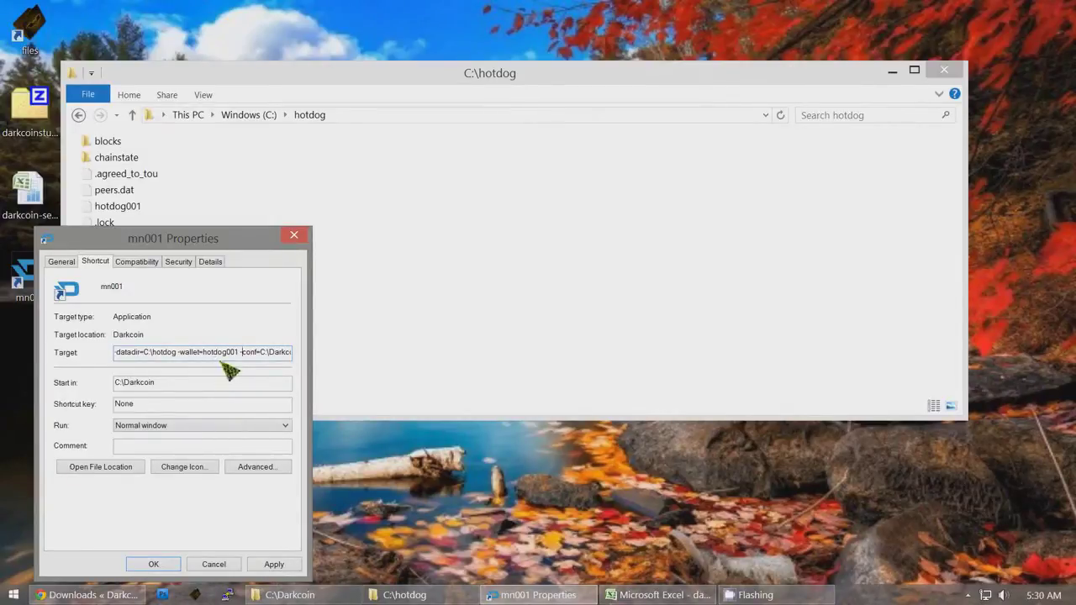
click(239, 356)
click(237, 362)
key(End)
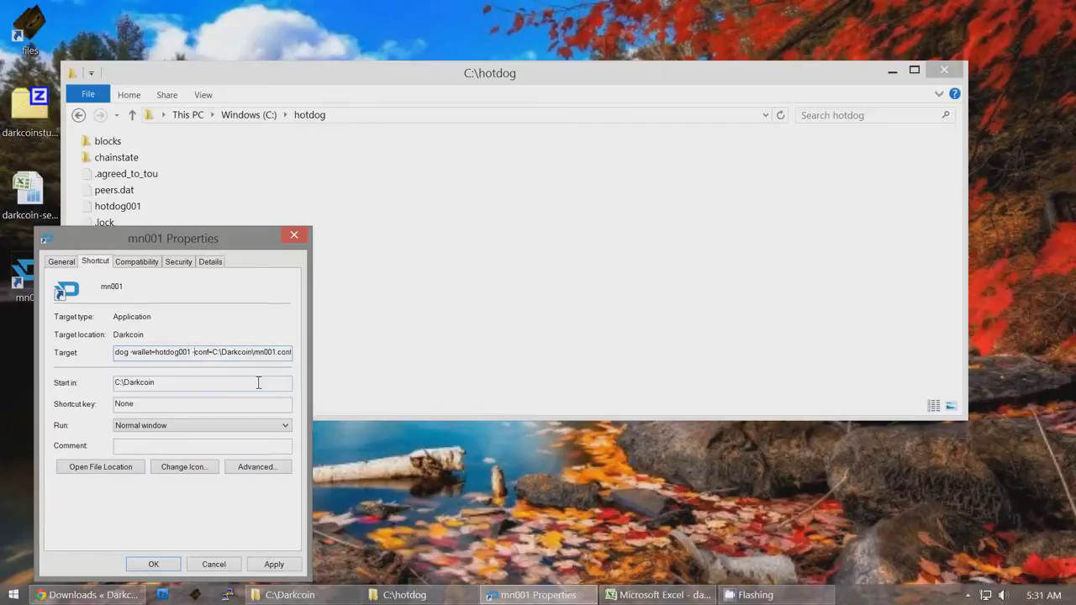
text(-)
Check mn001.conf in C:\Darkcoin, then apply and confirm the corrected mn001 shortcut target.
click(390, 308)
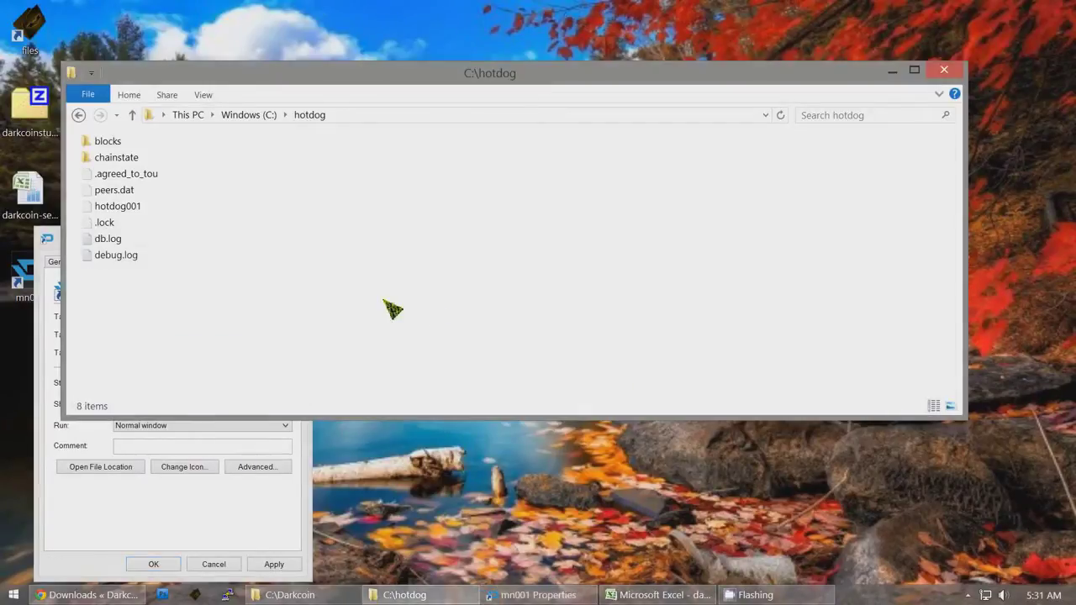
click(290, 594)
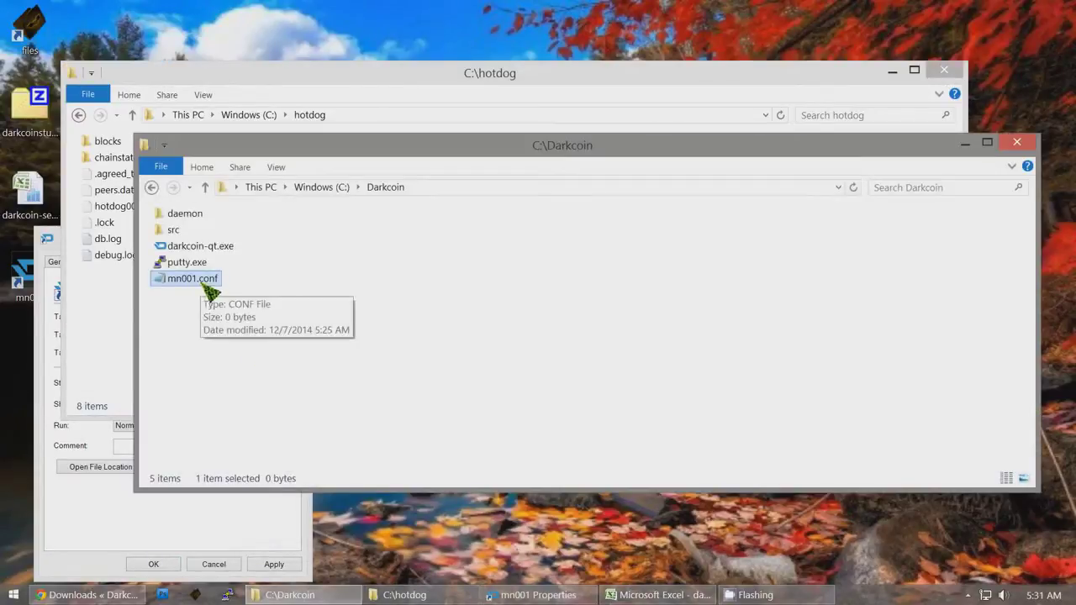
click(137, 509)
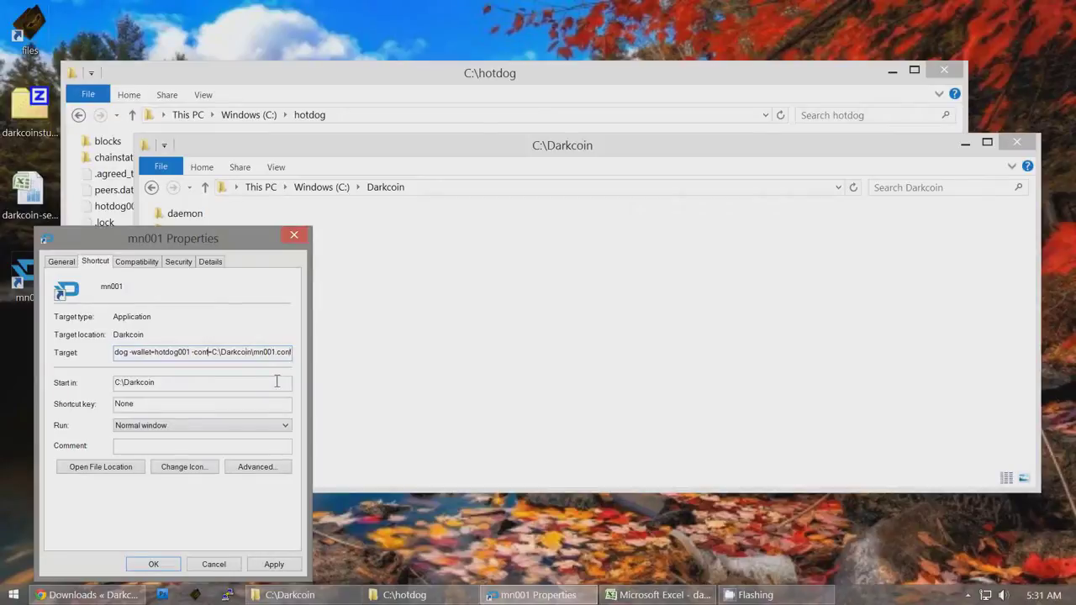
key(Left)
key(Left)
key(Left)
key(Left)
key(Left)
key(Left)
key(Left)
key(Left)
key(Left)
key(Left)
key(Left)
key(Left)
key(Left)
key(Left)
key(Left)
key(Left)
key(Left)
key(Left)
key(Left)
key(Left)
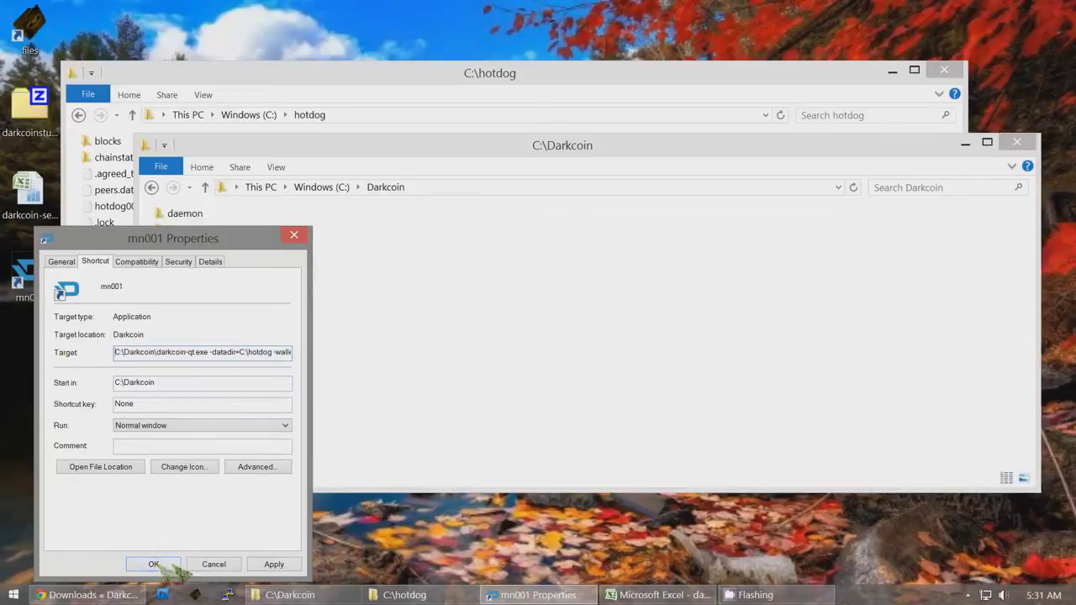
click(274, 564)
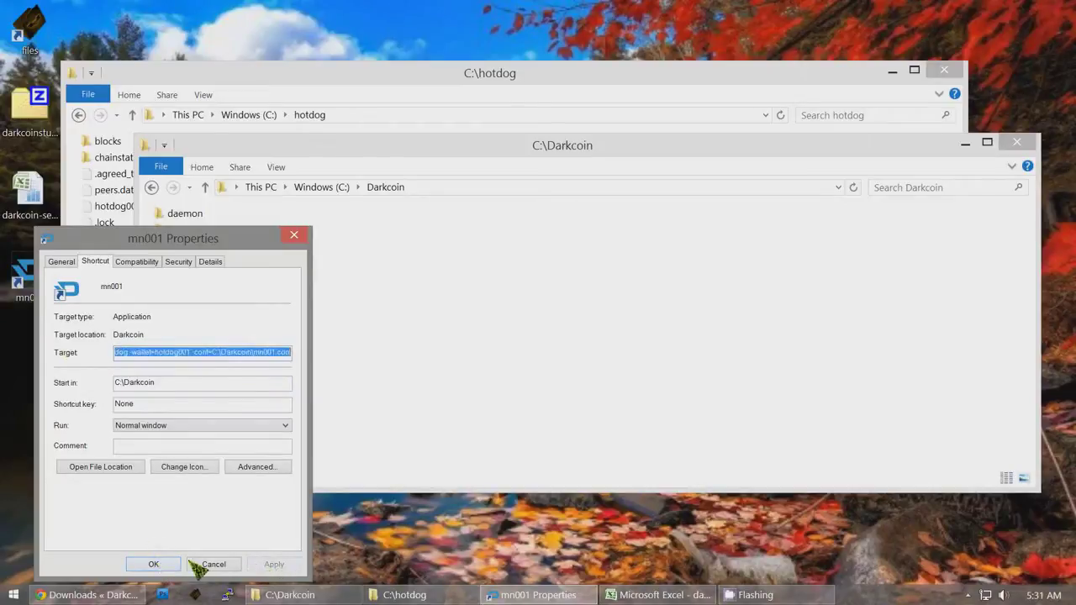
click(160, 565)
click(33, 278)
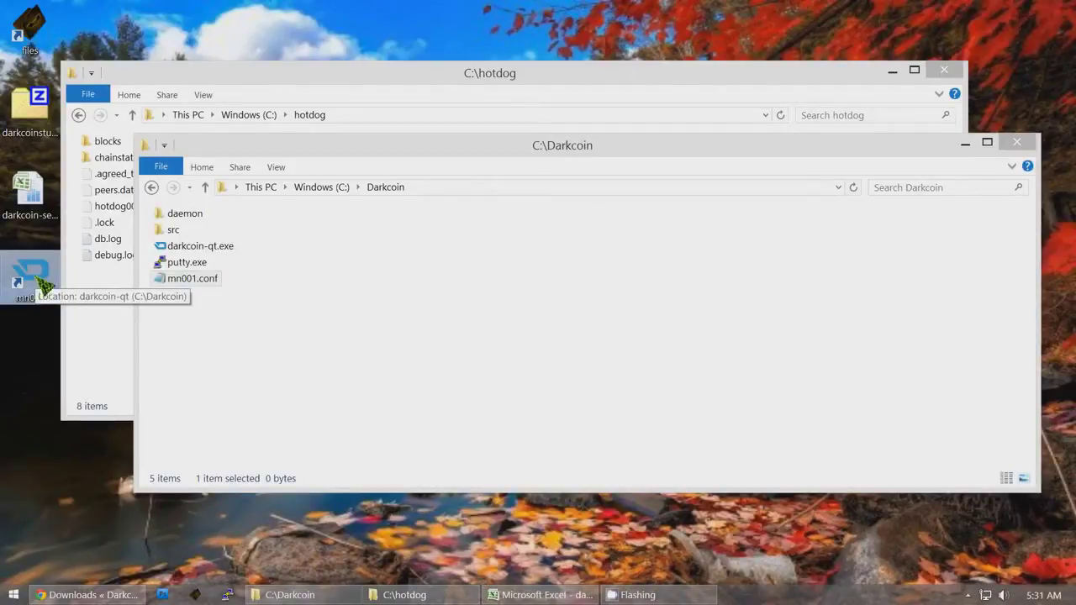
Launch darkcoin-qt from the mn001 desktop shortcut so it runs on the C:\hotdog data folder.
click(111, 328)
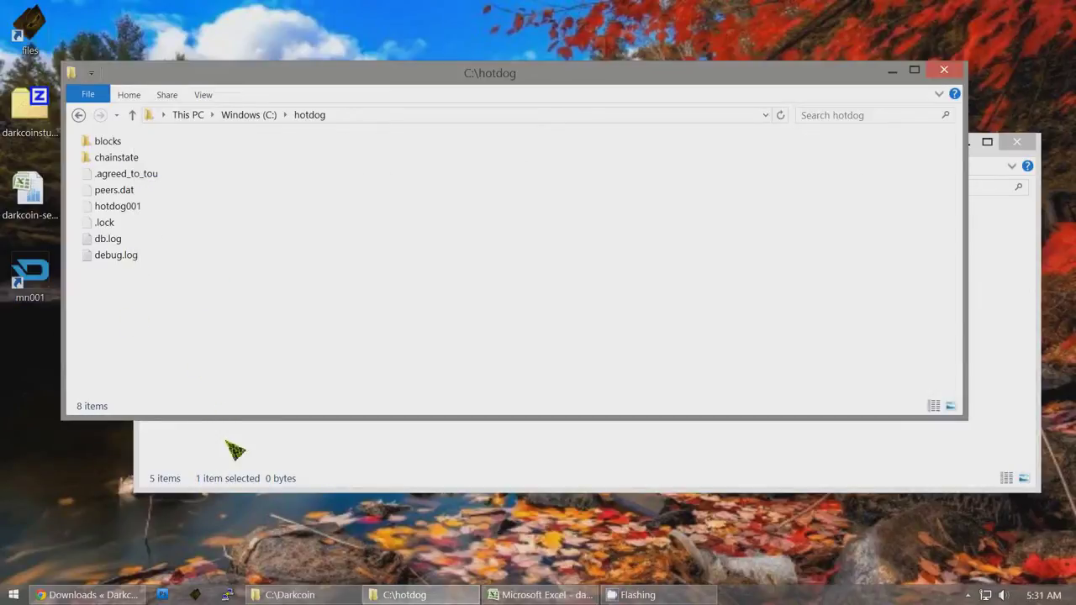
click(236, 451)
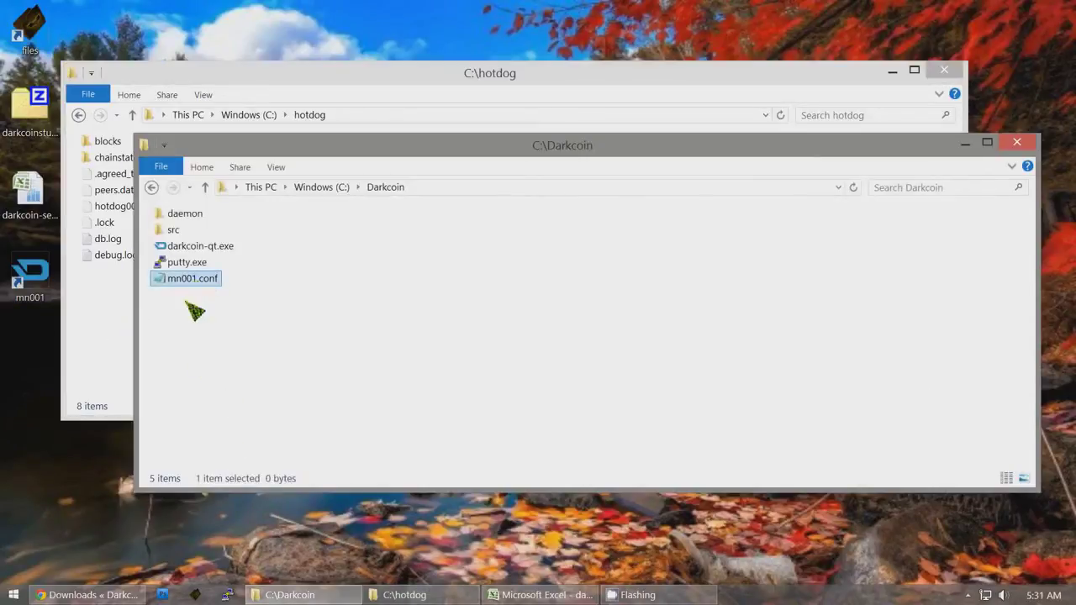
click(115, 300)
click(131, 210)
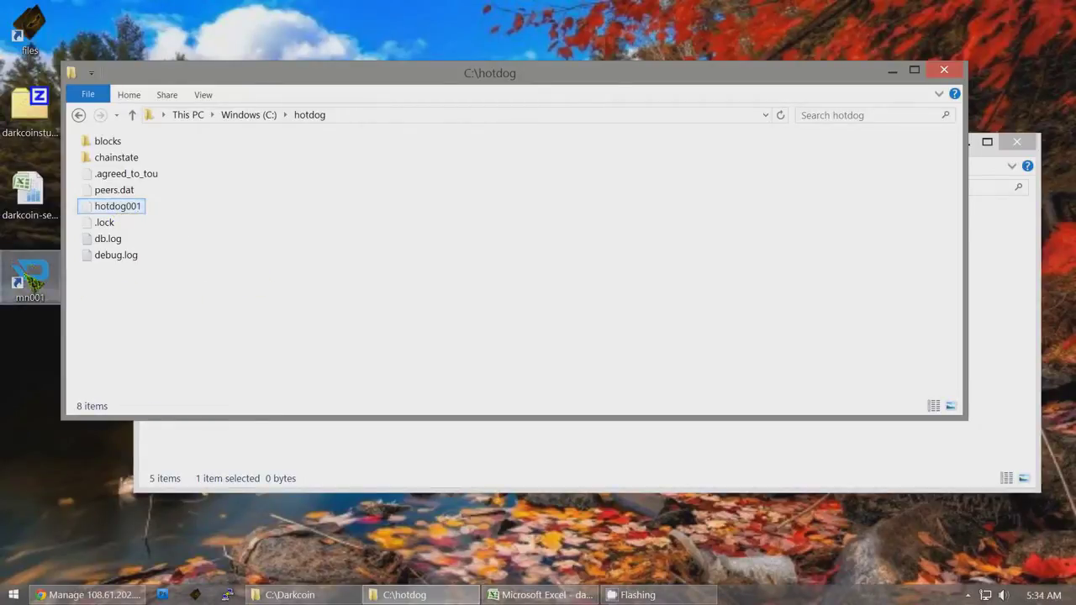
click(33, 281)
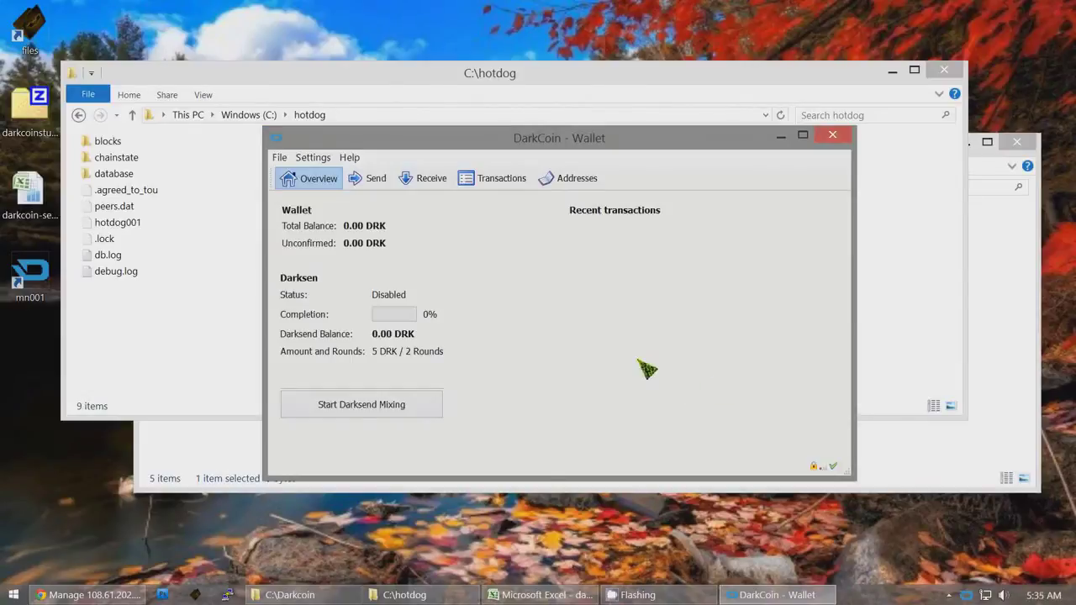
click(349, 157)
Open the wallet's RPC console and copy the masternode genkey command from Excel's MN Setup sheet.
click(370, 178)
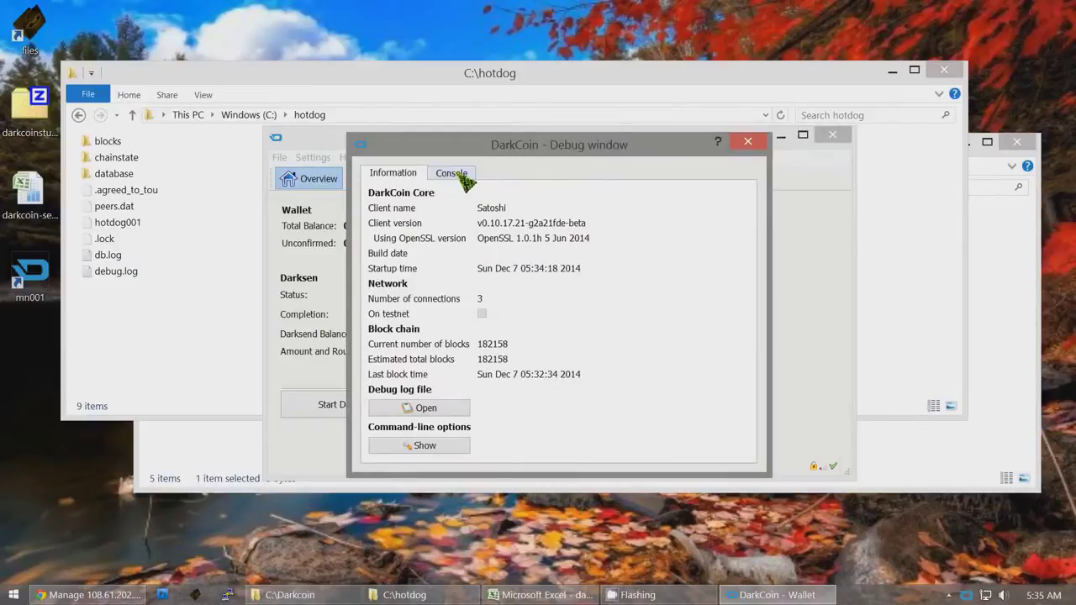
click(454, 173)
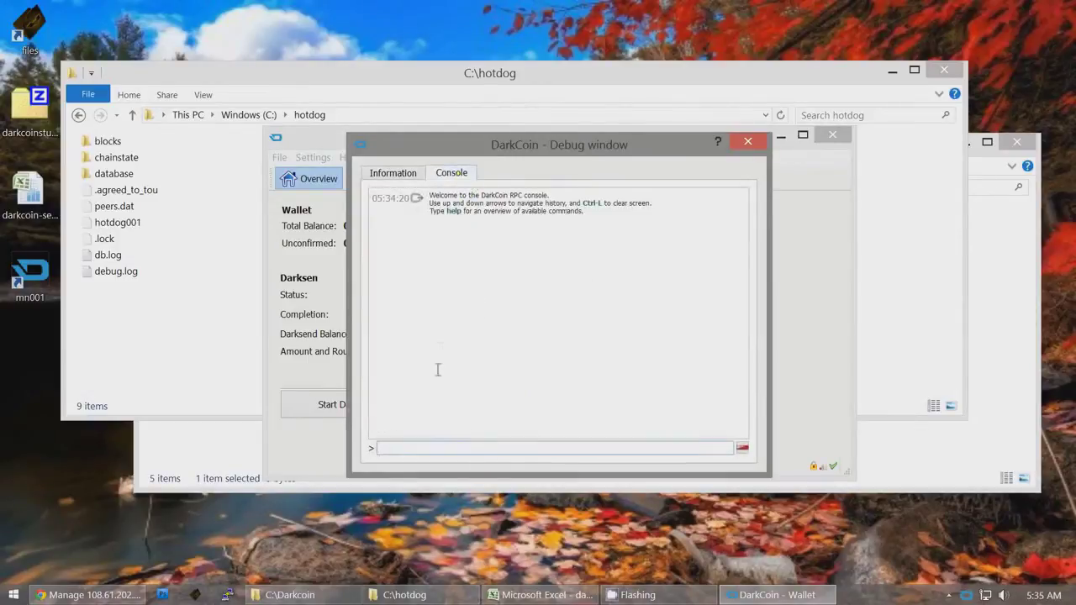
click(517, 596)
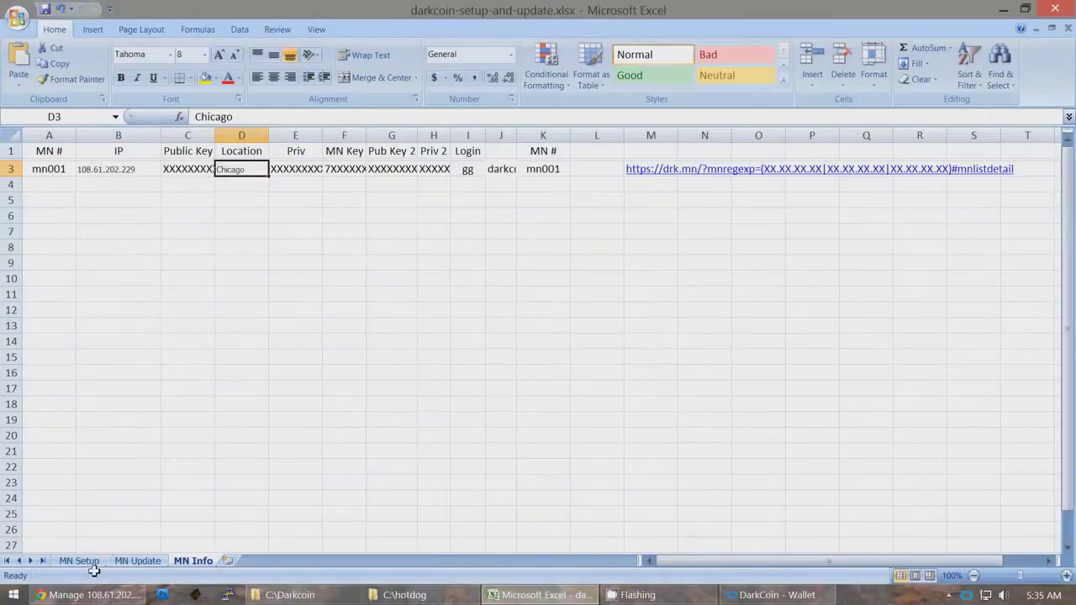
click(79, 561)
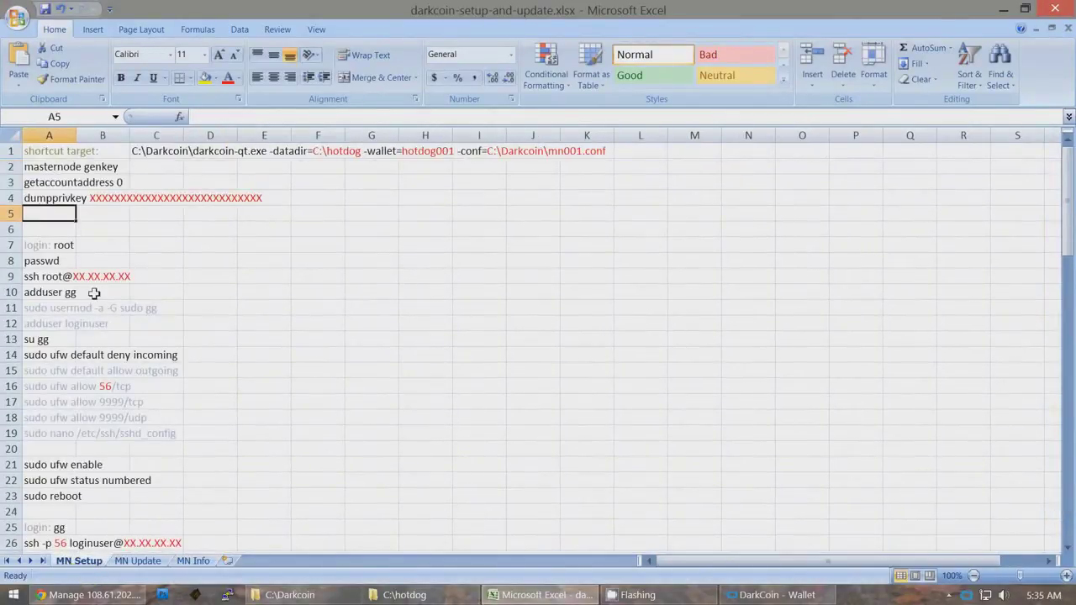
click(45, 168)
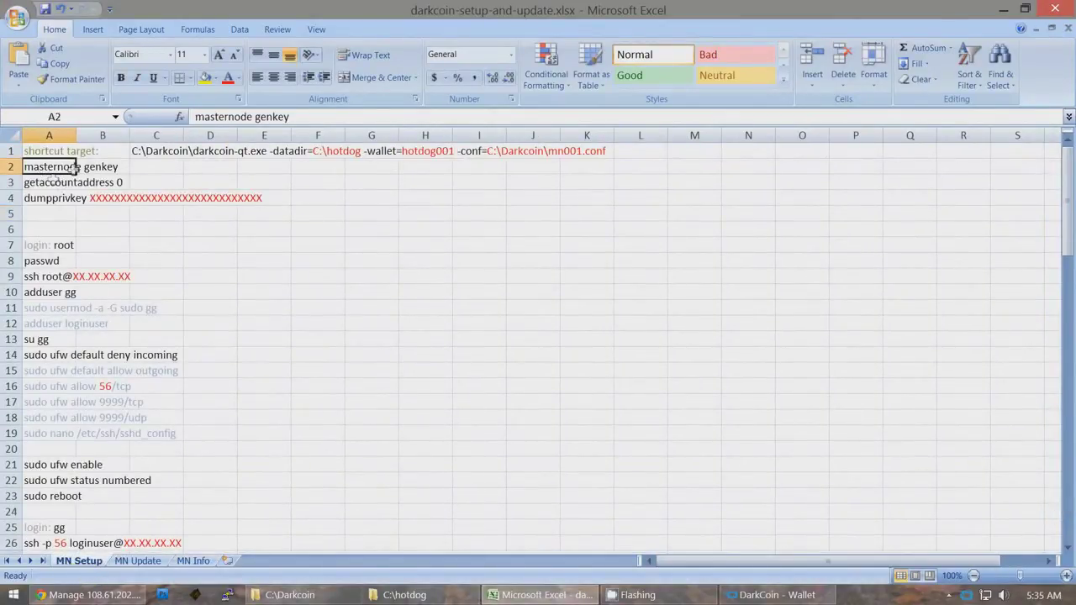
click(38, 186)
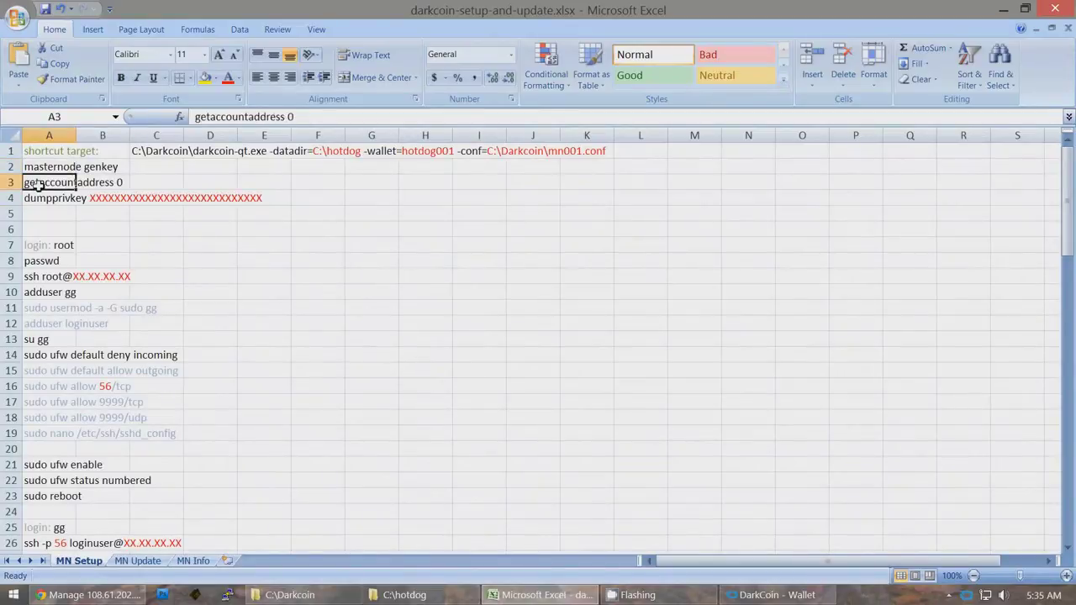
click(42, 199)
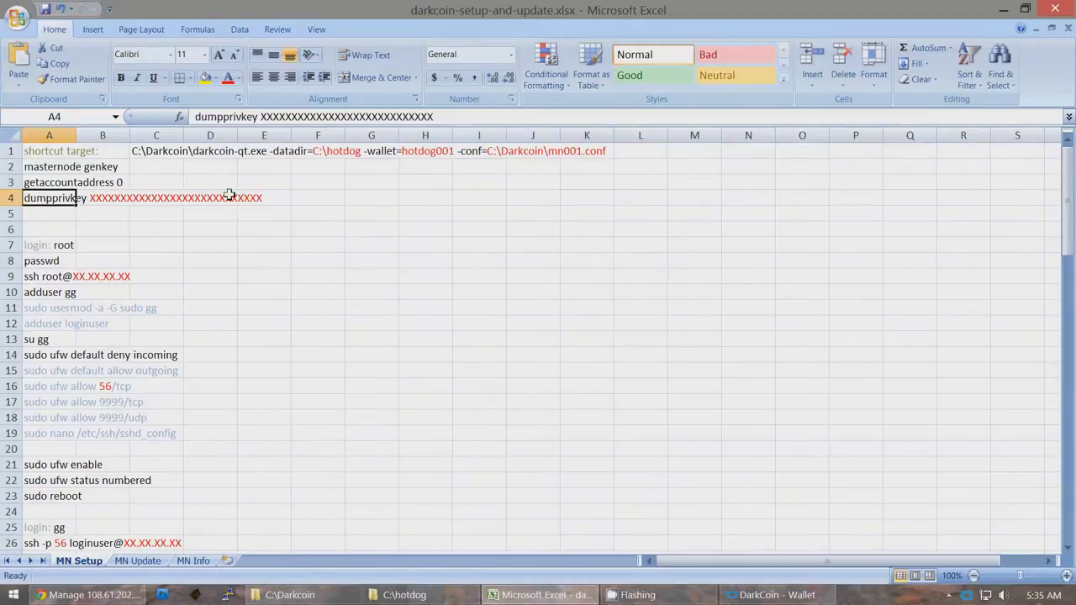
click(772, 595)
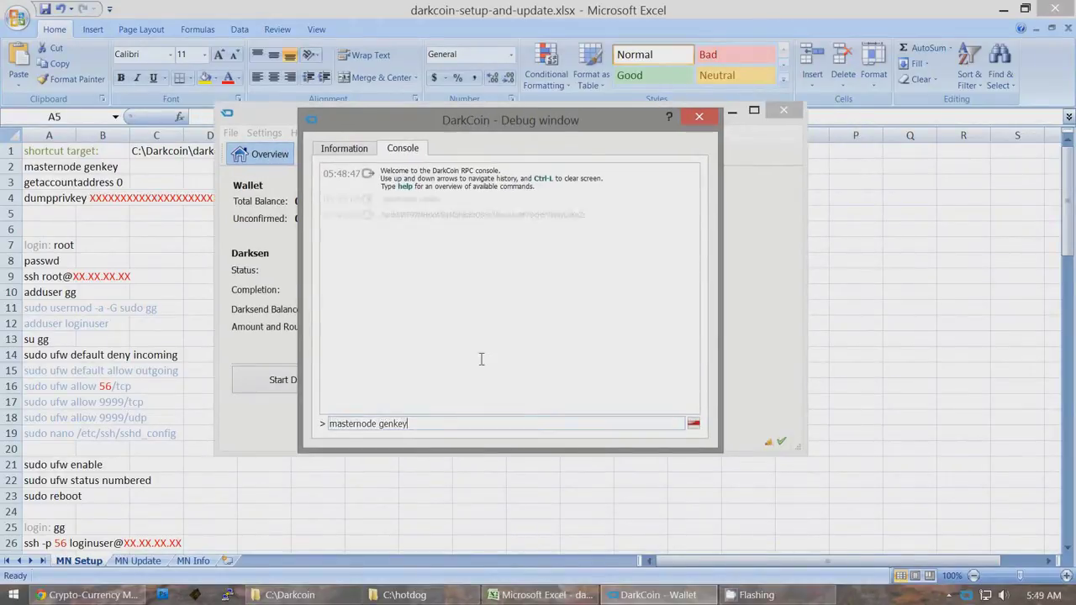
Run masternode genkey, then run dumpprivkey on the copied account address.
key(Return)
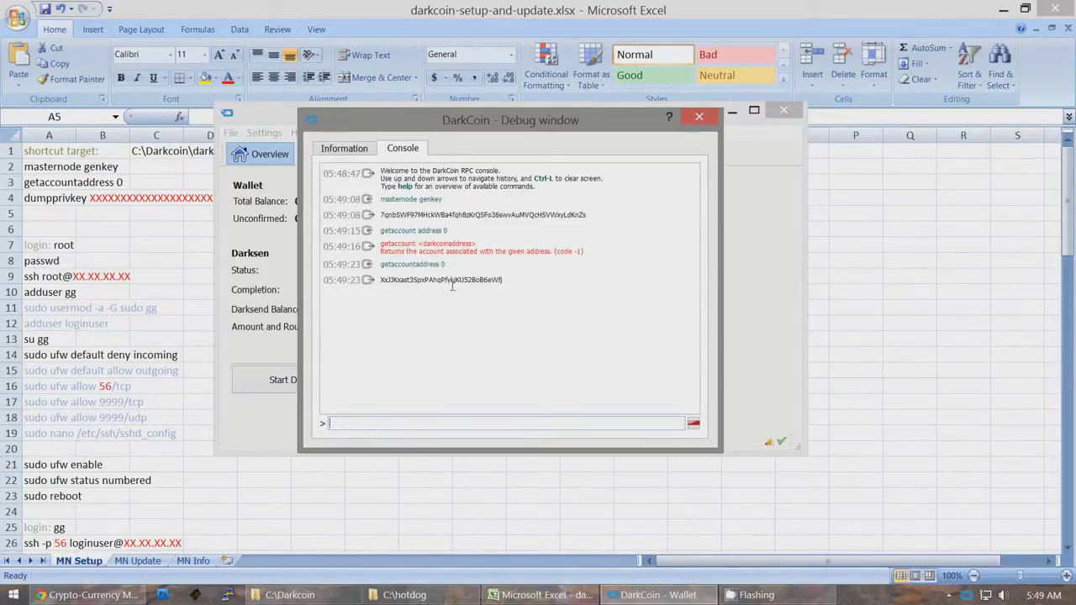
double_click(447, 281)
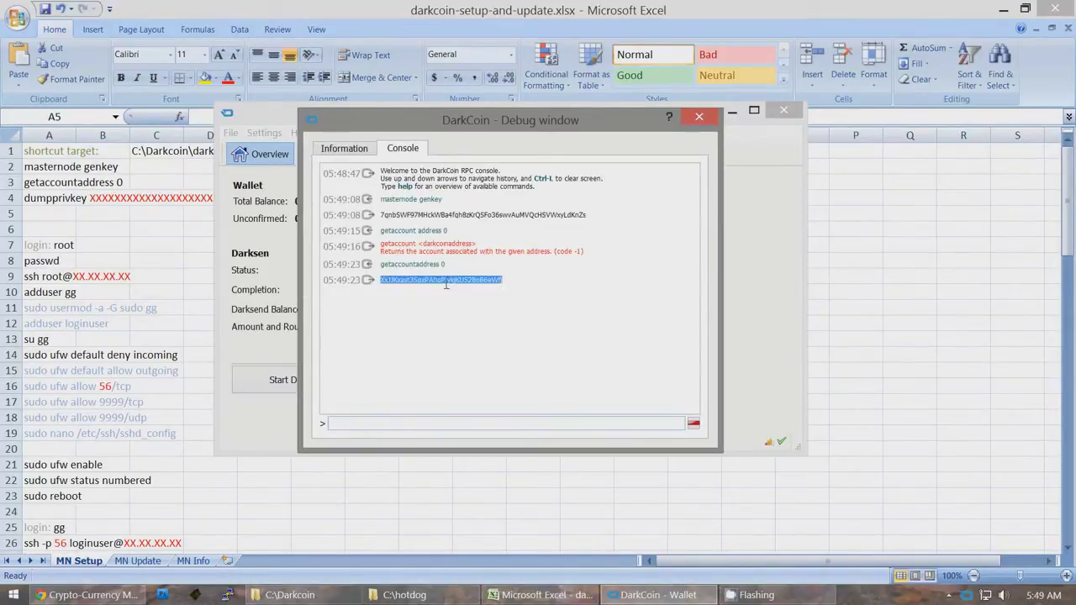
right_click(416, 286)
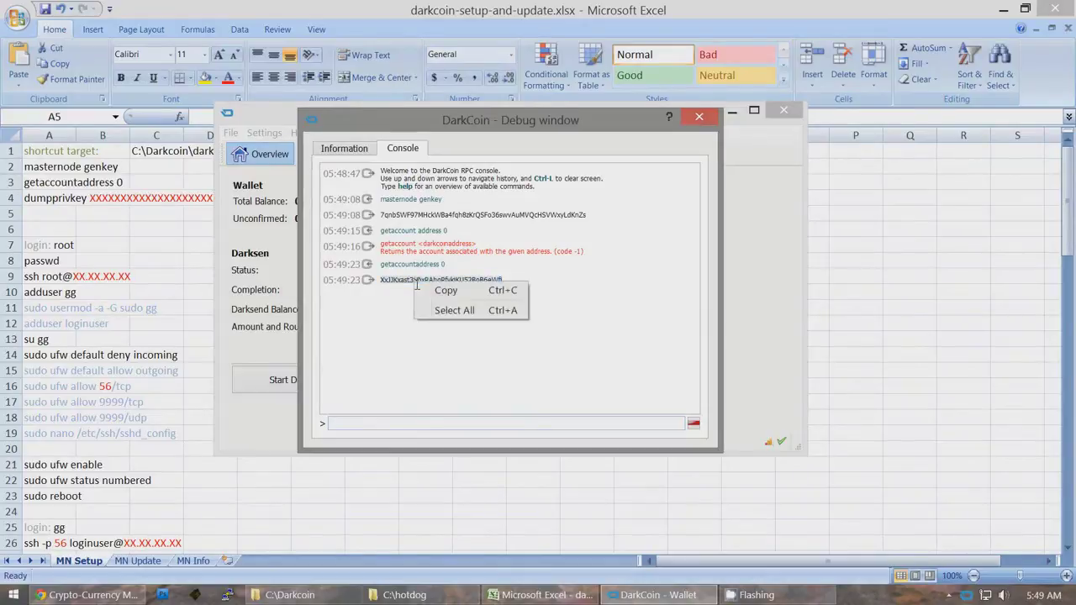
click(448, 291)
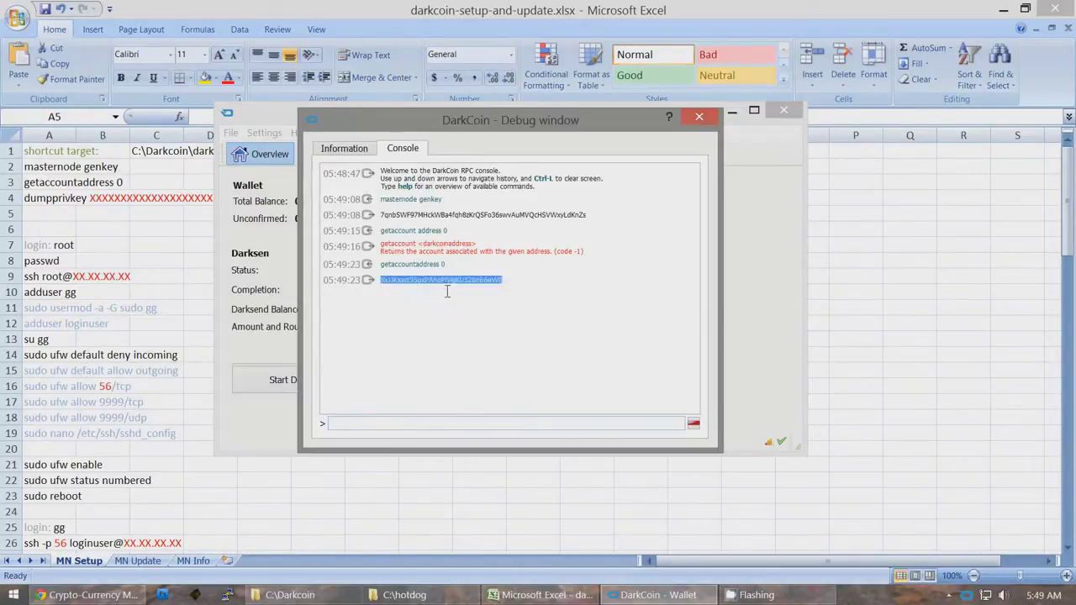
click(455, 425)
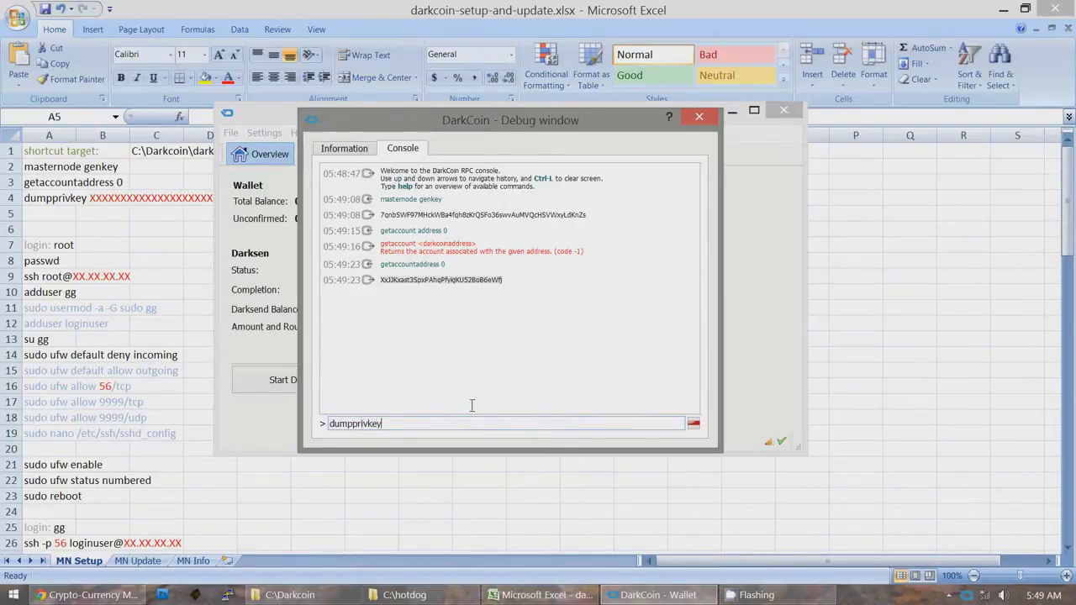
right_click(436, 426)
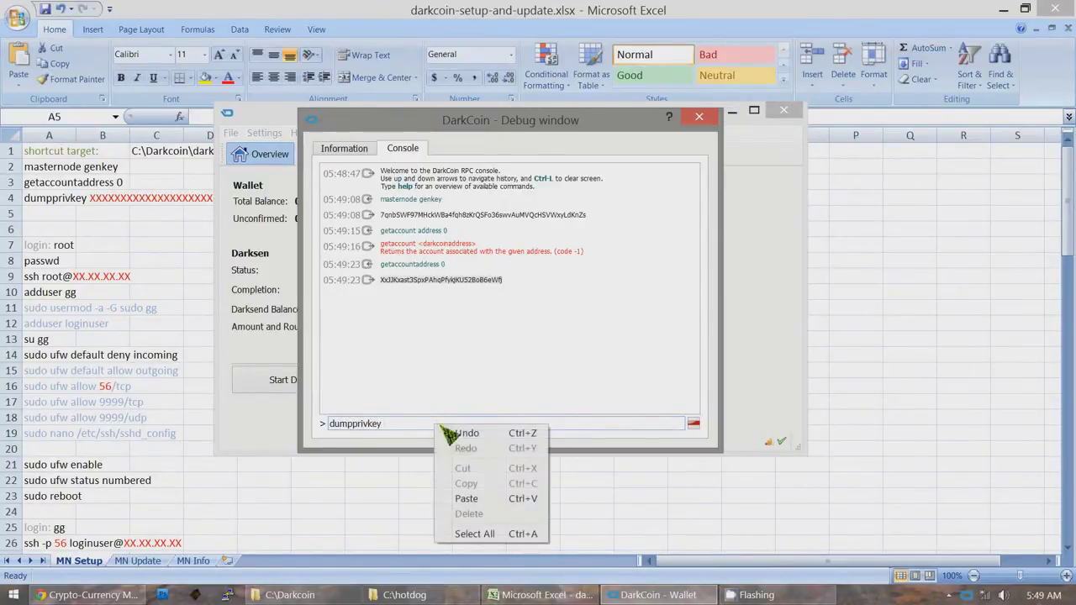
click(495, 501)
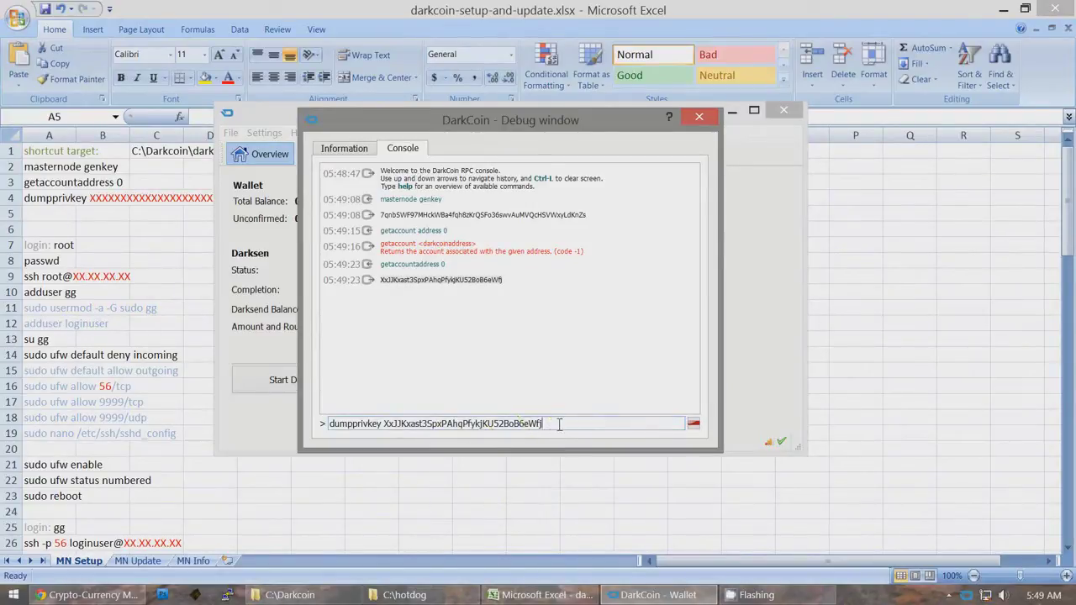
key(Return)
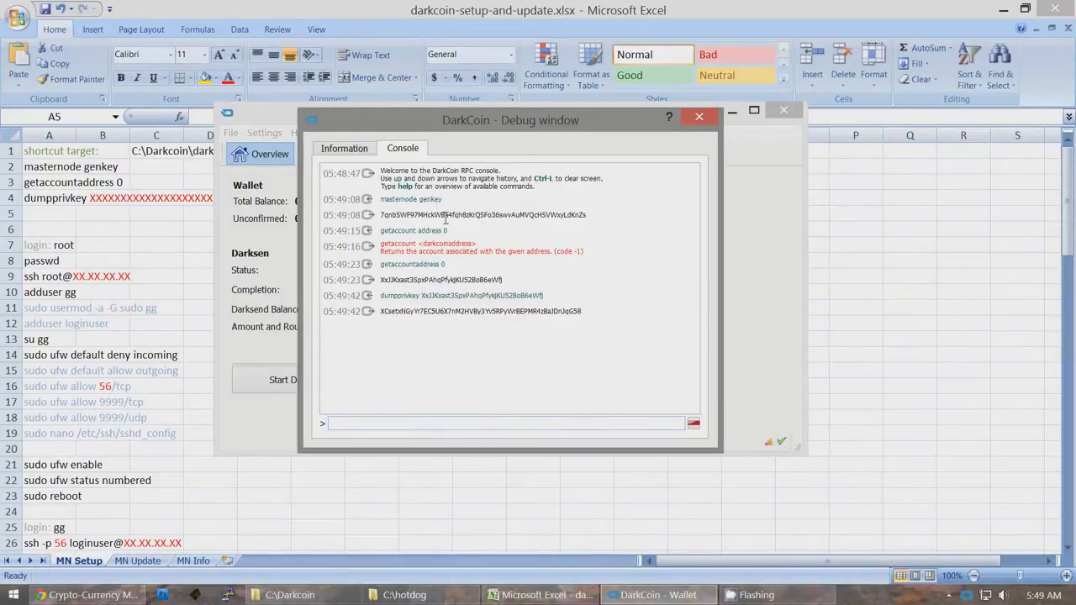
Copy the generated masternode key from the console output.
double_click(446, 216)
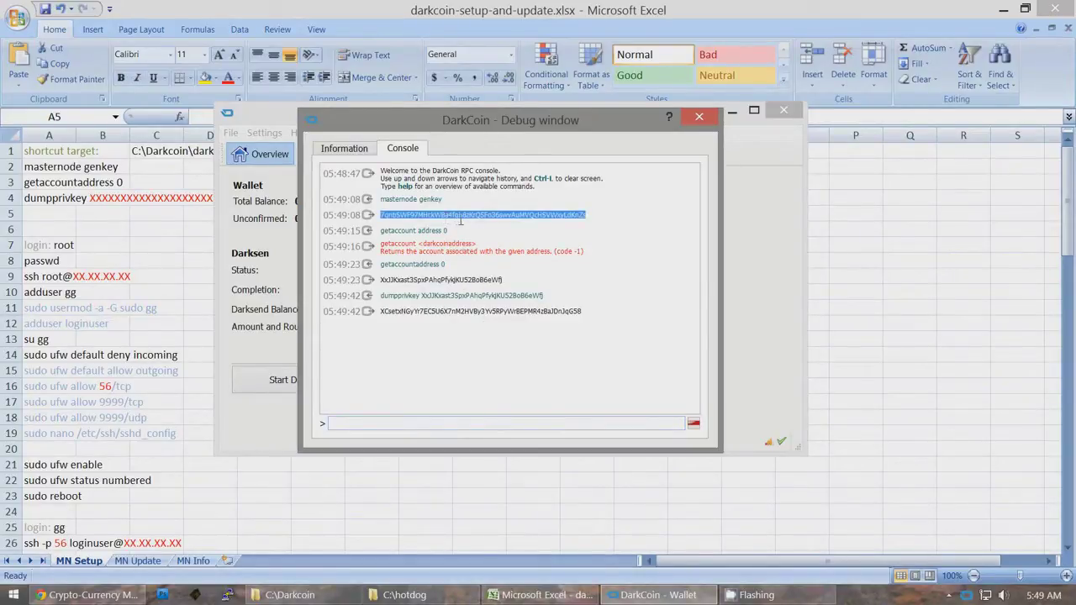
right_click(461, 220)
click(487, 225)
Paste the masternode key into MN Key cell F3 on the MN Info sheet.
click(334, 12)
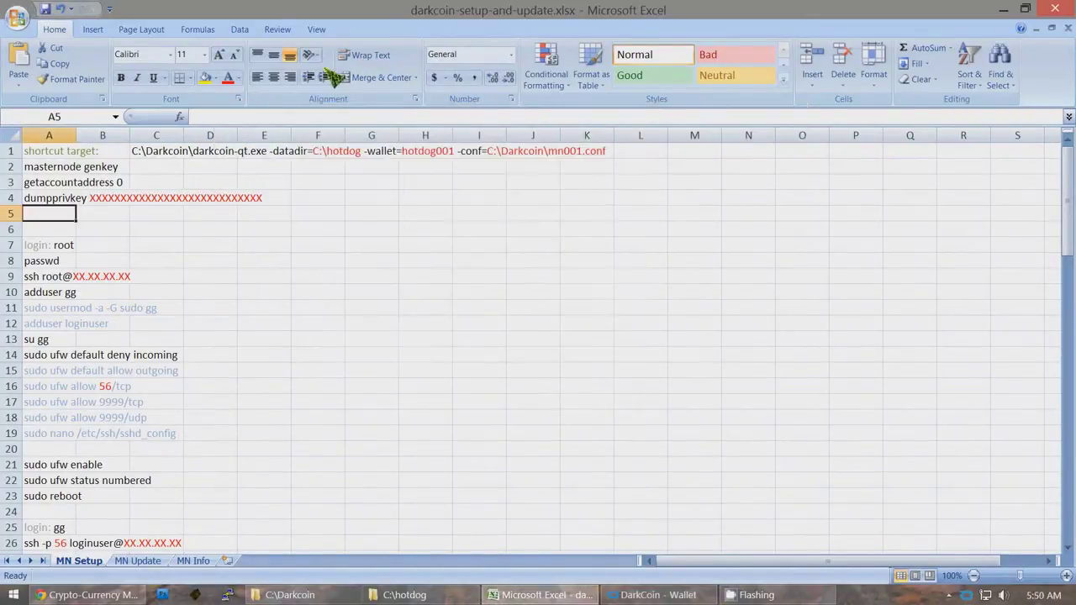
click(193, 561)
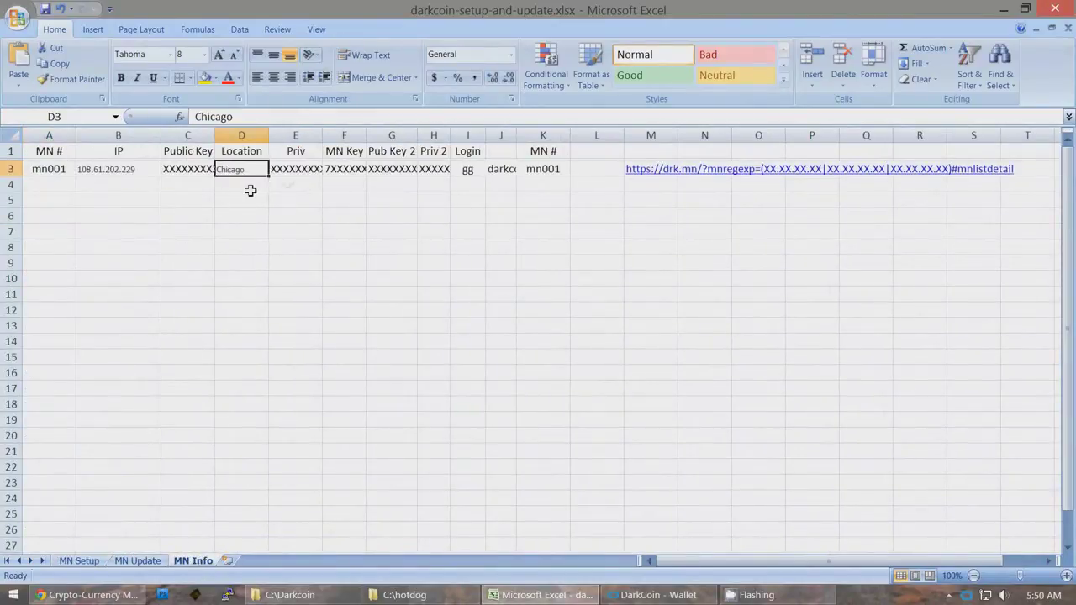
click(343, 171)
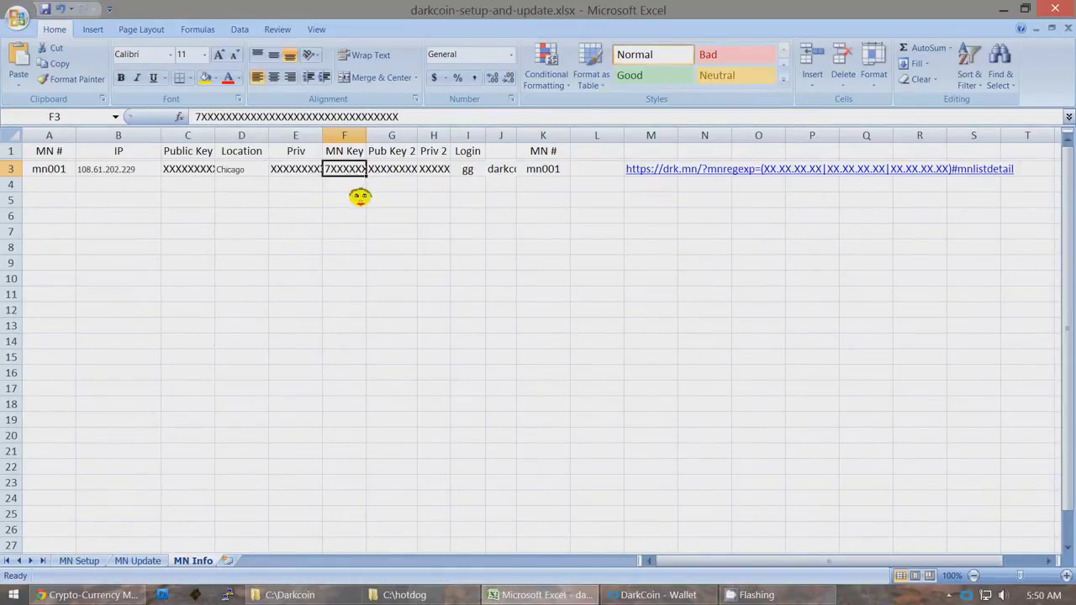
key(ctrl+v)
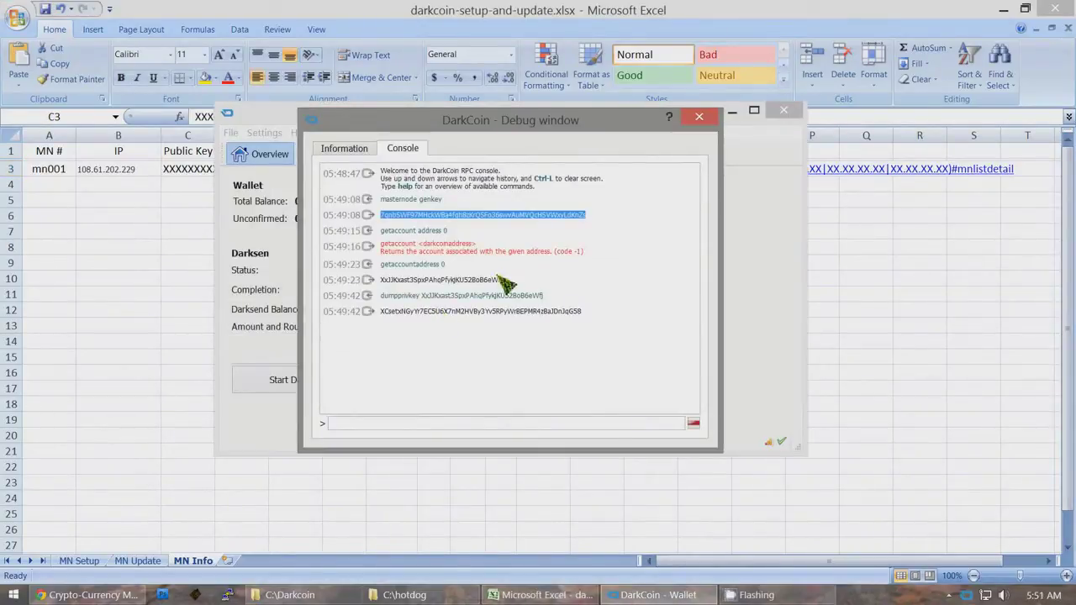
Copy the account address from the console into Public Key cell C3.
double_click(439, 281)
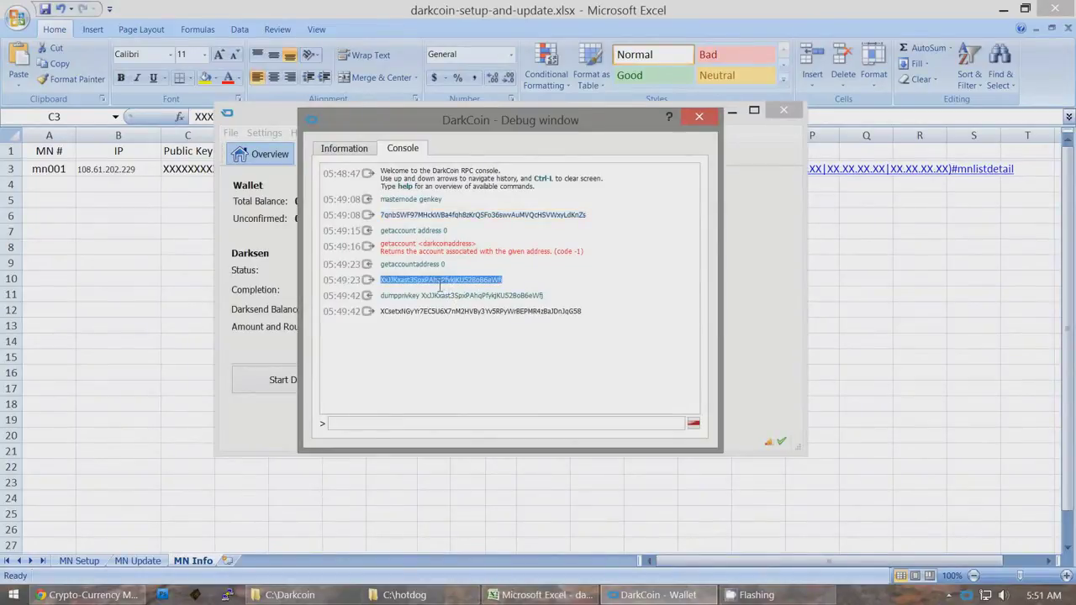
right_click(443, 286)
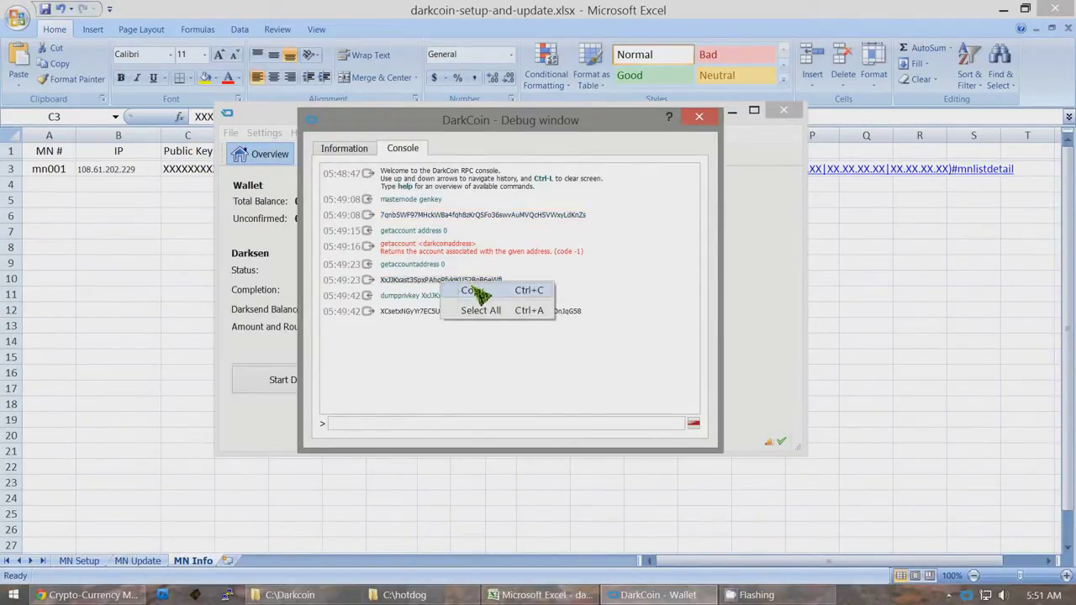
click(475, 292)
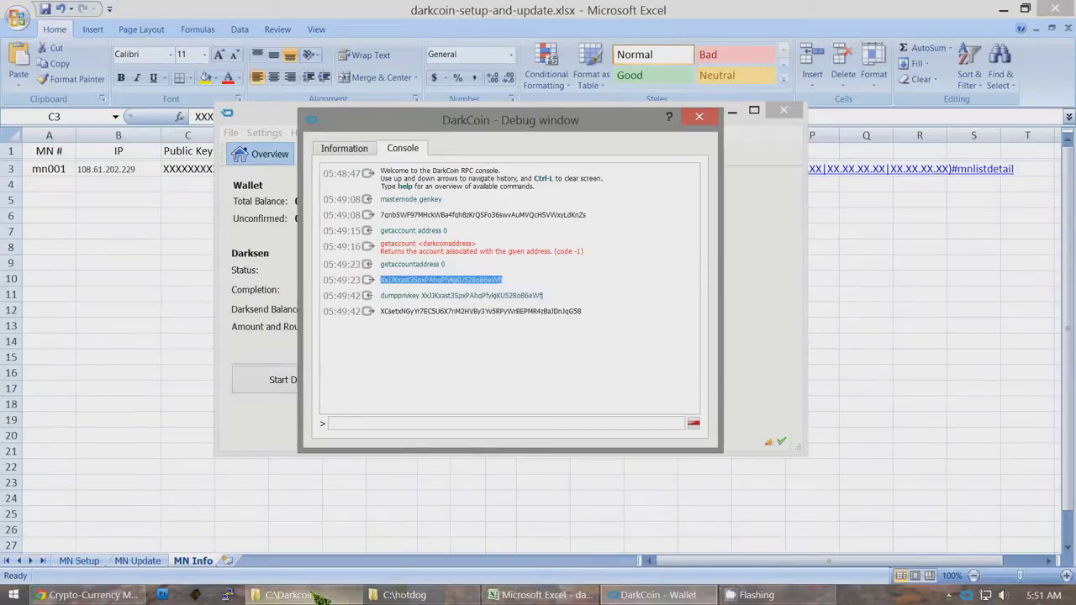
click(507, 597)
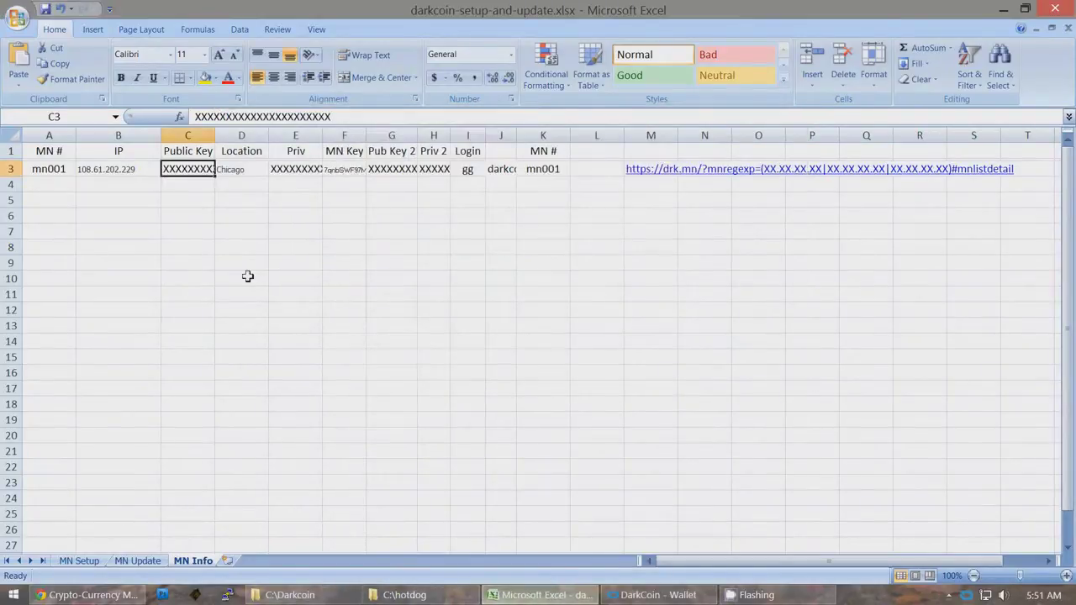
key(ctrl+v)
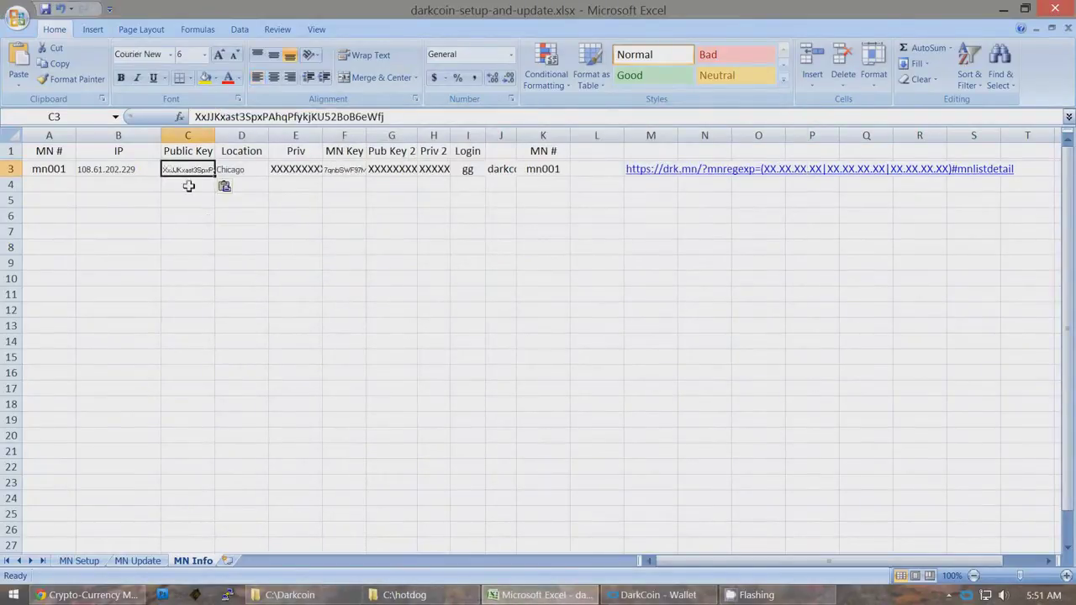
Copy the dumped private key into Priv cell E3 and save the workbook.
click(658, 596)
double_click(478, 312)
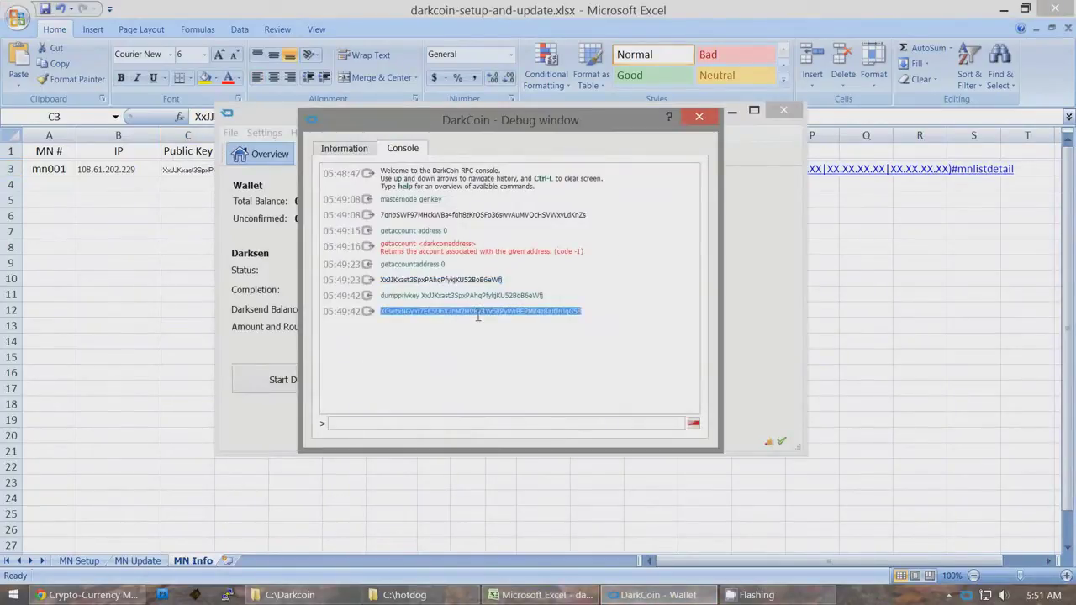
right_click(478, 316)
click(513, 324)
key(alt+Tab)
click(291, 171)
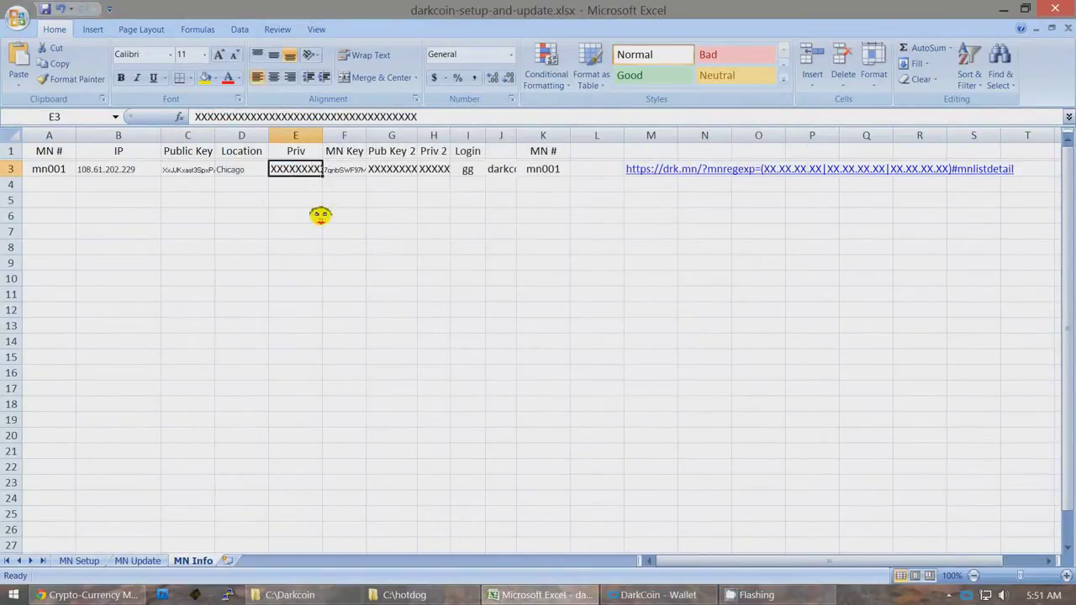
key(ctrl+v)
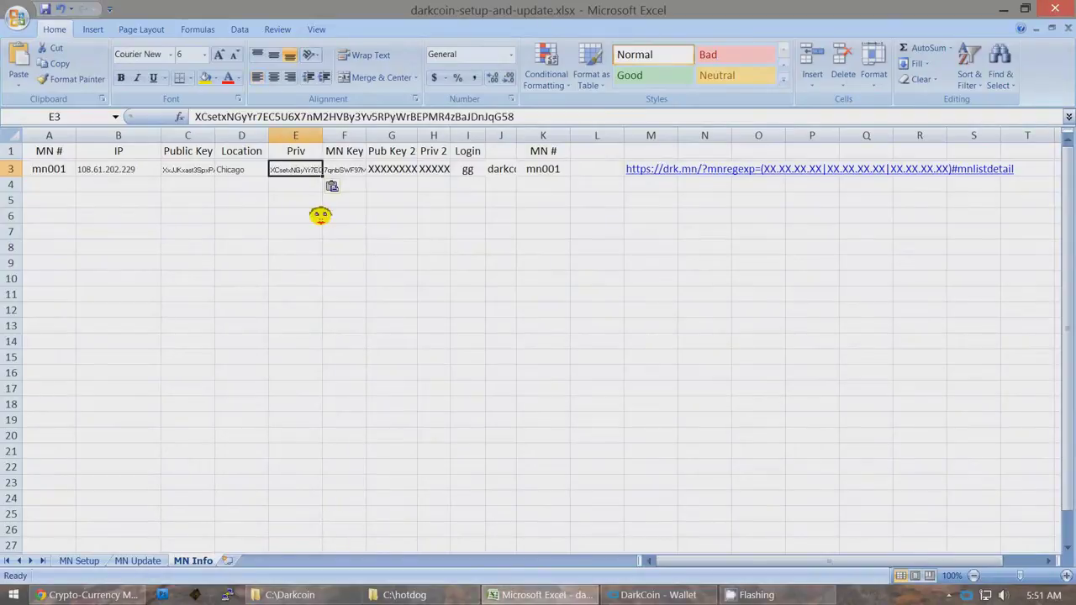
click(47, 8)
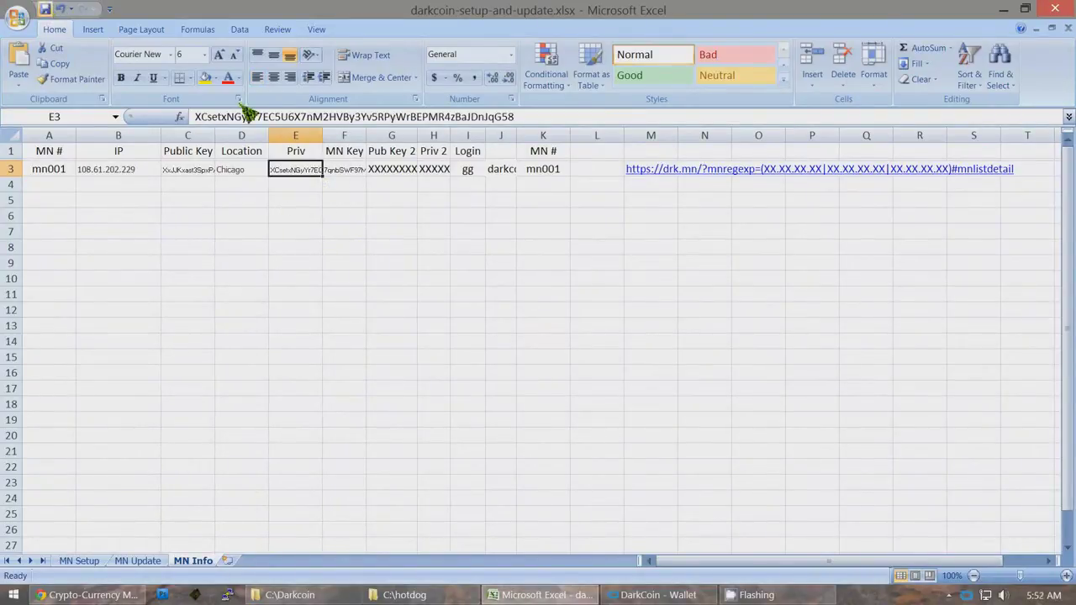
click(397, 171)
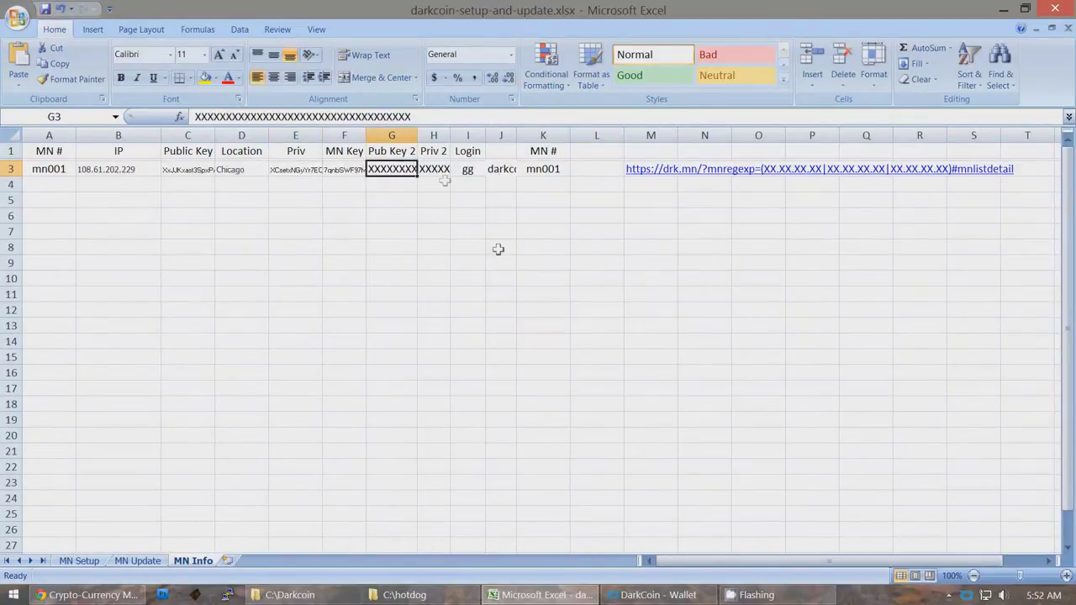
Copy the unlabelled receiving address from the wallet's Receive list into Pub Key 2 cell G3.
click(656, 595)
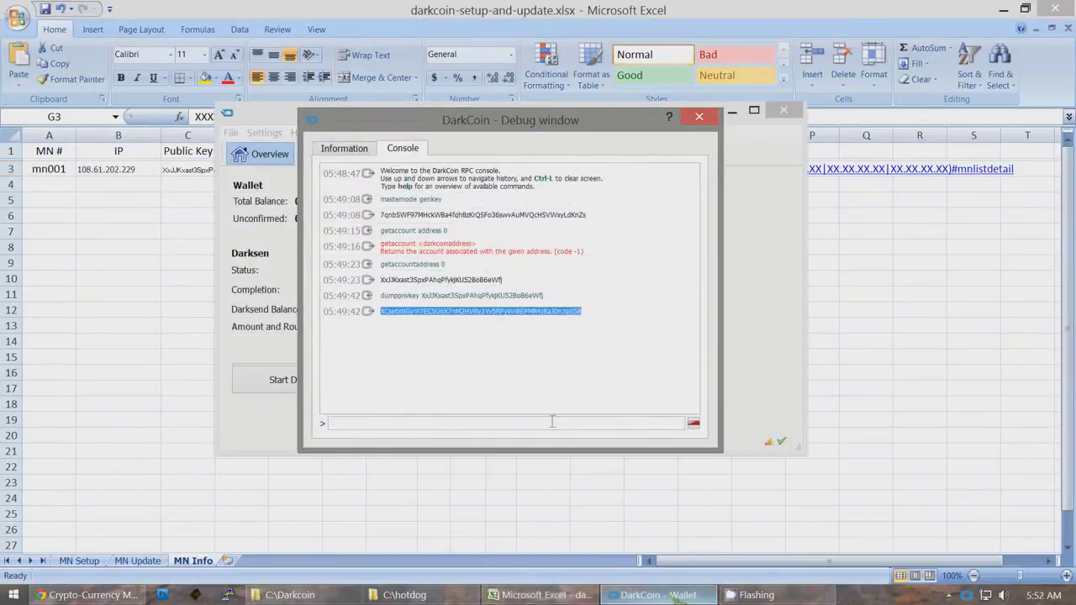
click(699, 116)
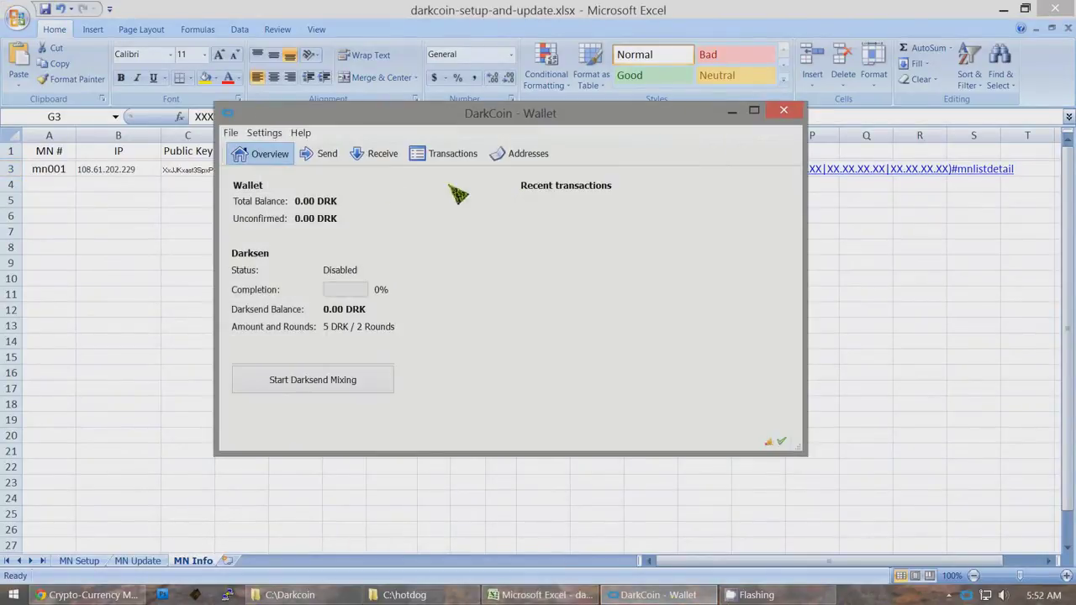
click(383, 158)
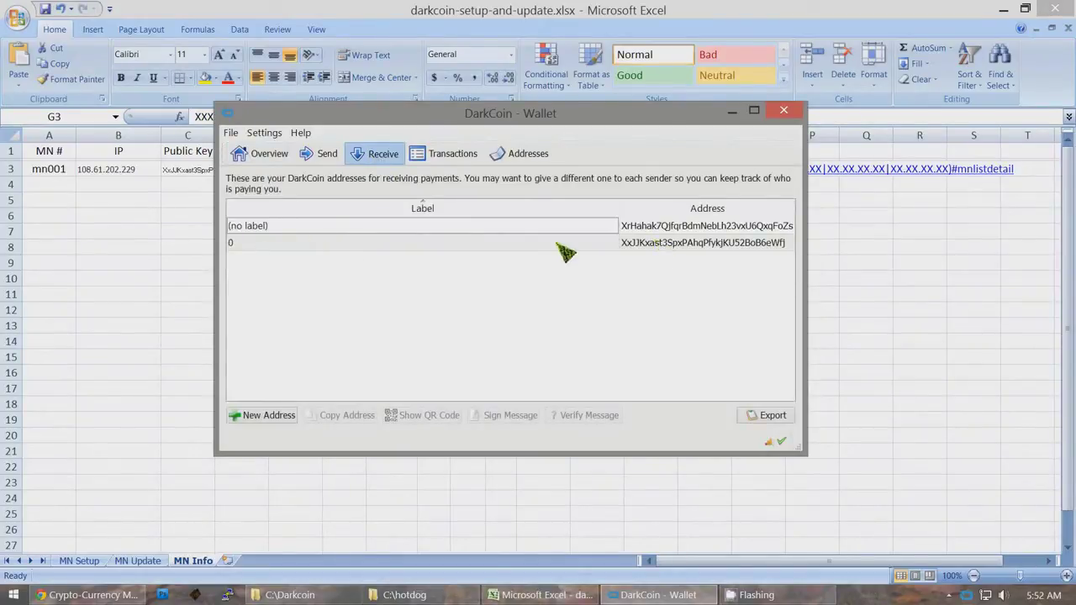
click(660, 229)
right_click(661, 229)
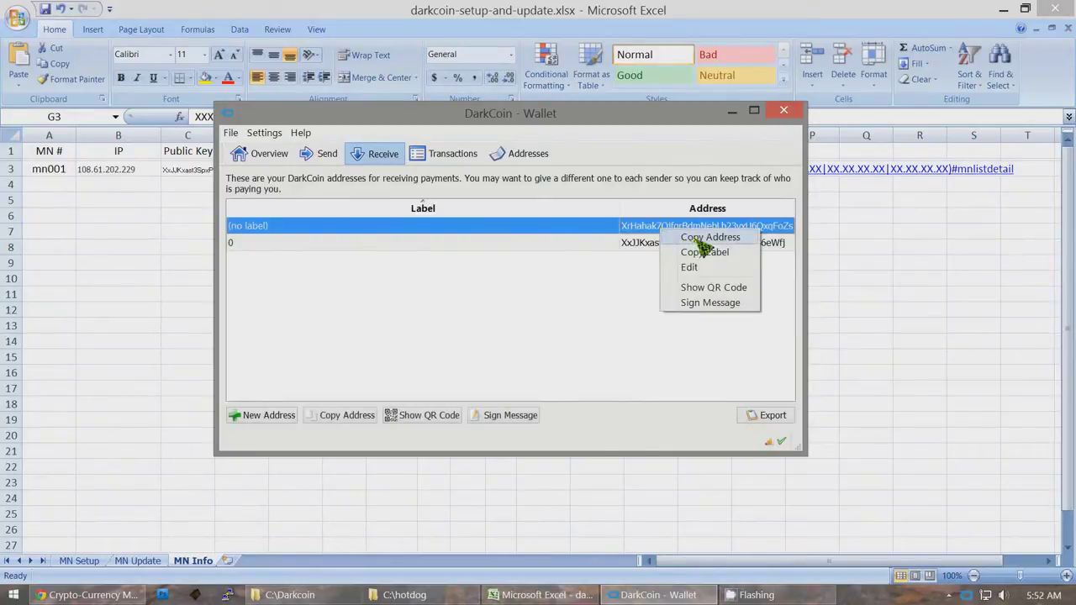
click(695, 238)
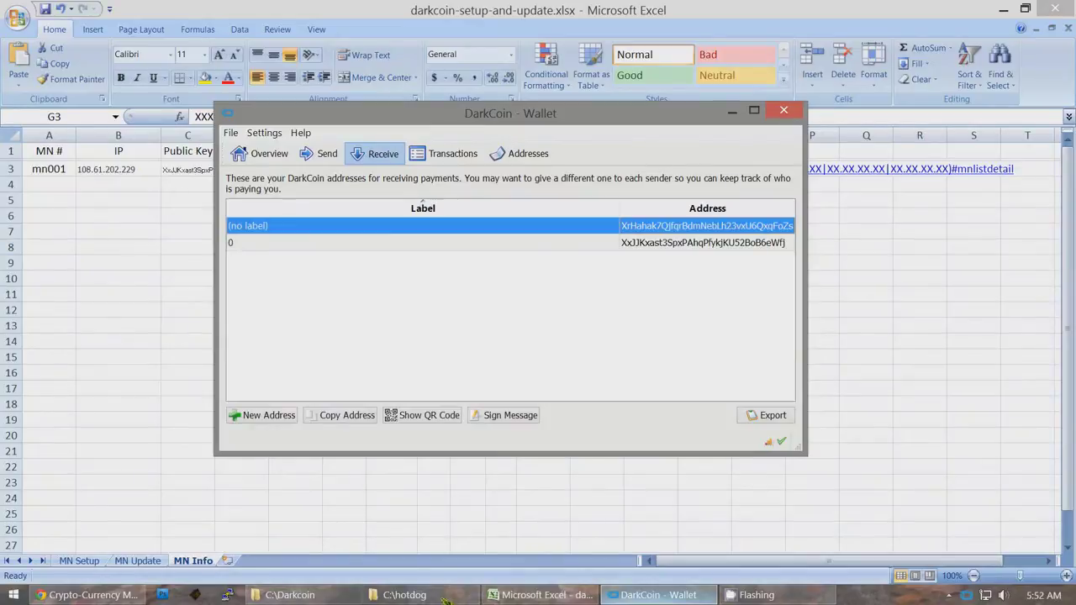
click(538, 595)
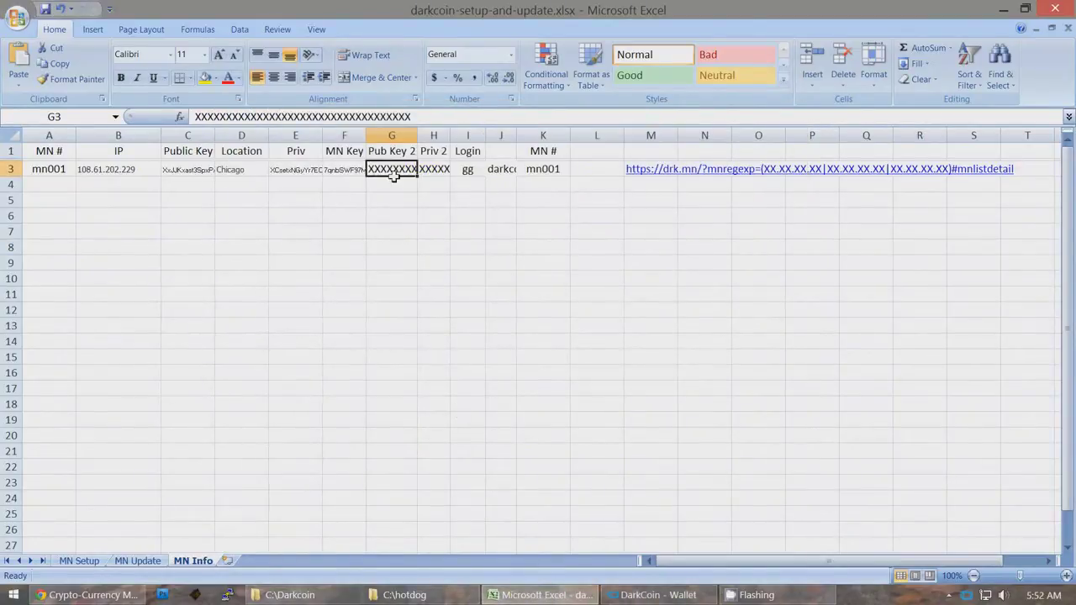
key(ctrl+v)
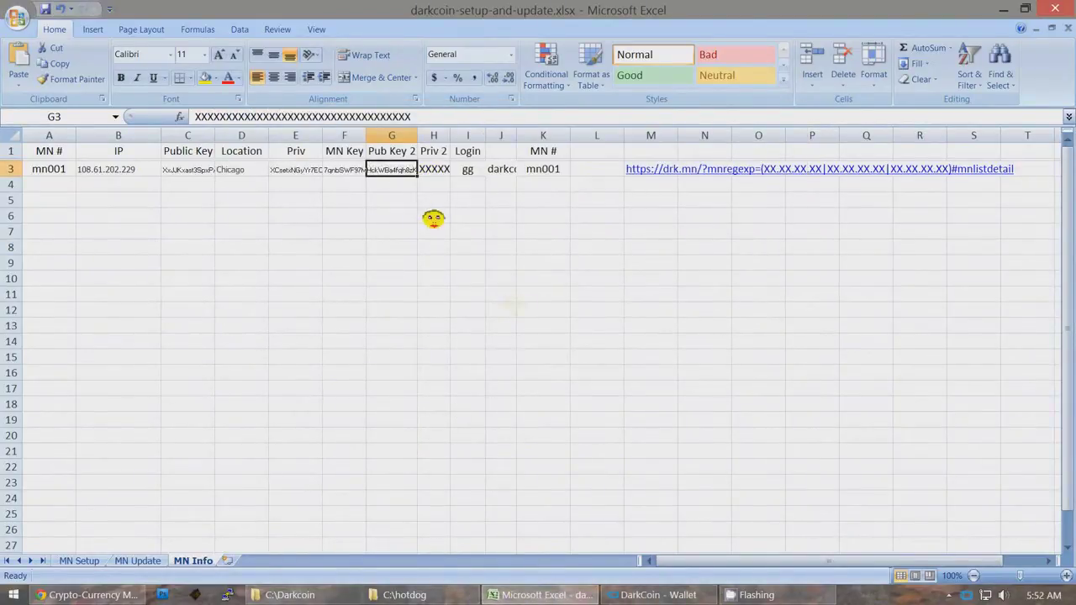
click(668, 595)
Run dumpprivkey on the unlabelled address and take its private key for Priv 2 cell H3.
click(301, 132)
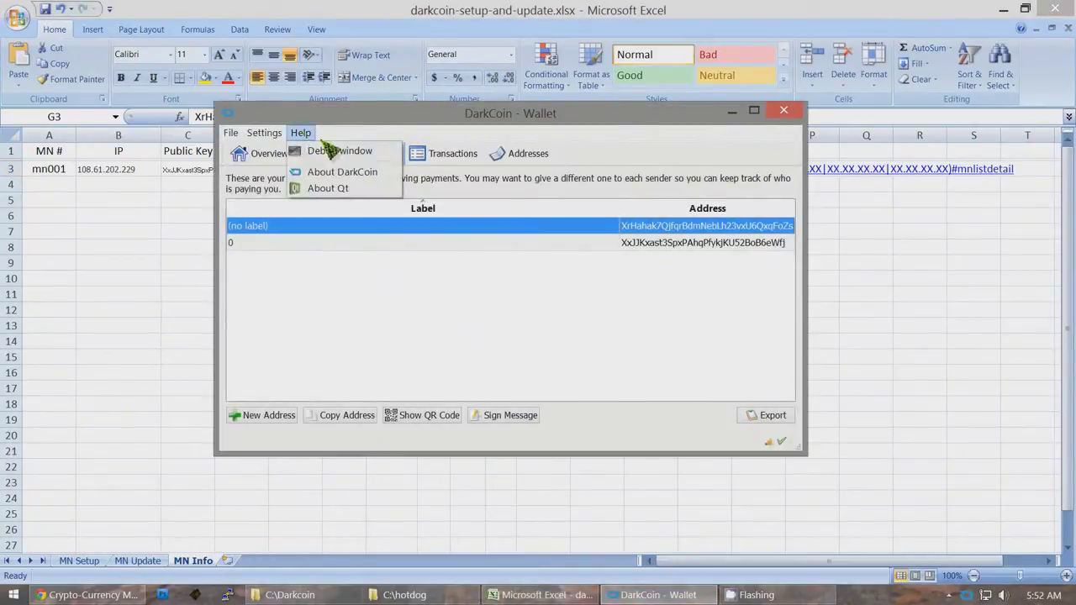
click(328, 149)
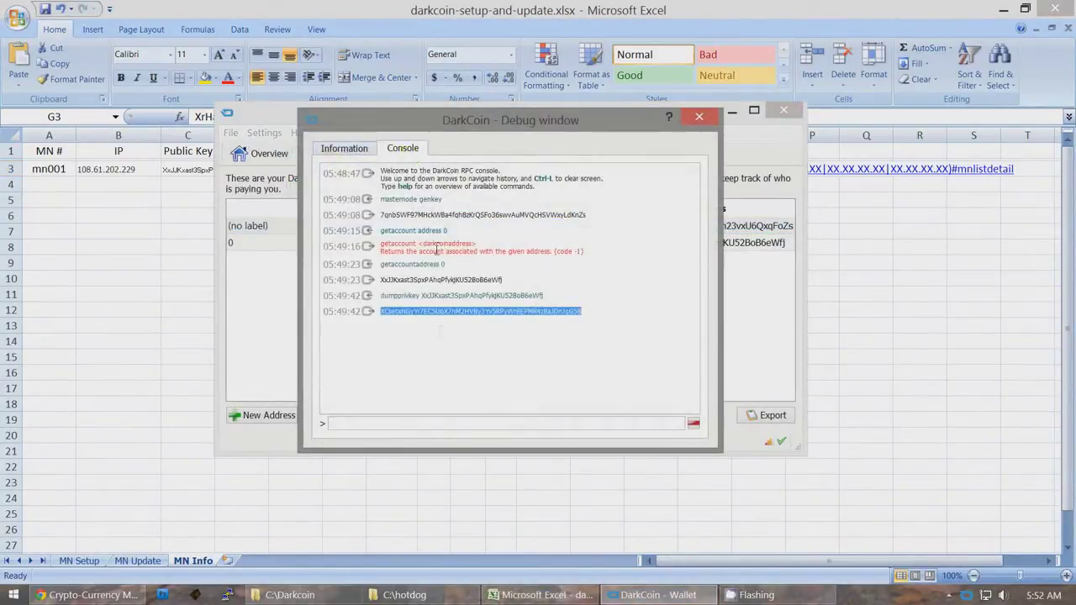
click(438, 427)
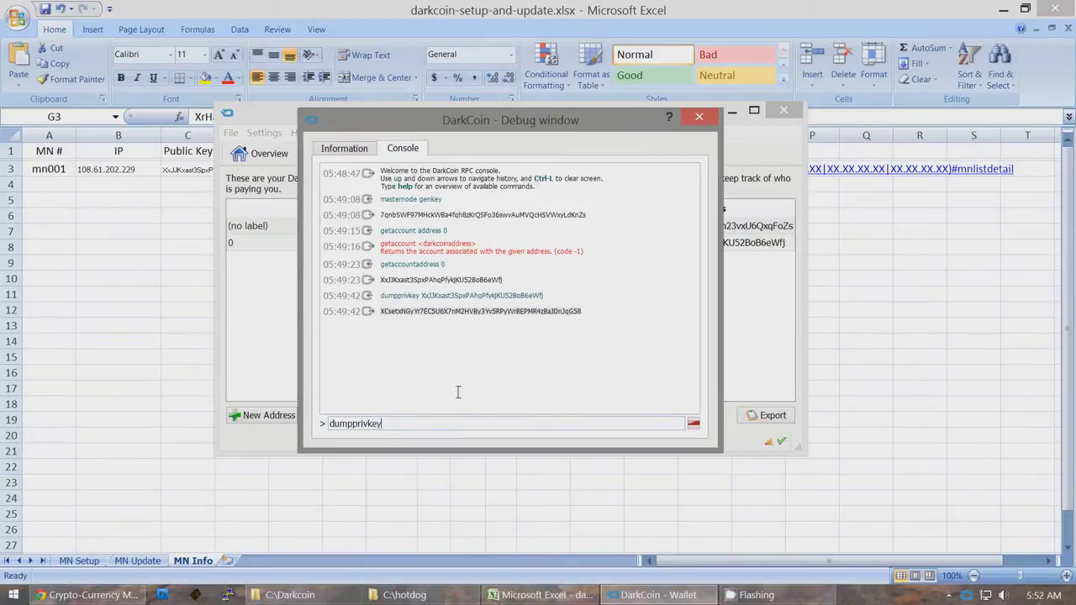
text(dumpprivkey)
right_click(451, 424)
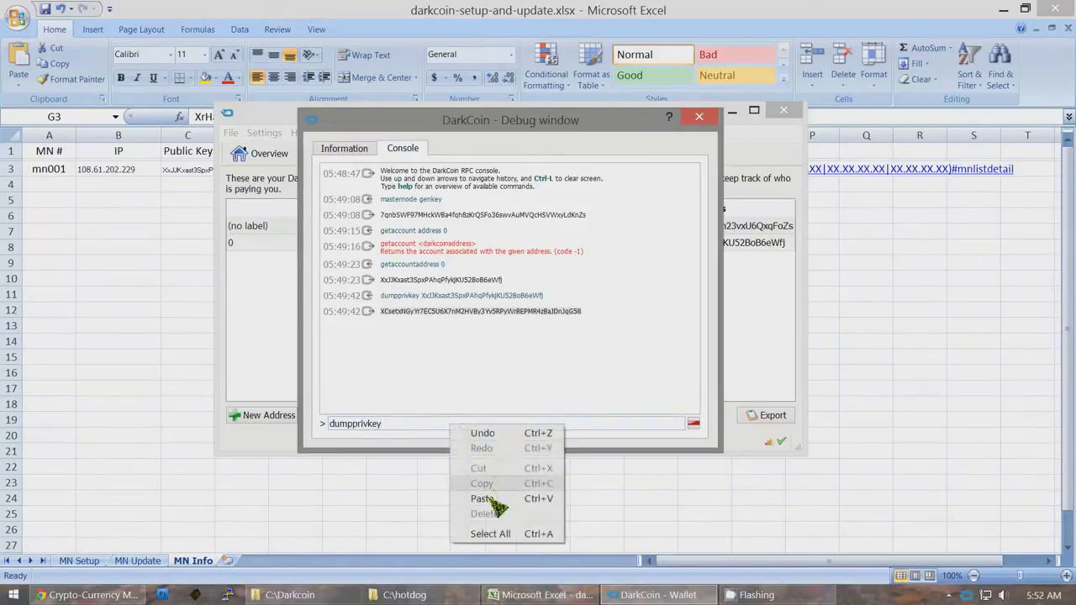
click(483, 498)
key(Return)
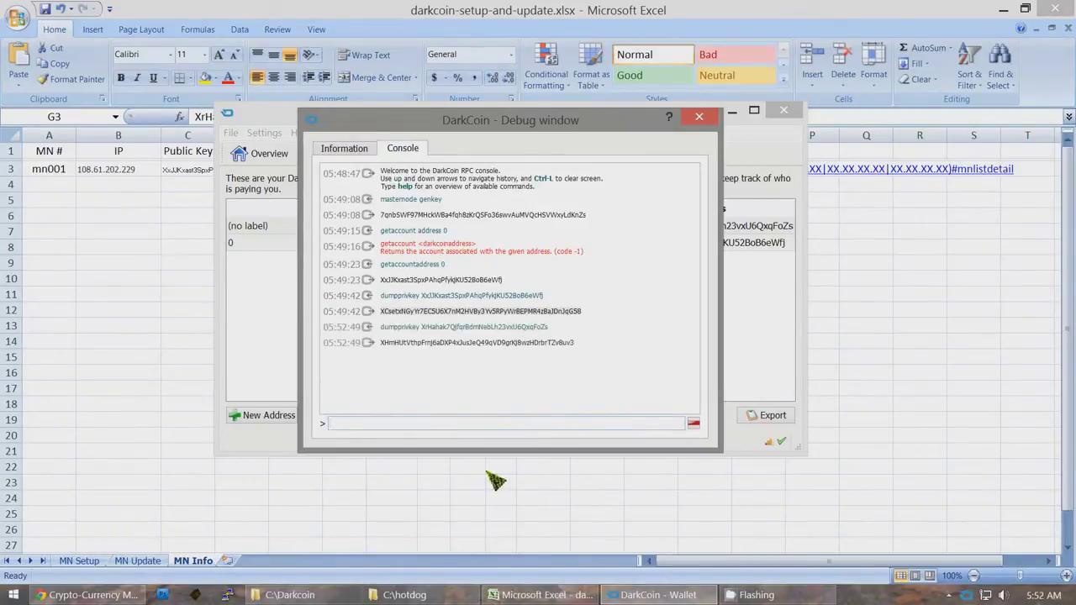
double_click(498, 347)
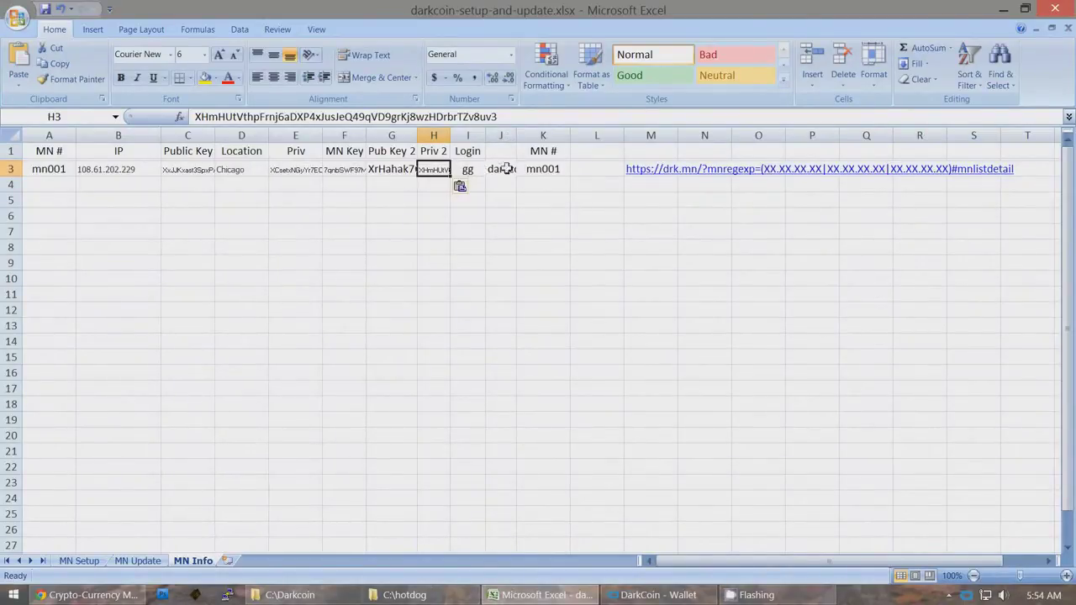
click(509, 171)
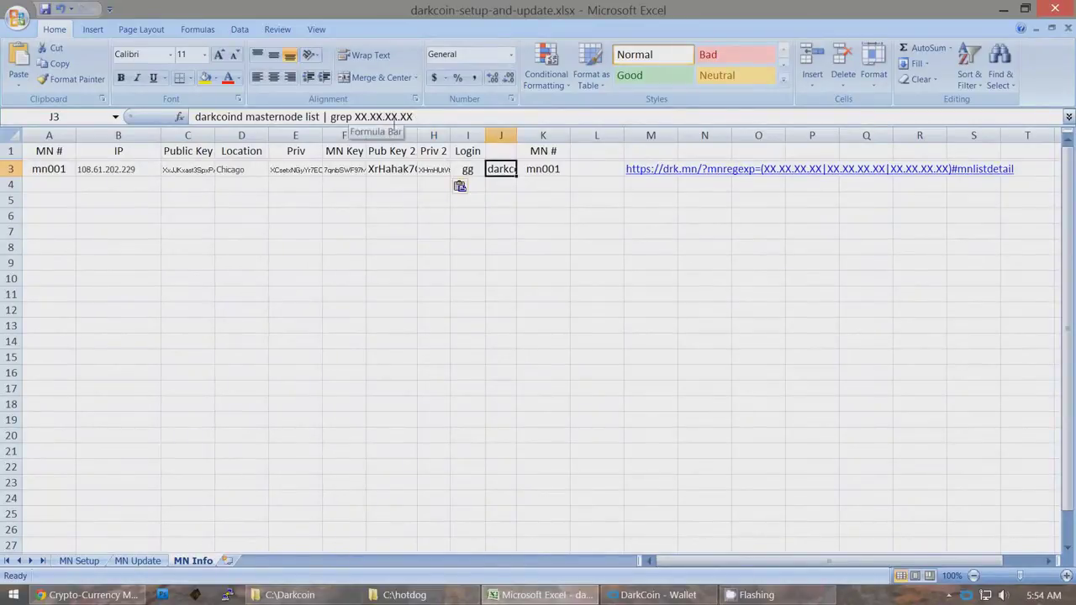
Replace XX.XX.XX.XX in J3's grep command with the IP 108.61.202.229 from B3.
click(100, 172)
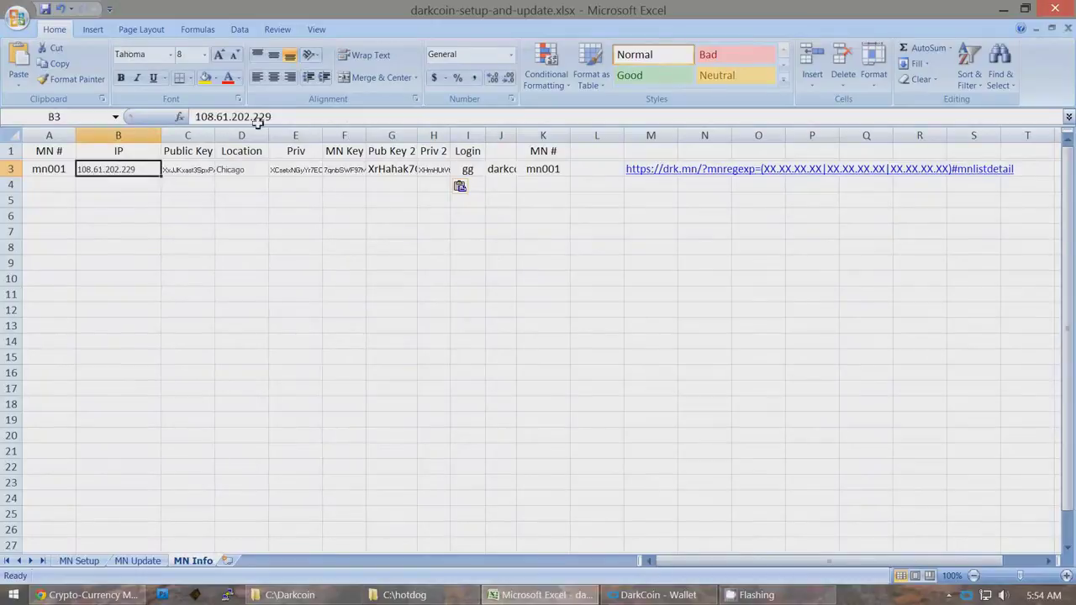
drag(286, 118, 192, 118)
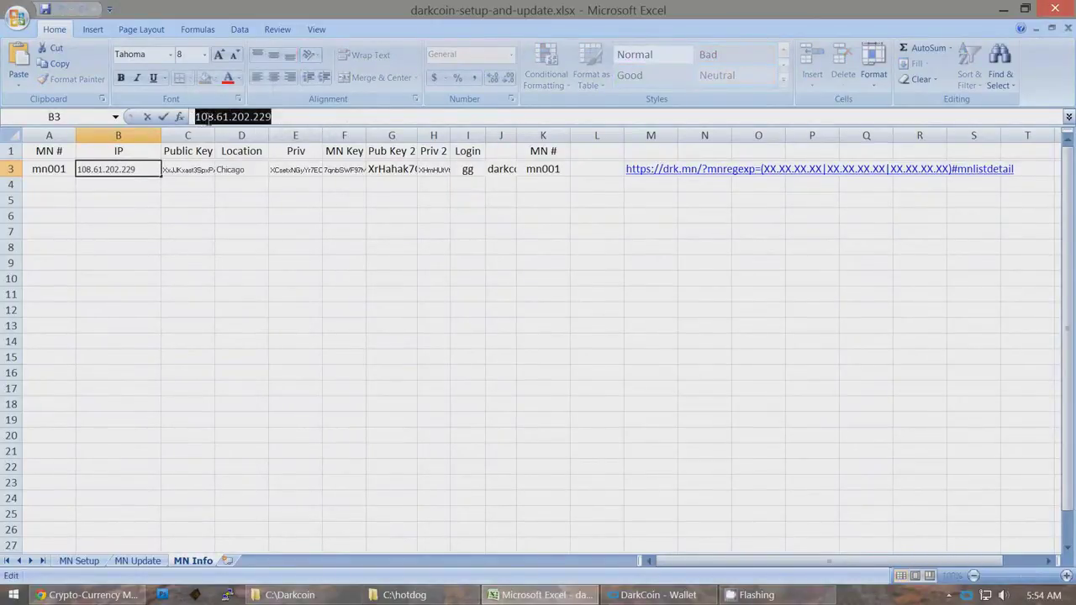
click(501, 172)
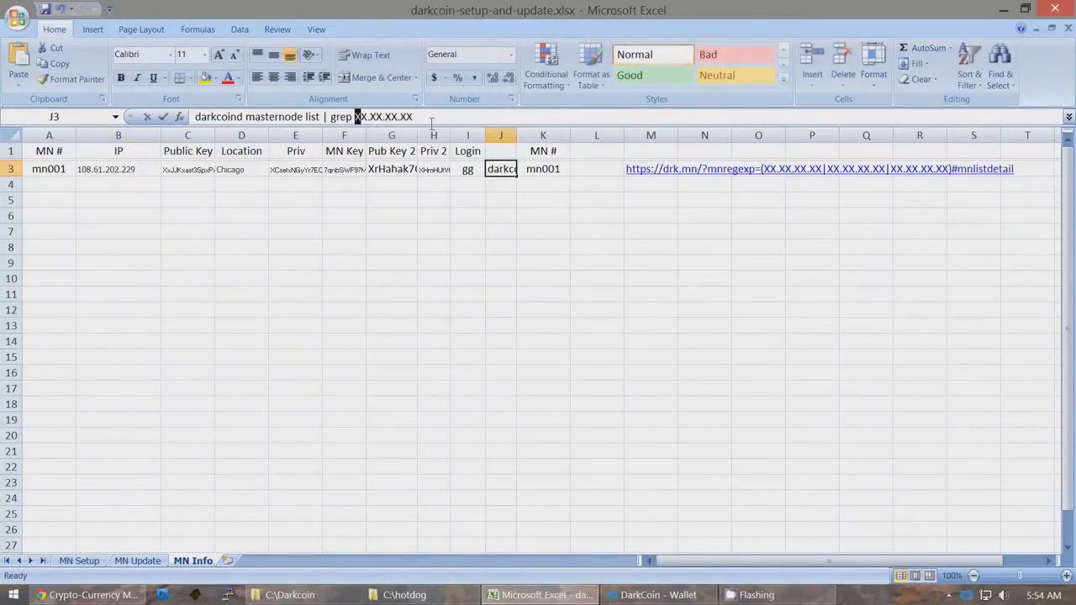
drag(355, 117, 446, 120)
key(ctrl+v)
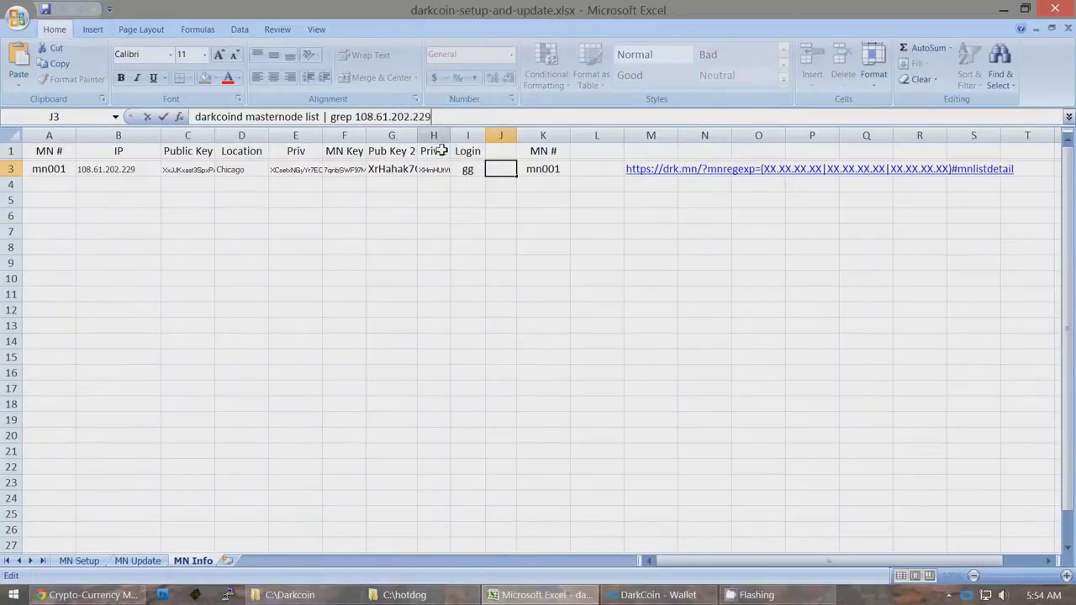
key(Return)
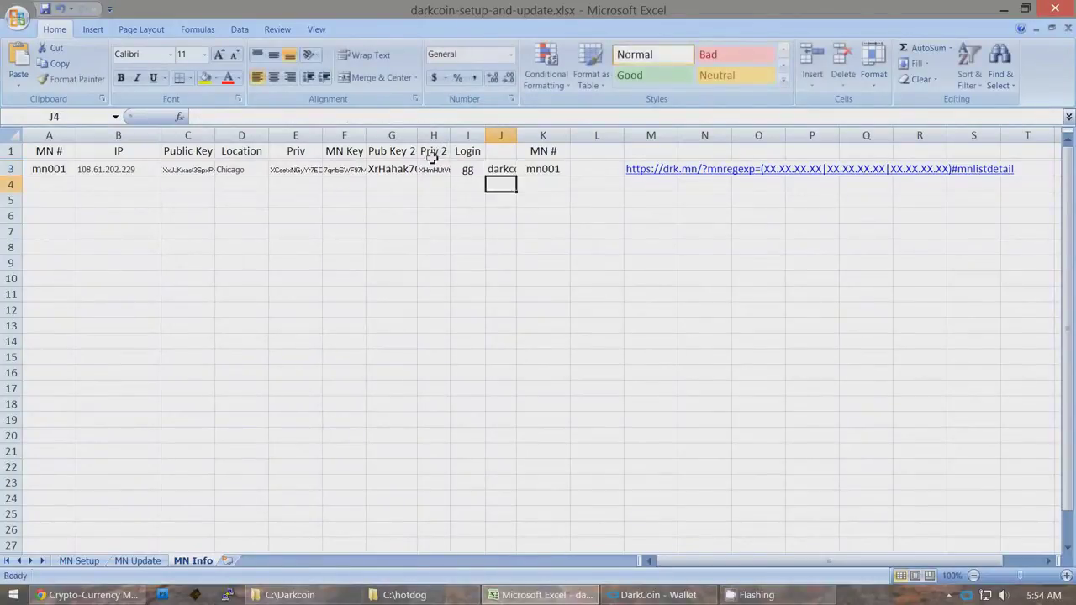
click(508, 168)
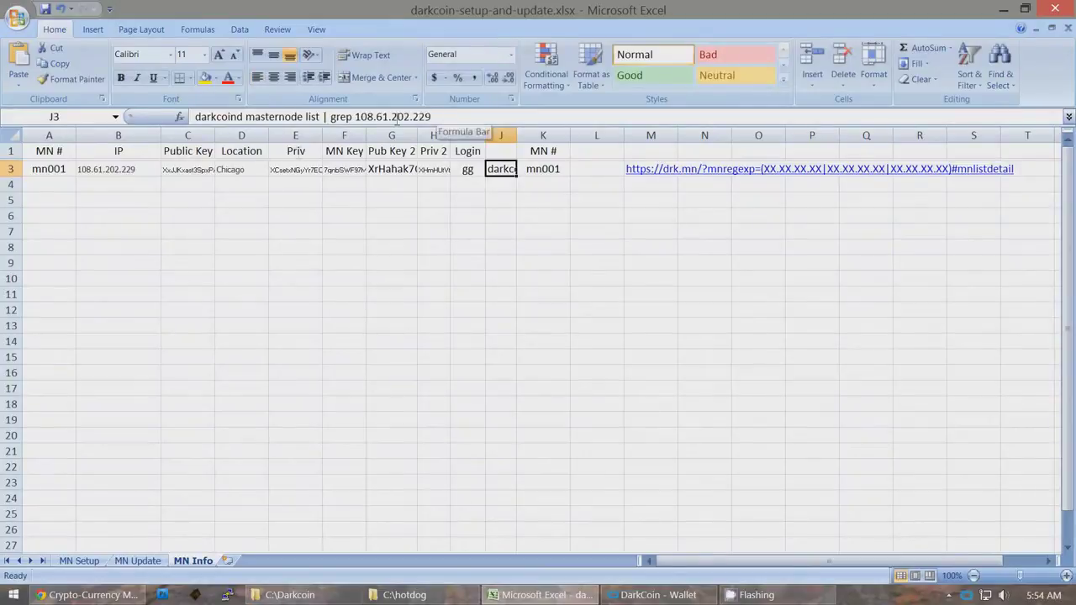
click(49, 184)
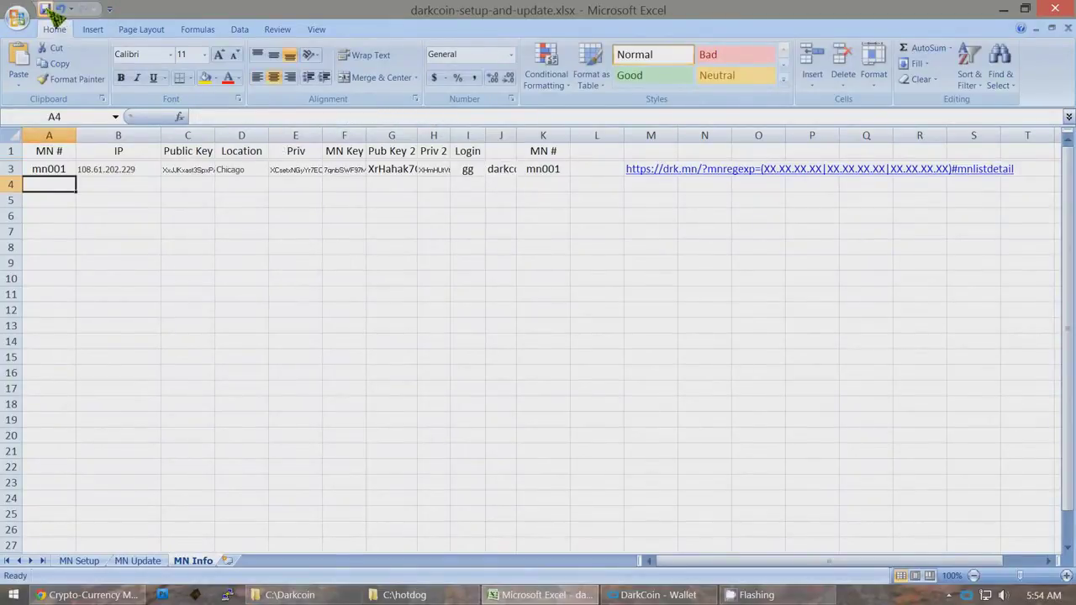
Open the Office button menu and close it without changes.
click(27, 25)
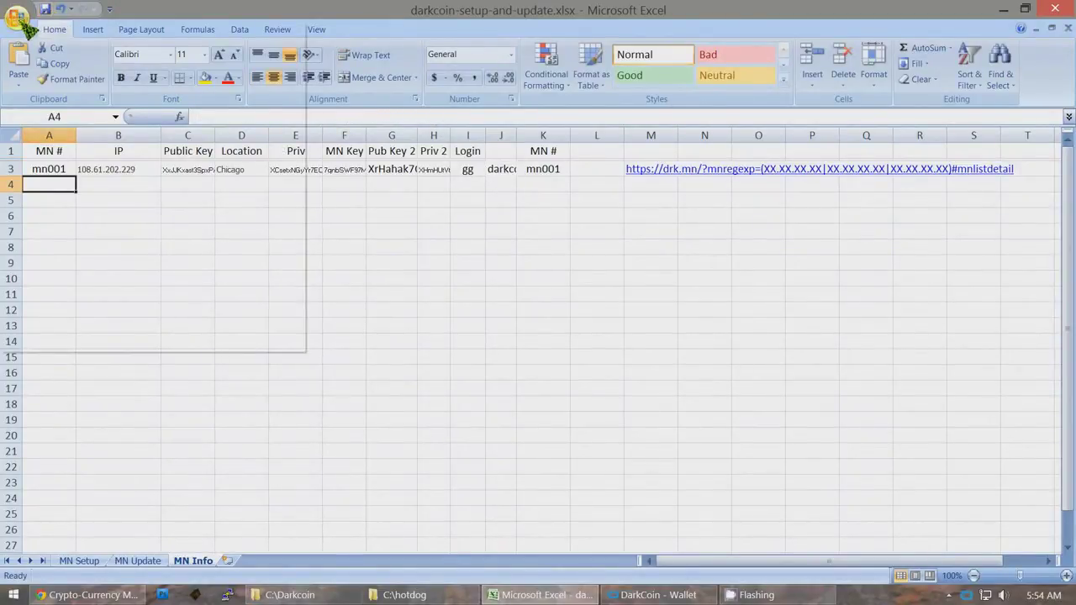
mouse_move(62, 225)
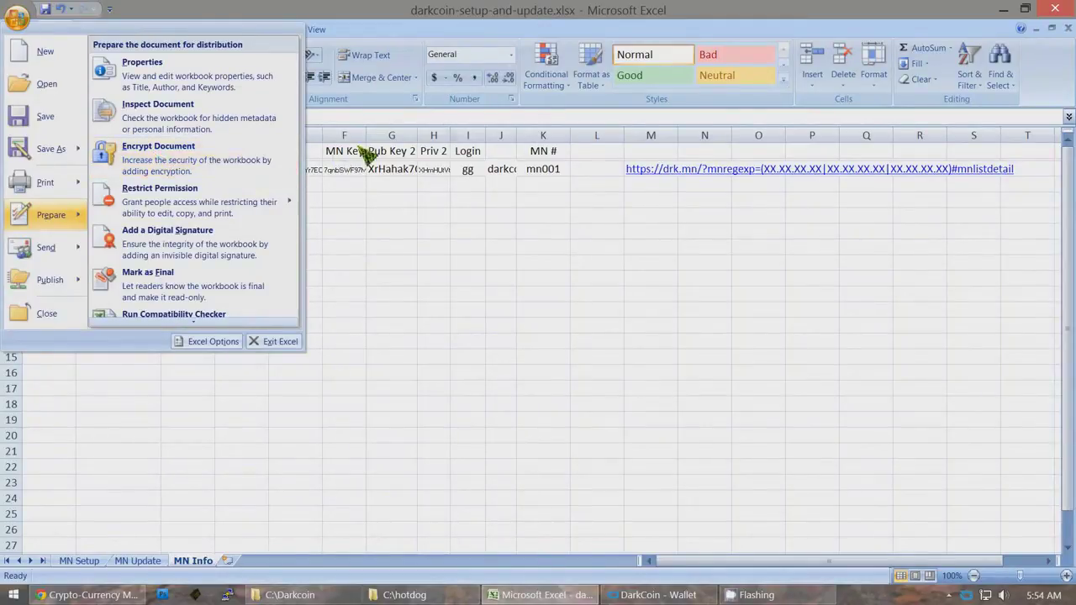
click(547, 10)
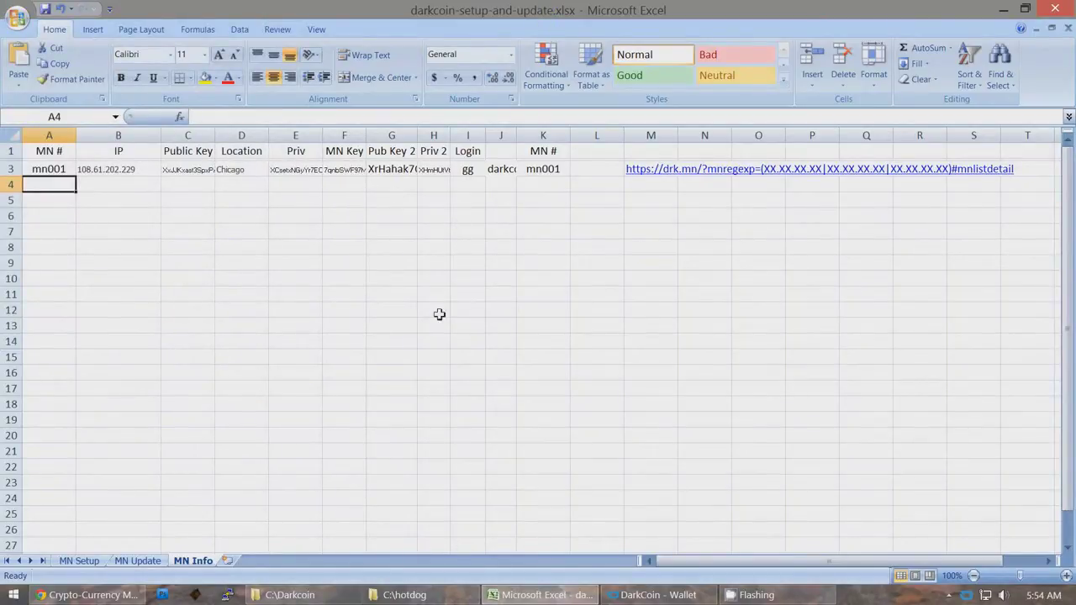
Clear the wallet's debug console history with Ctrl+L and close the console.
click(647, 595)
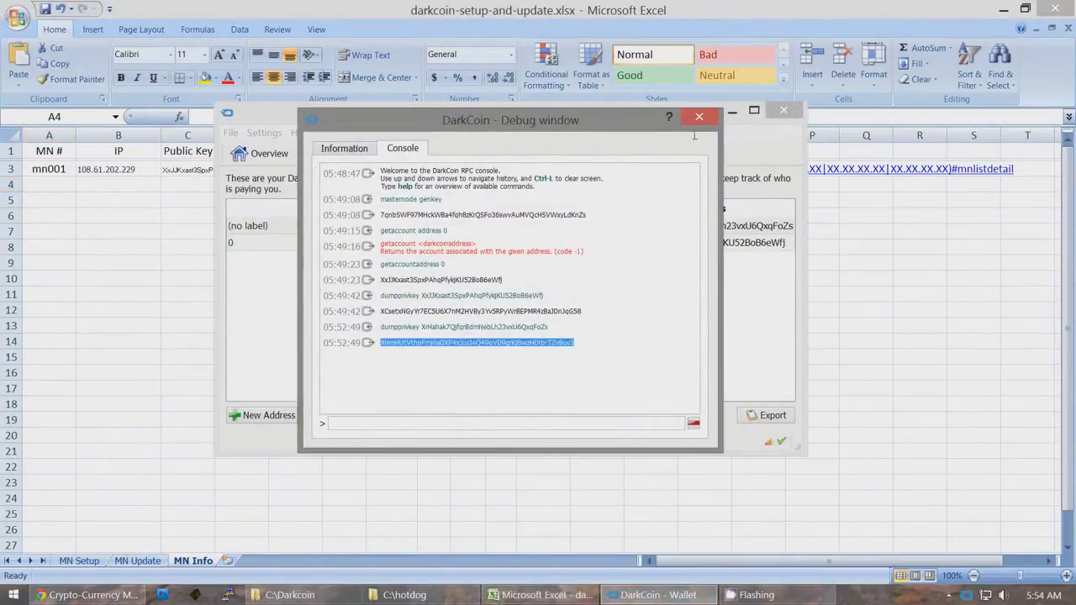
click(442, 425)
key(ctrl+l)
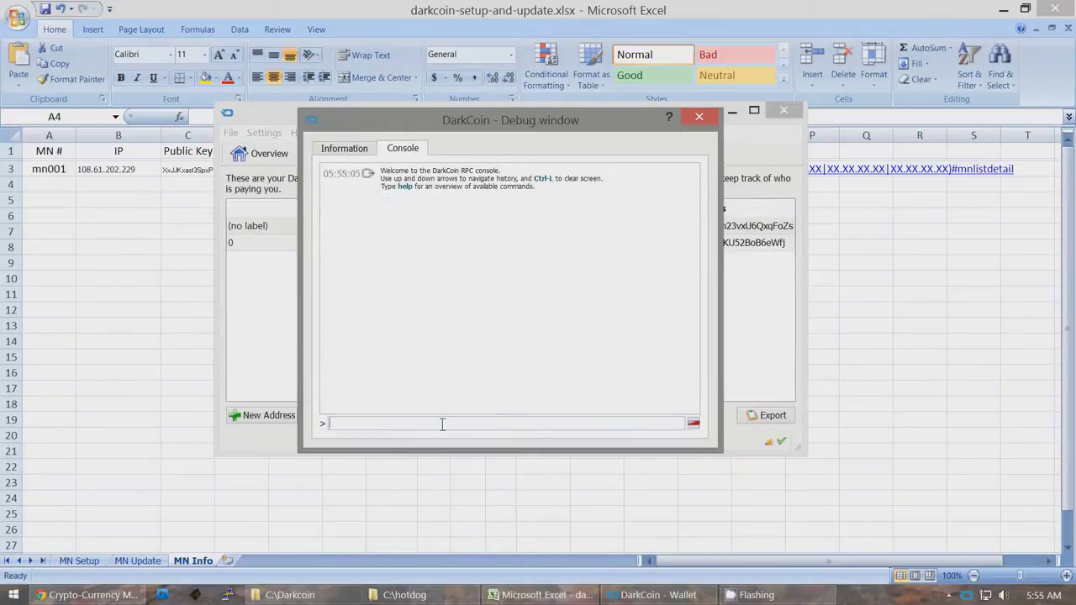
click(699, 116)
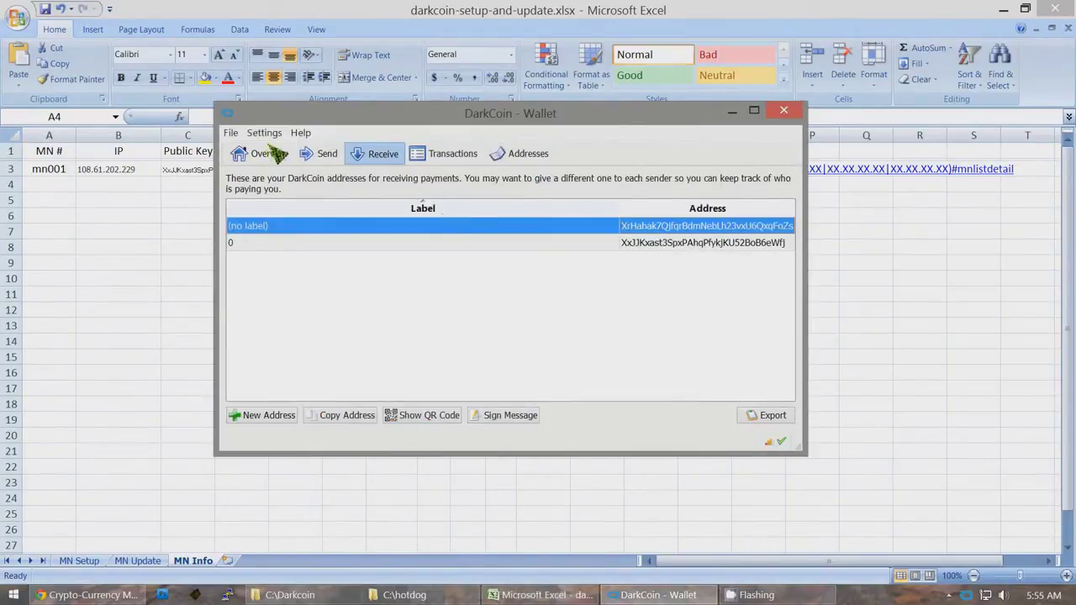
Encrypt the wallet with a new passphrase entered twice, accept the closing notice, then show the desktop.
click(267, 135)
click(280, 149)
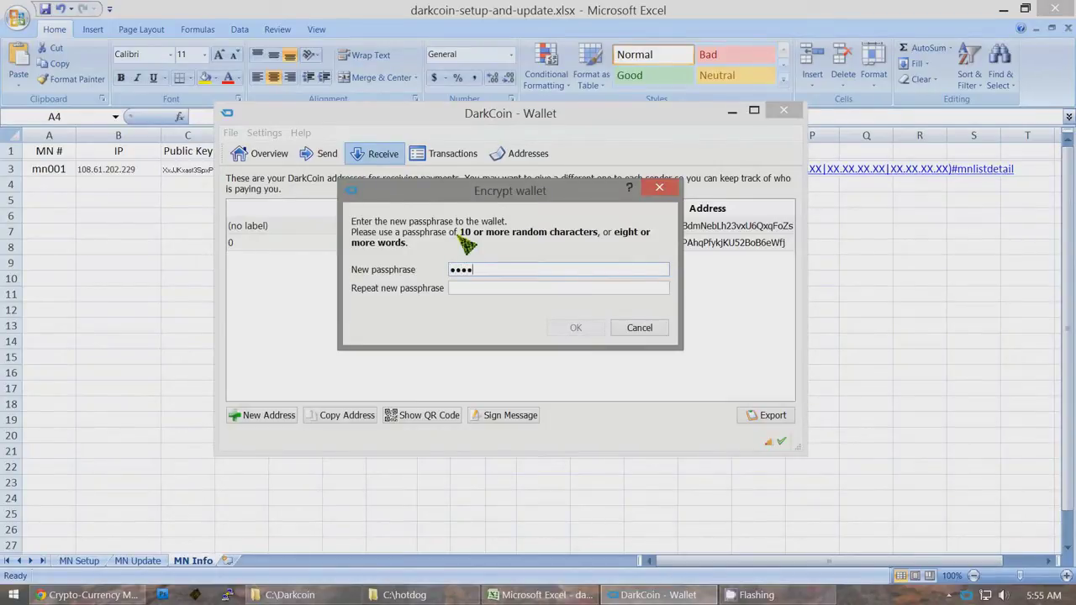
text(*)
click(517, 291)
text(*********)
click(576, 328)
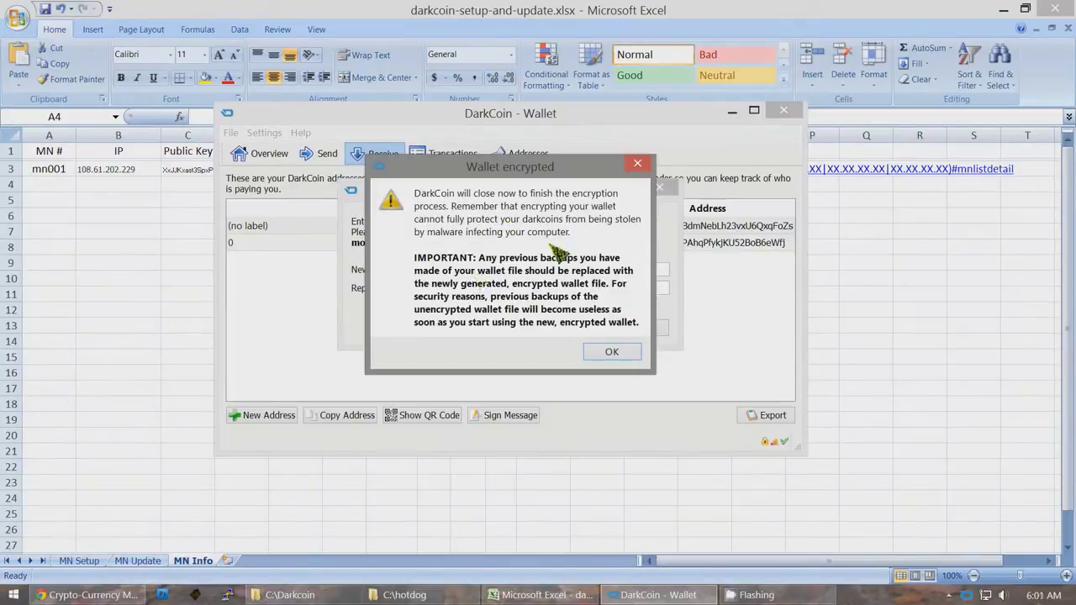
click(612, 352)
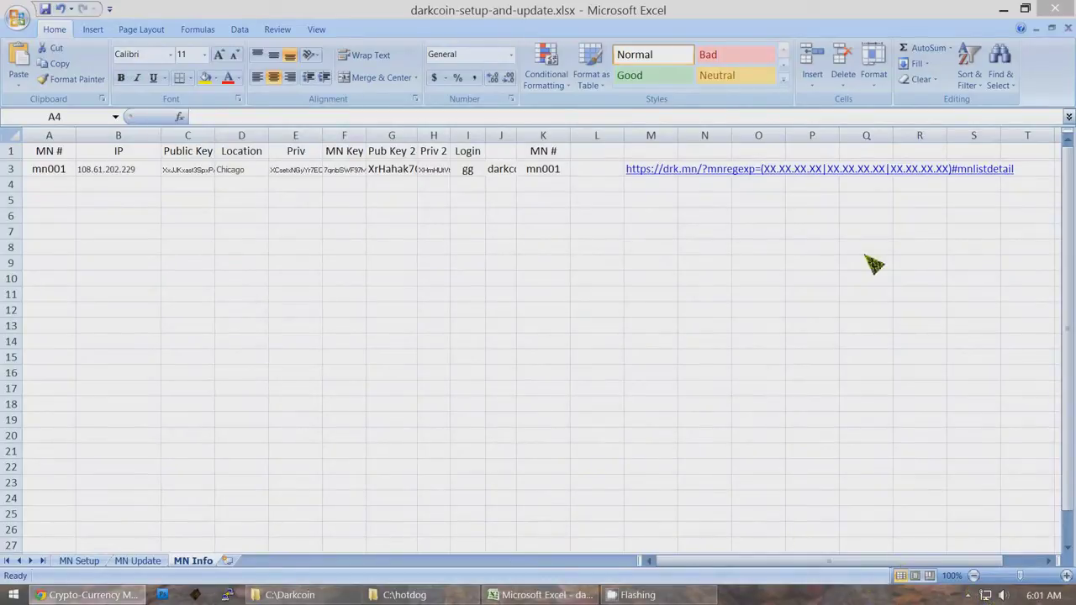
click(1004, 9)
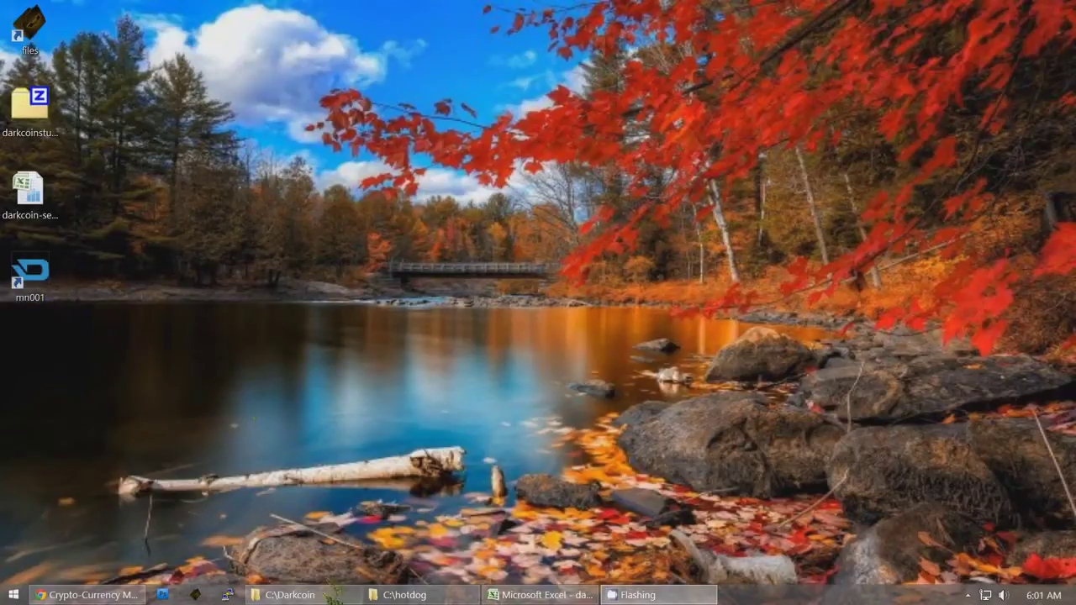
Open the C:\hotdog folder and select the hotdog001 file.
mouse_move(322, 598)
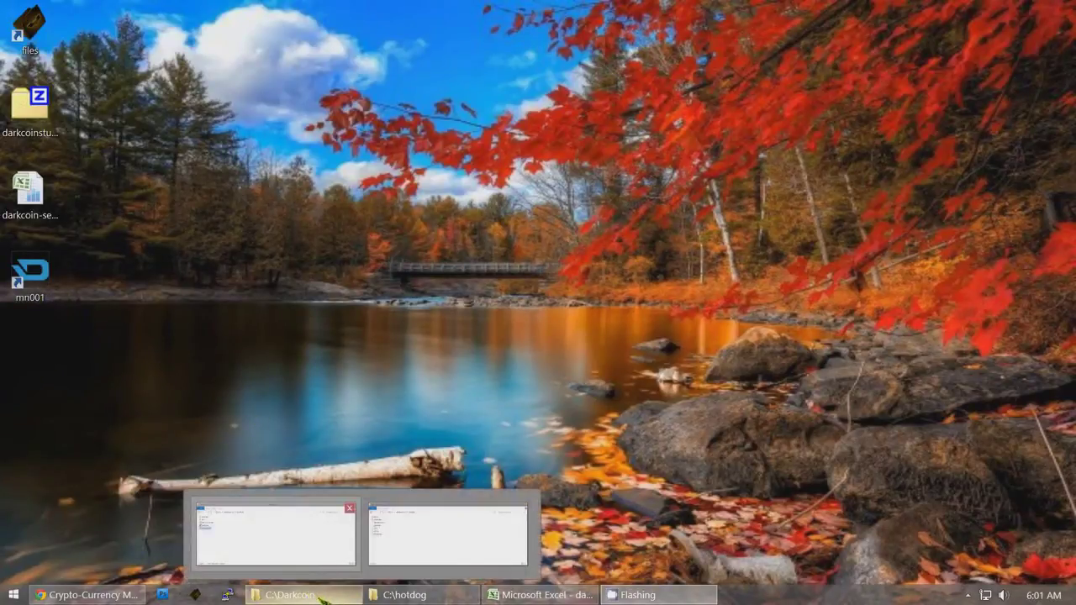
click(409, 596)
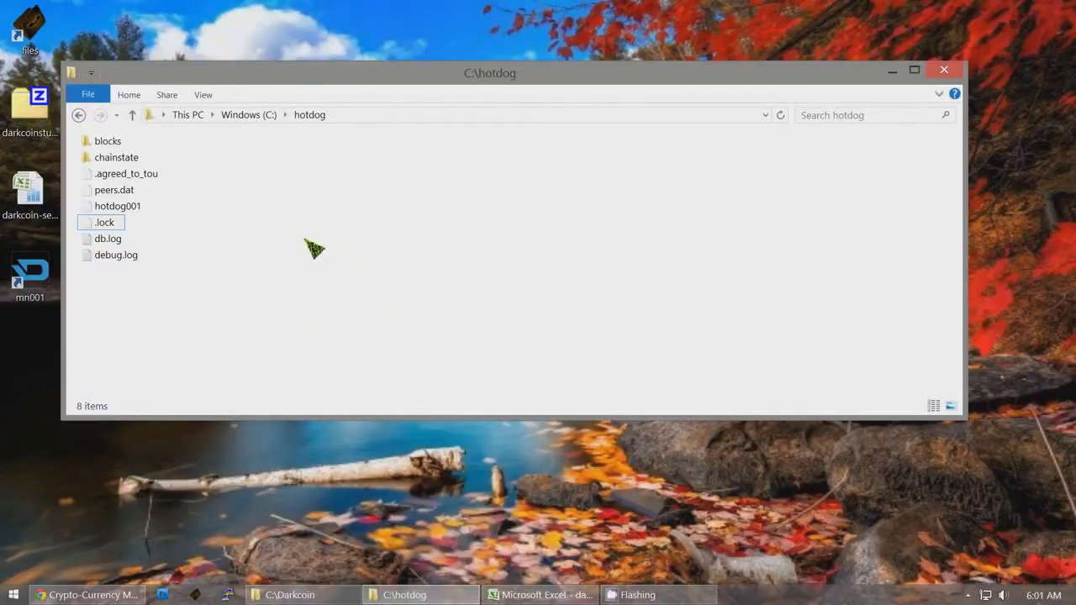
click(125, 207)
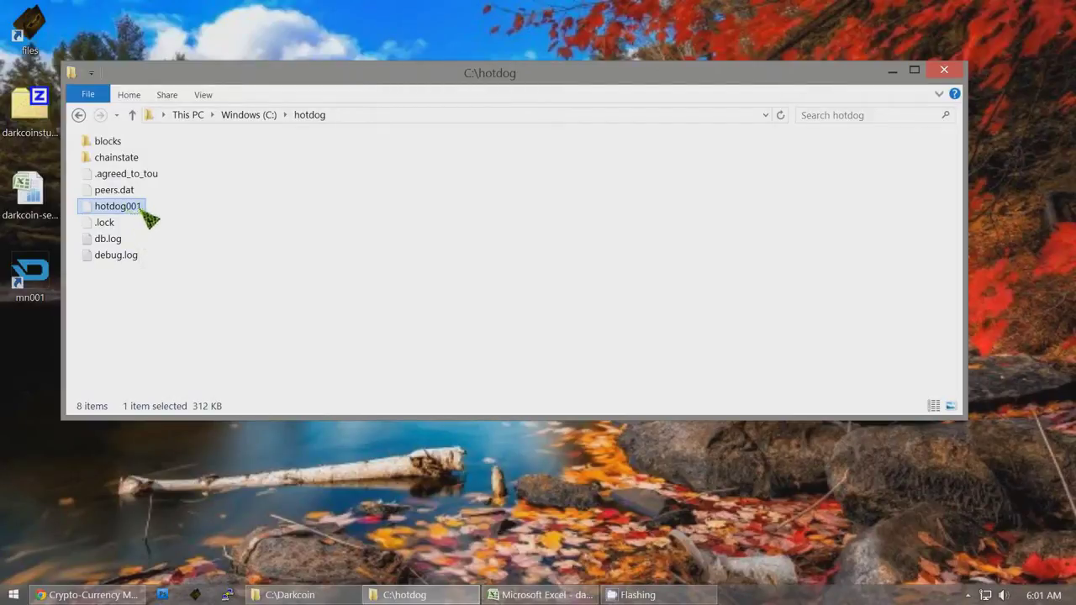
Create 'New WinRAR archive.rar' on the desktop with its default name.
click(33, 380)
right_click(30, 391)
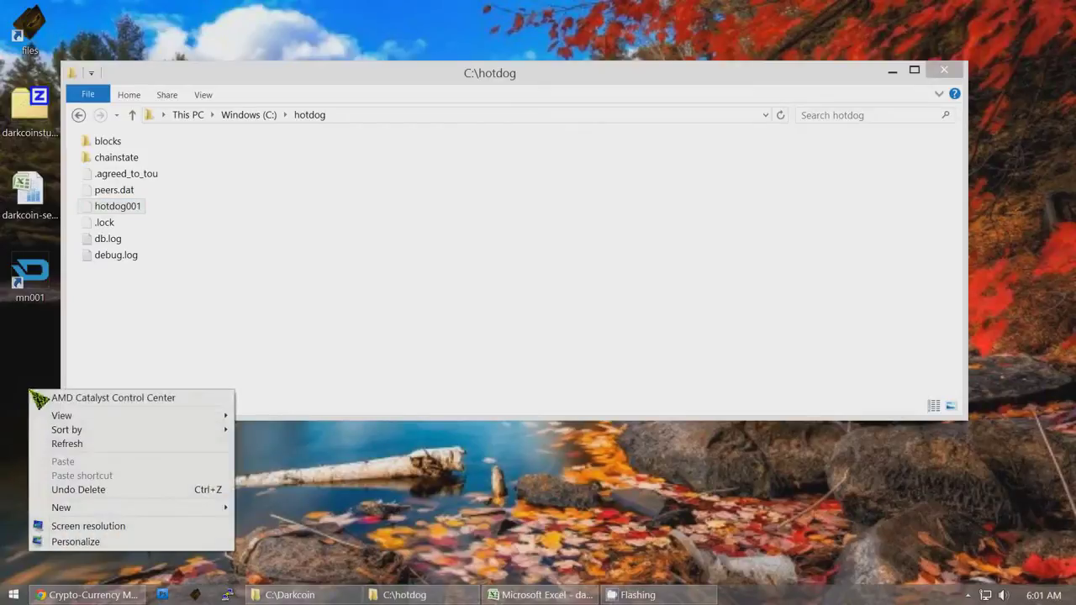
mouse_move(84, 510)
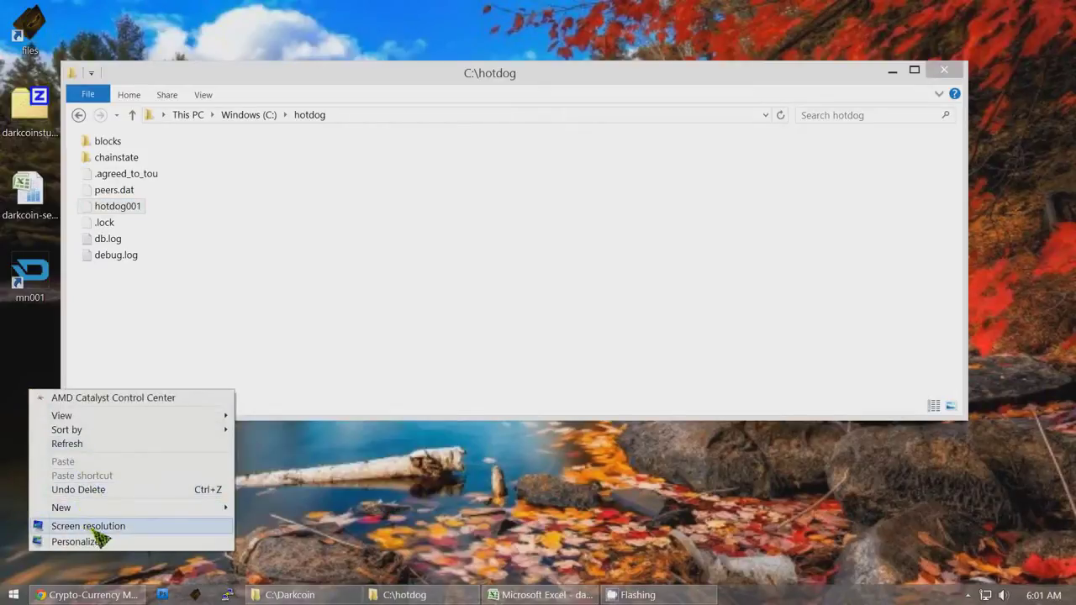
mouse_move(132, 511)
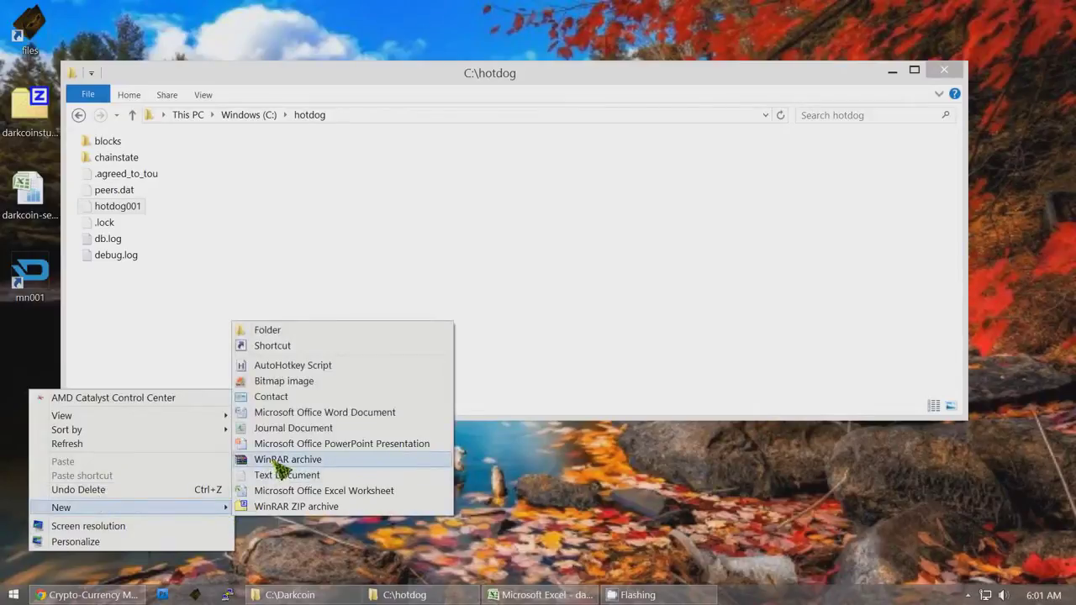
click(274, 462)
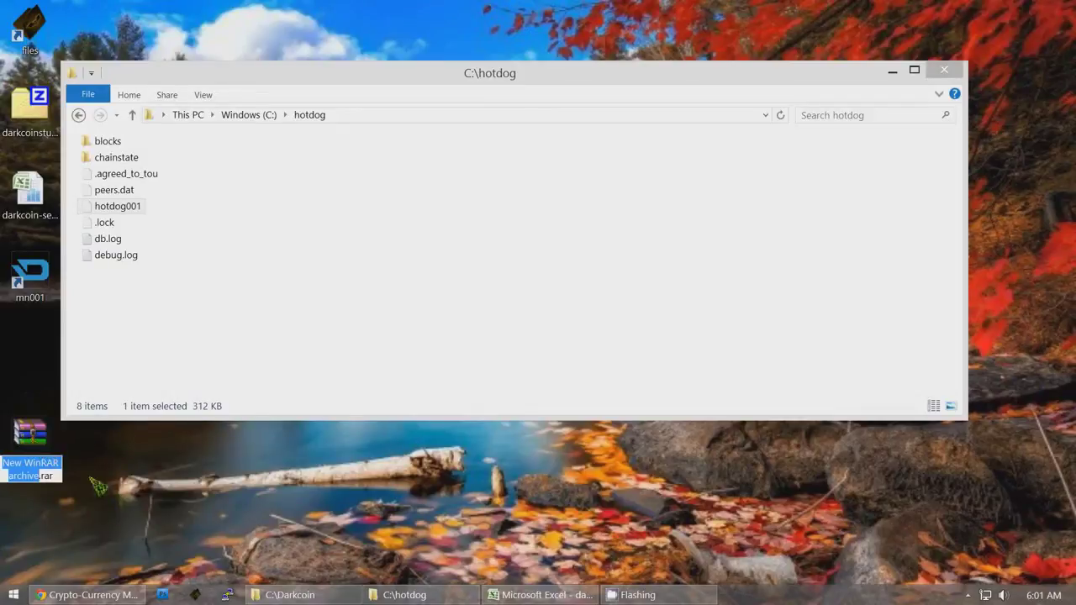
key(Return)
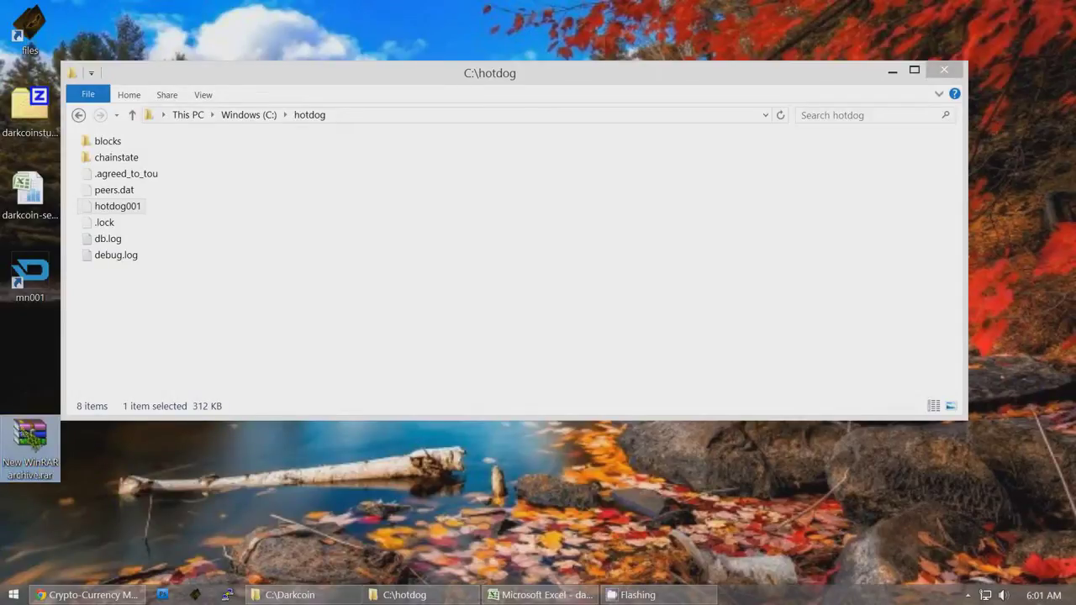
Add hotdog001 to the new archive without a password.
double_click(40, 449)
key(ctrl+p)
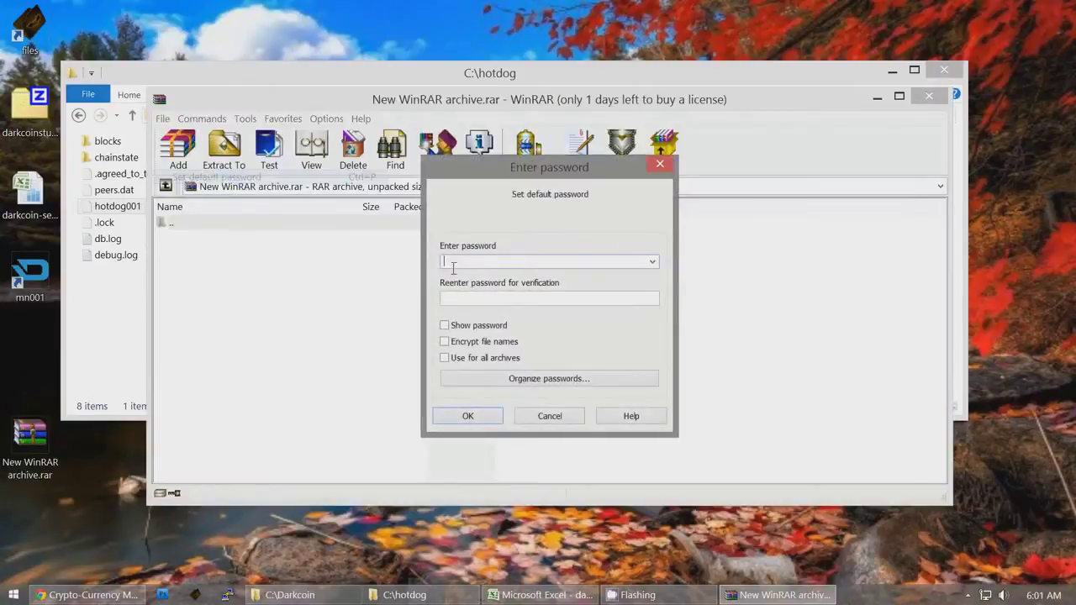
click(550, 416)
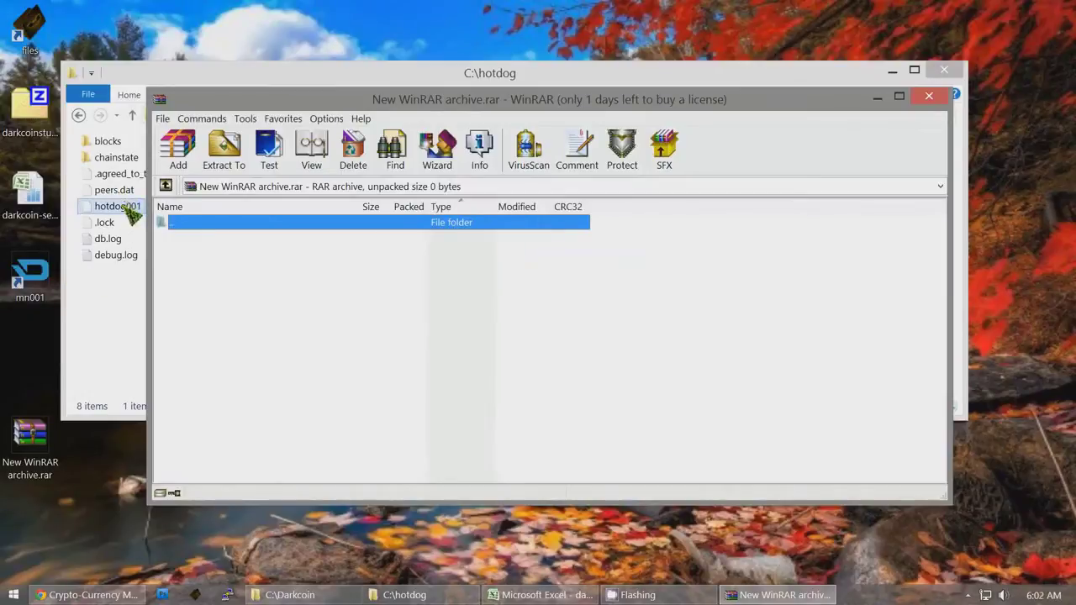
drag(131, 217, 380, 315)
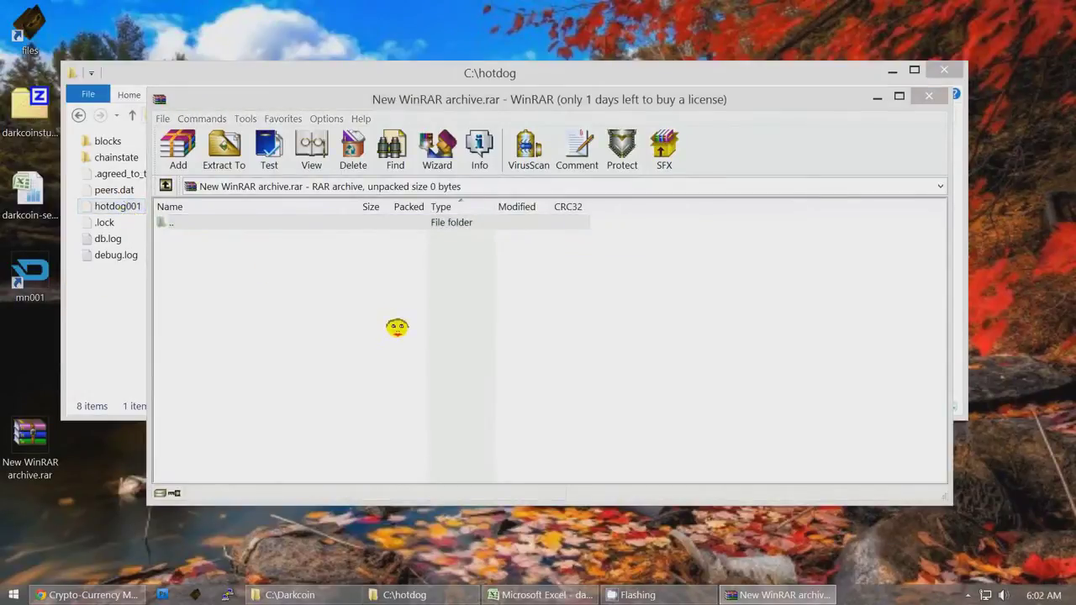
click(566, 439)
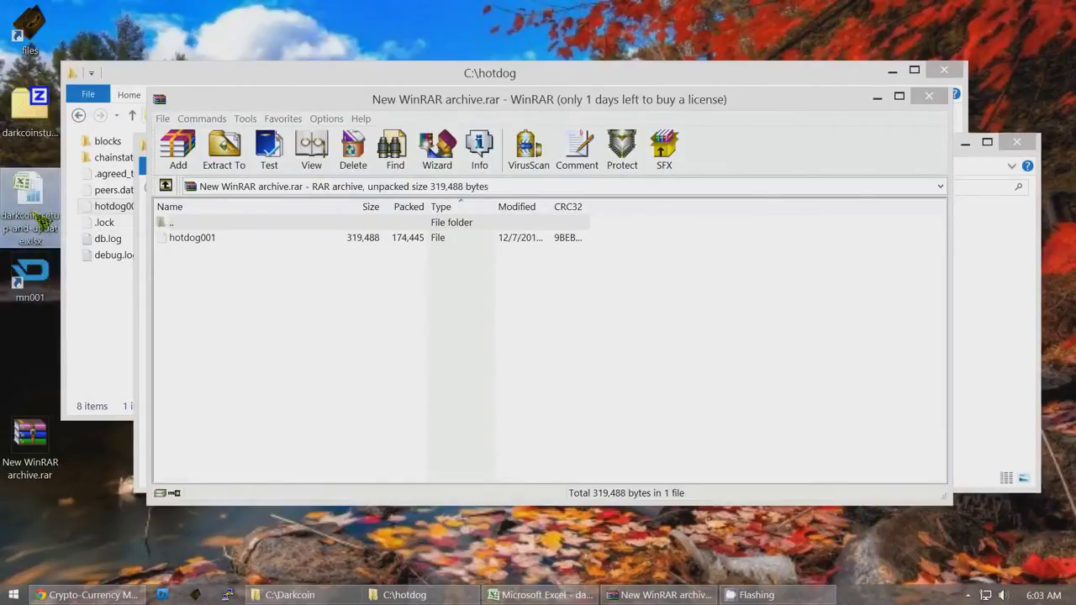
Check the hotdog and Darkcoin folders, close the archive, and bring Chrome forward.
click(283, 308)
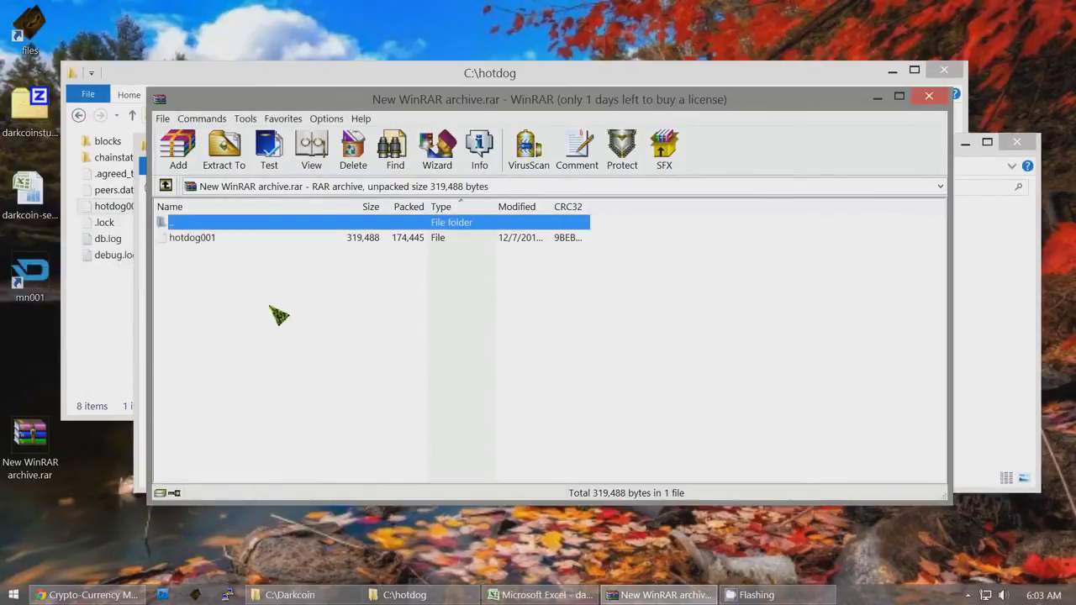
click(405, 596)
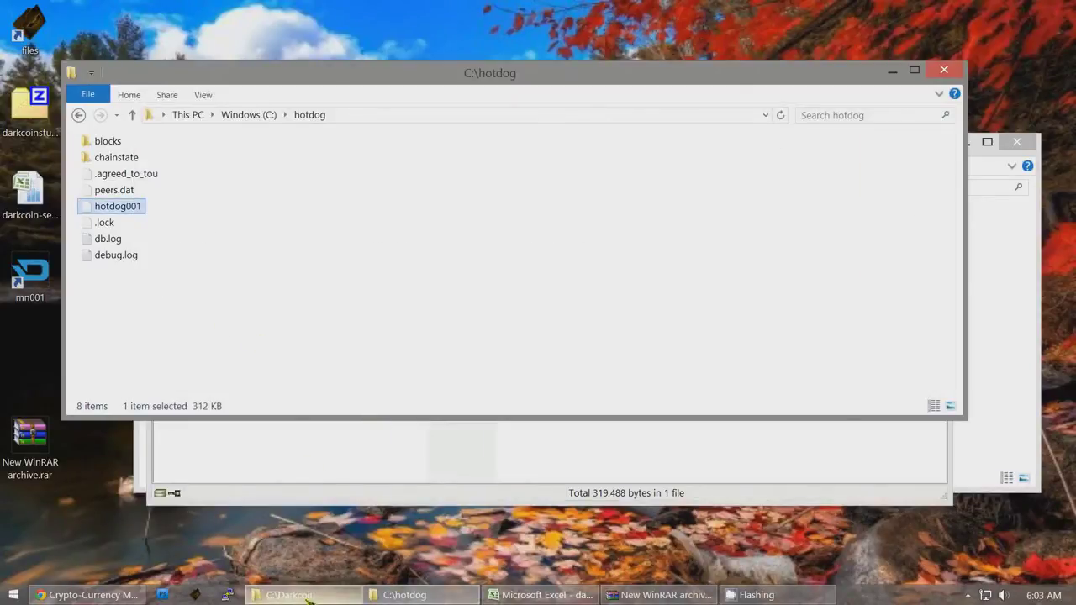
click(290, 595)
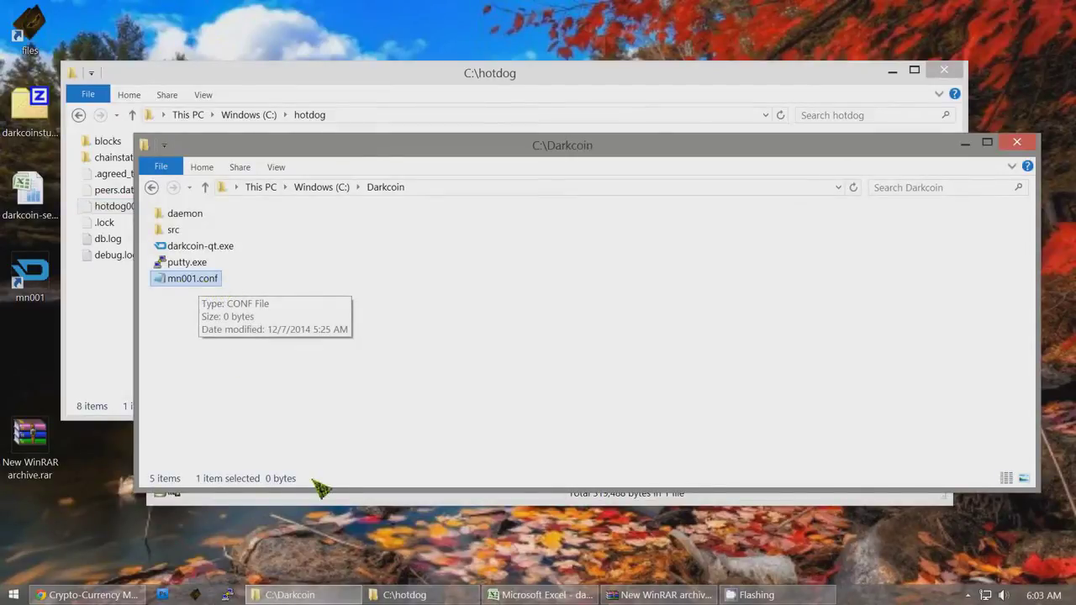
click(686, 593)
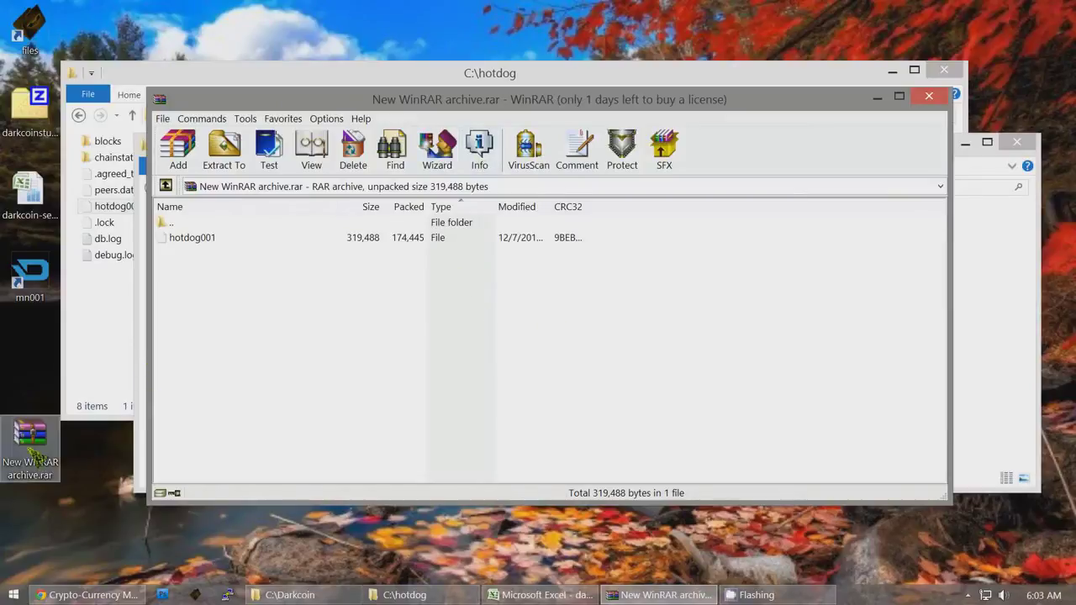
click(929, 97)
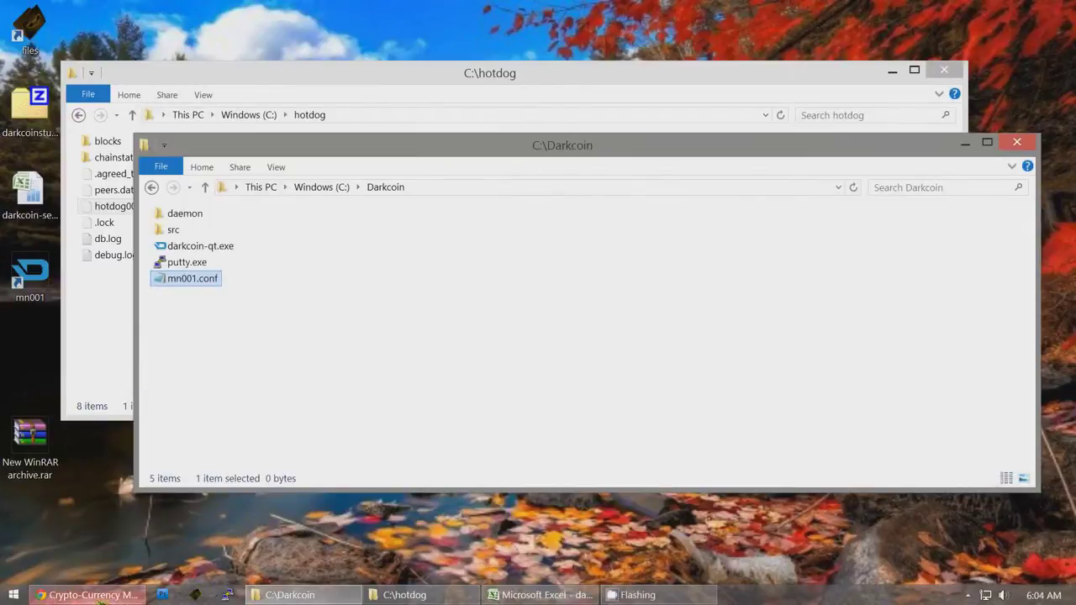
mouse_move(102, 599)
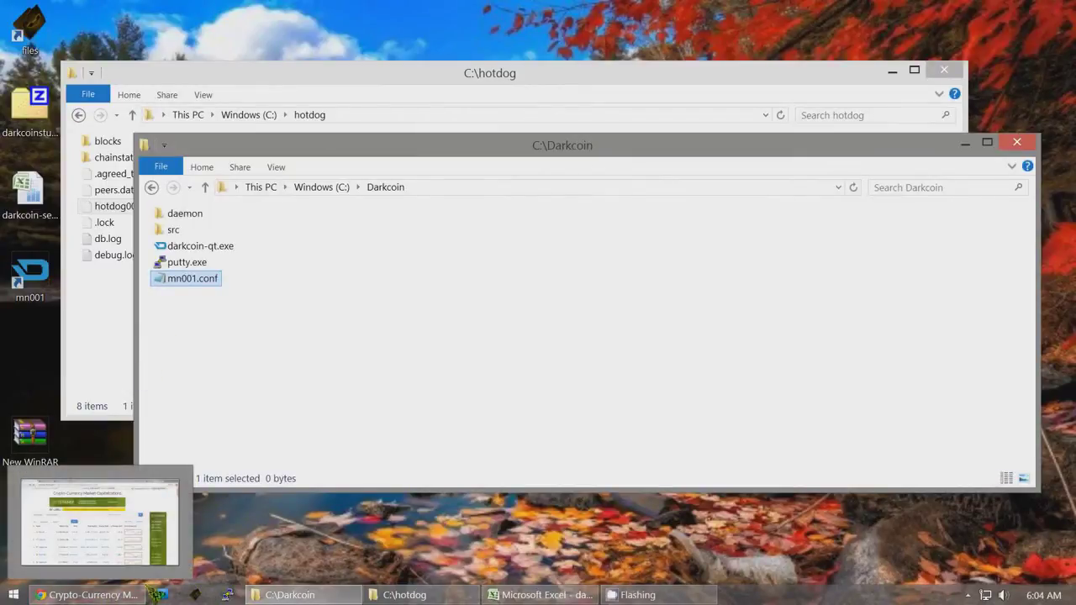
click(109, 595)
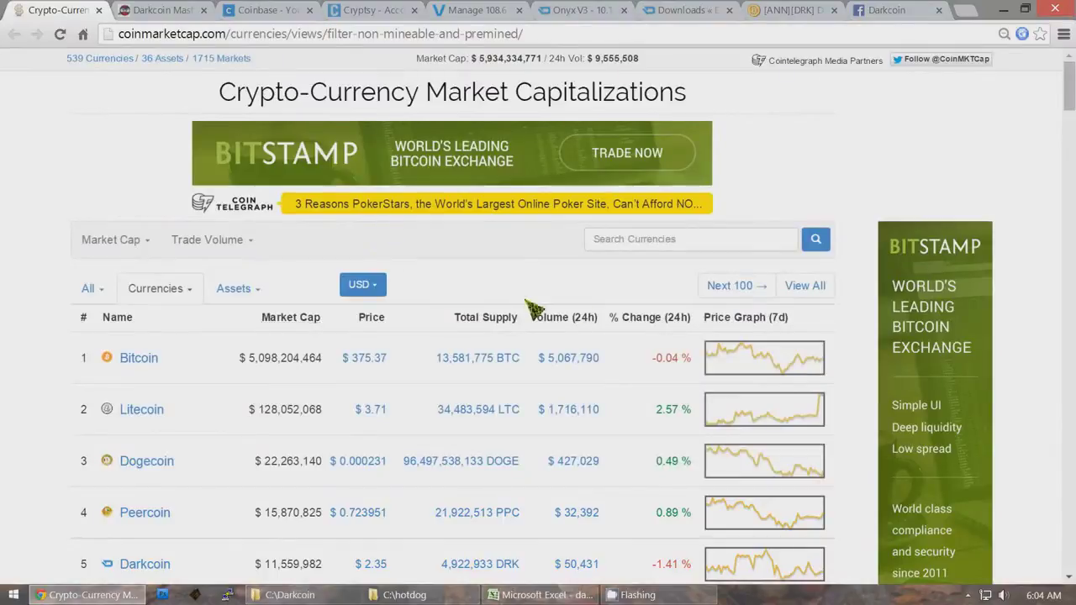
Open Cryptsy's DarkCoin withdrawal form and set the amount to 1000.004 DRK.
click(383, 10)
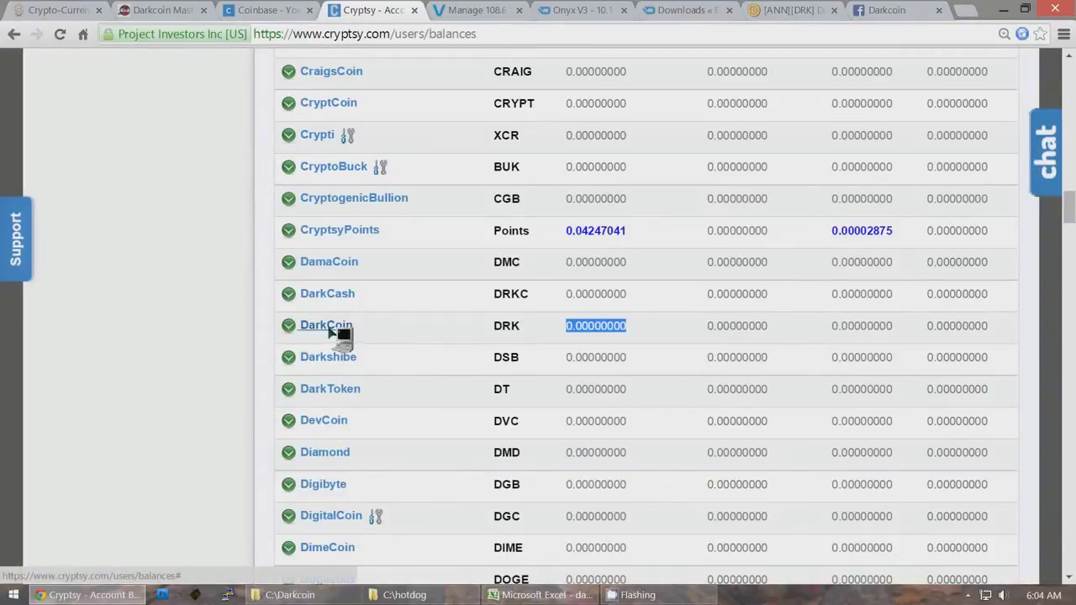
click(329, 328)
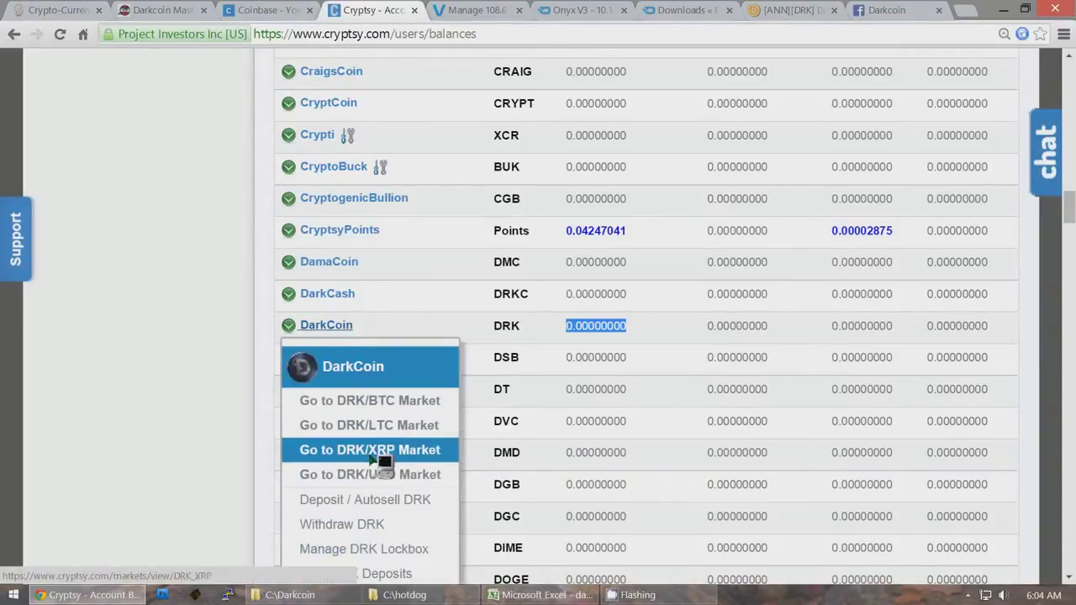
click(368, 529)
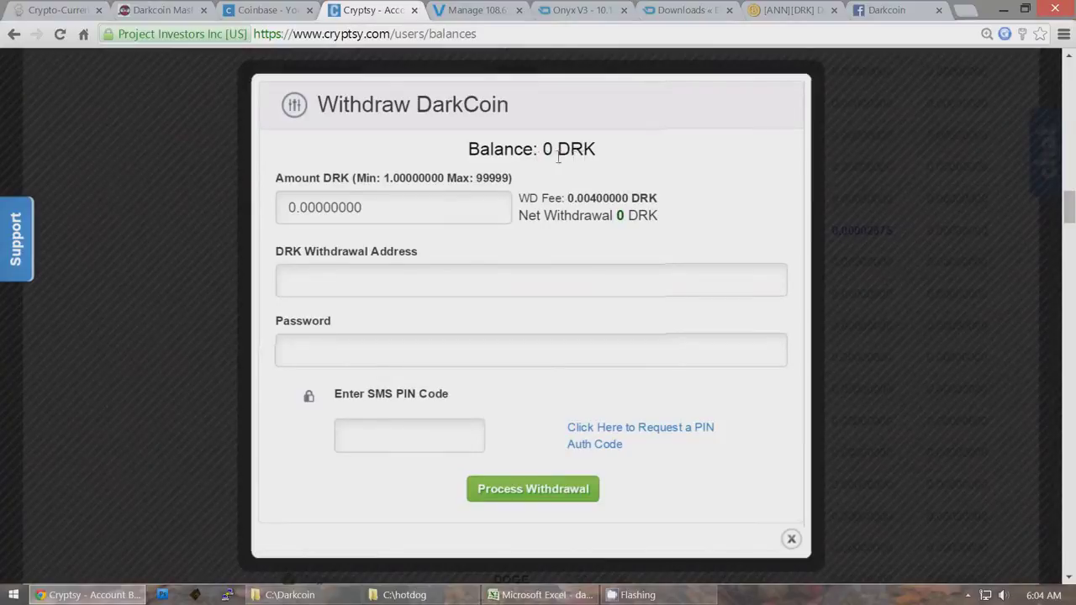
click(379, 208)
drag(384, 207, 280, 210)
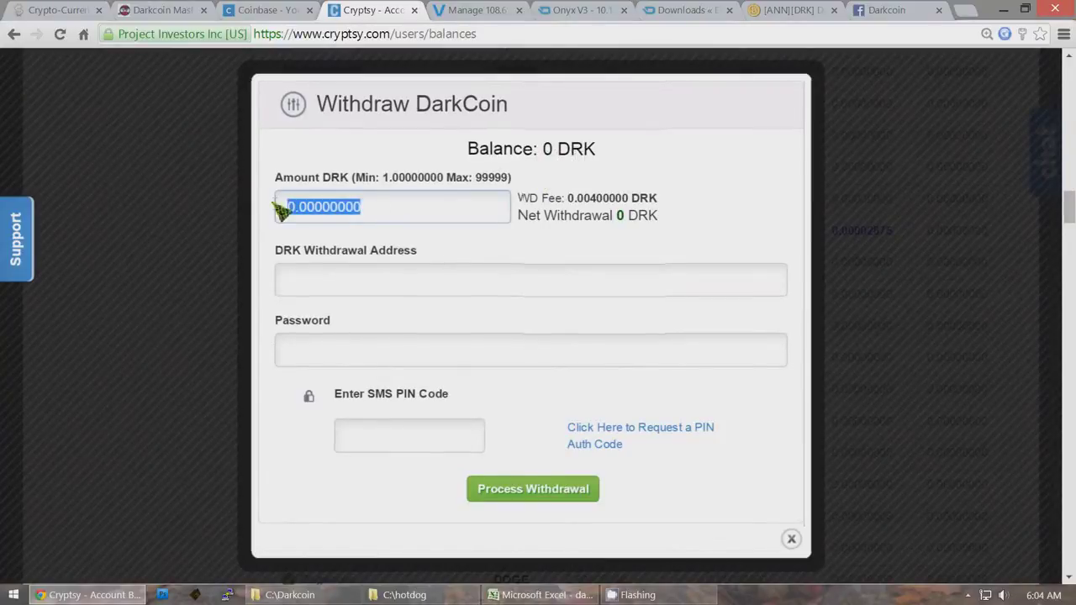
text(1)
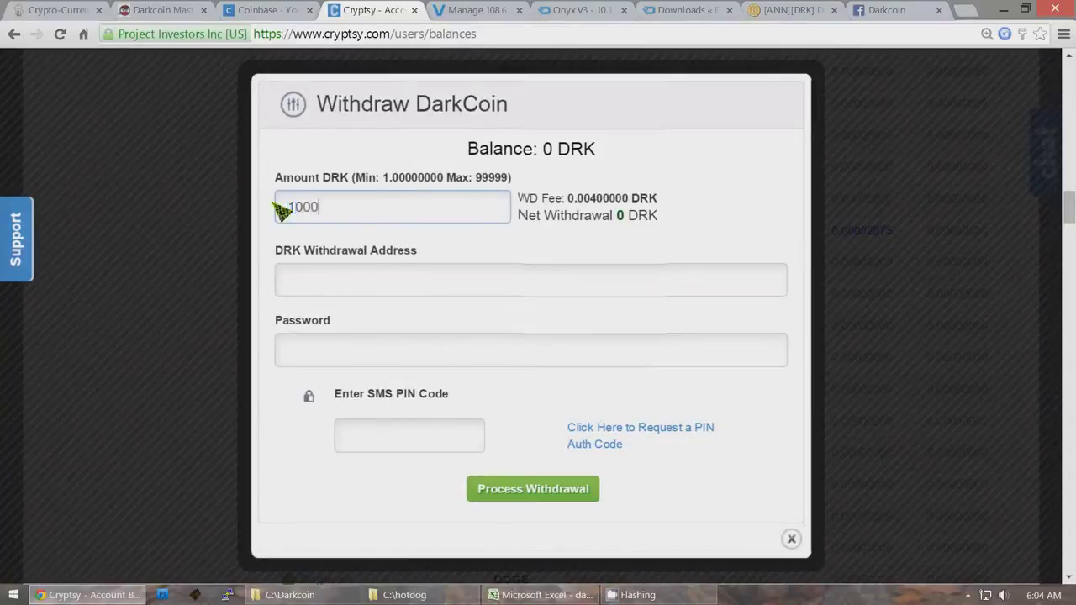
text(000)
text(.004)
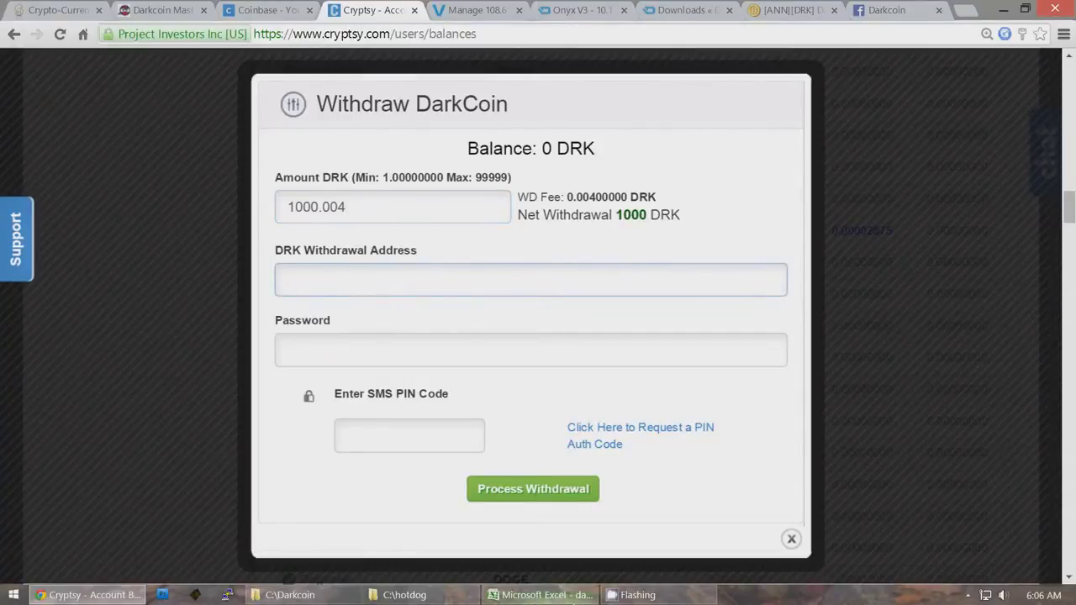
Paste the masternode public key from spreadsheet cell C3 as the withdrawal address.
click(542, 595)
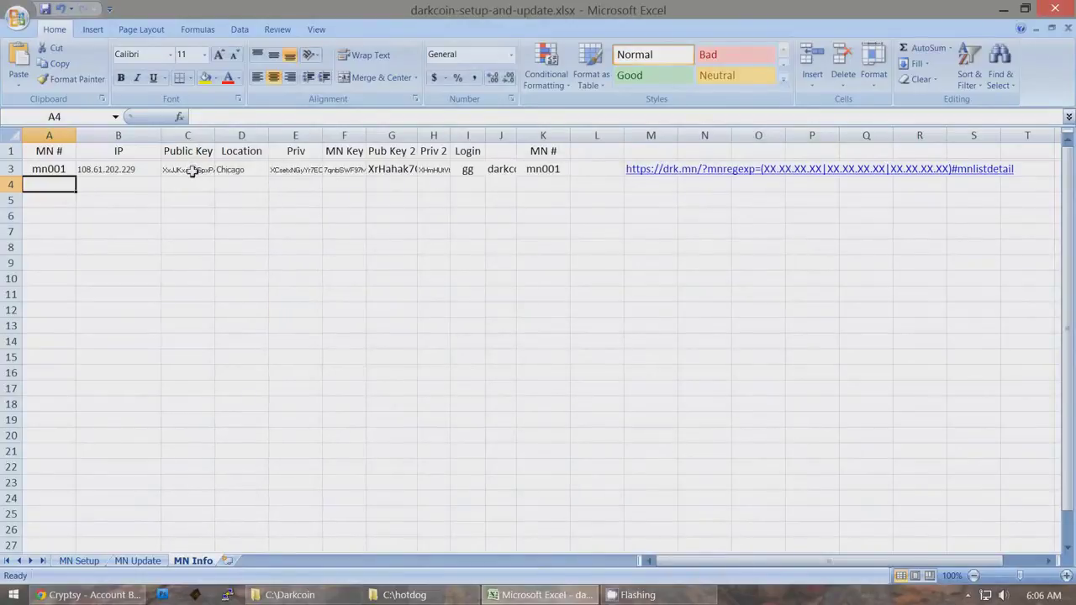
click(191, 171)
key(ctrl+c)
click(89, 596)
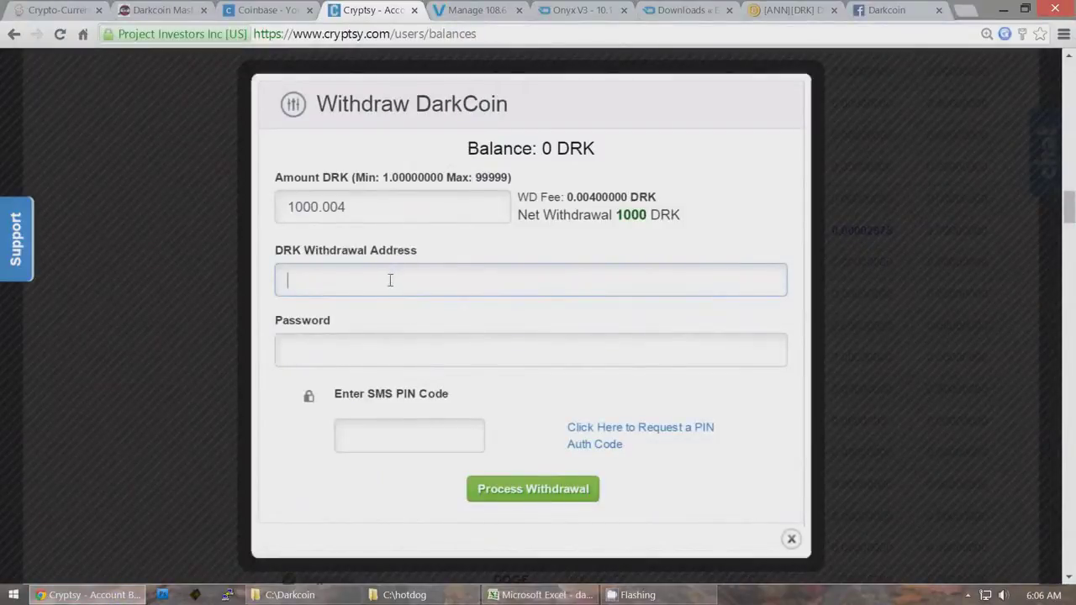
key(ctrl+v)
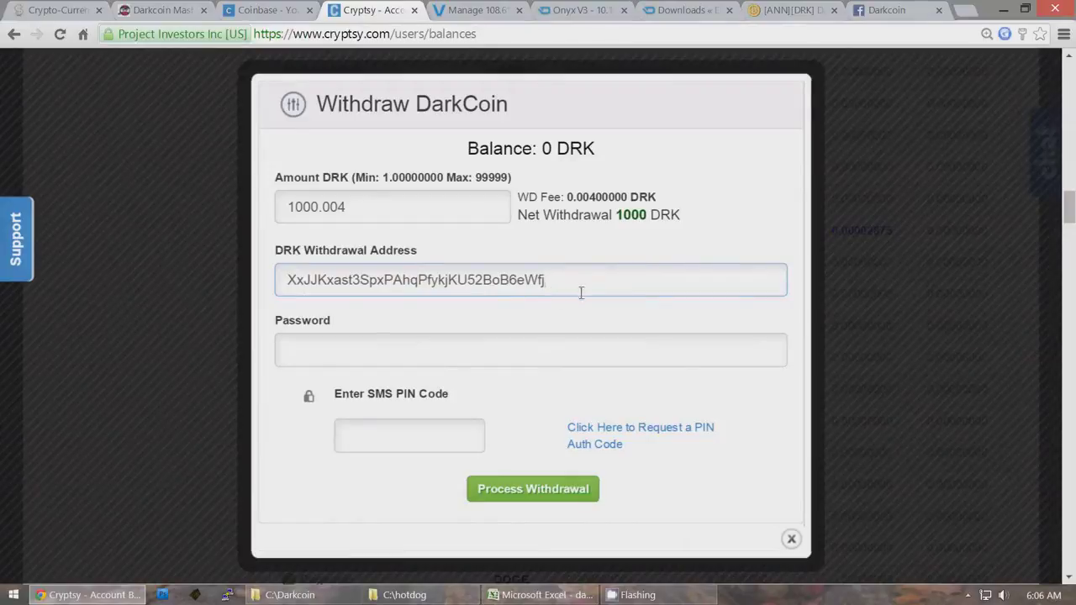
Enter the account password and SMS PIN, submit the withdrawal, and reload the page.
click(462, 344)
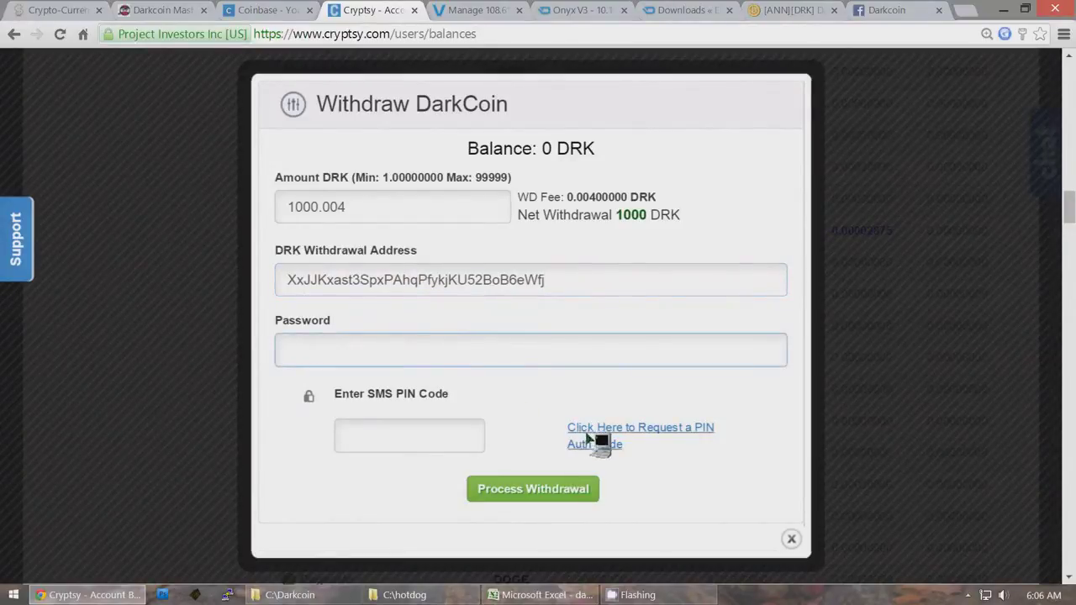
click(372, 438)
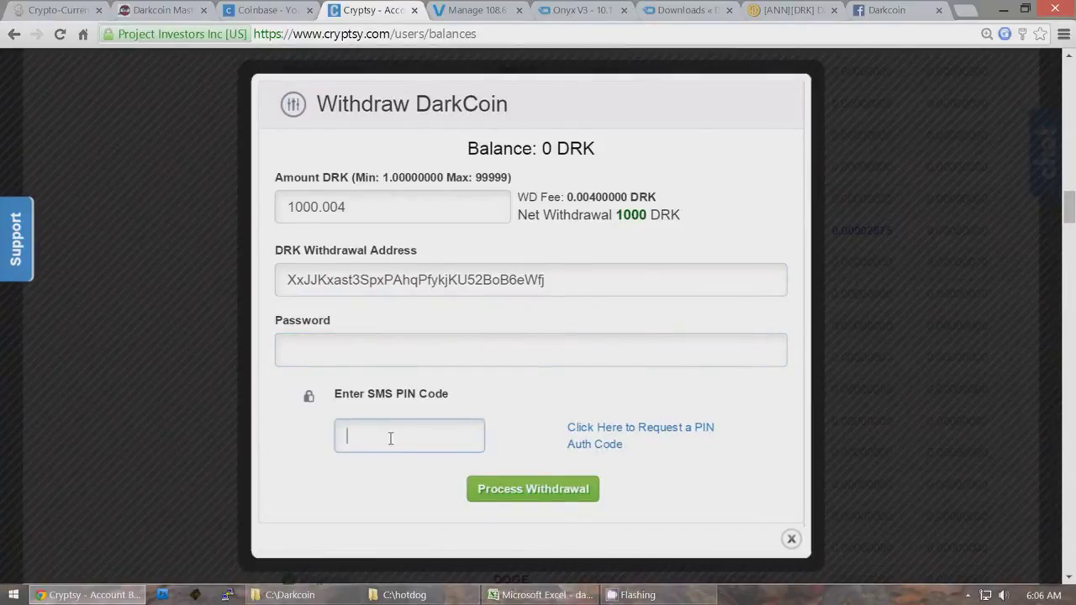
click(522, 492)
key(F5)
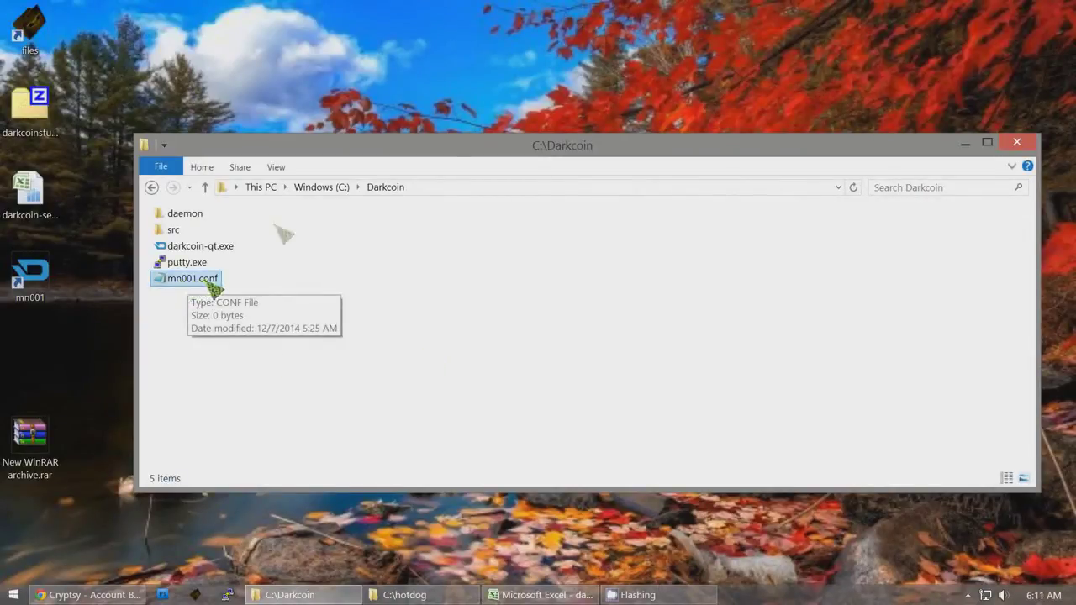
Open the empty mn001.conf from C:\Darkcoin in Notepad.
click(416, 192)
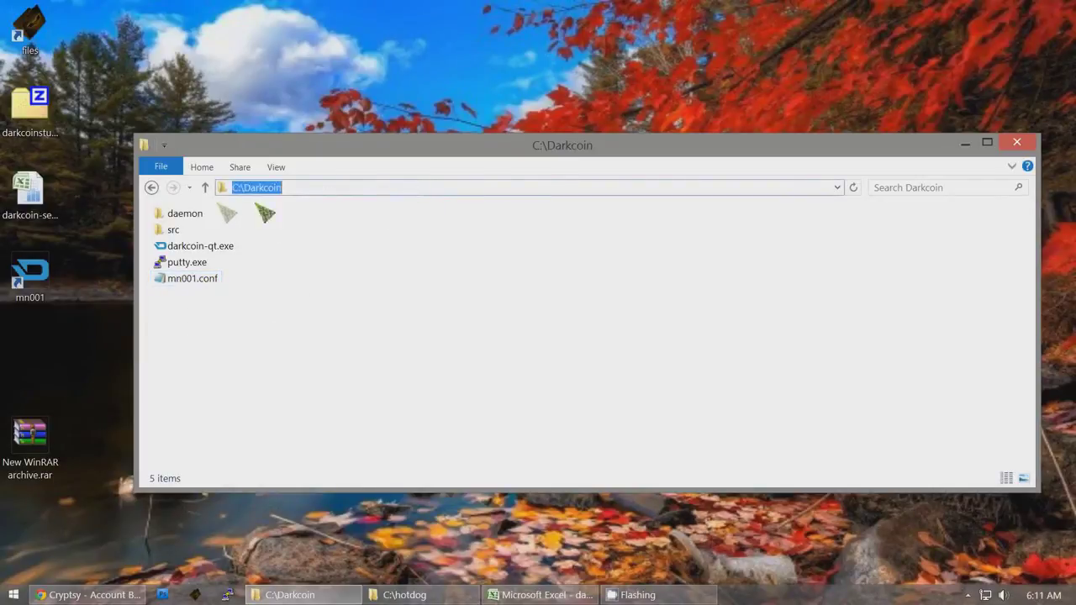
click(301, 193)
double_click(209, 280)
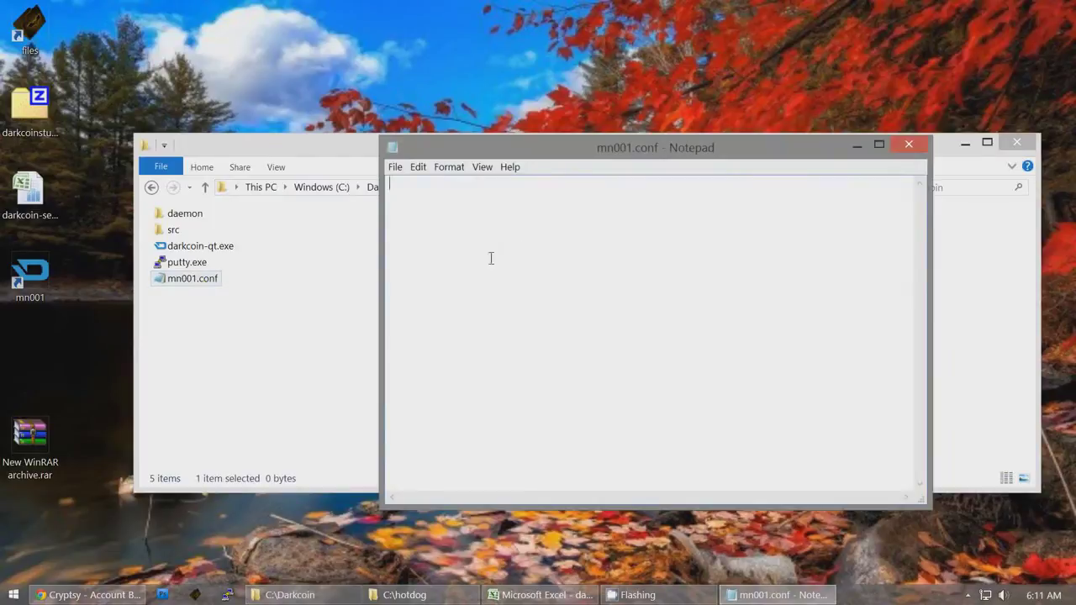
Replace the externalip placeholder in A91 with 108.61.202.229.
click(557, 594)
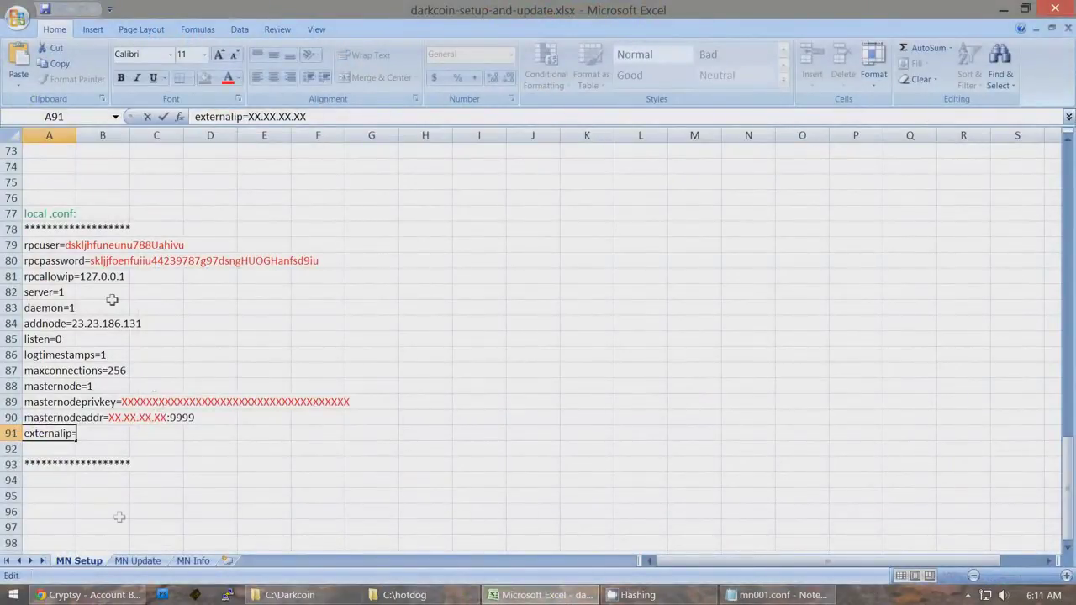
click(90, 565)
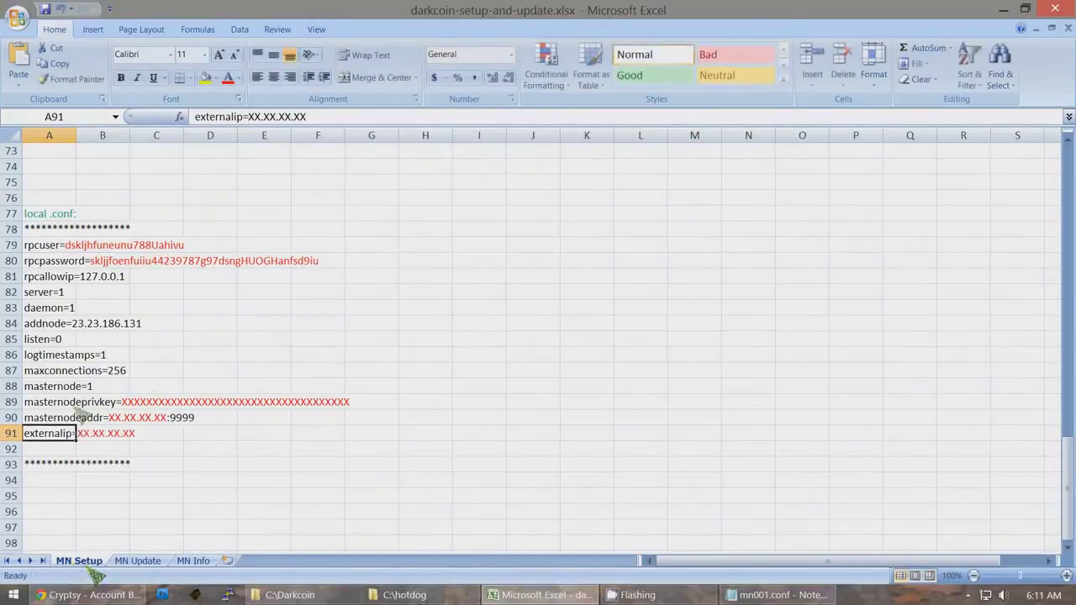
scroll(110, 255, up, 1)
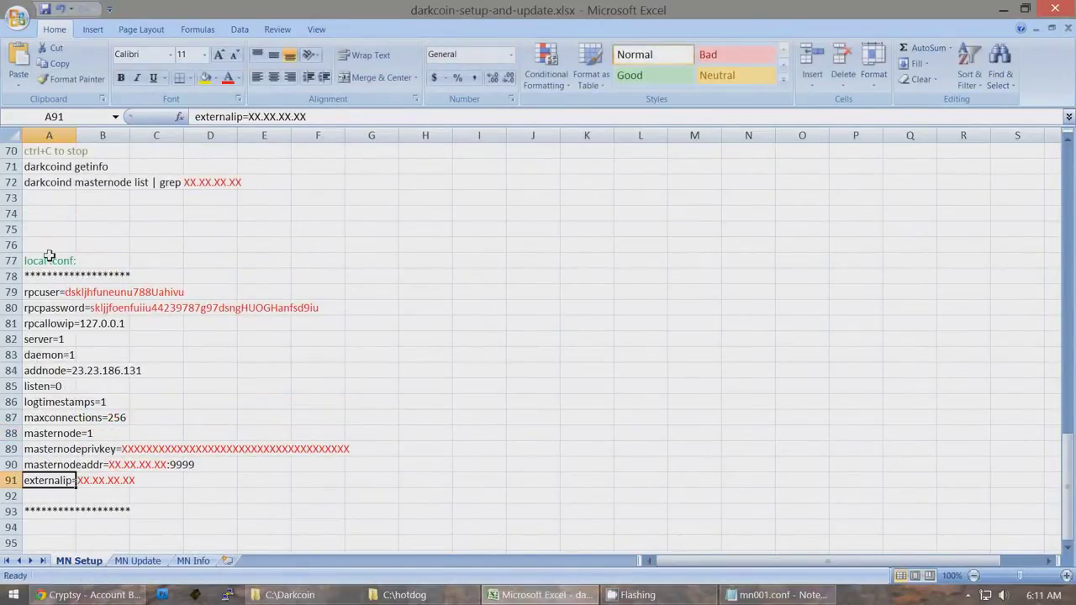
scroll(67, 279, down, 1)
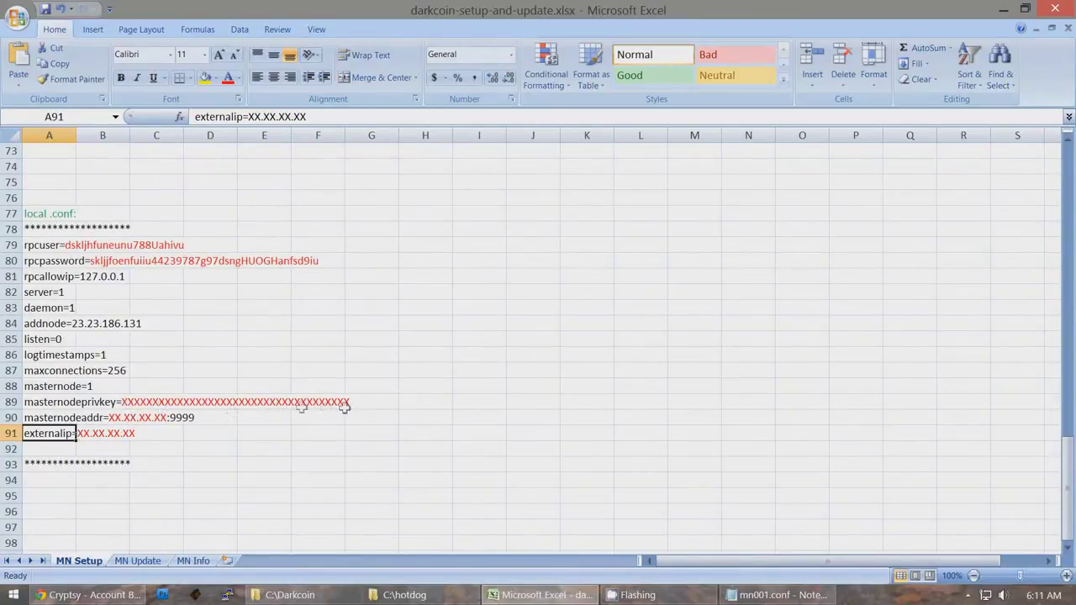
click(192, 561)
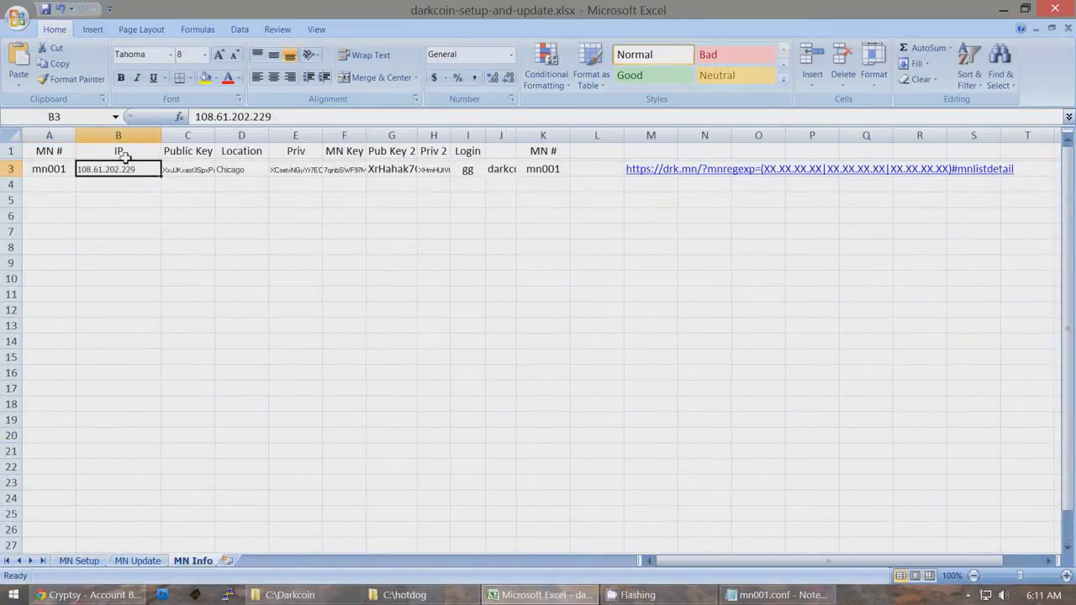
click(79, 561)
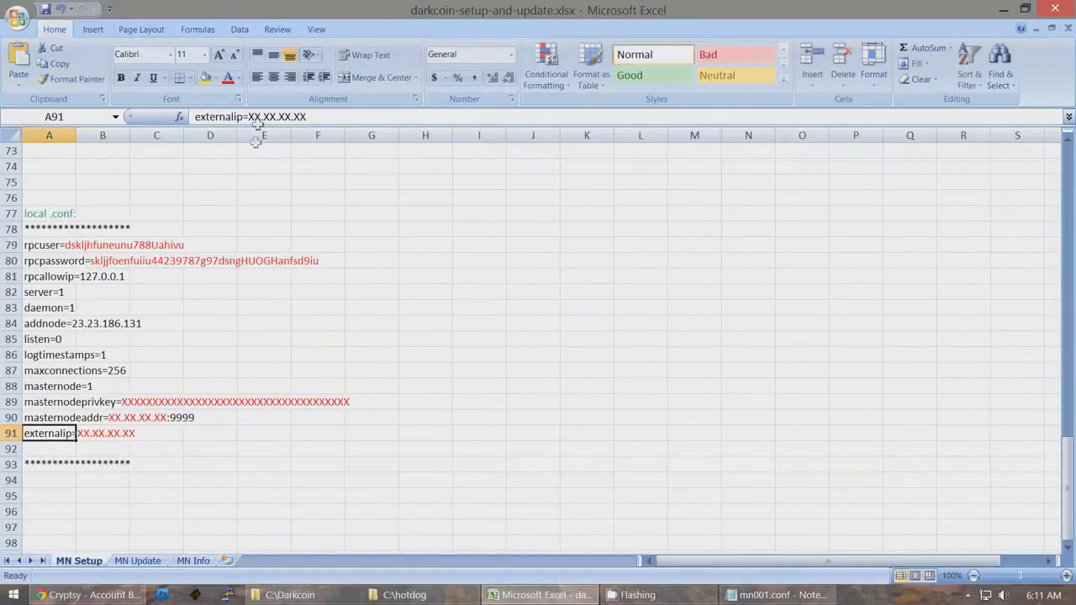
click(250, 117)
drag(251, 117, 307, 117)
right_click(304, 121)
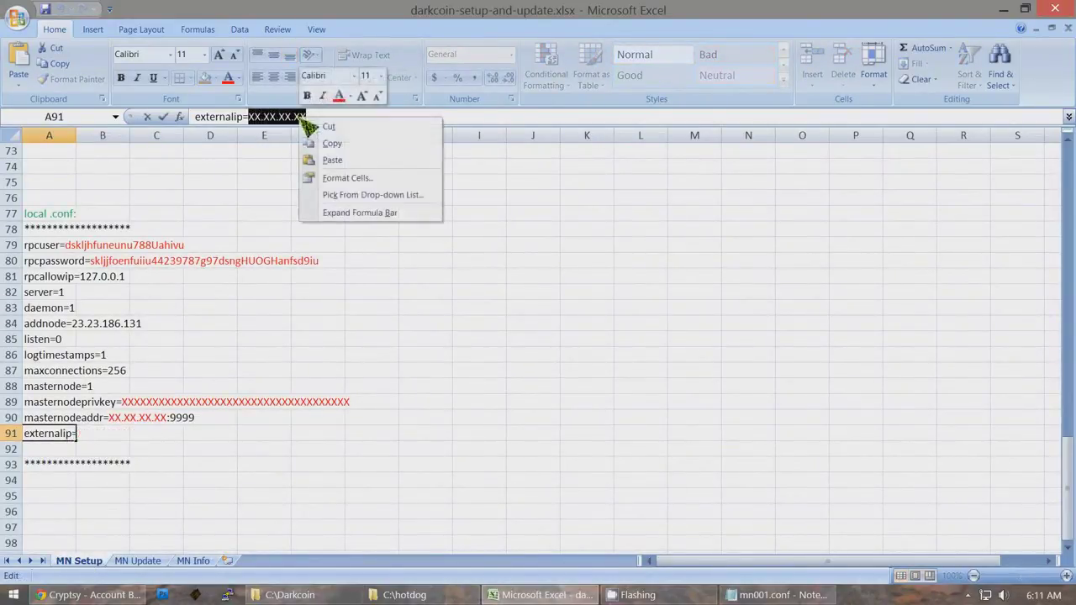
click(332, 160)
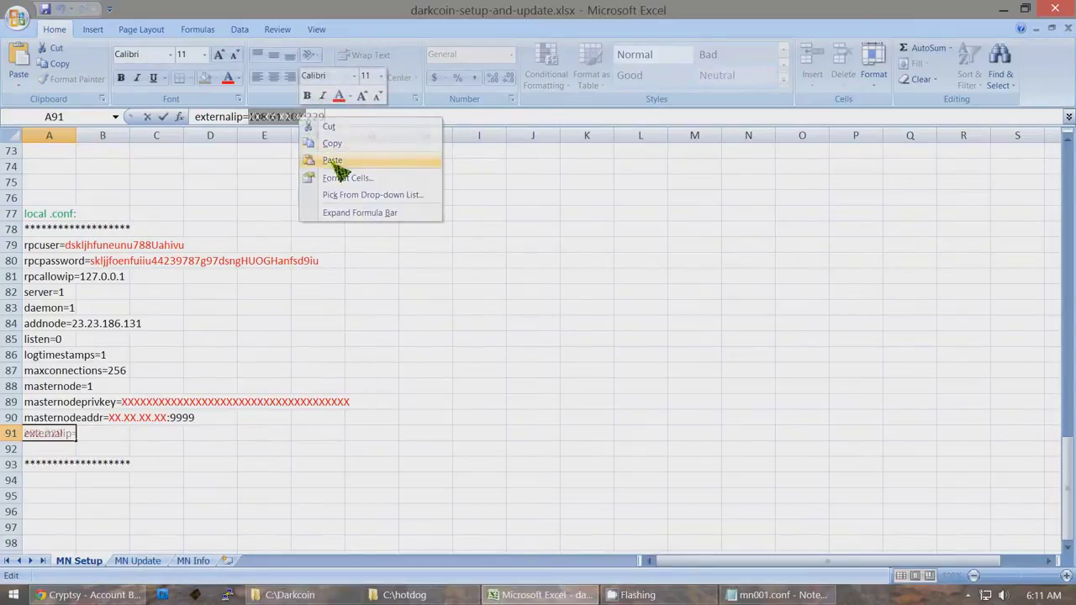
click(59, 418)
Set the masternodeaddr line in A90 to 108.61.202.229:9999.
click(280, 117)
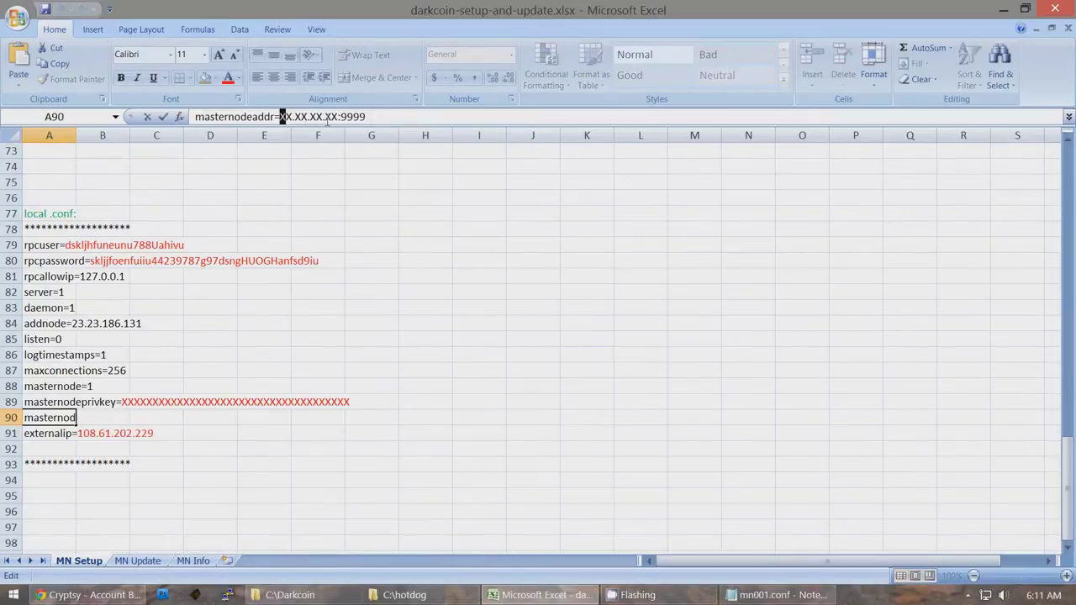
drag(326, 120, 340, 119)
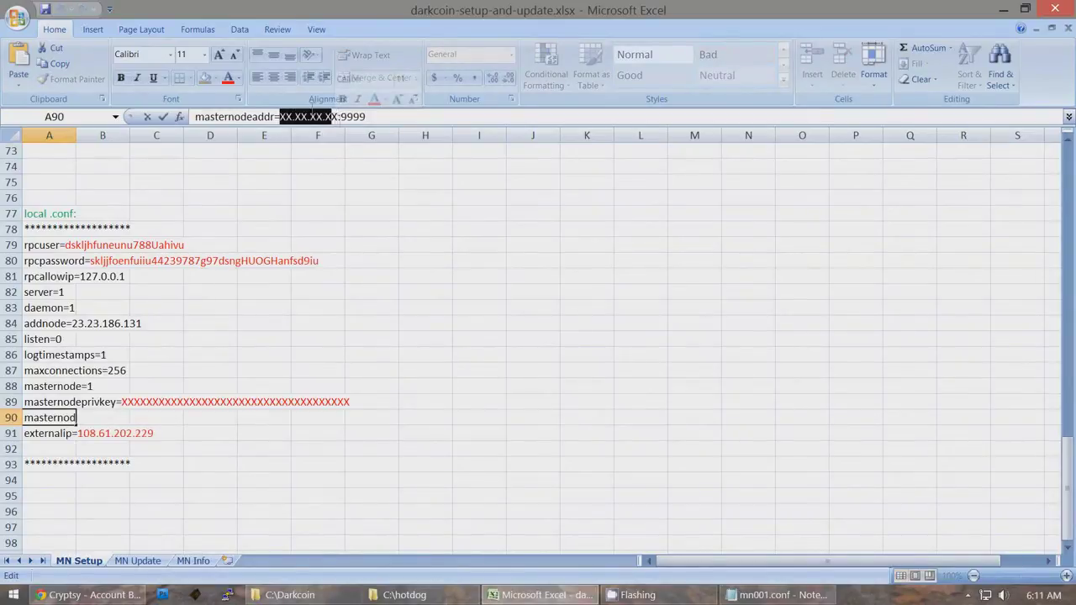
key(Delete)
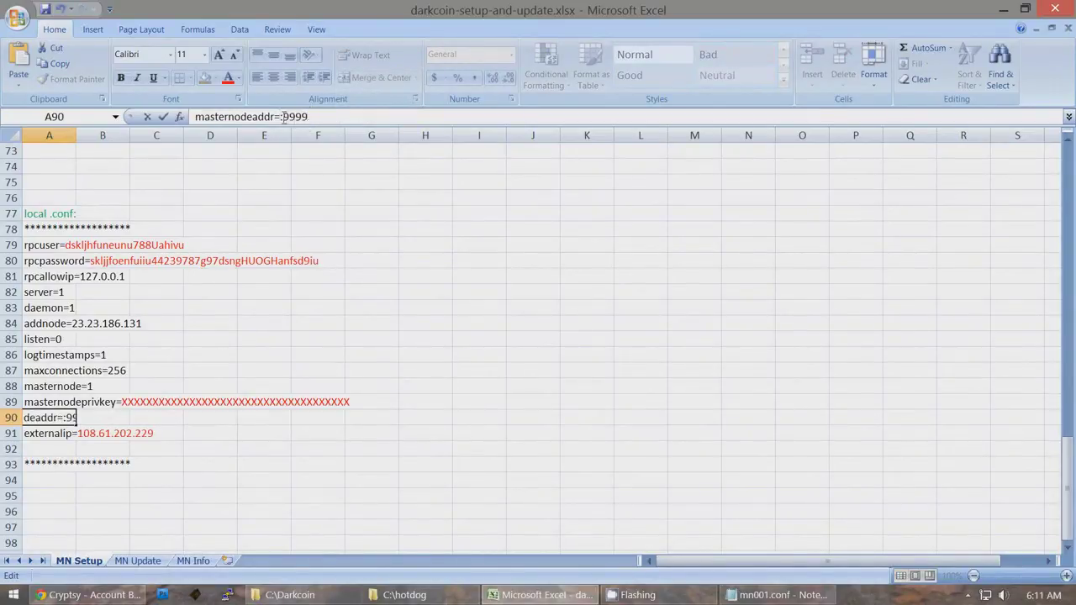
right_click(280, 117)
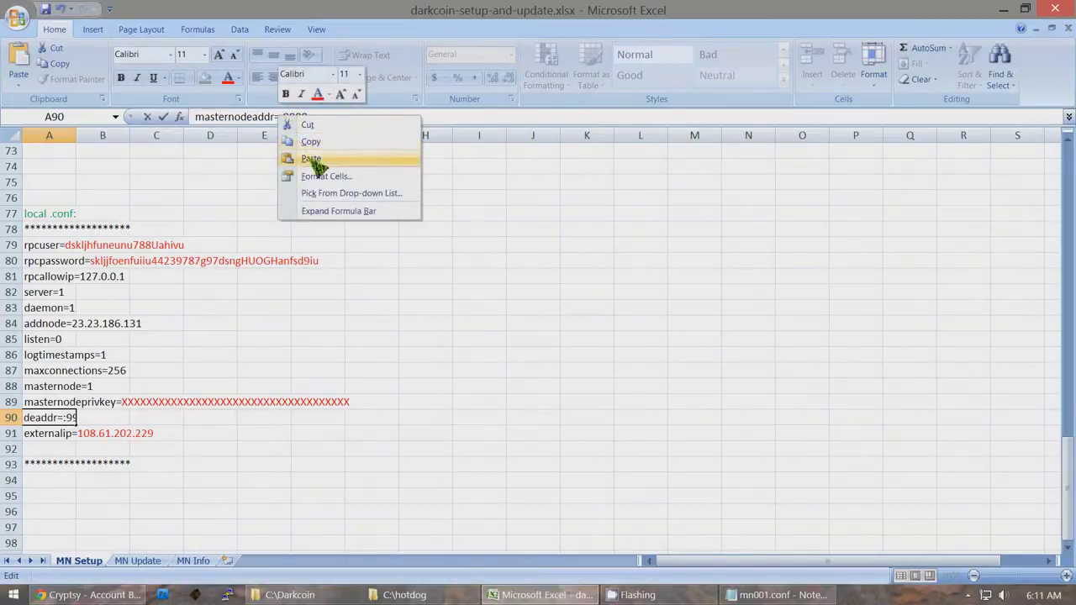
click(309, 158)
key(Return)
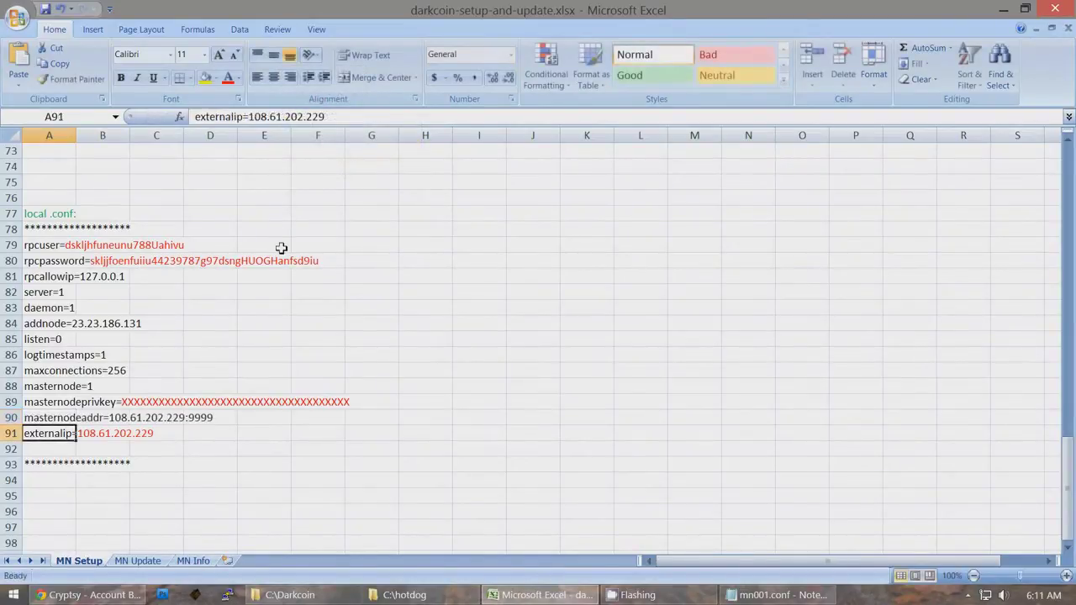
key(Up)
key(Up)
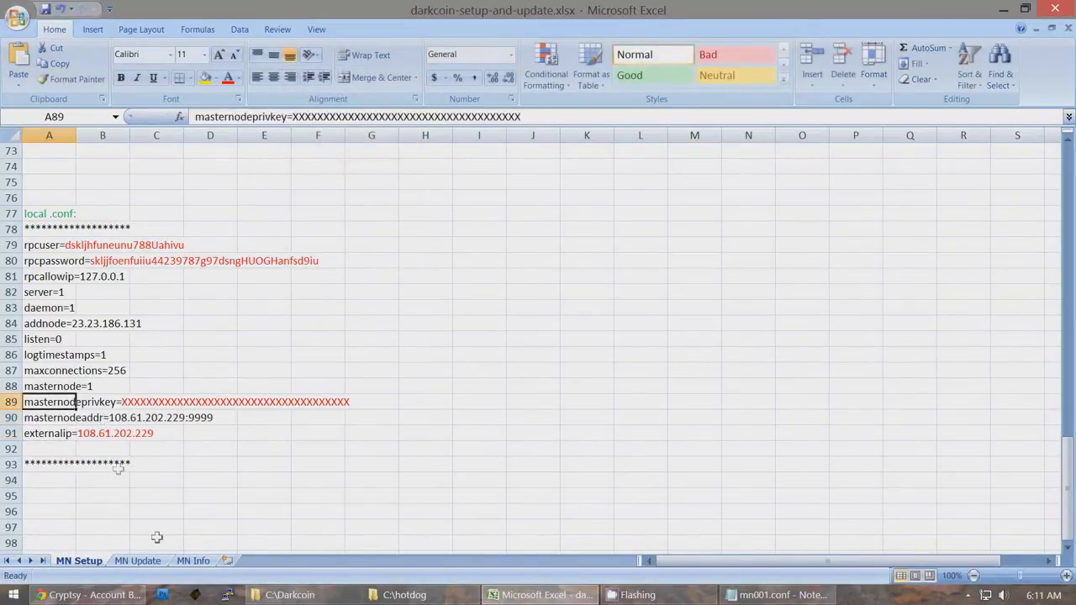
Paste the MN Key from MN Info cell F3 over the X's in A89's masternodeprivkey line.
click(193, 561)
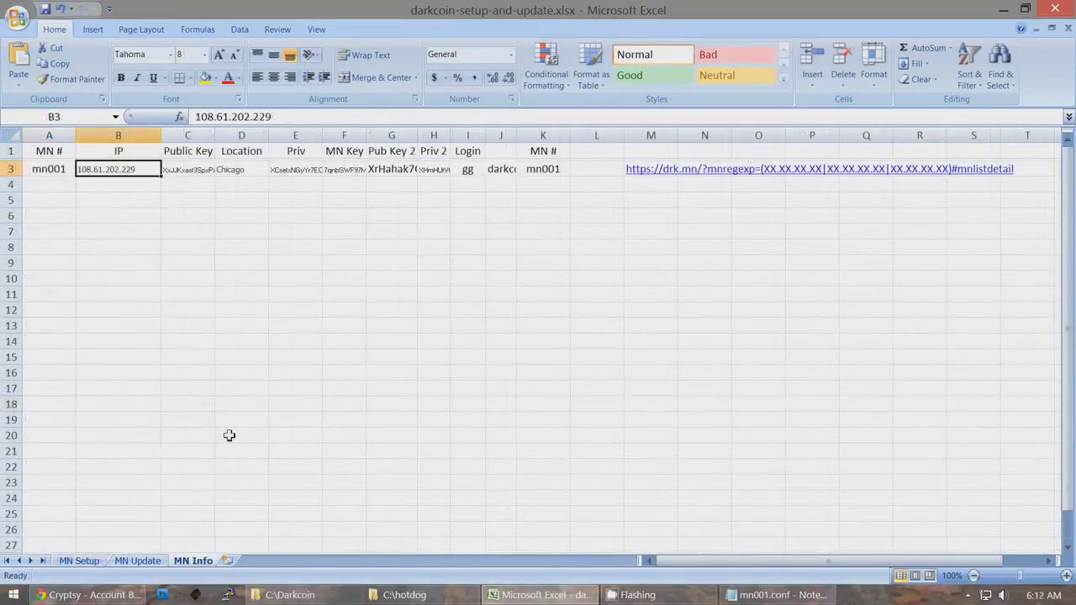
click(354, 173)
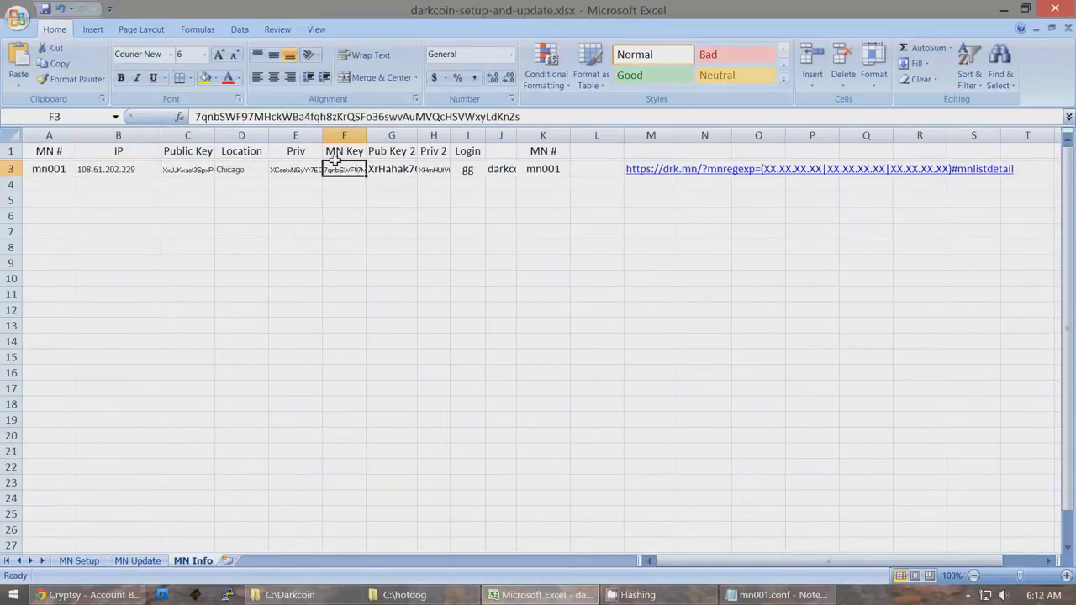
drag(535, 117, 200, 121)
right_click(205, 118)
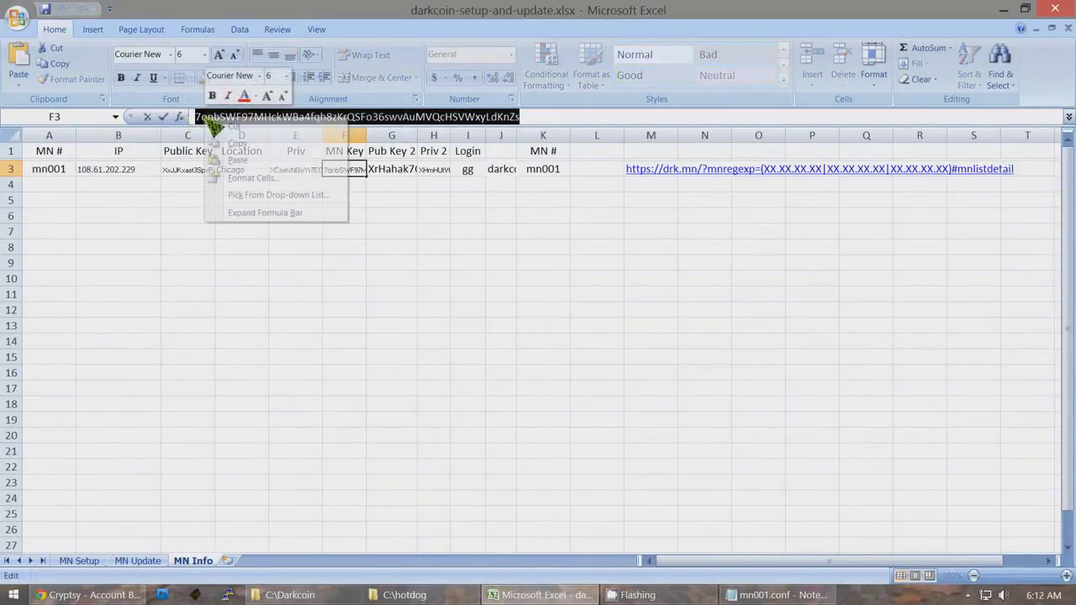
click(241, 144)
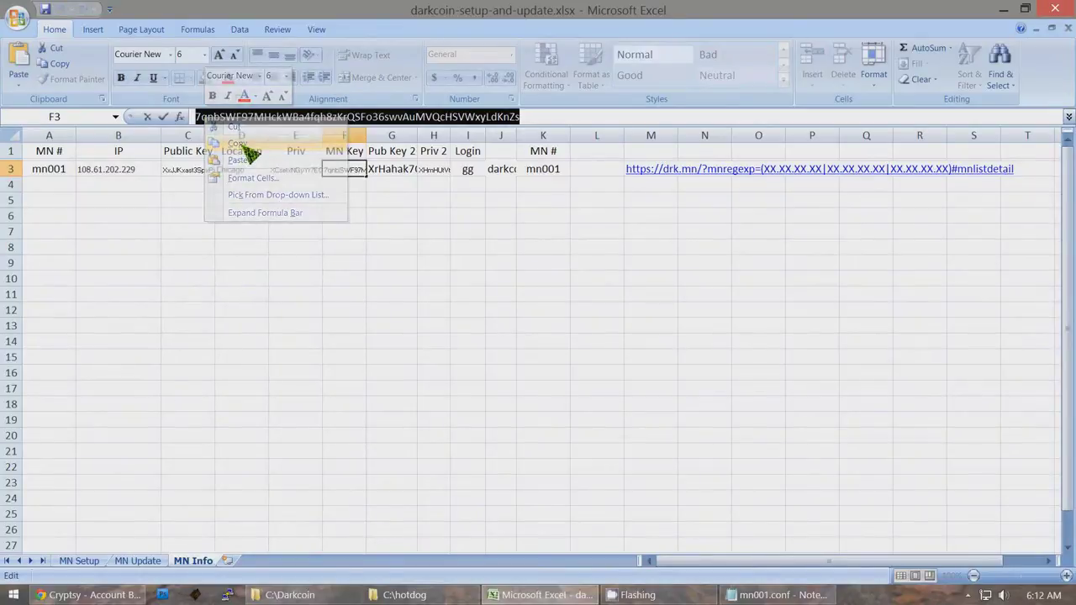
click(81, 562)
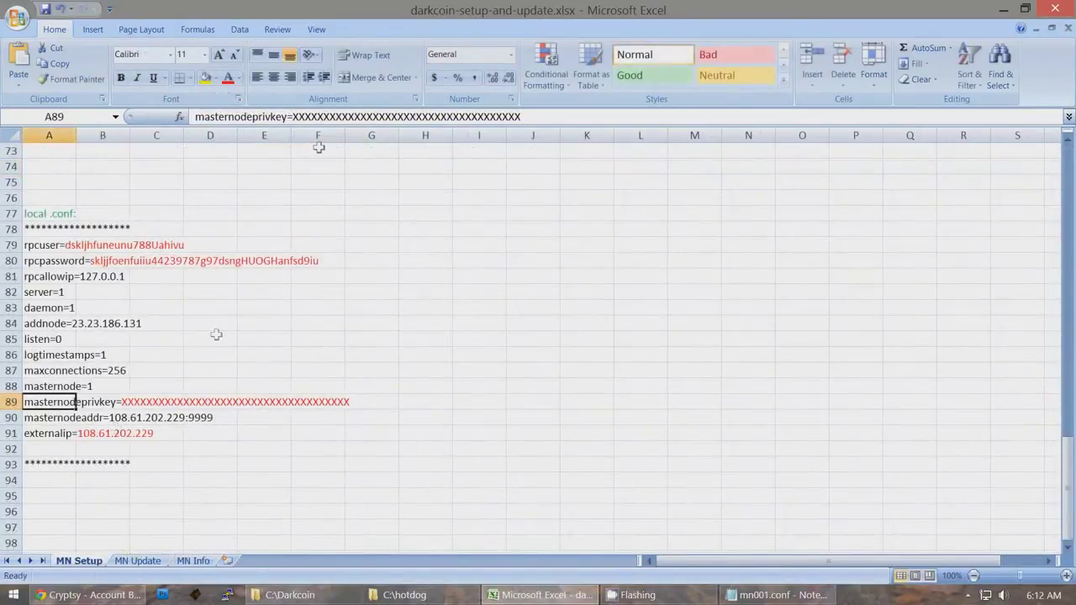
drag(294, 116, 543, 125)
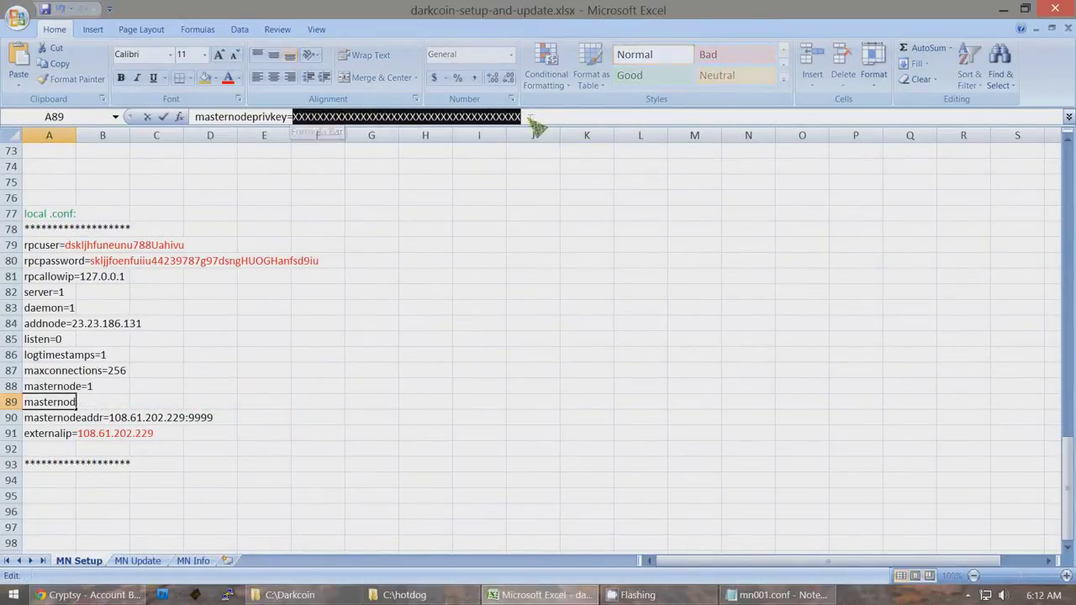
right_click(543, 125)
click(563, 161)
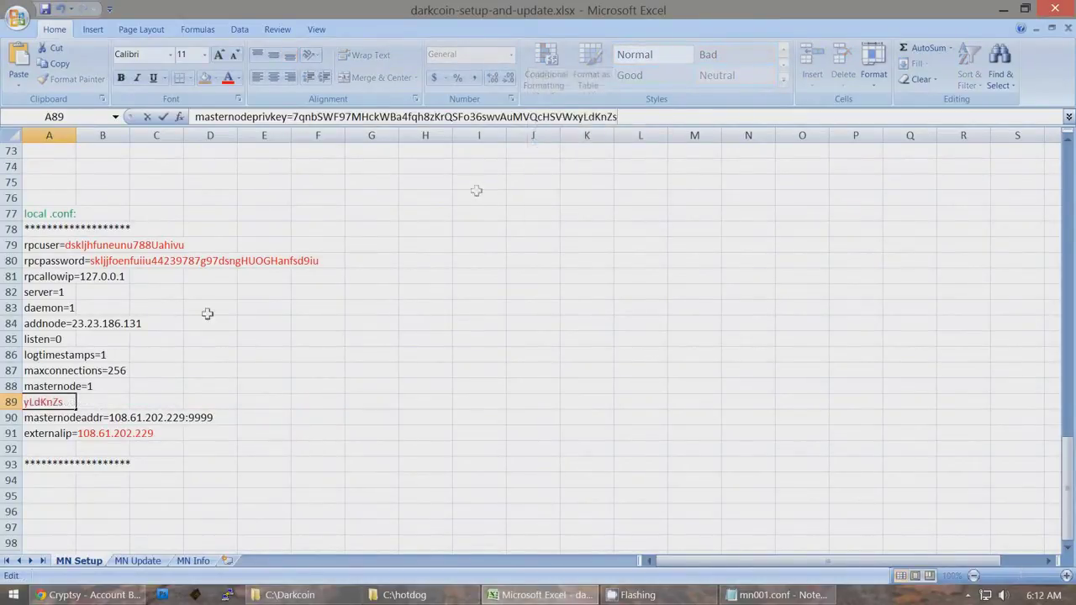
key(Return)
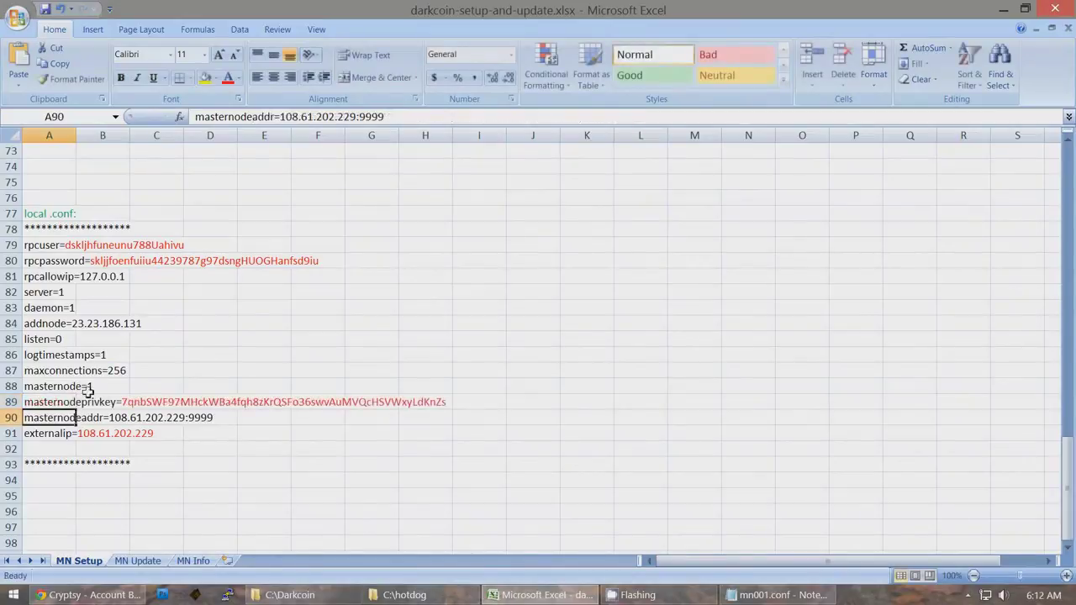
click(43, 246)
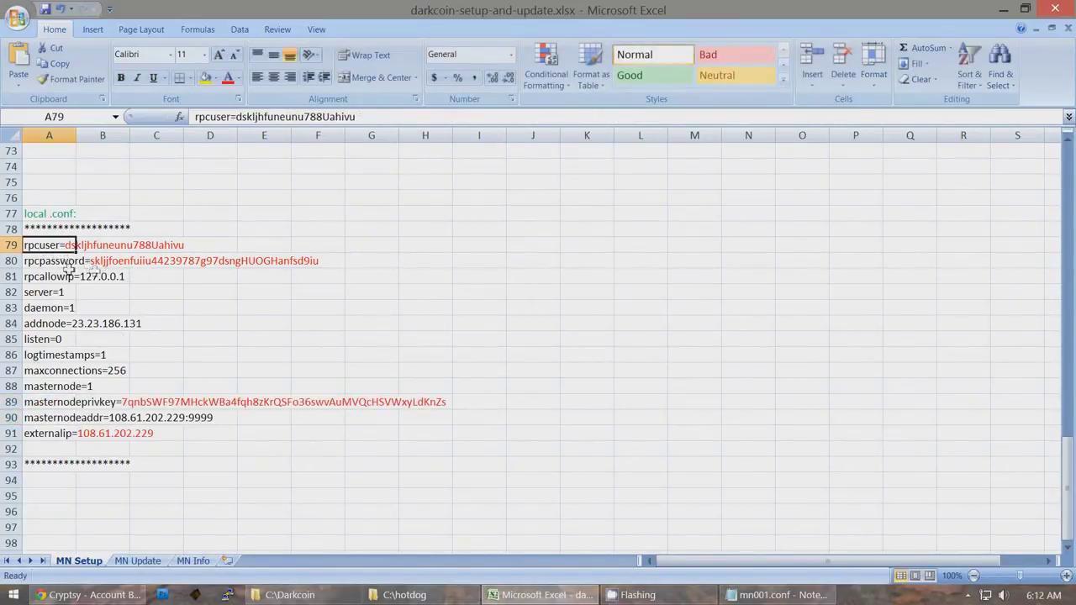
Copy config rows A79:A92 into mn001.conf, save it, and close Notepad.
drag(42, 386, 46, 447)
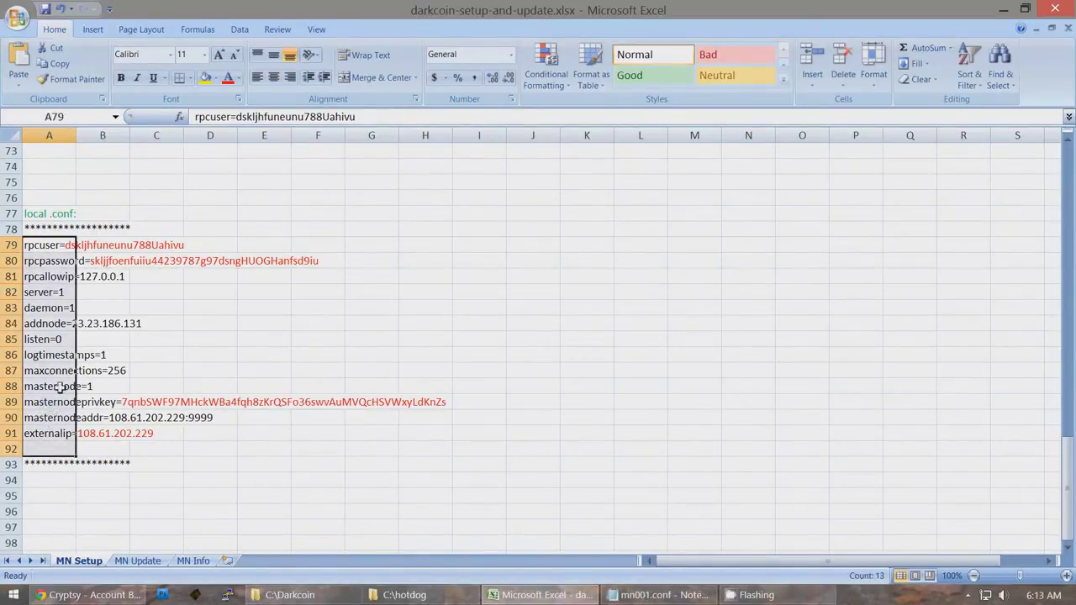
key(ctrl+c)
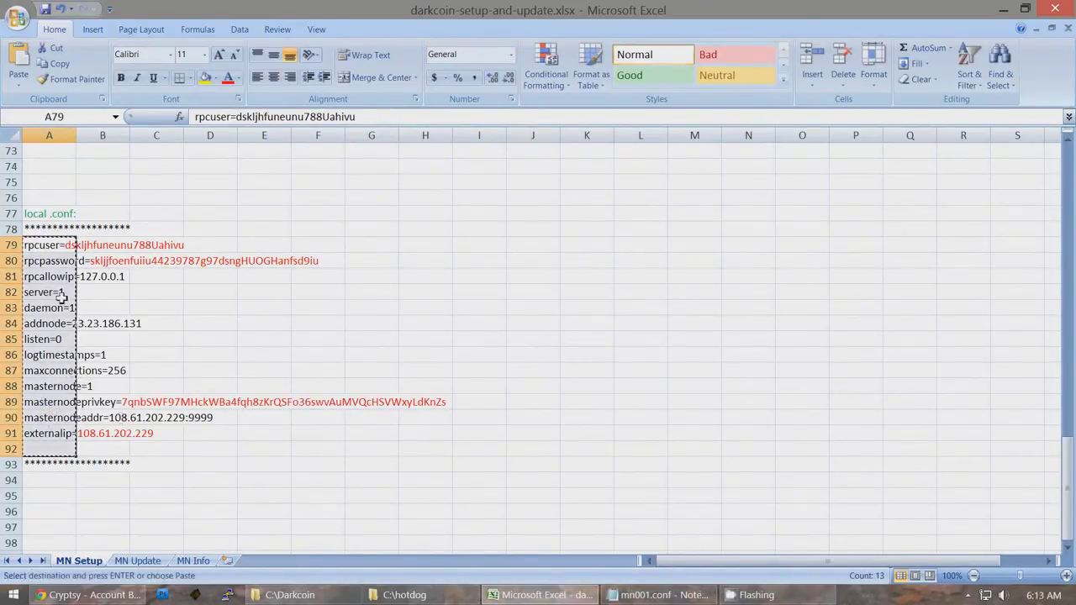
click(627, 596)
right_click(486, 258)
click(532, 312)
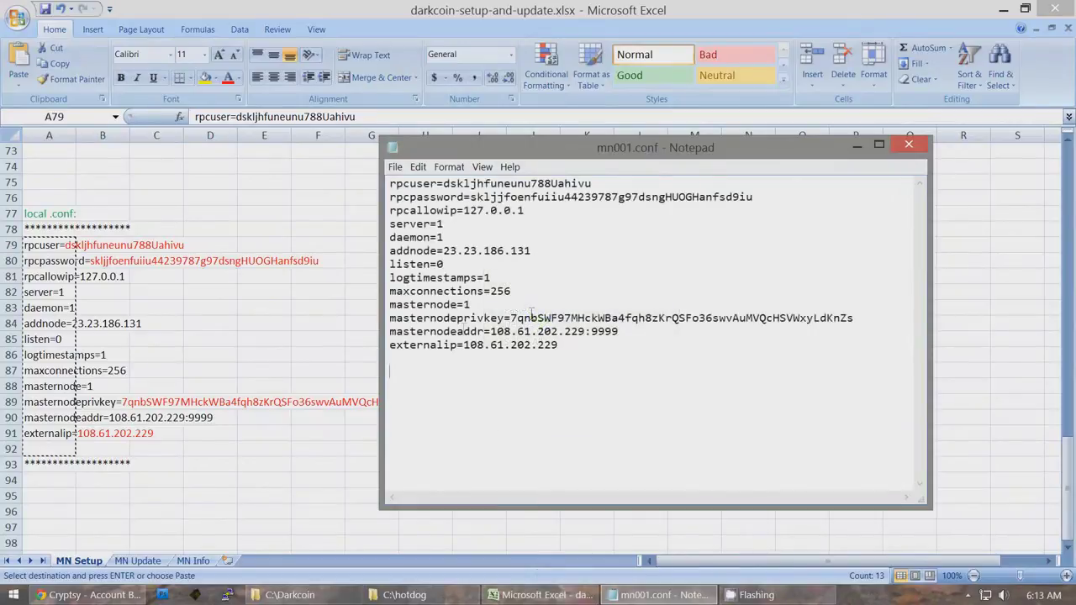
click(395, 166)
click(415, 213)
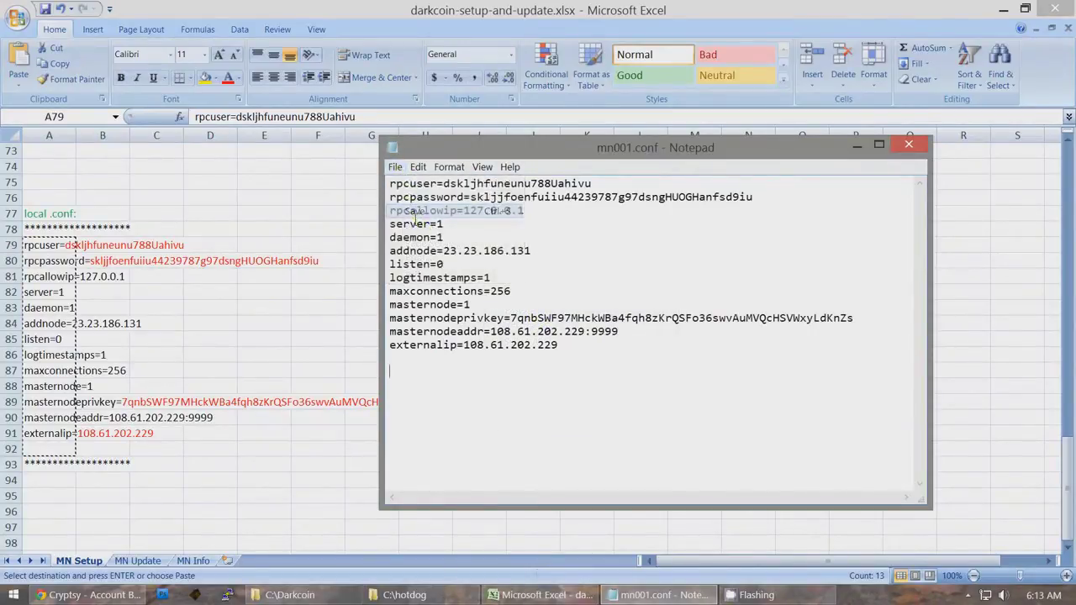
click(909, 145)
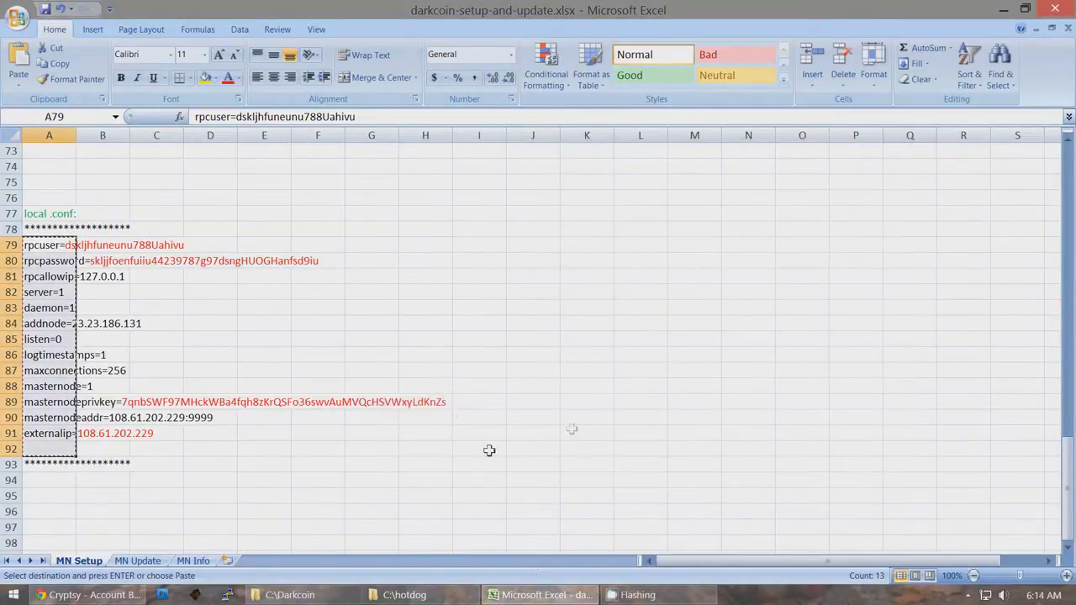
click(52, 448)
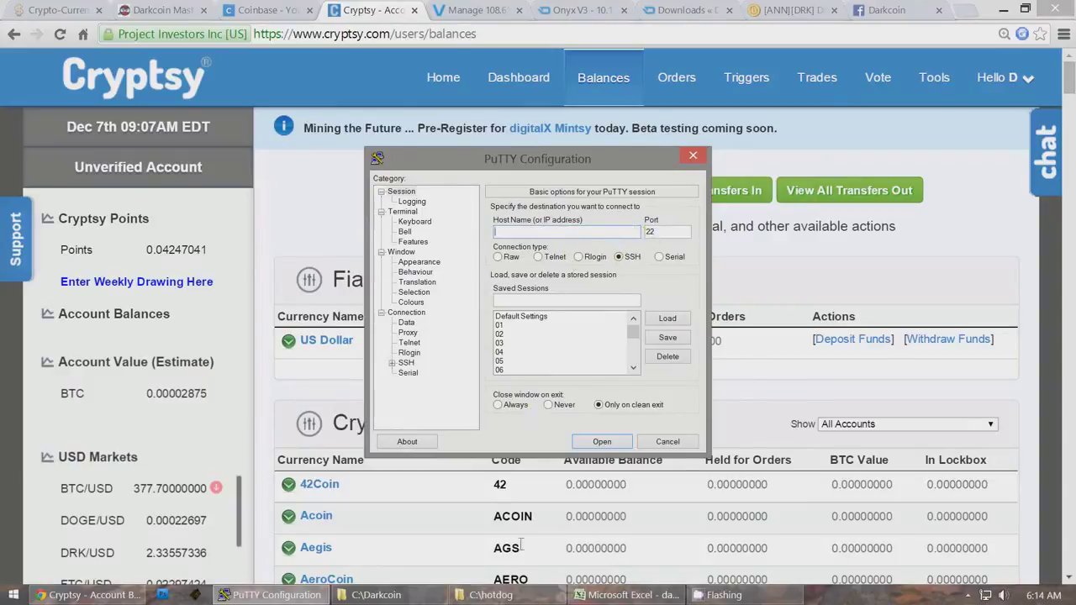
key(alt+Tab)
click(118, 174)
key(F2)
key(shift+Home)
click(290, 595)
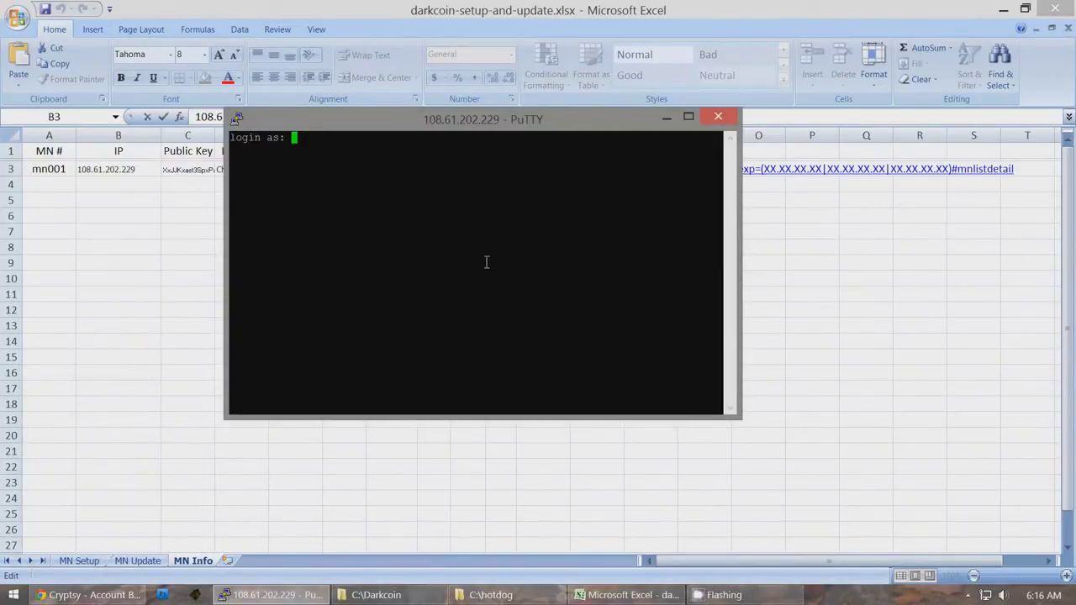
text(oot)
click(80, 596)
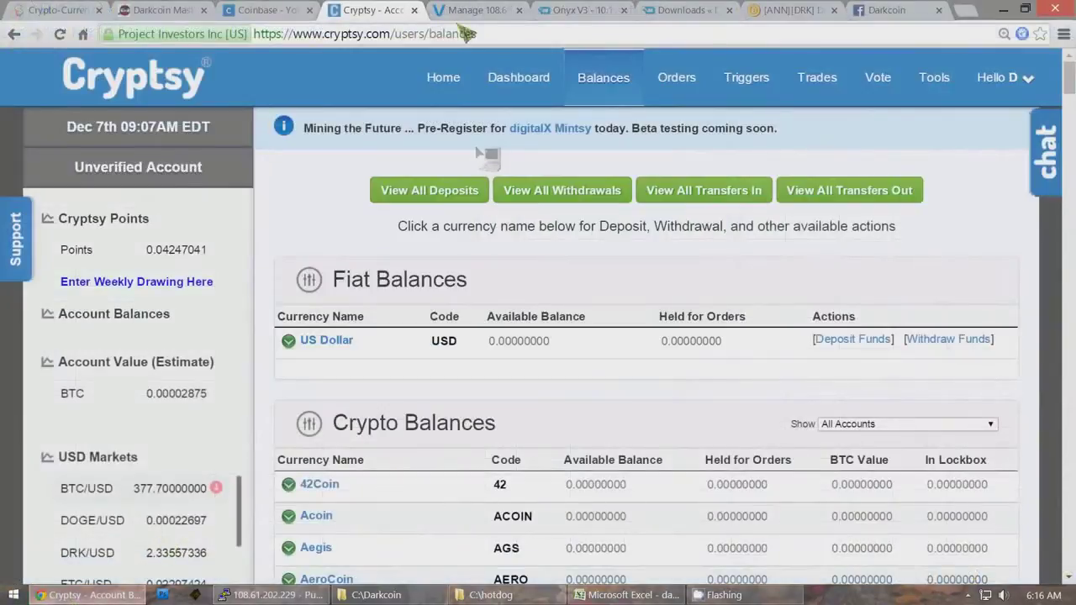
click(471, 10)
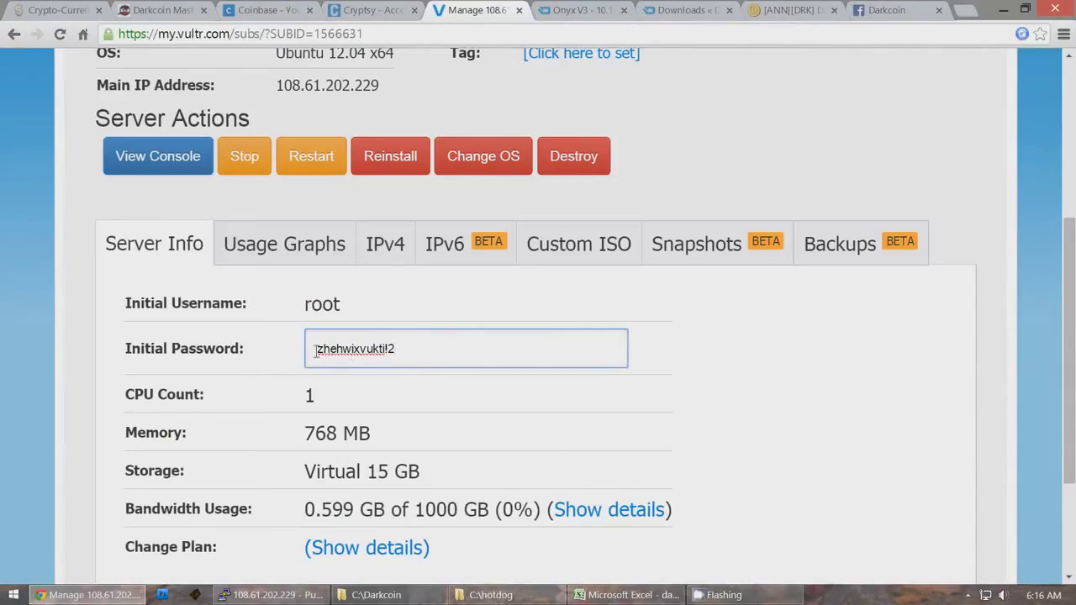
Log in to the server as root with Vultr's initial password.
drag(404, 348, 301, 353)
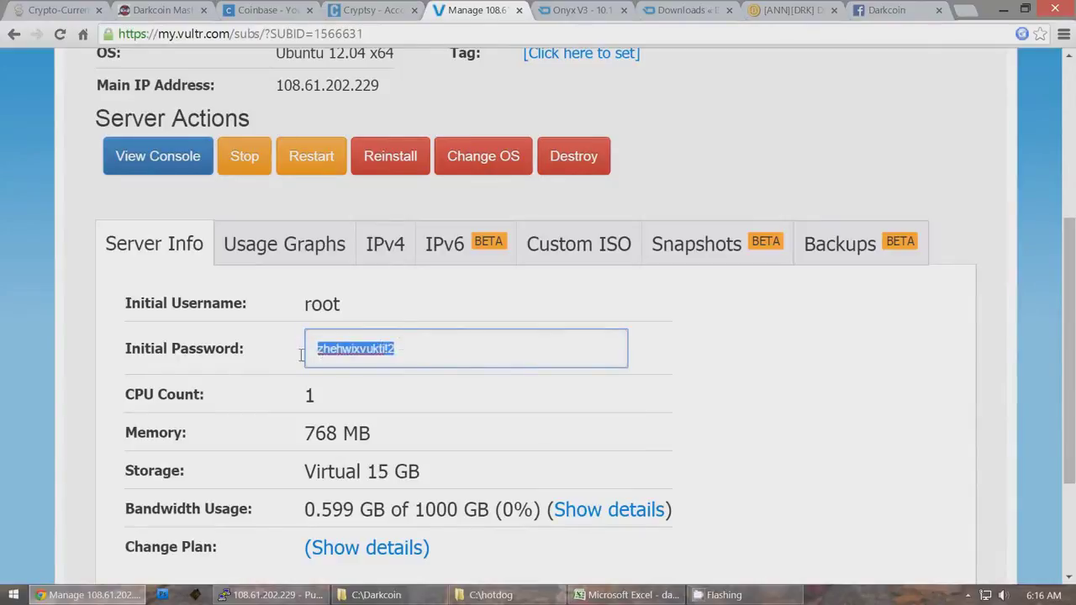
right_click(344, 353)
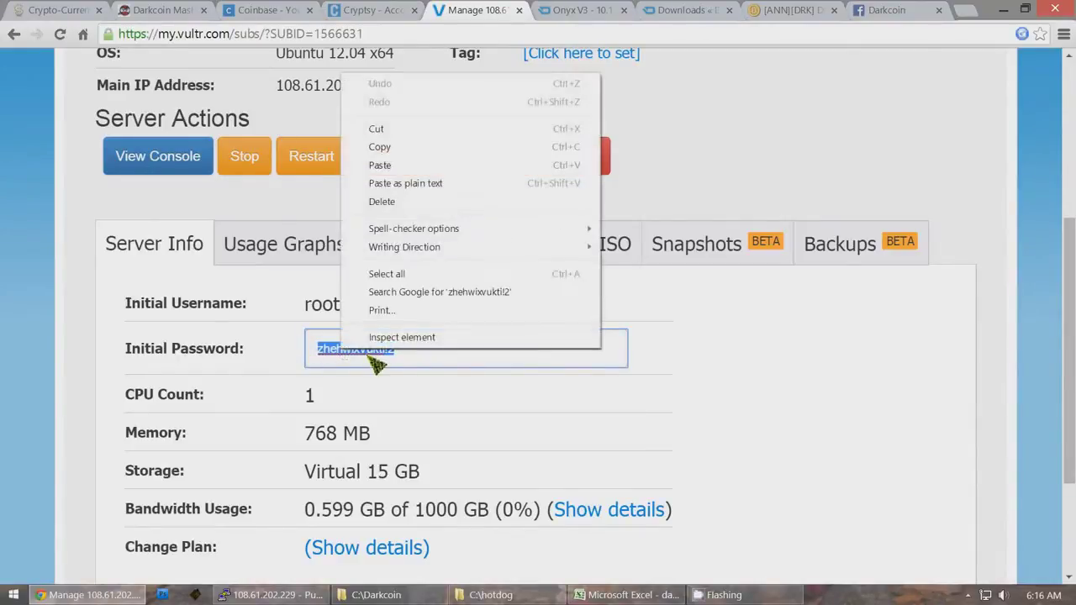
click(387, 152)
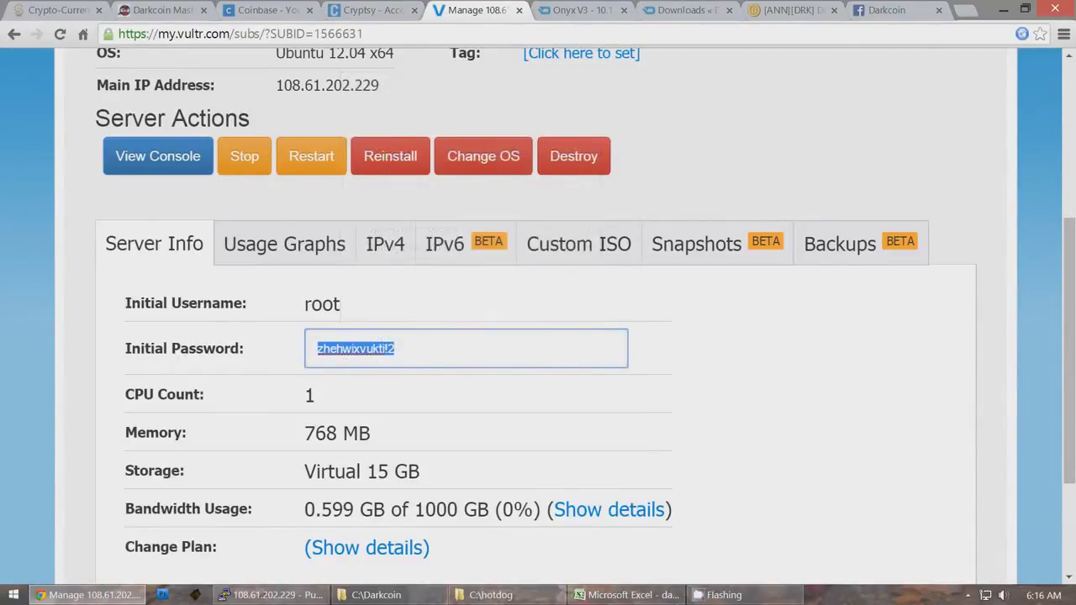
click(315, 596)
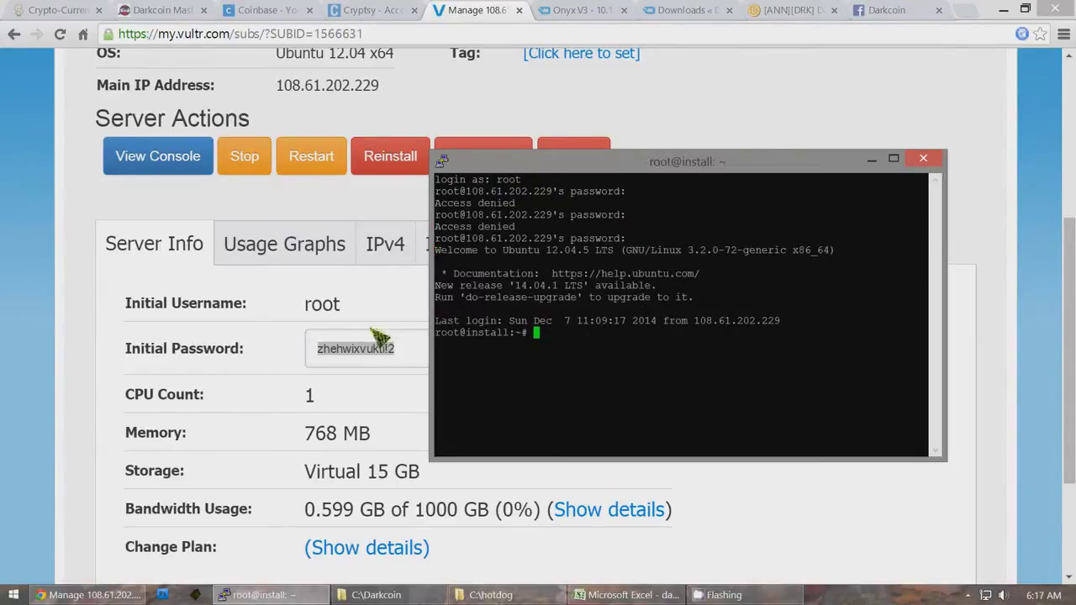
Change the root password with passwd and clear the terminal.
text(pas)
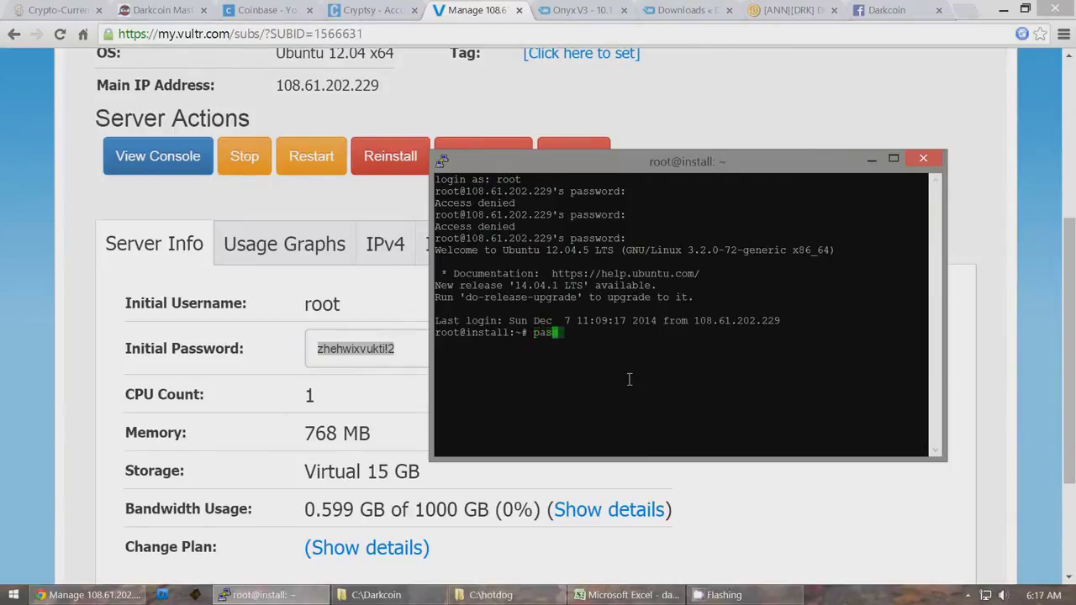
text(swd)
key(Return)
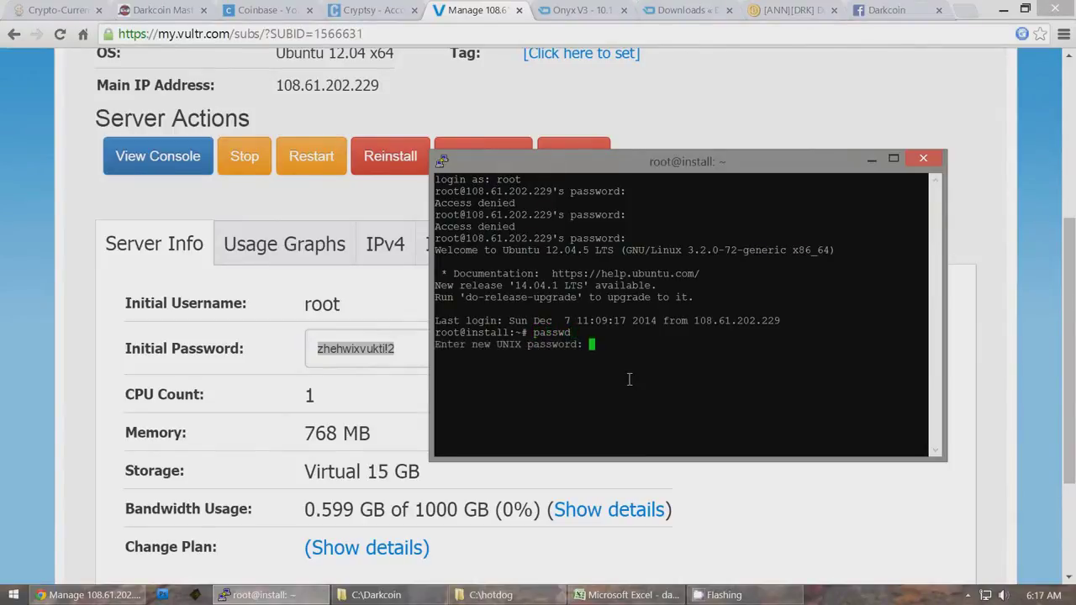
key(Return)
key(Return)
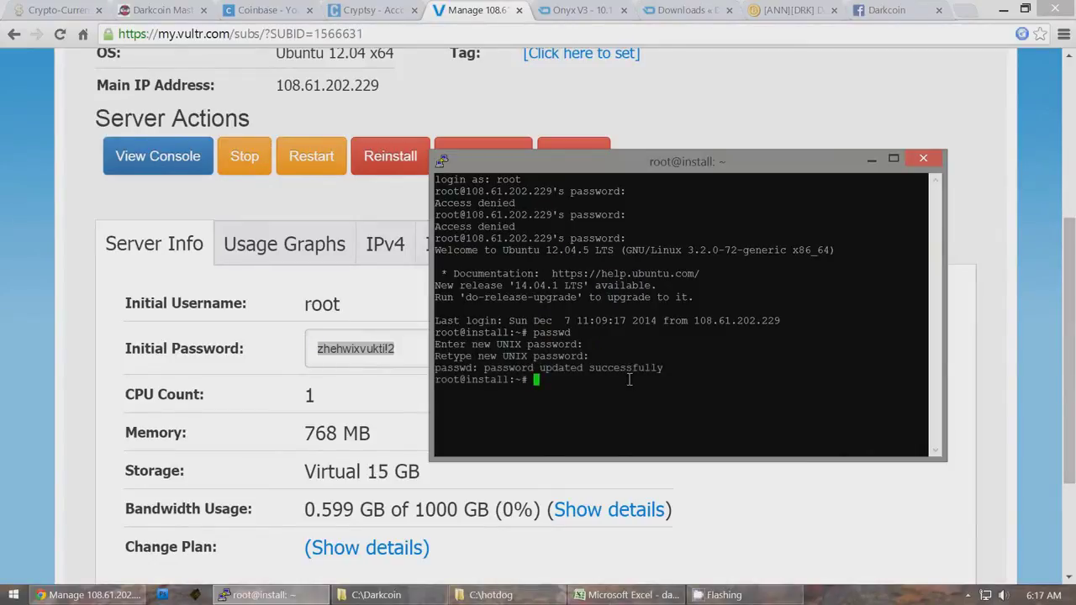
key(ctrl+l)
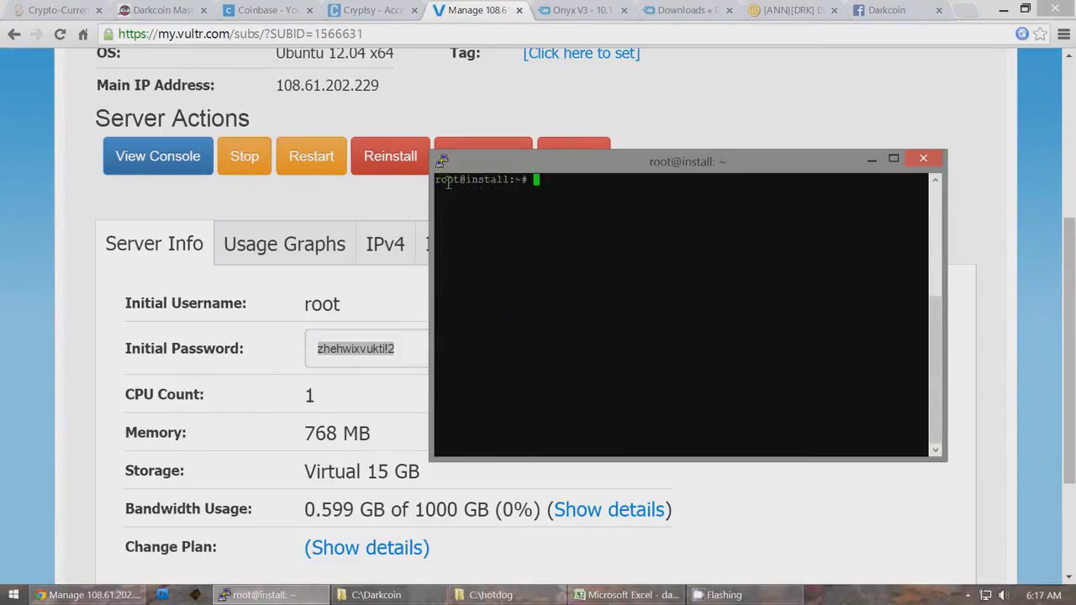
Bring Excel's MN Setup sheet forward and scroll down to the server hardening commands.
click(81, 273)
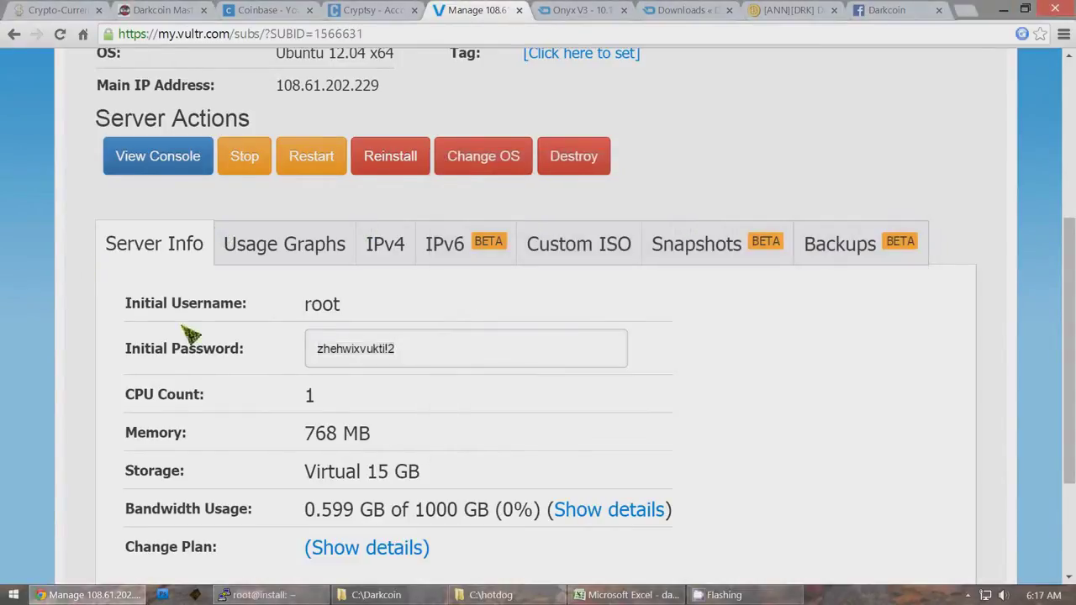
click(145, 598)
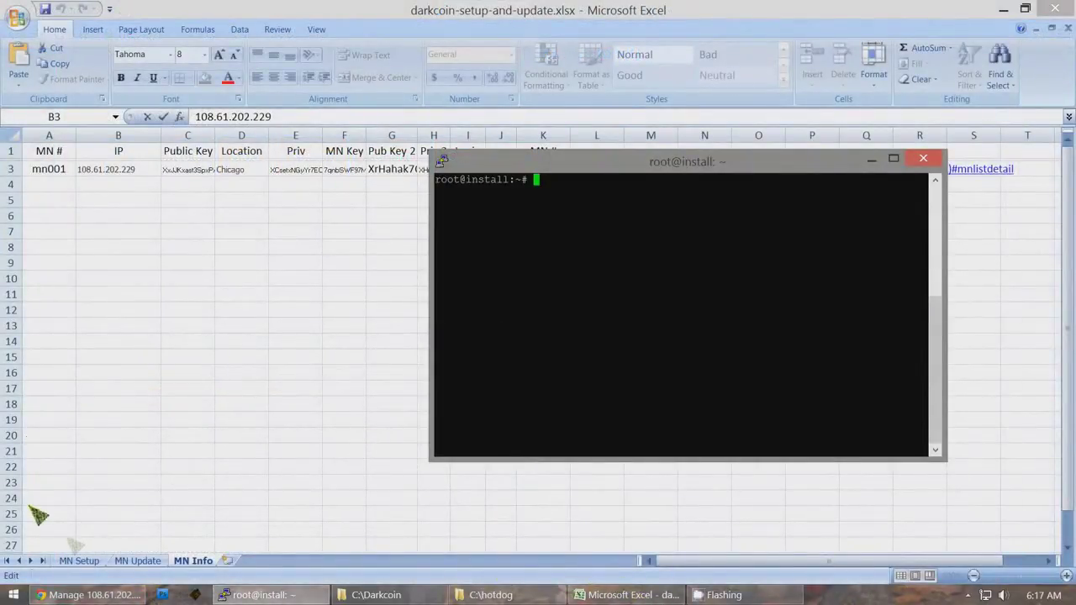
click(81, 561)
click(91, 562)
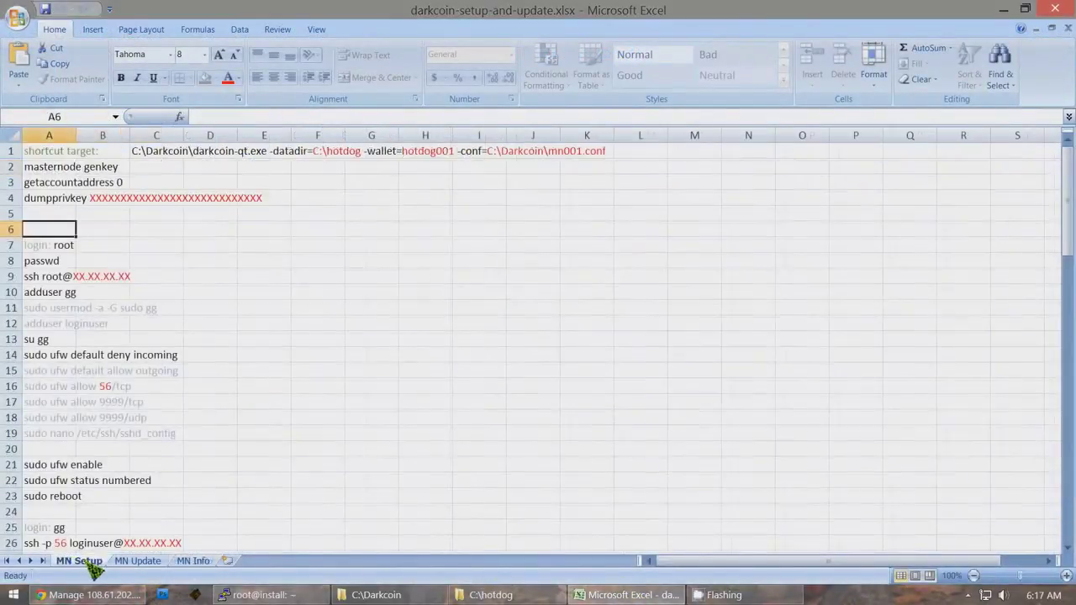
click(154, 241)
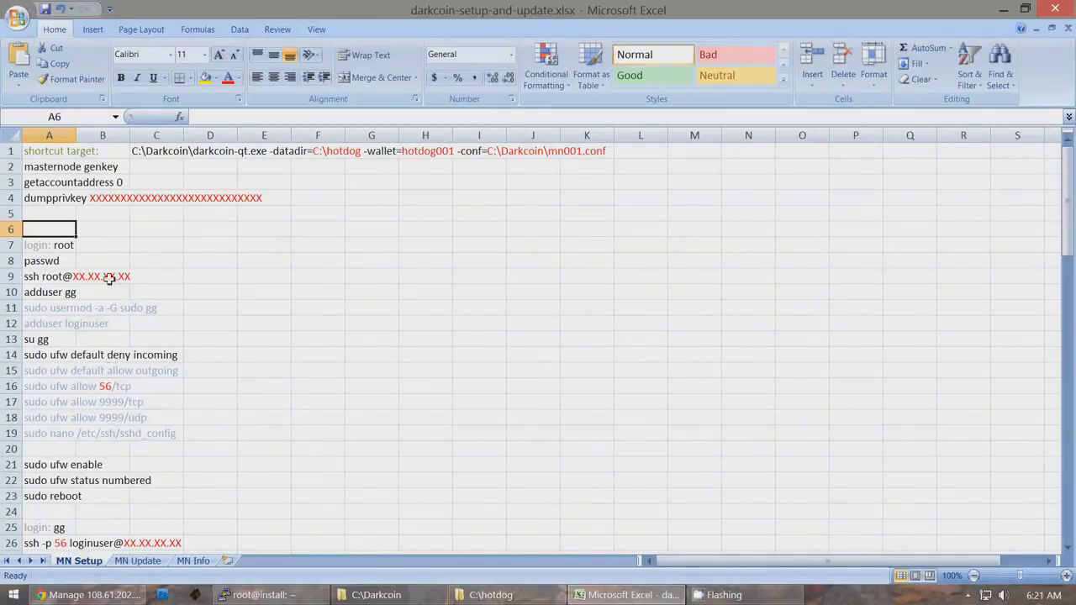
click(195, 561)
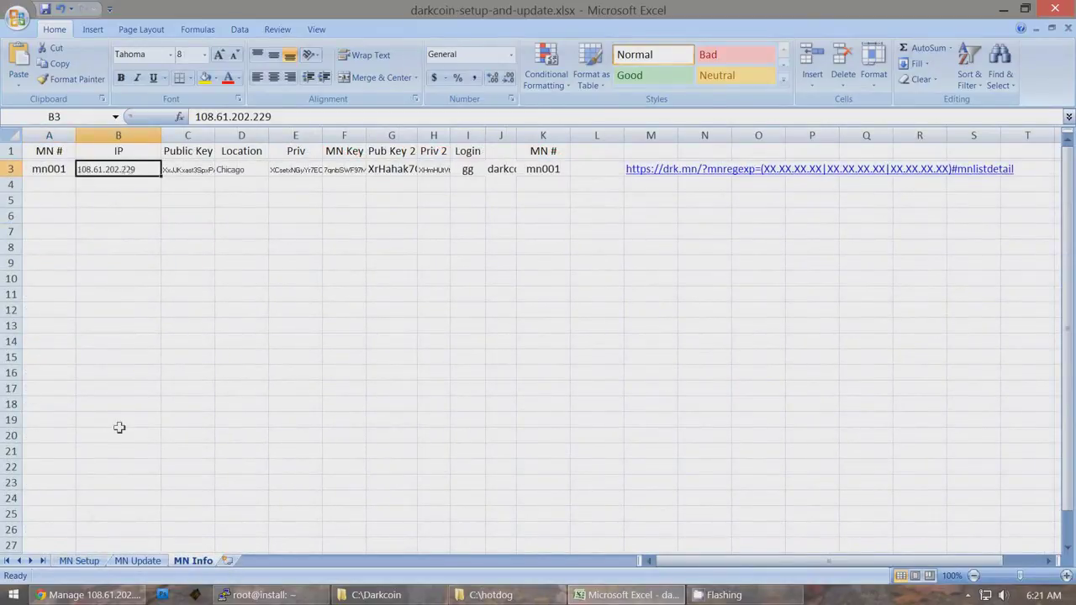
click(79, 561)
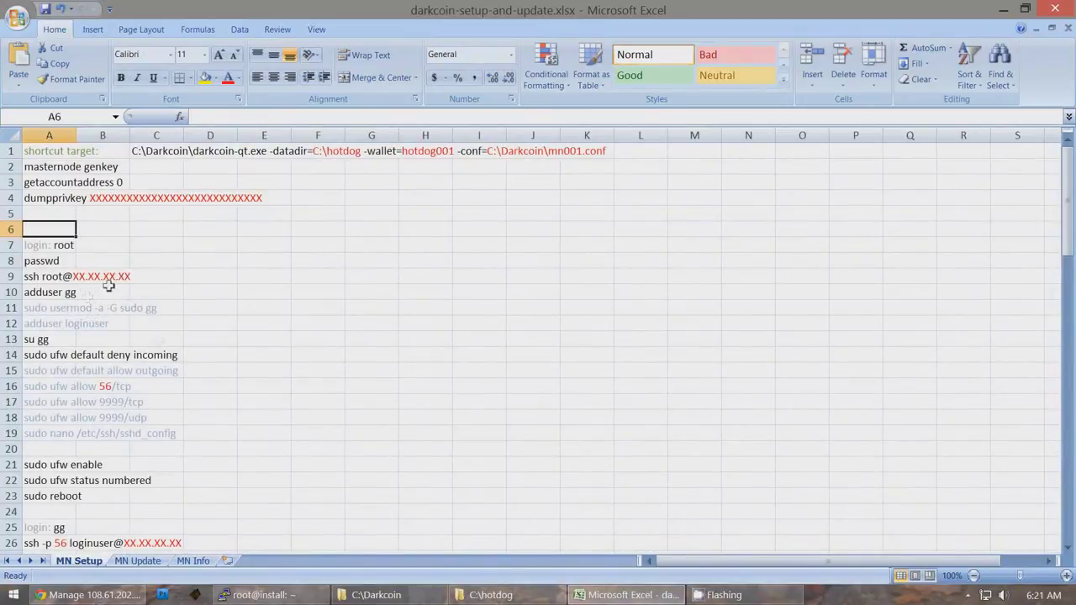
scroll(160, 348, down, 3)
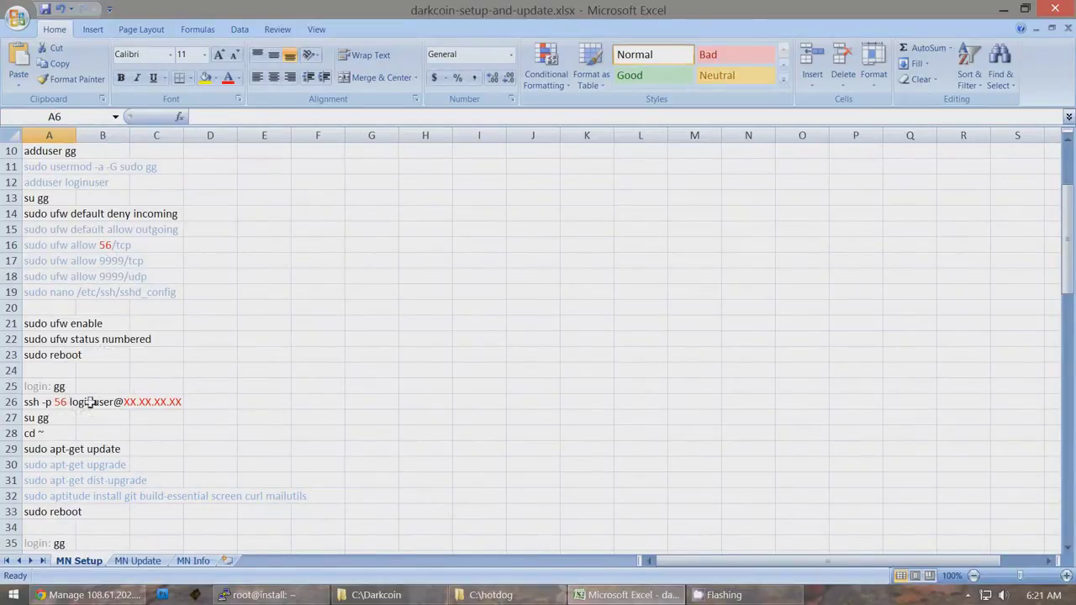
Scroll down the MN Setup sheet through the remote .conf block.
scroll(193, 391, down, 2)
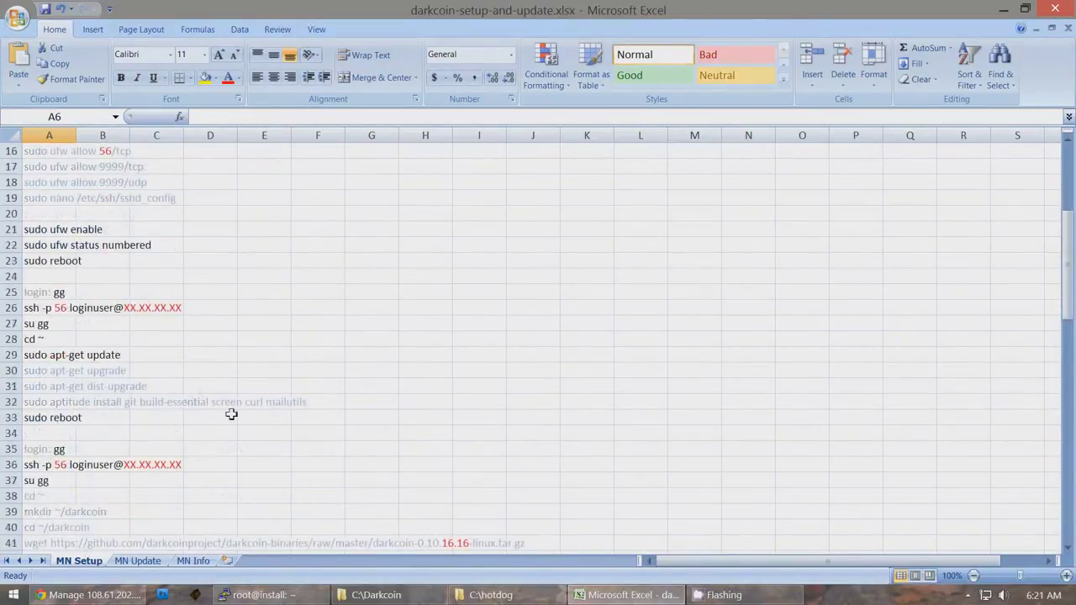
scroll(210, 403, down, 4)
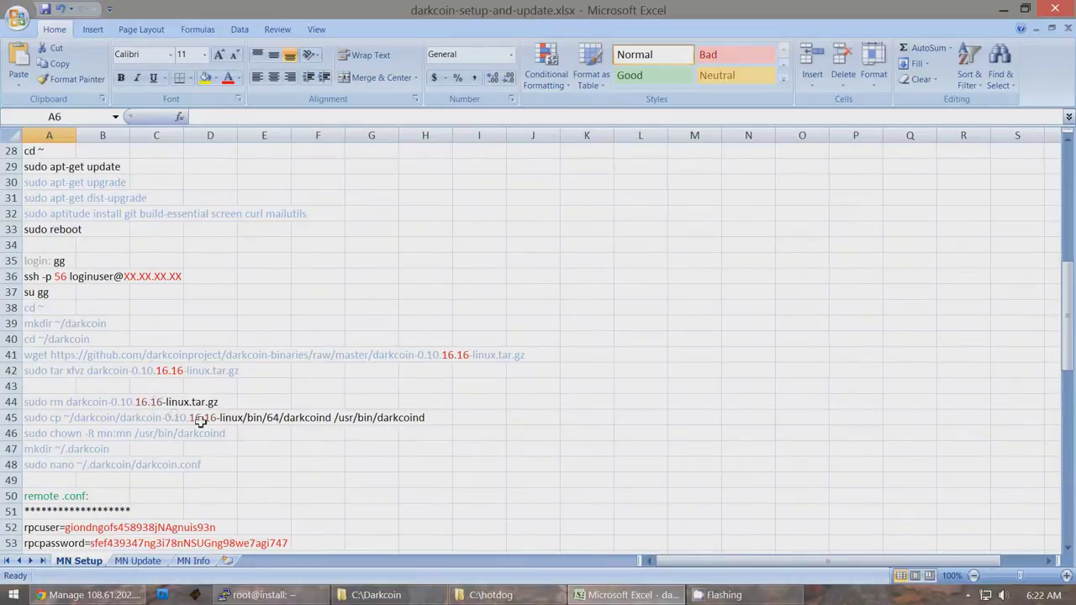
scroll(286, 444, down, 1)
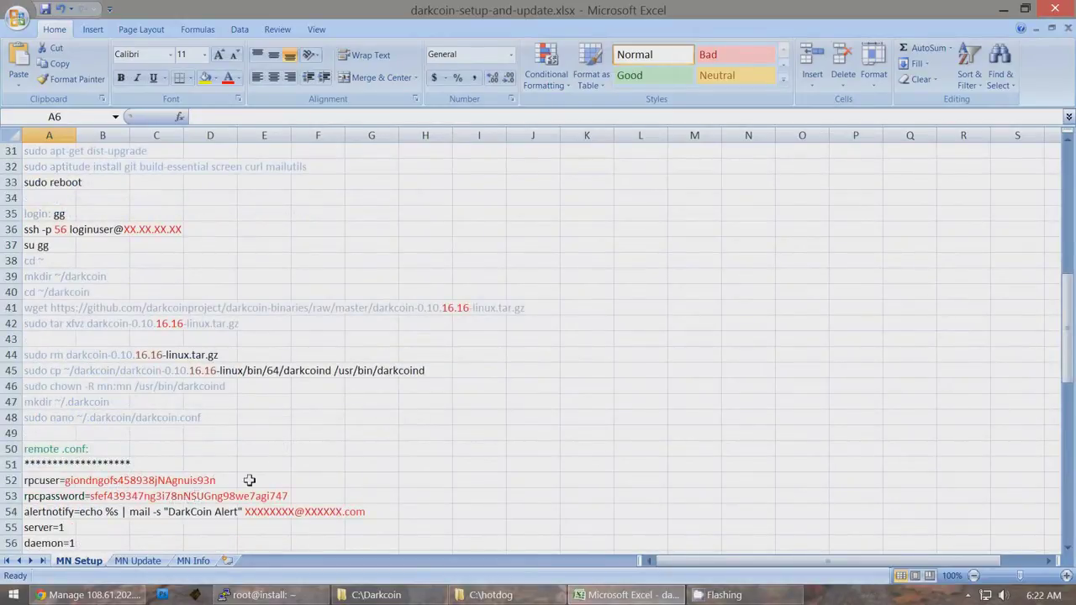
scroll(236, 477, down, 2)
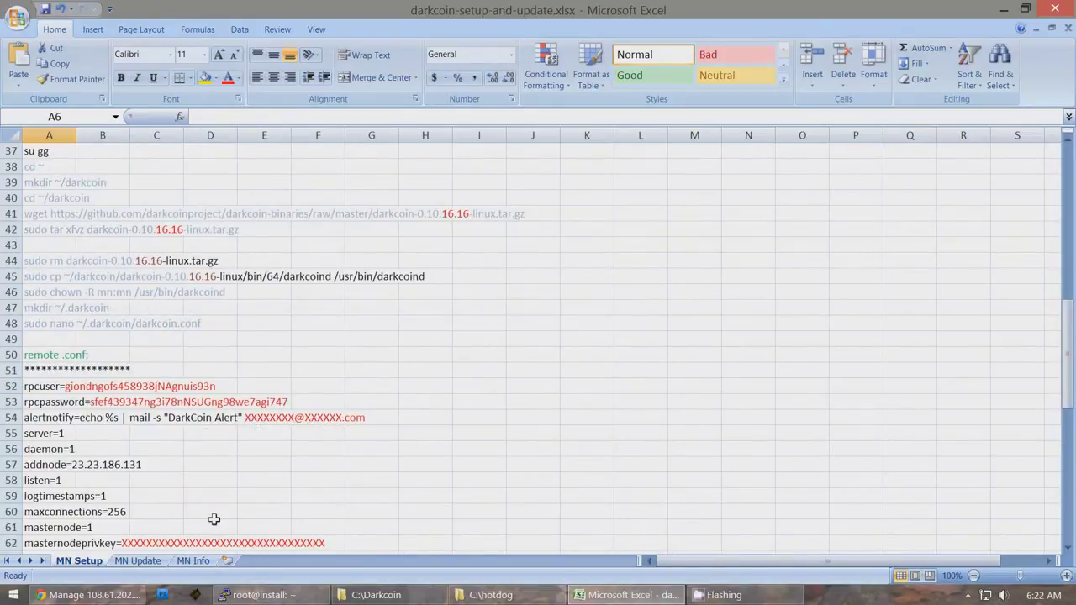
scroll(138, 511, down, 1)
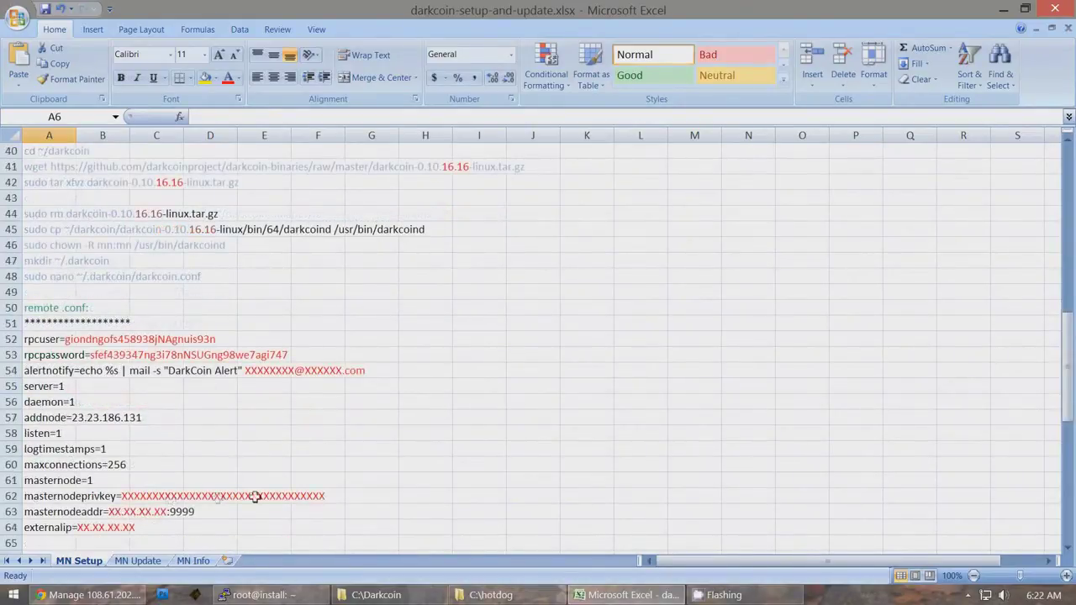
Check mn001's MN Key on the MN Info sheet, then keep scrolling MN Setup.
click(192, 560)
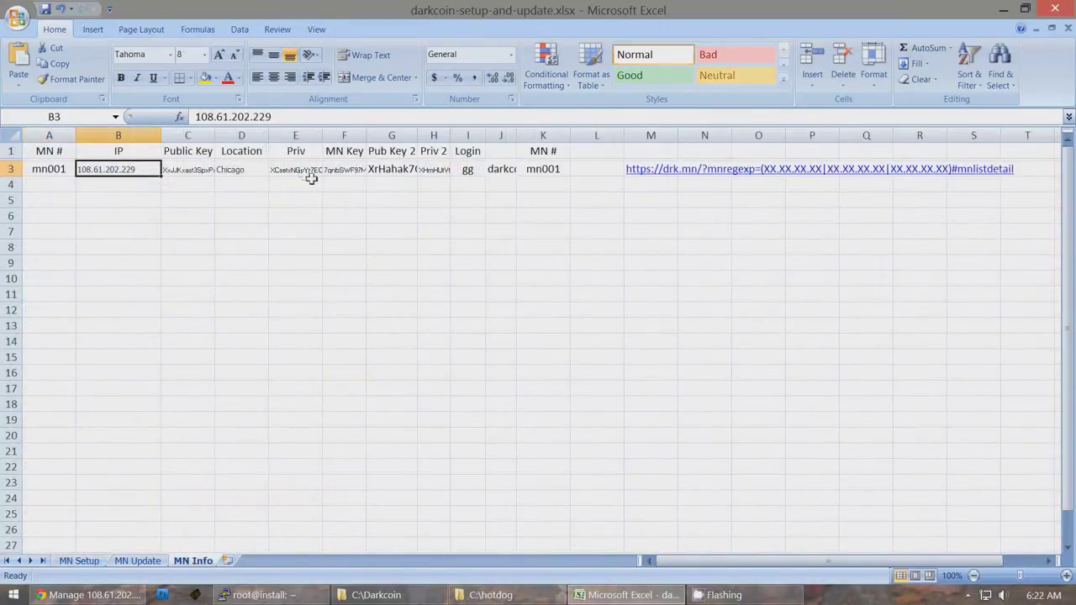
click(343, 171)
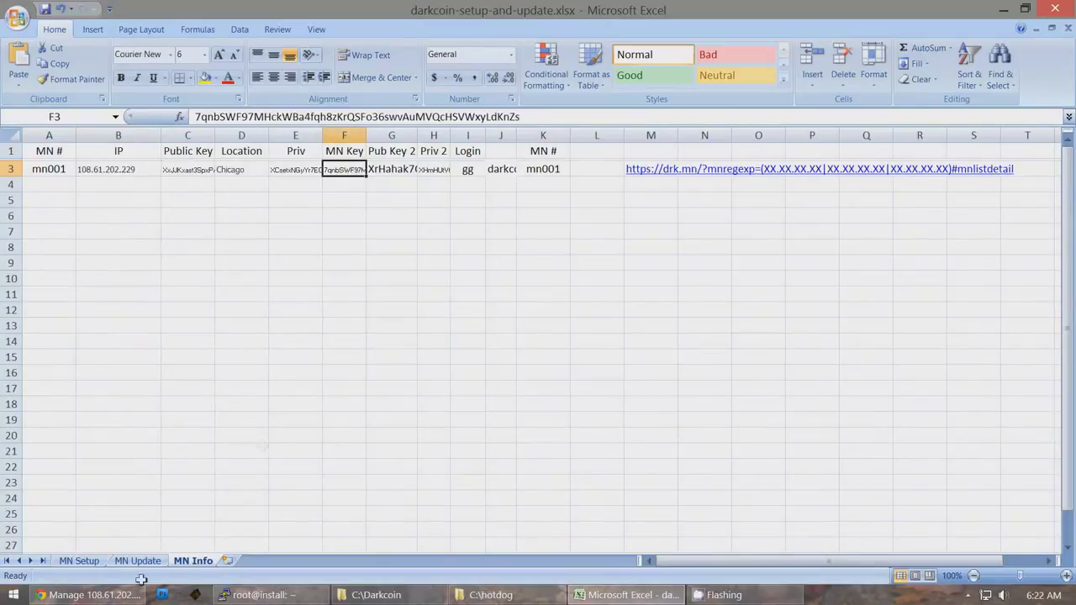
click(84, 561)
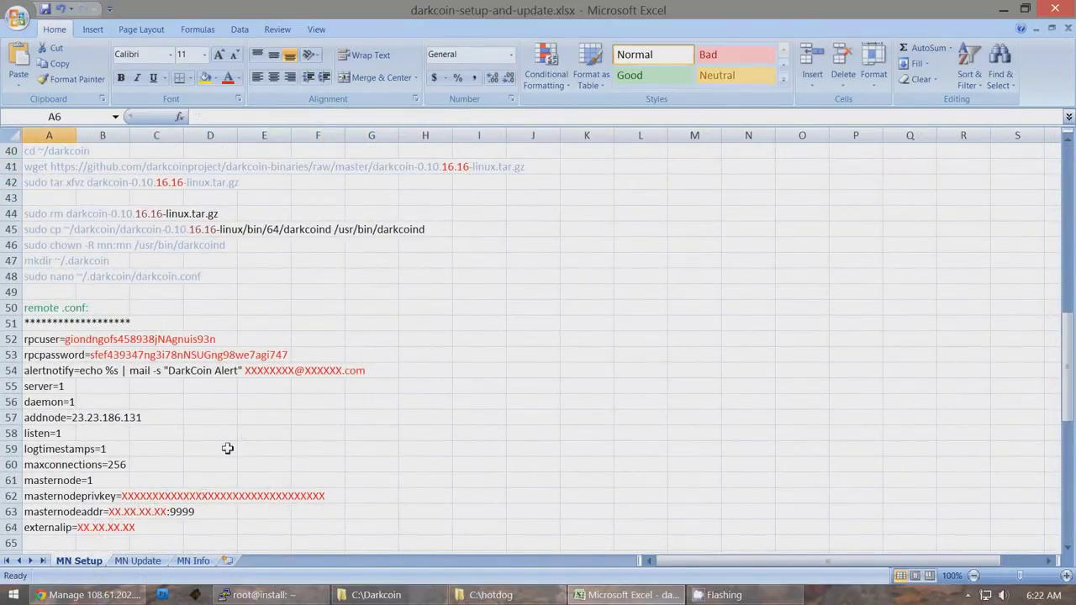
scroll(228, 445, down, 3)
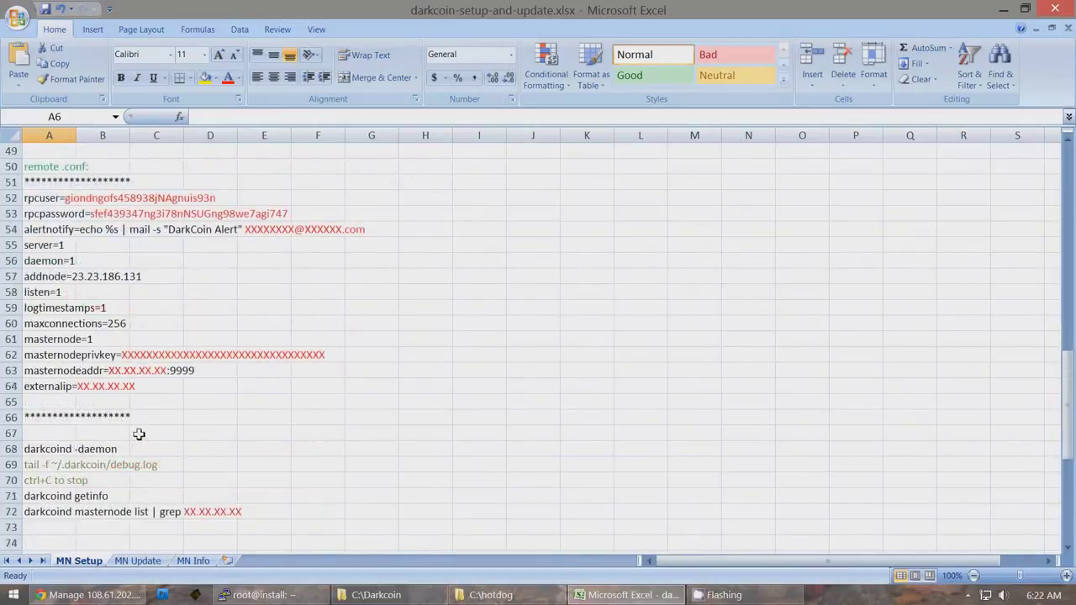
scroll(138, 434, down, 3)
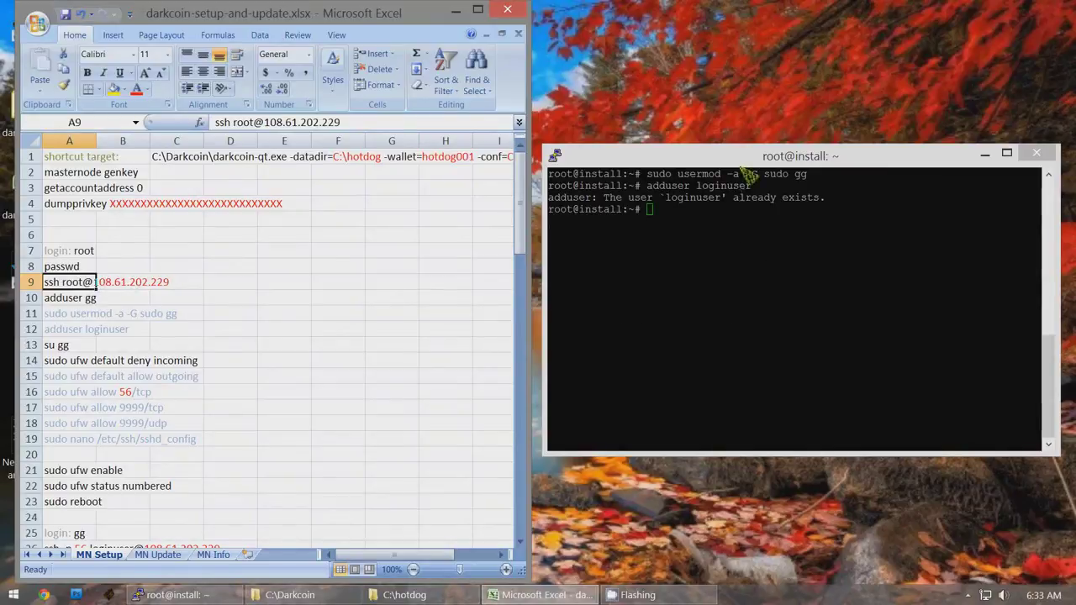
Copy the usermod sudo-group command and the A10 adduser command over to the terminal.
click(741, 195)
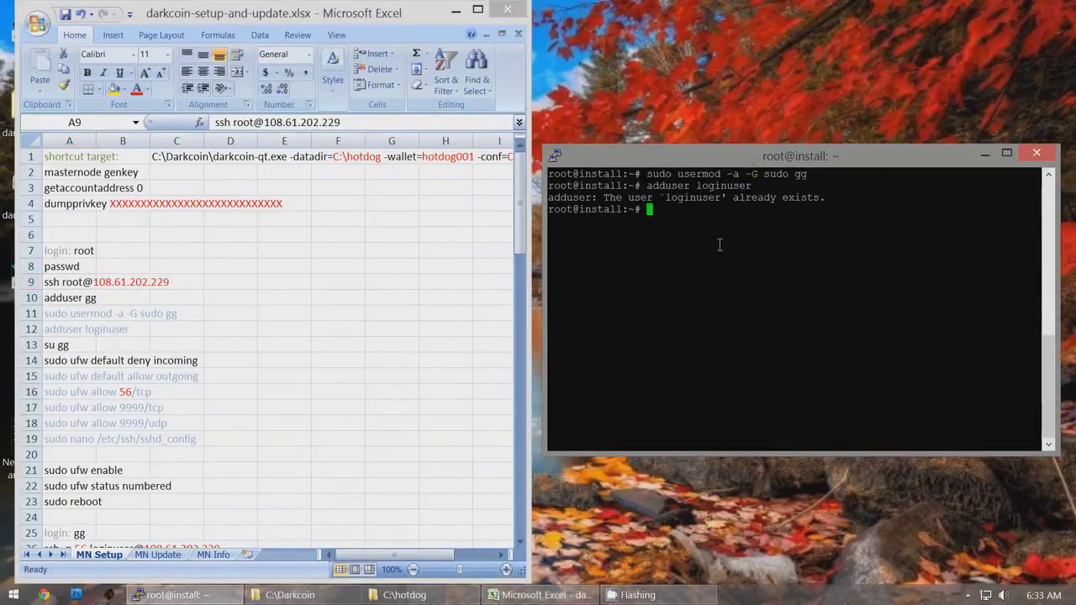
click(56, 283)
key(ctrl+c)
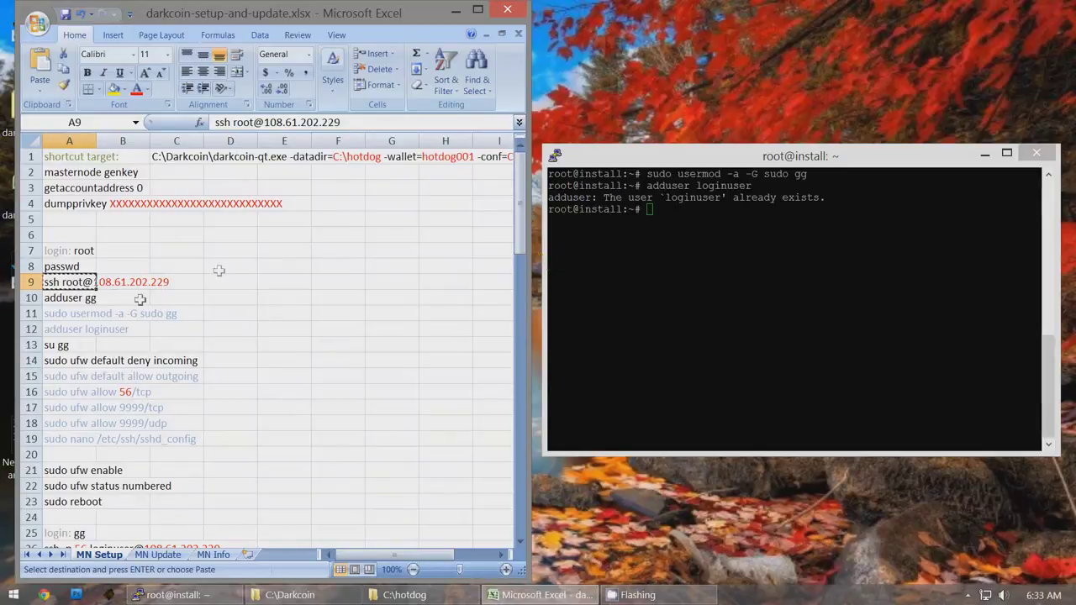
click(573, 240)
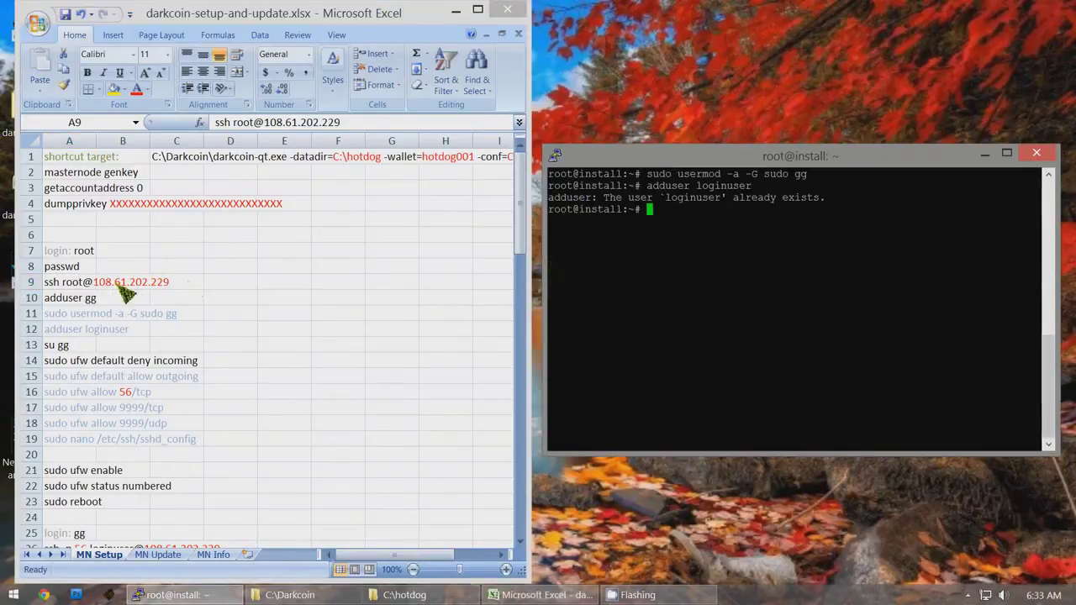
click(59, 285)
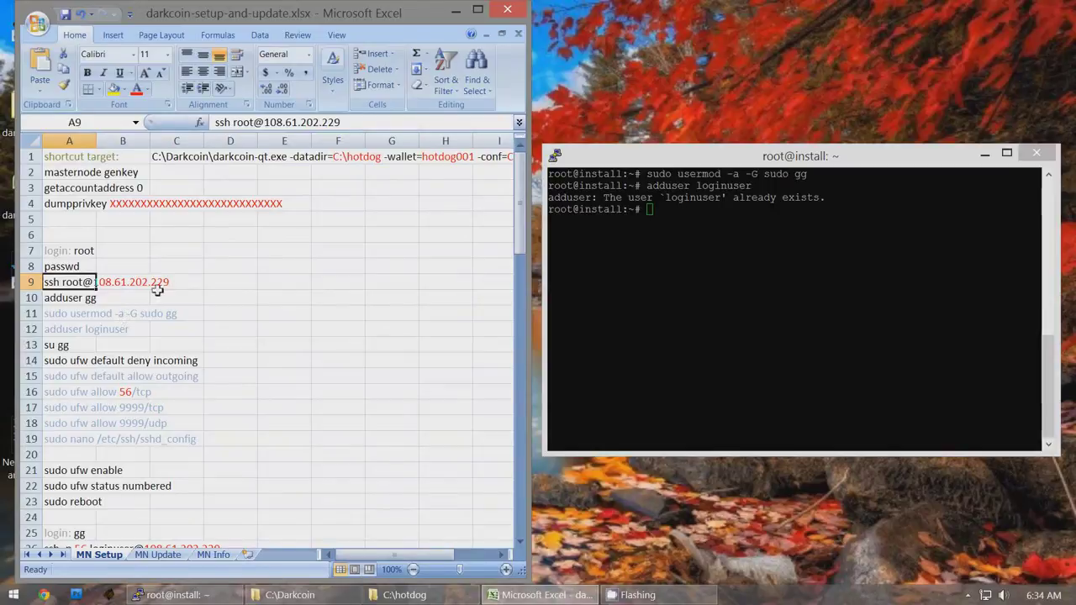
click(67, 300)
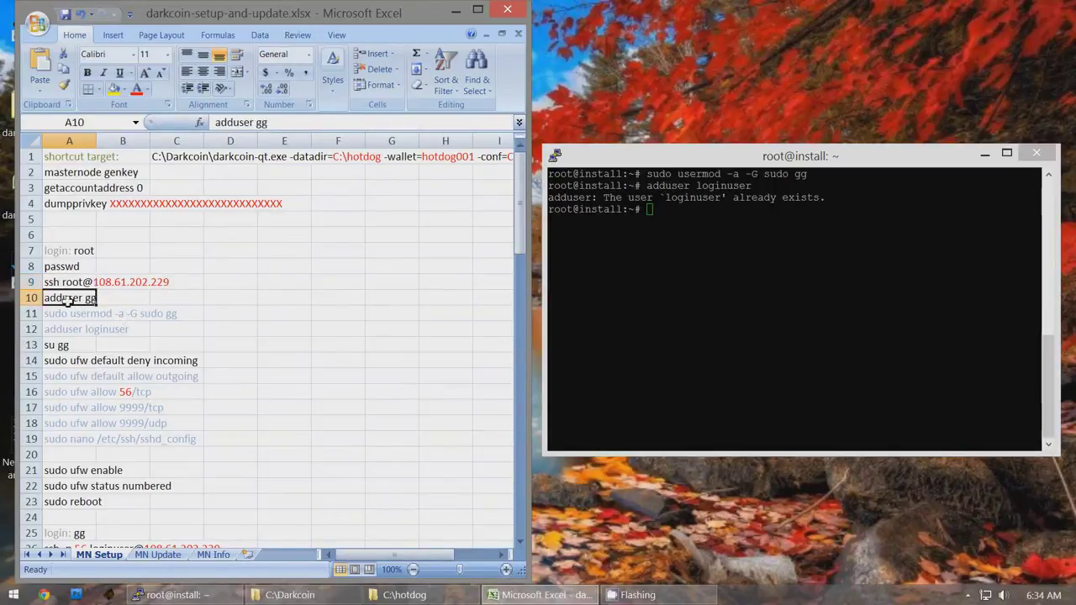
key(ctrl+c)
click(752, 283)
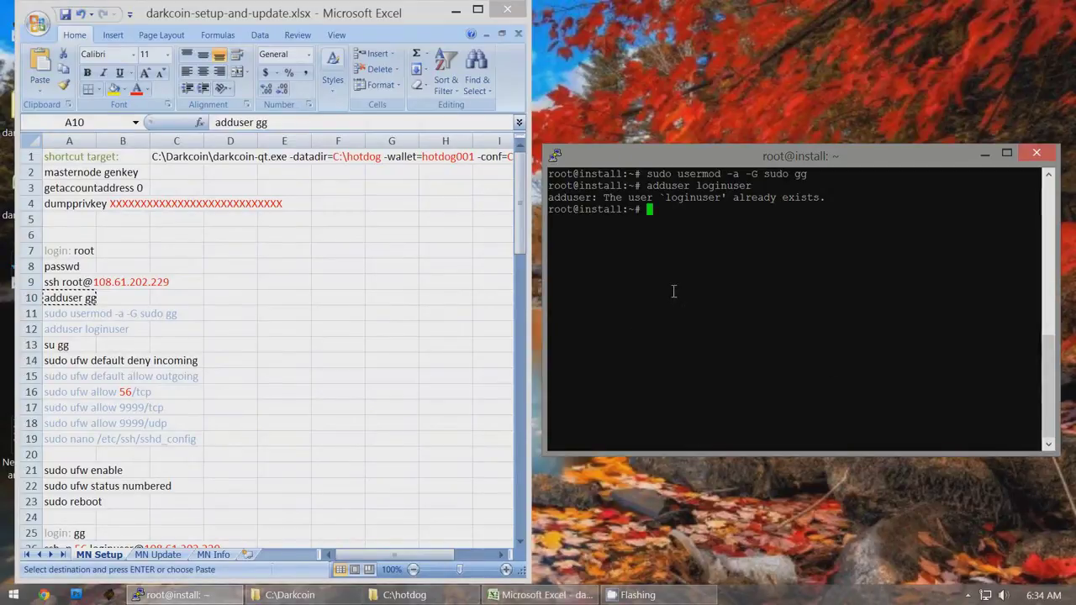
Paste and run the two user-setup commands from A11:A12 in PuTTY.
click(63, 321)
key(Escape)
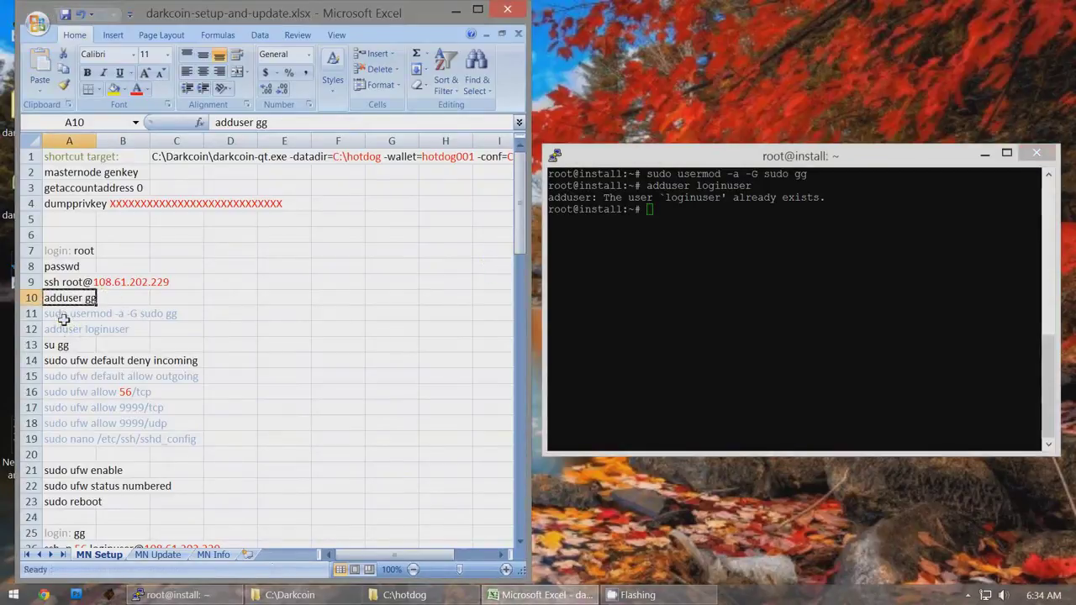
drag(61, 318, 59, 330)
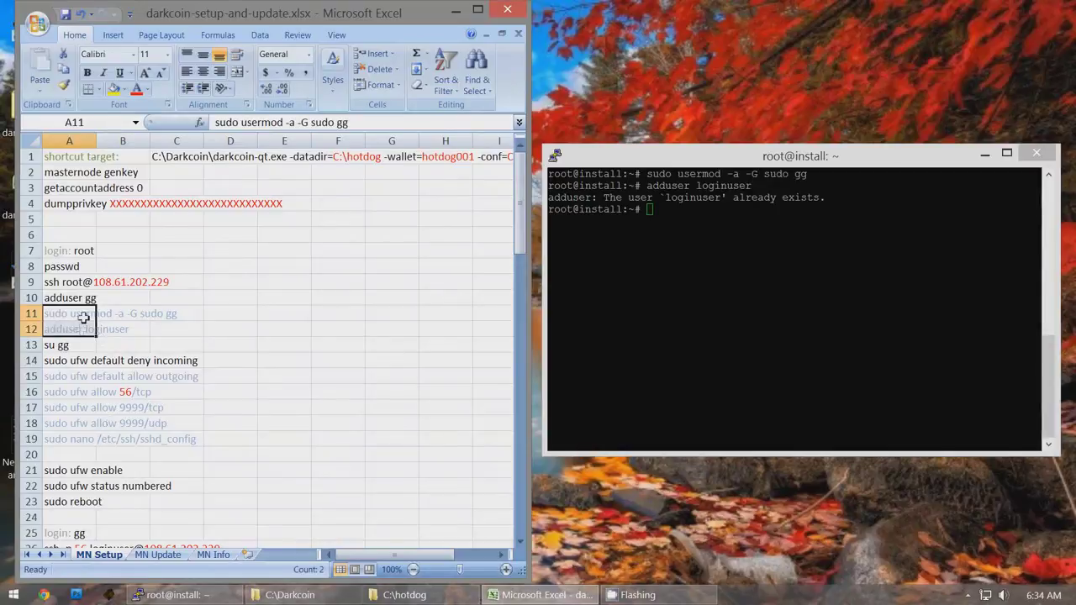
key(ctrl+c)
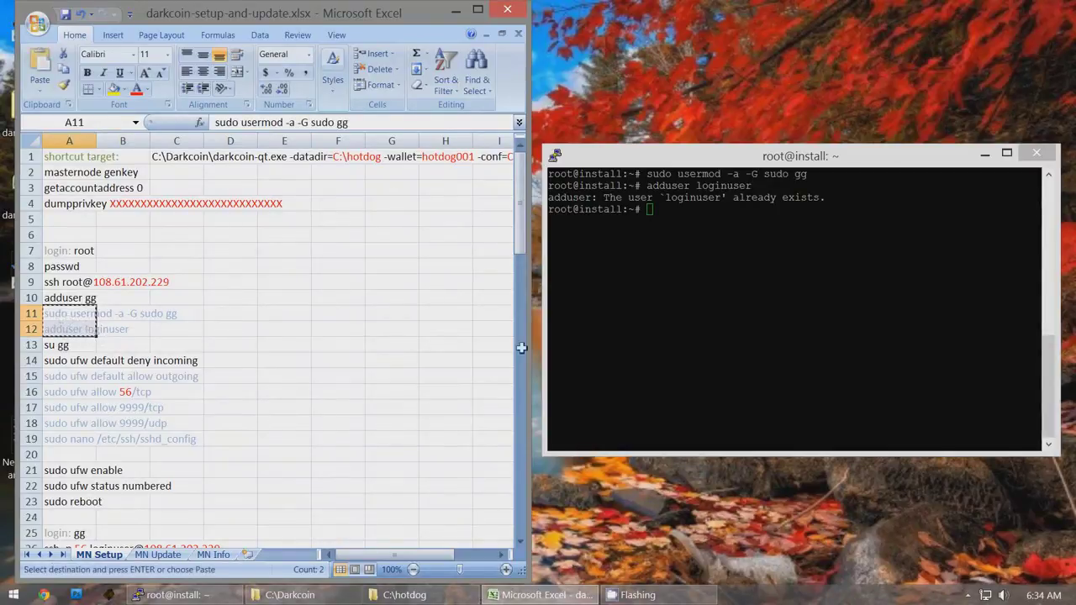
click(696, 297)
right_click(680, 279)
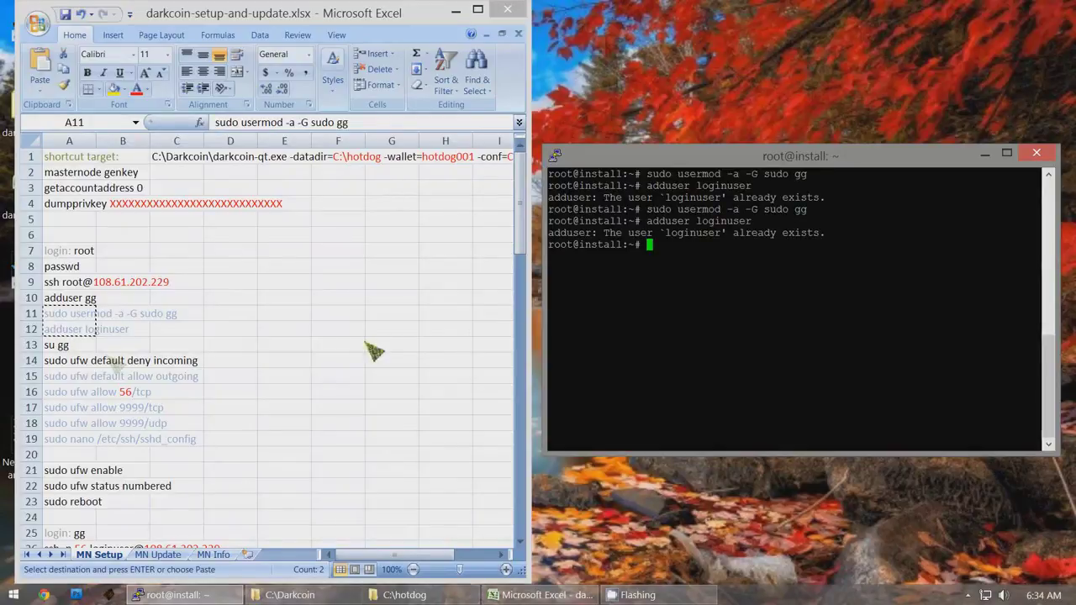
Run the su command from A13 to switch to the new non-root user.
click(114, 346)
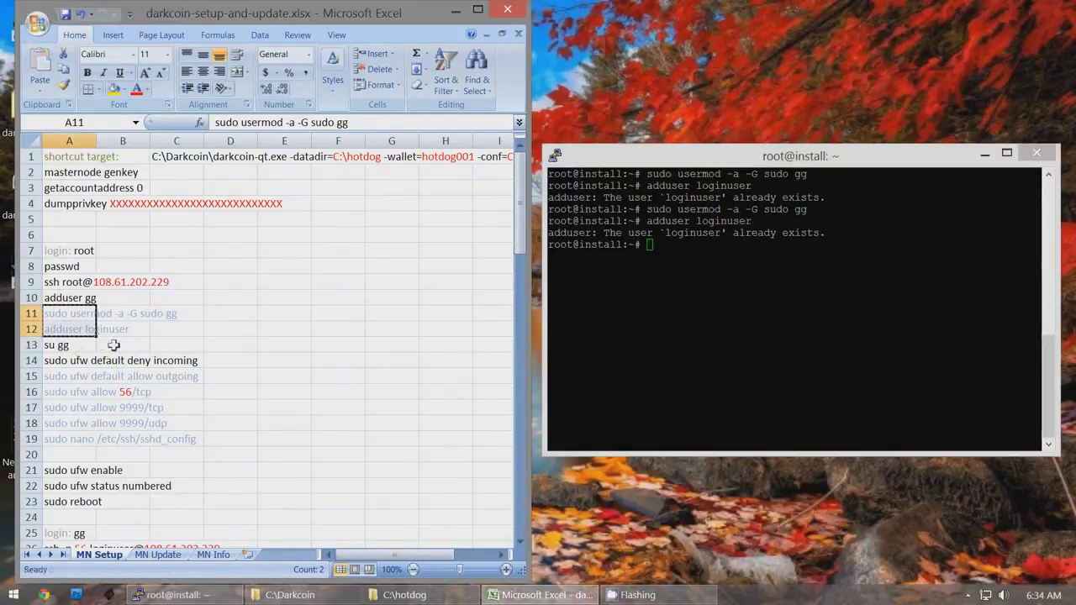
click(60, 347)
key(ctrl+c)
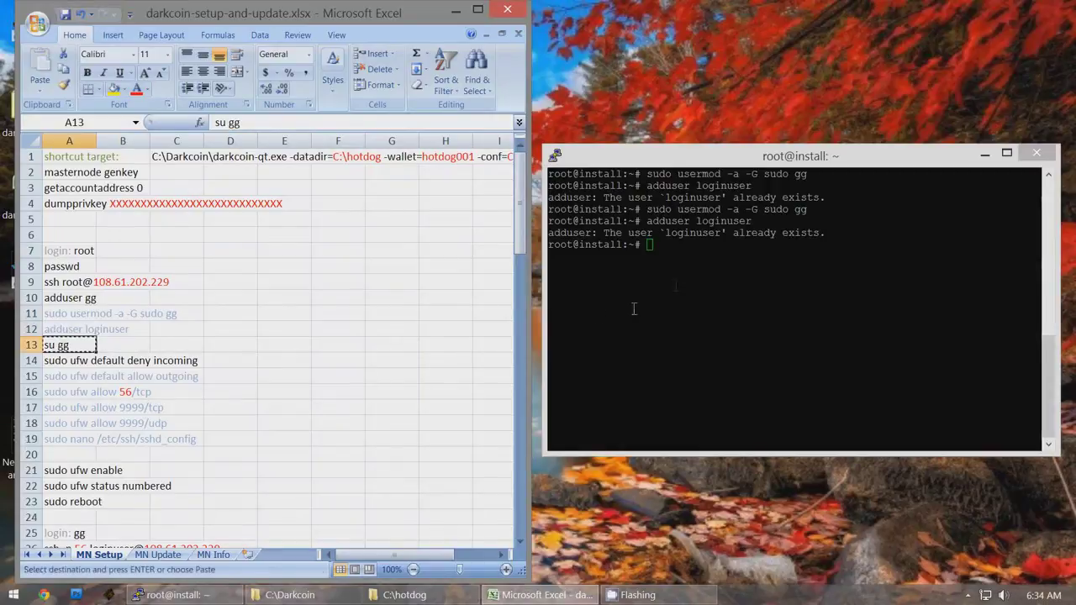
right_click(632, 308)
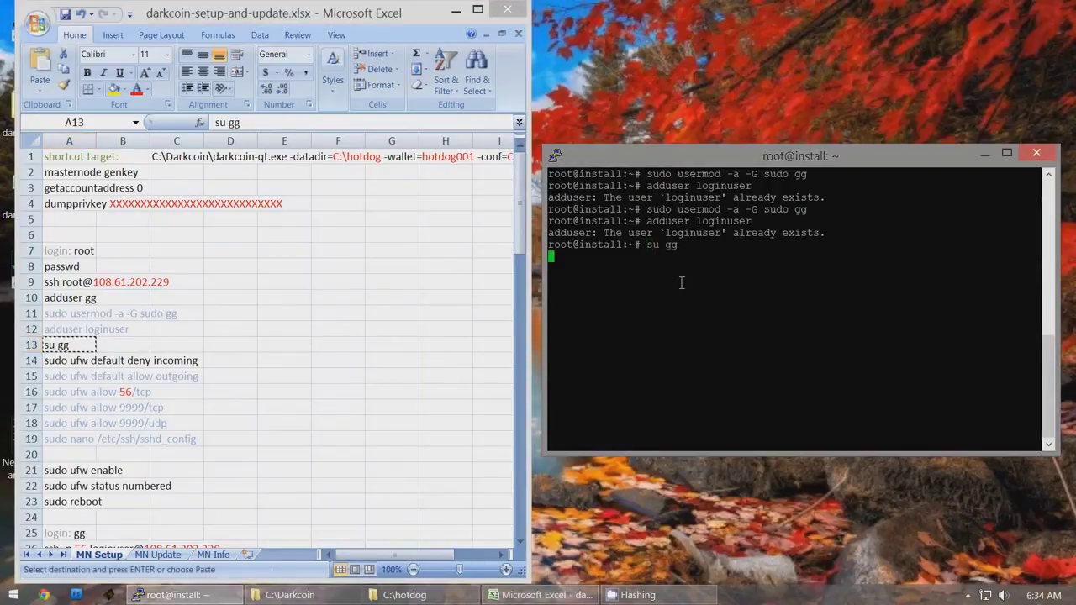
Run sudo ufw default deny incoming from A14 and enter the sudo password.
click(72, 364)
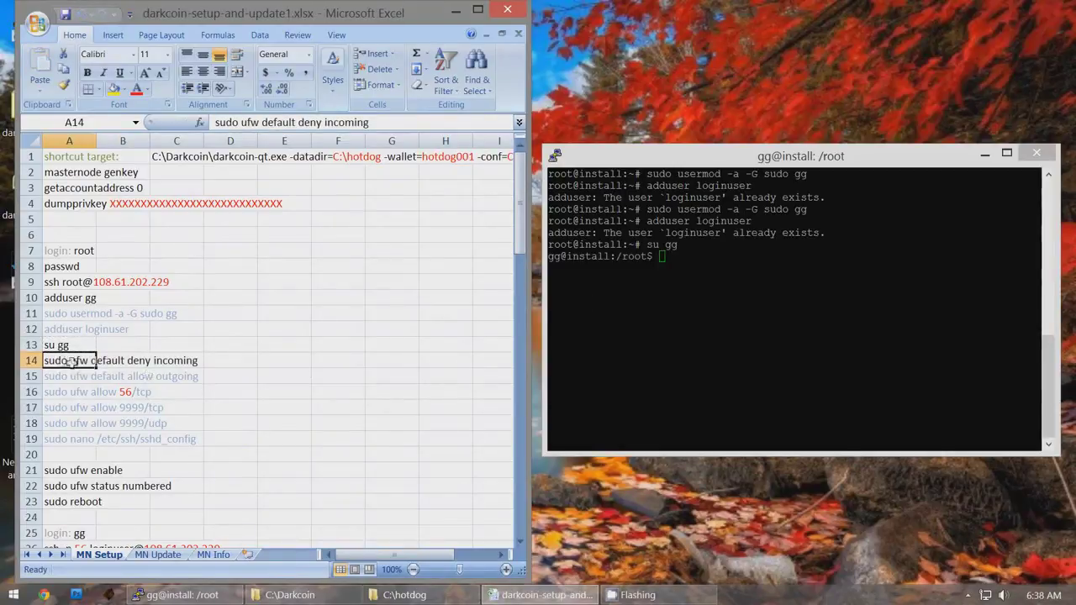
click(65, 350)
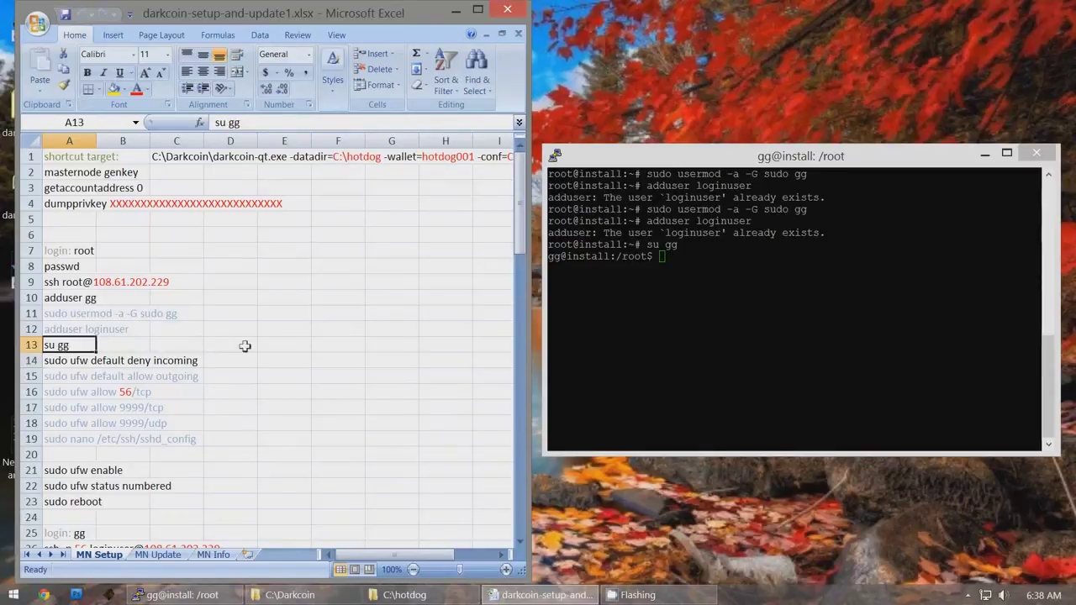
click(57, 364)
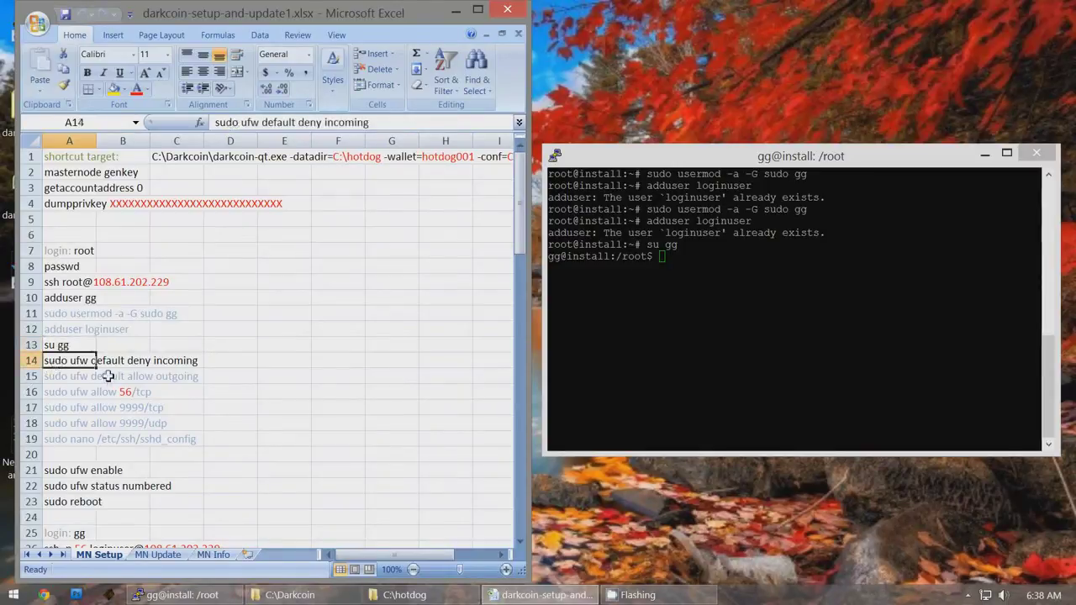
key(ctrl+c)
right_click(662, 293)
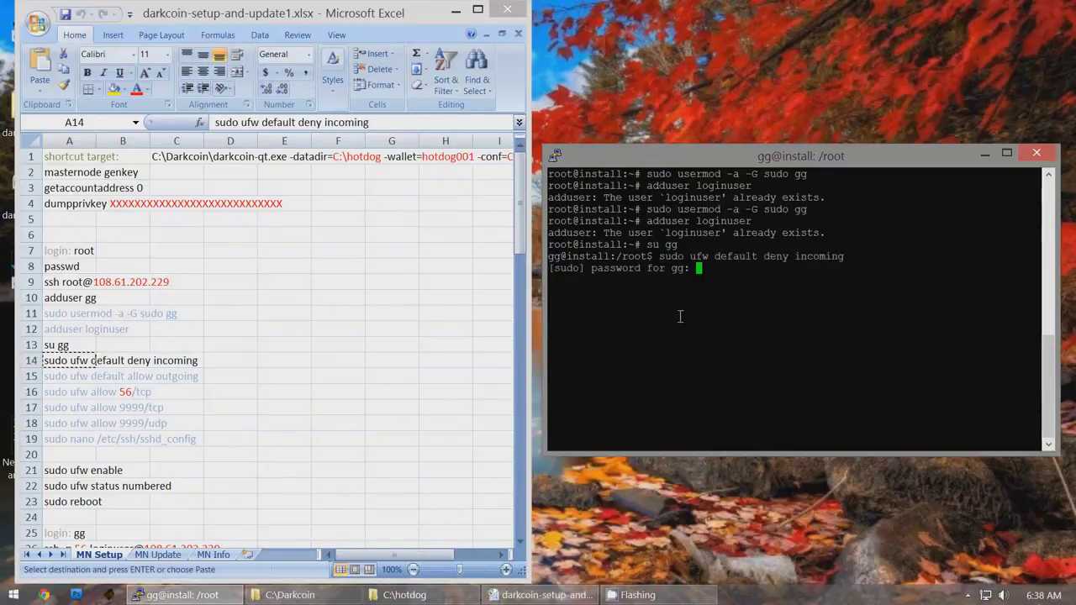
key(Return)
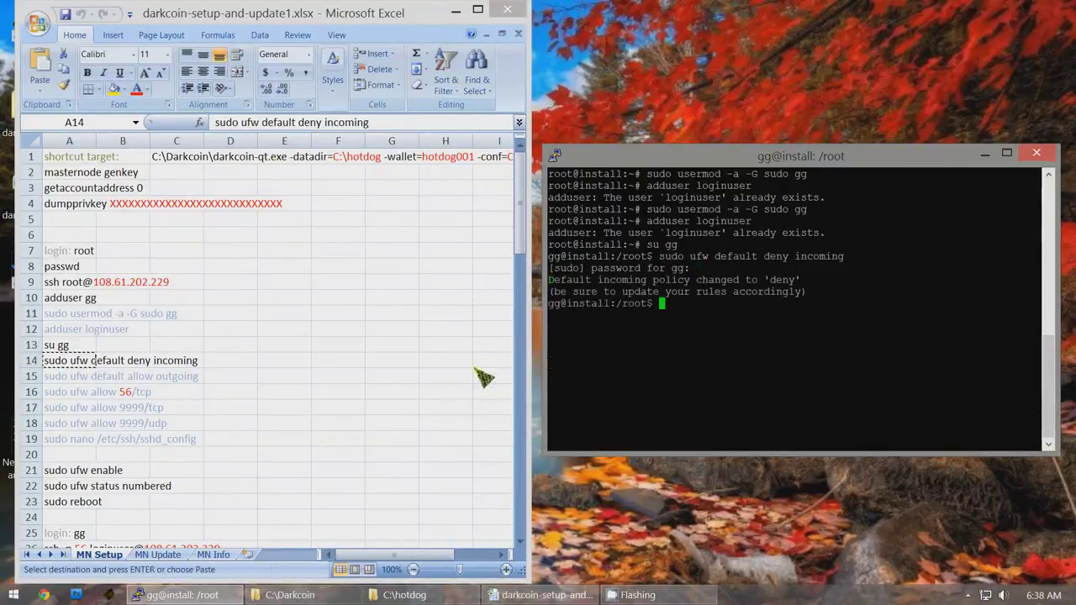
Copy the remaining firewall commands from A15:A18.
click(57, 380)
drag(57, 380, 66, 439)
key(ctrl+c)
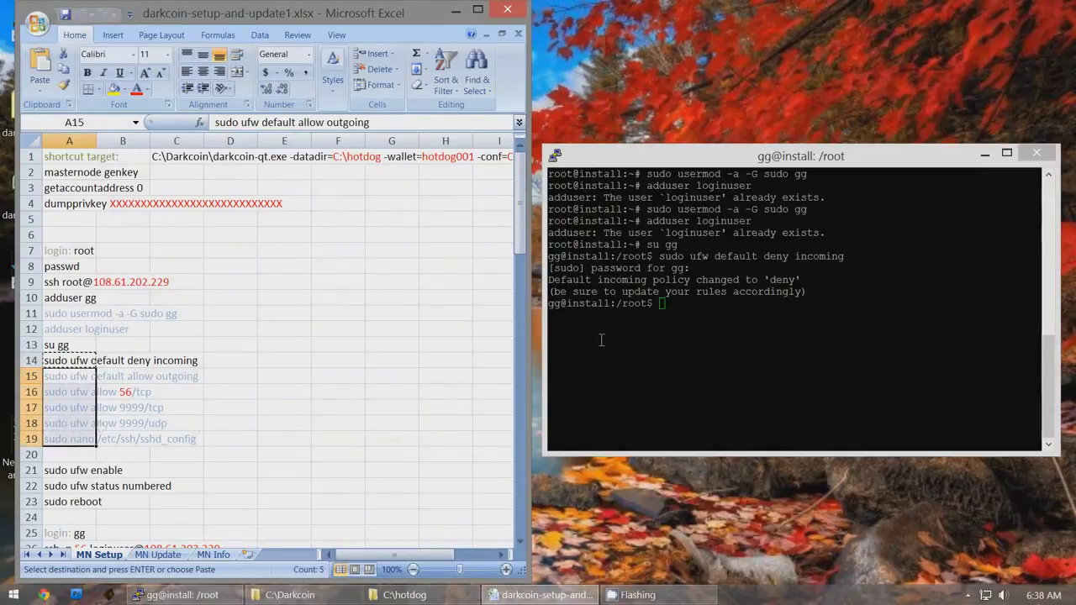
Add the outgoing-allow and port 56/9999 rules, and keep Port 56 in sshd_config.
right_click(698, 333)
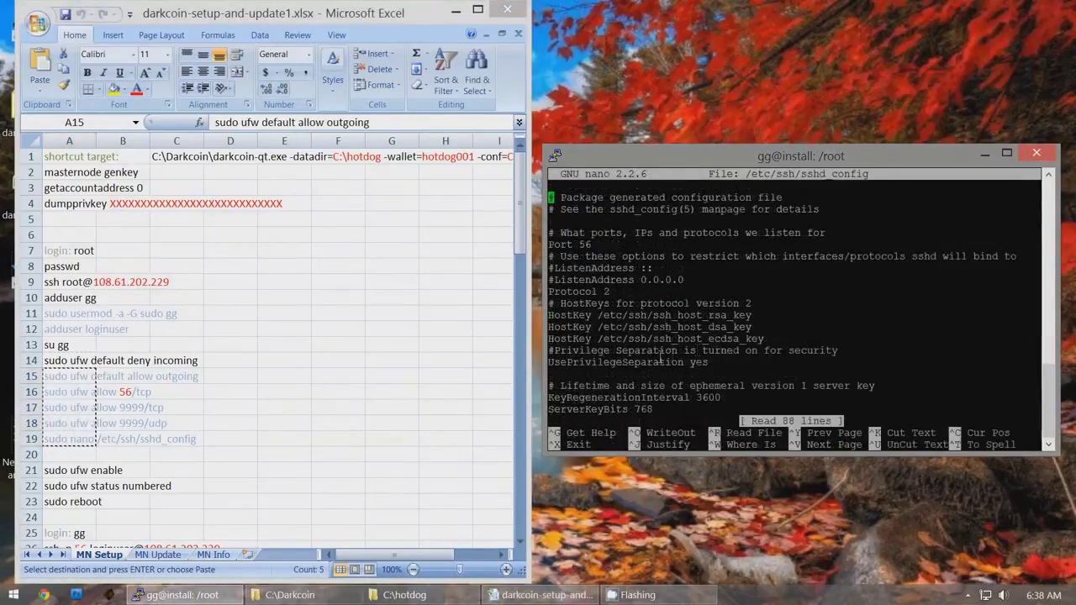
key(Down)
key(Down)
key(Down)
key(Left)
key(BackSpace)
key(BackSpace)
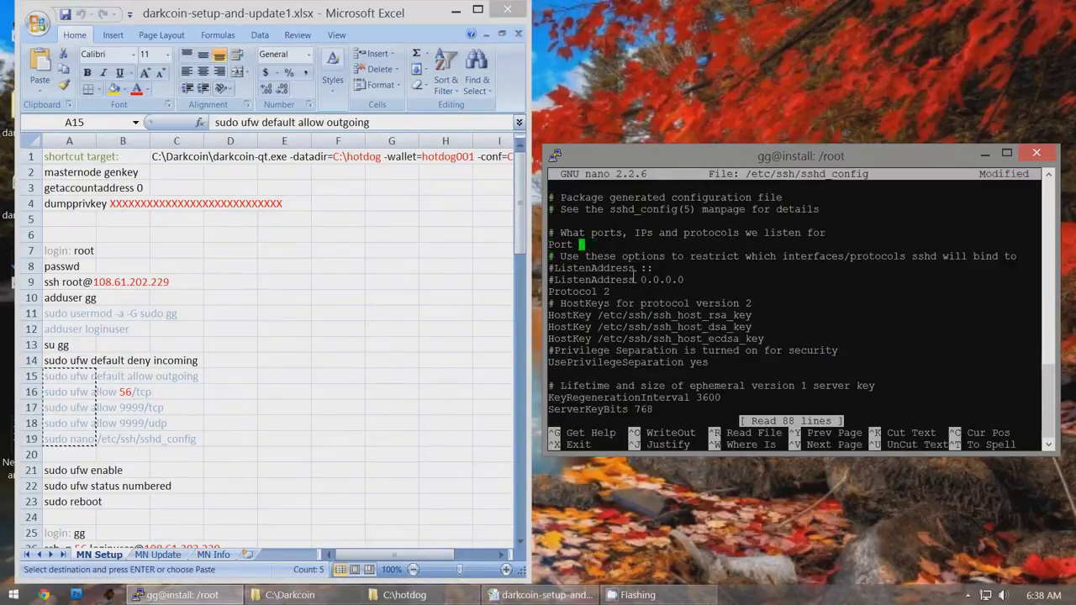
text(22)
key(BackSpace)
key(BackSpace)
text(56)
Save sshd_config and exit nano.
key(ctrl+x)
key(ctrl+x)
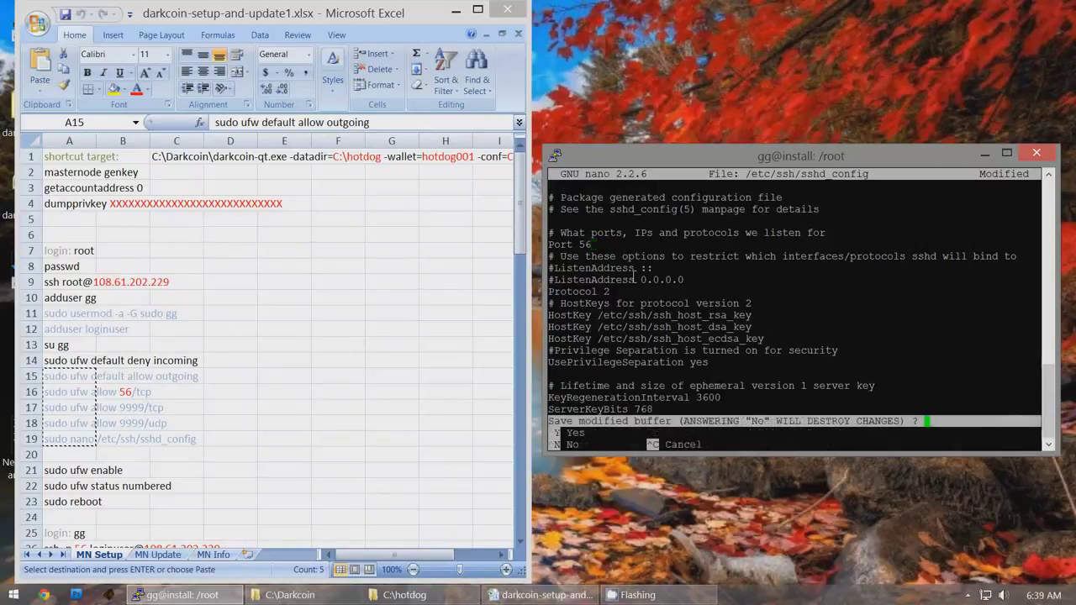
key(y)
key(Return)
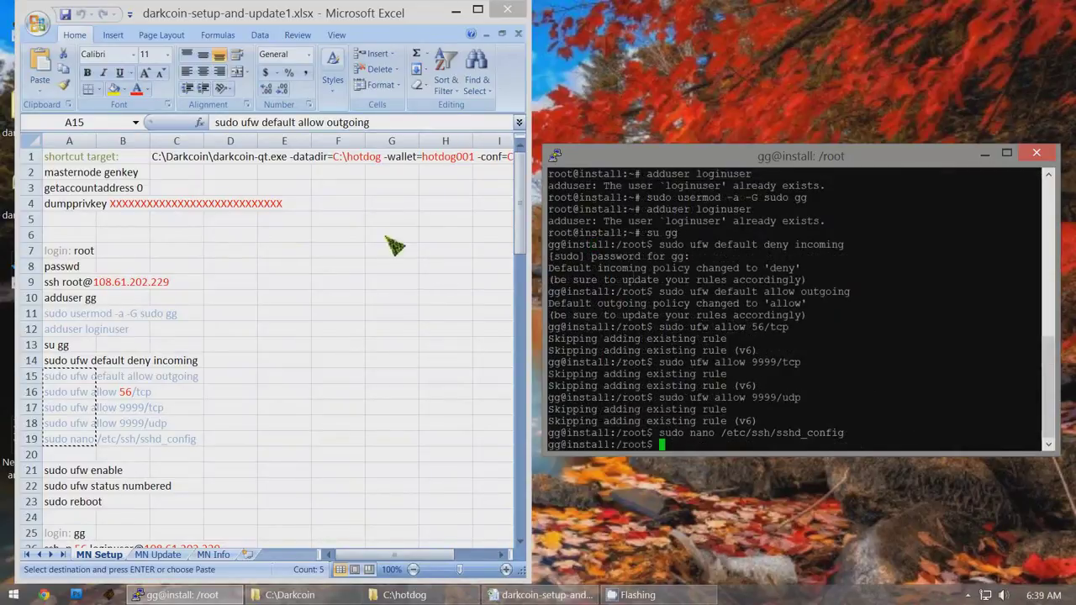
Enable the ufw firewall, confirm with y, and list its rules with sudo ufw status numbered.
click(66, 473)
click(65, 473)
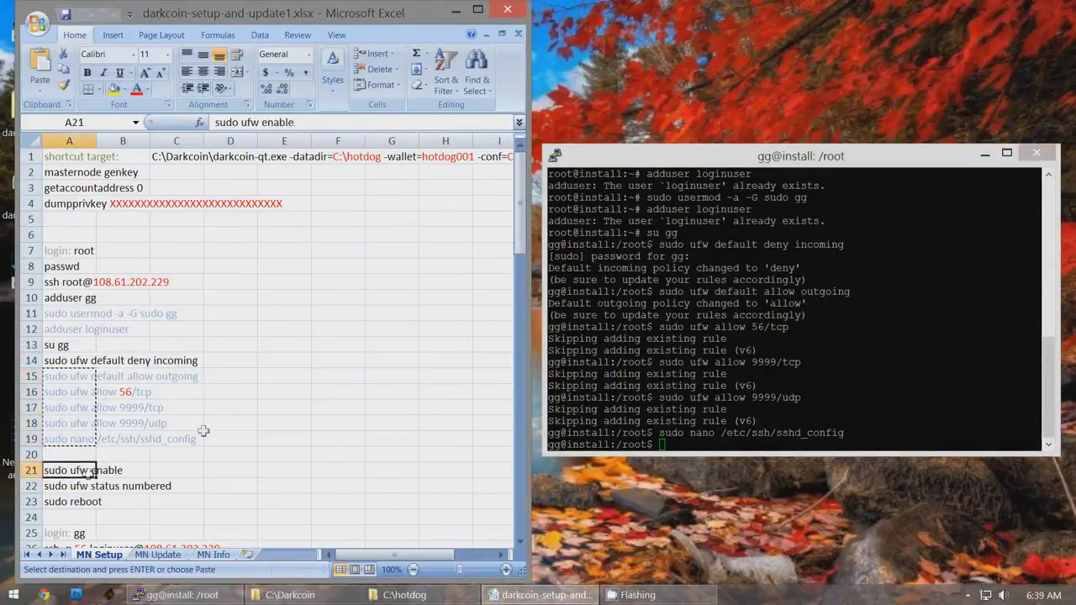
key(ctrl+c)
click(771, 301)
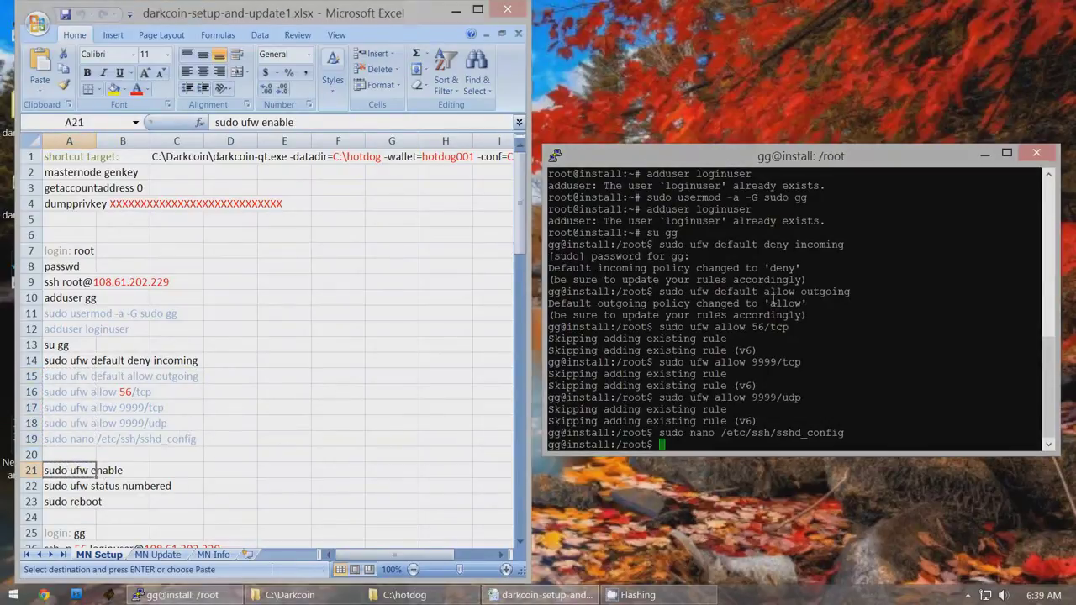
right_click(772, 301)
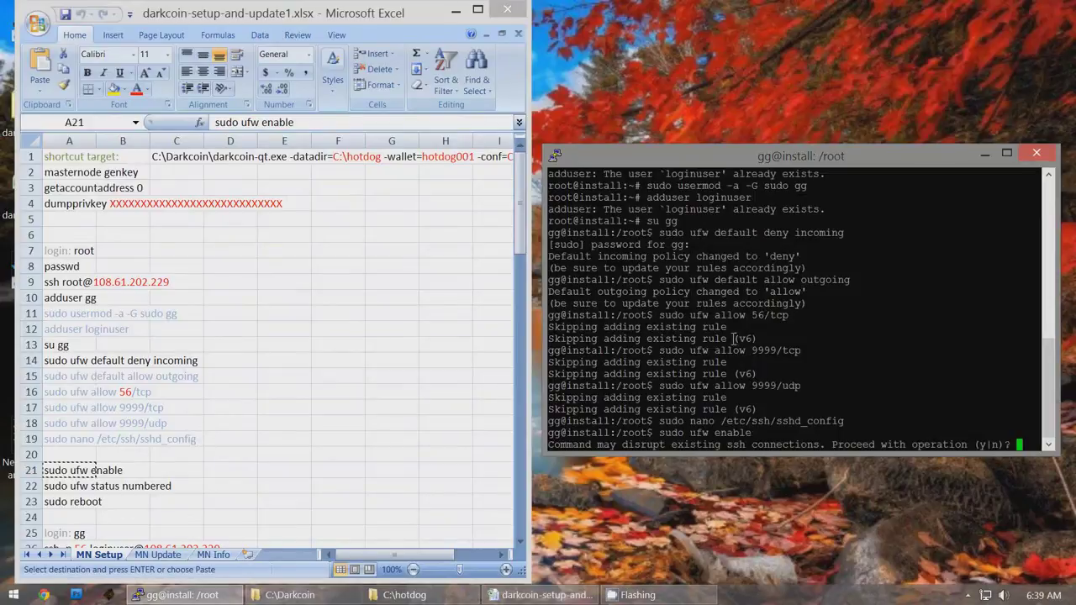
text(y)
key(Return)
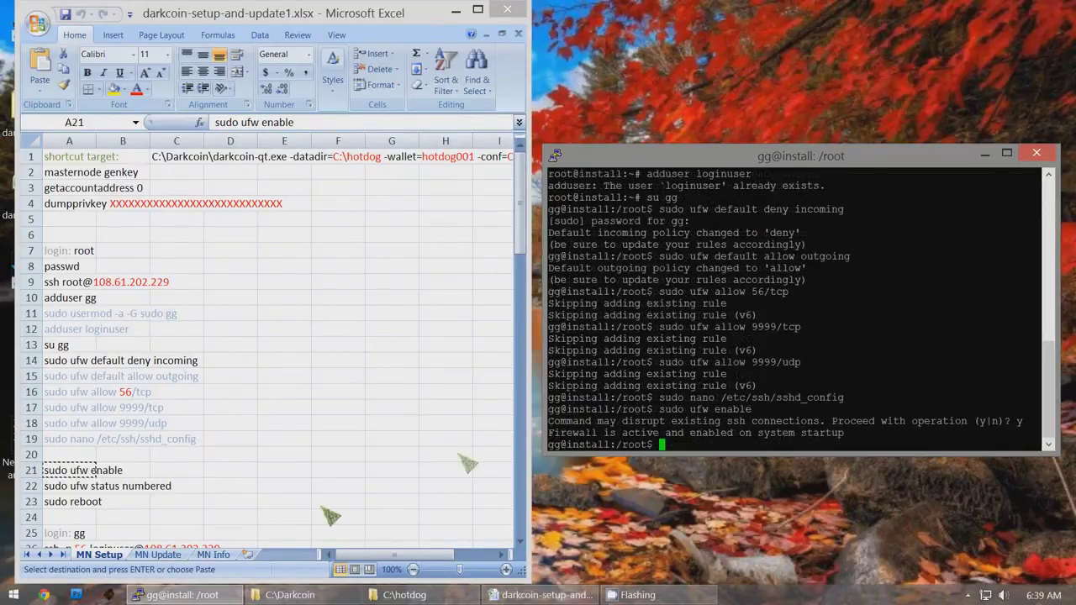
click(52, 487)
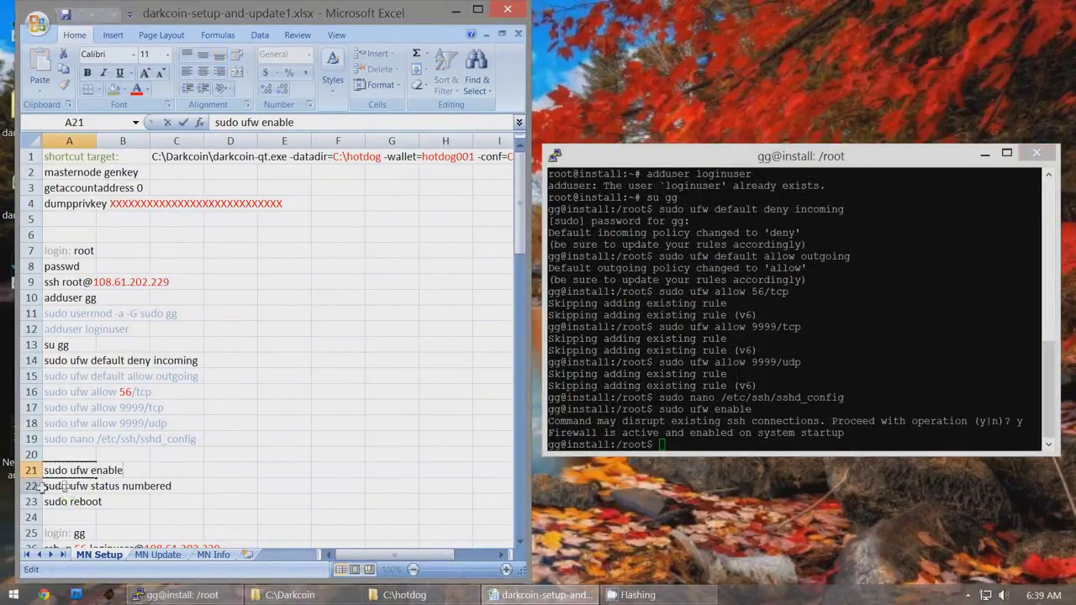
key(ctrl+c)
right_click(677, 345)
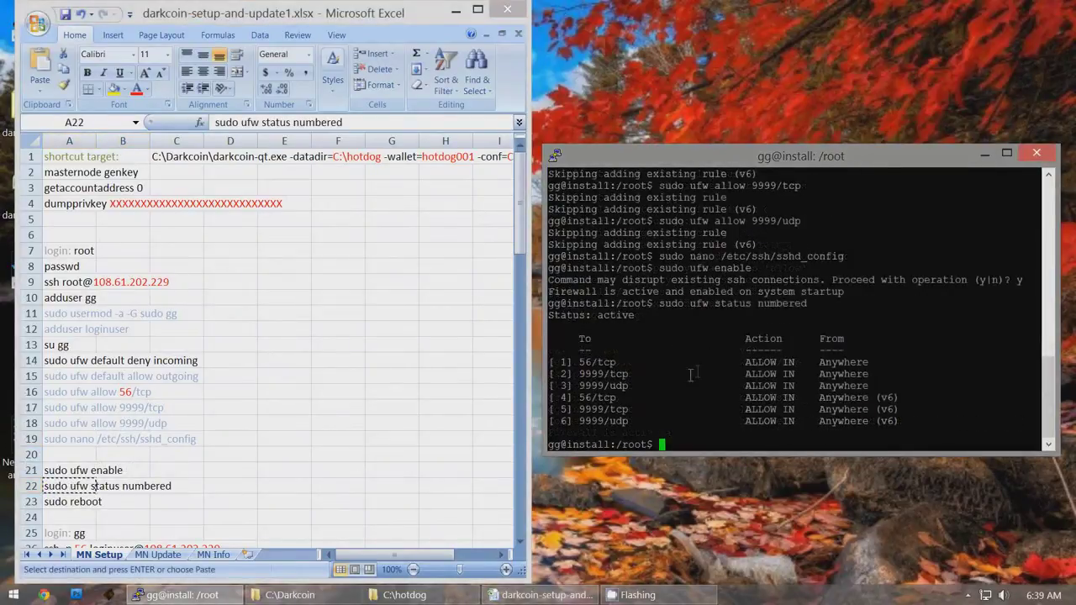
Reboot the server with sudo reboot, dismiss the error and close the PuTTY window.
click(52, 502)
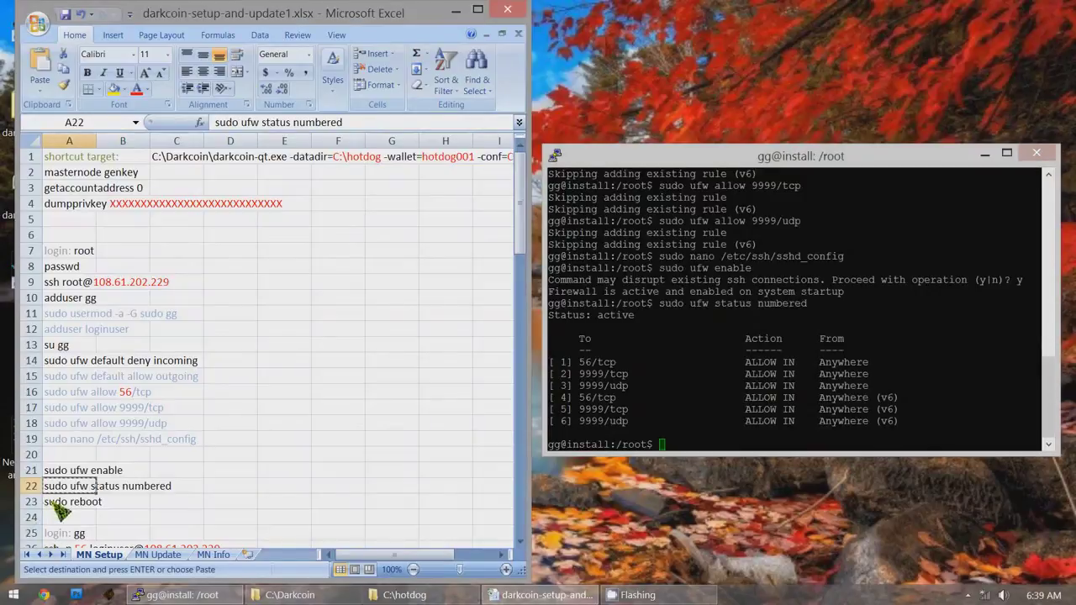
key(ctrl+c)
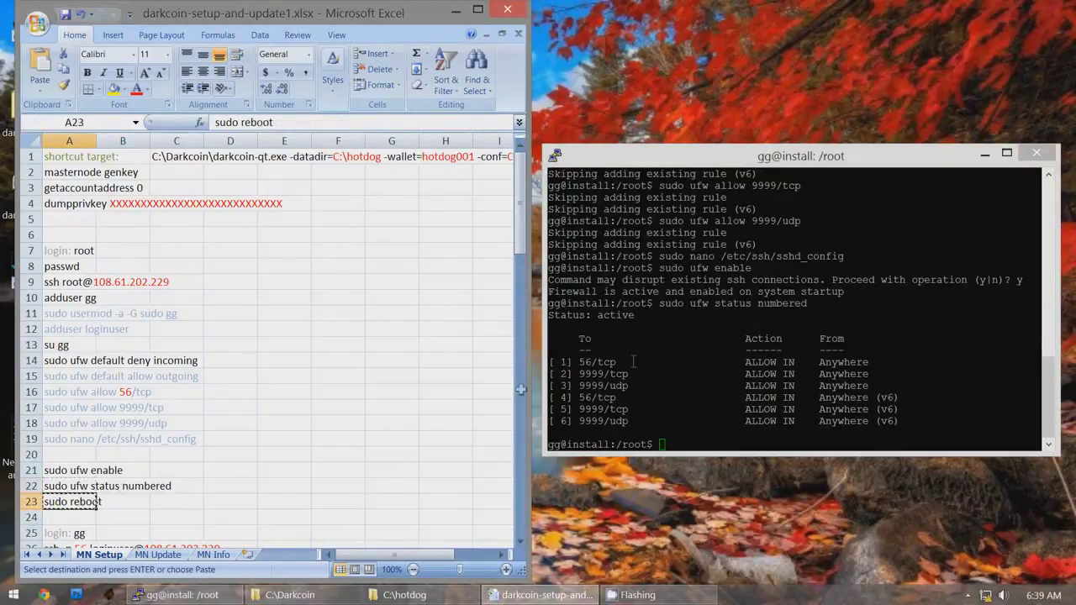
click(669, 354)
right_click(668, 354)
click(644, 356)
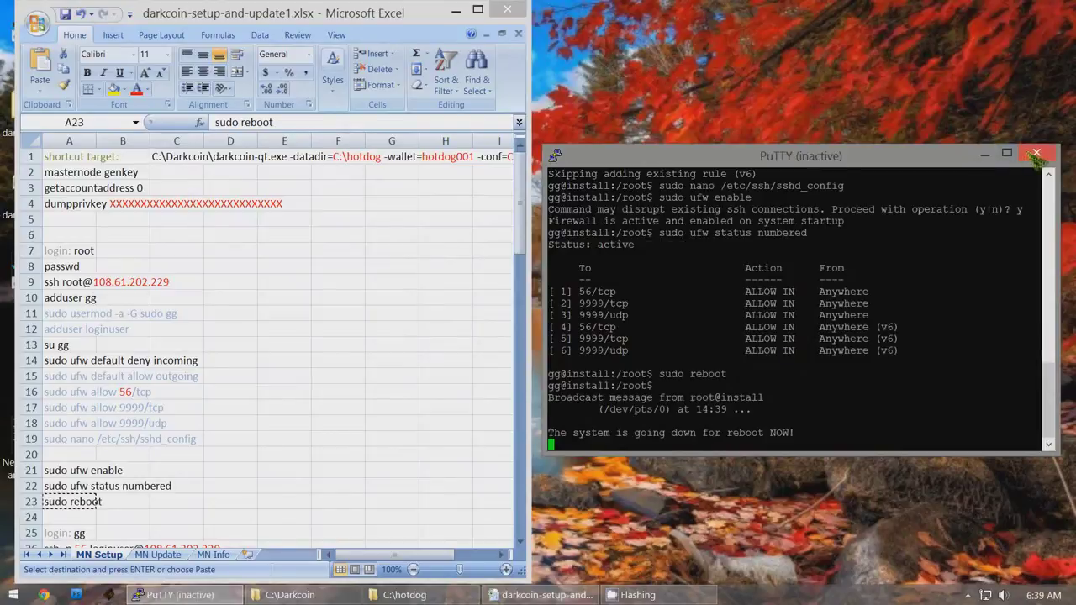
click(1036, 154)
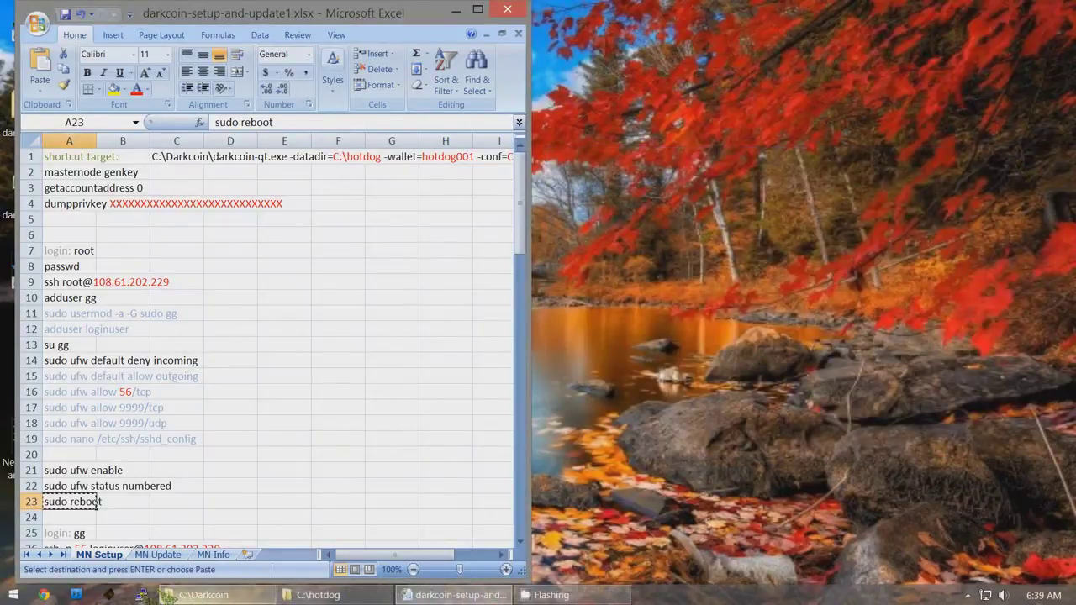
Start a PuTTY SSH connection to 108.61.202.229 on port 56.
click(143, 595)
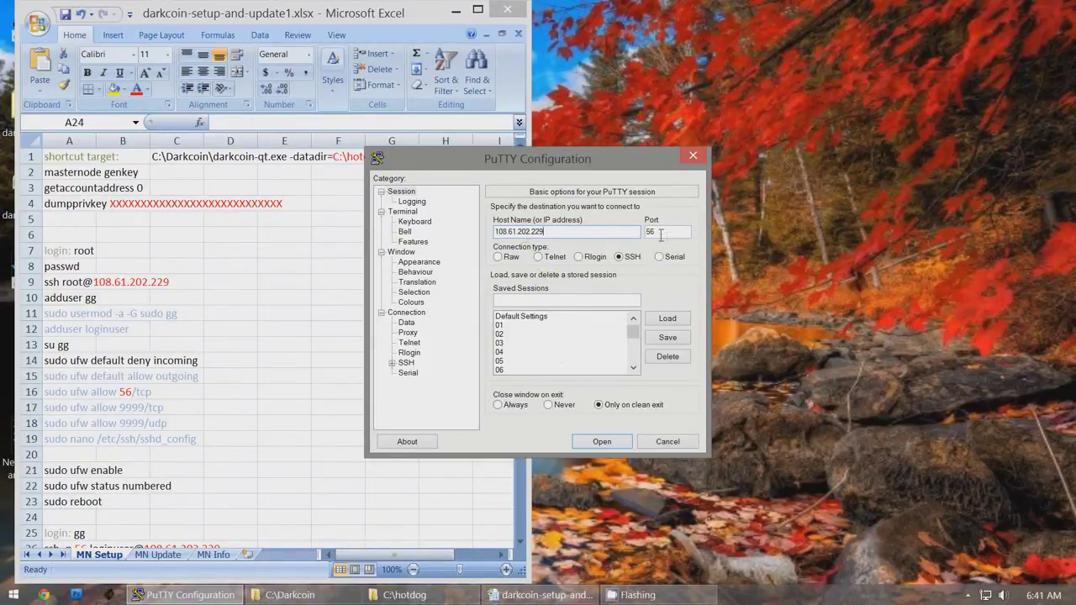
click(557, 300)
text(01)
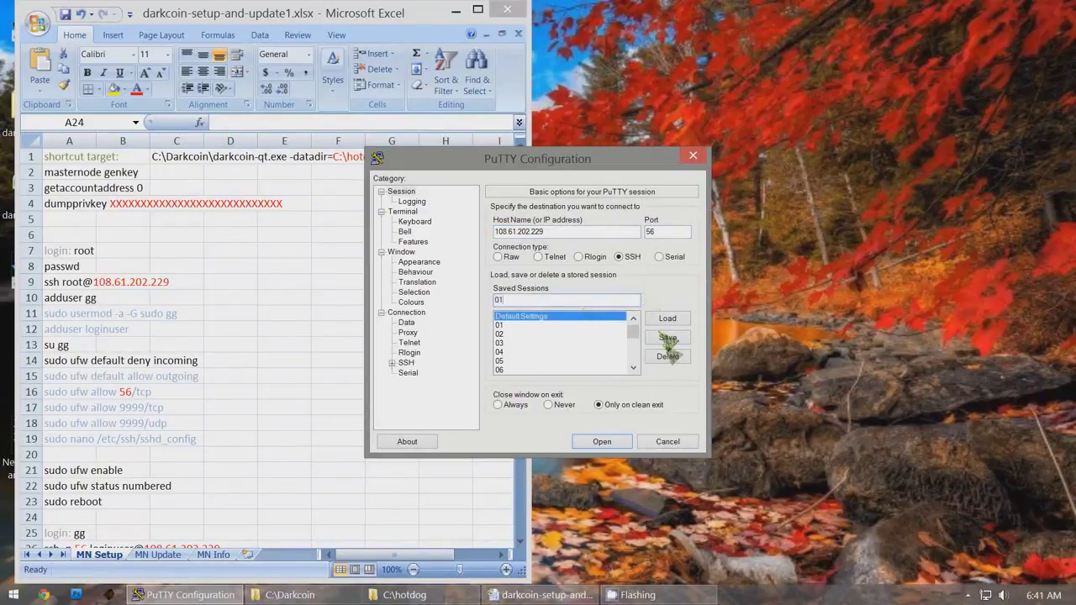
key(BackSpace)
key(BackSpace)
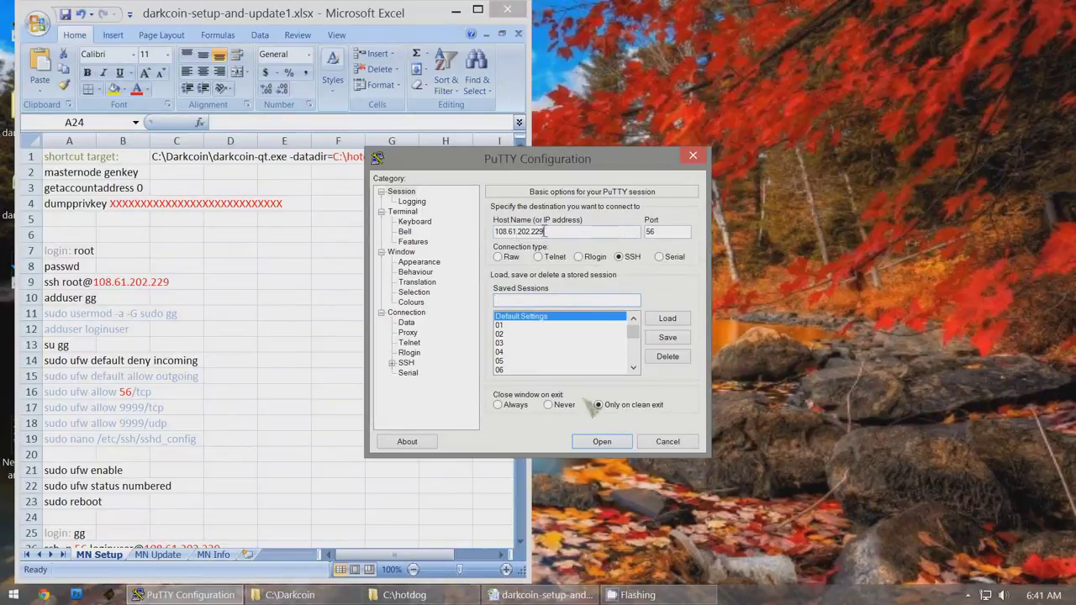
click(602, 443)
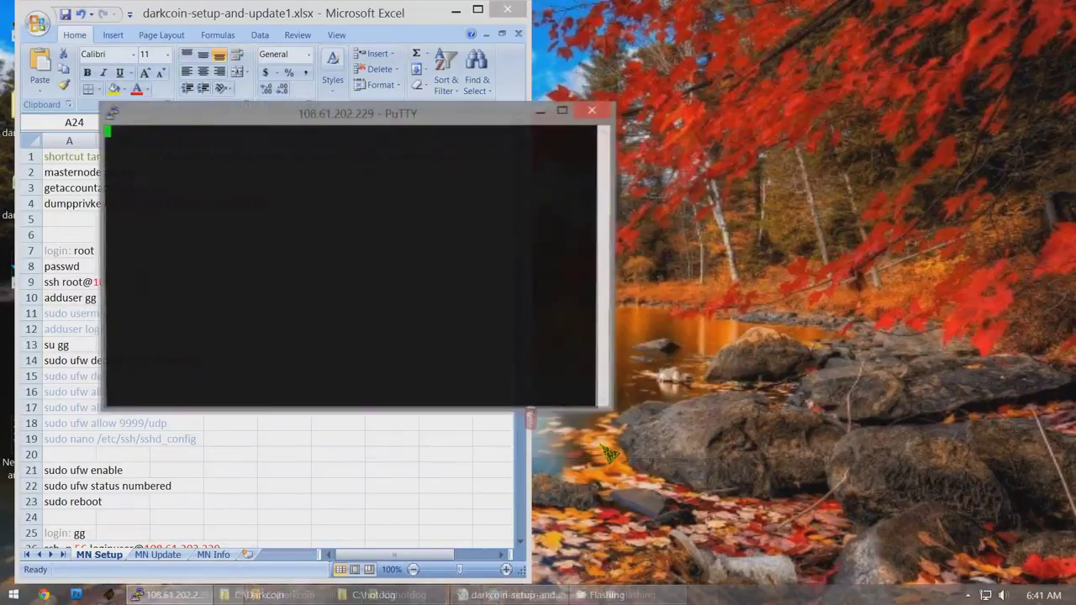
Log in as gg, then SSH in on port 56 as loginuser using the A26 command.
drag(303, 115, 727, 180)
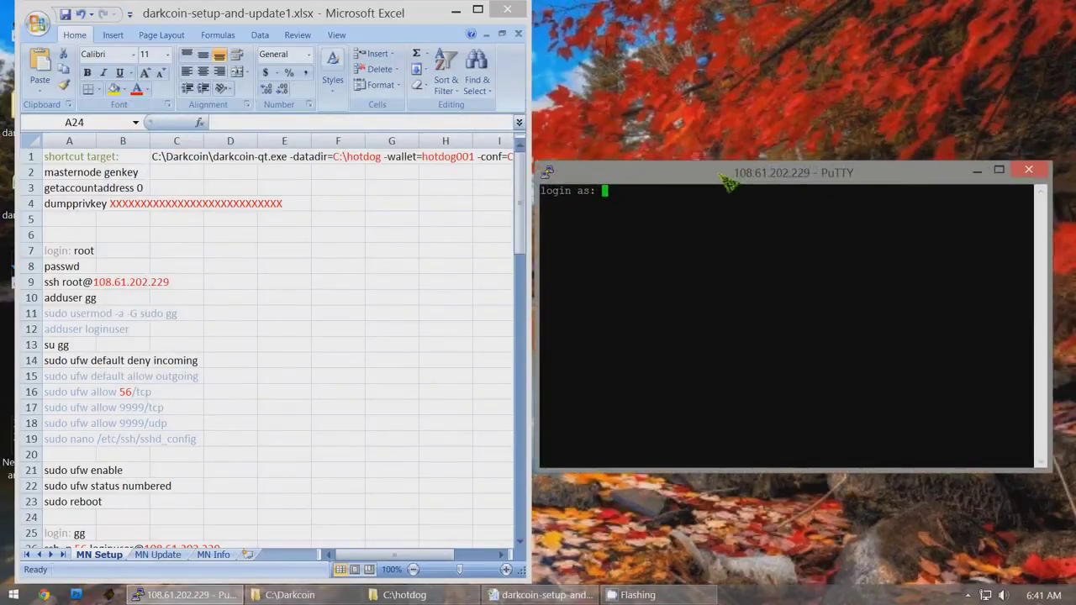
text(gg)
key(Return)
key(Return)
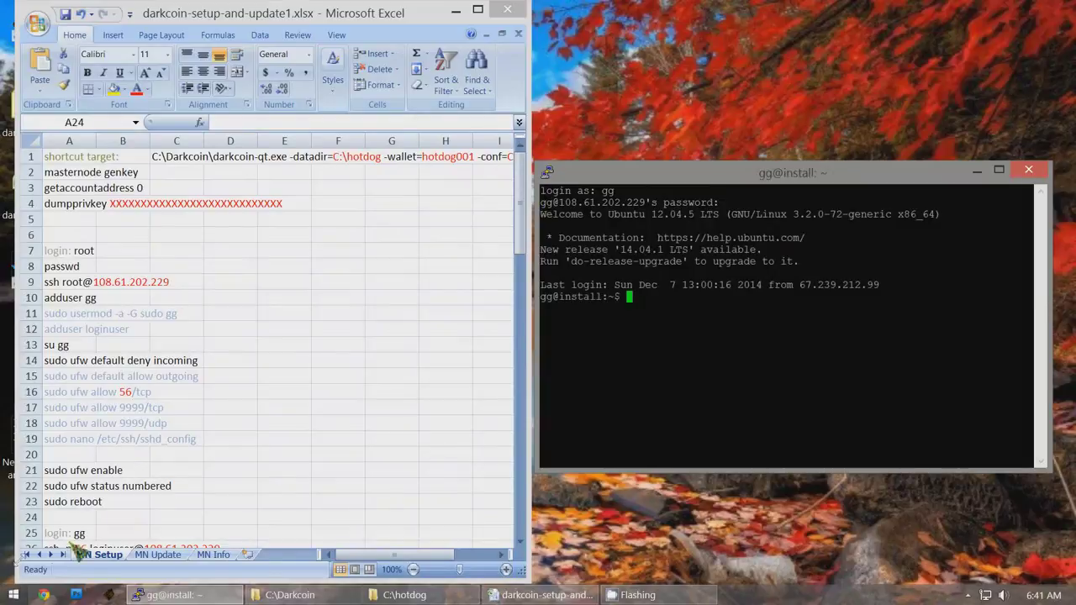
click(80, 517)
scroll(112, 455, down, 3)
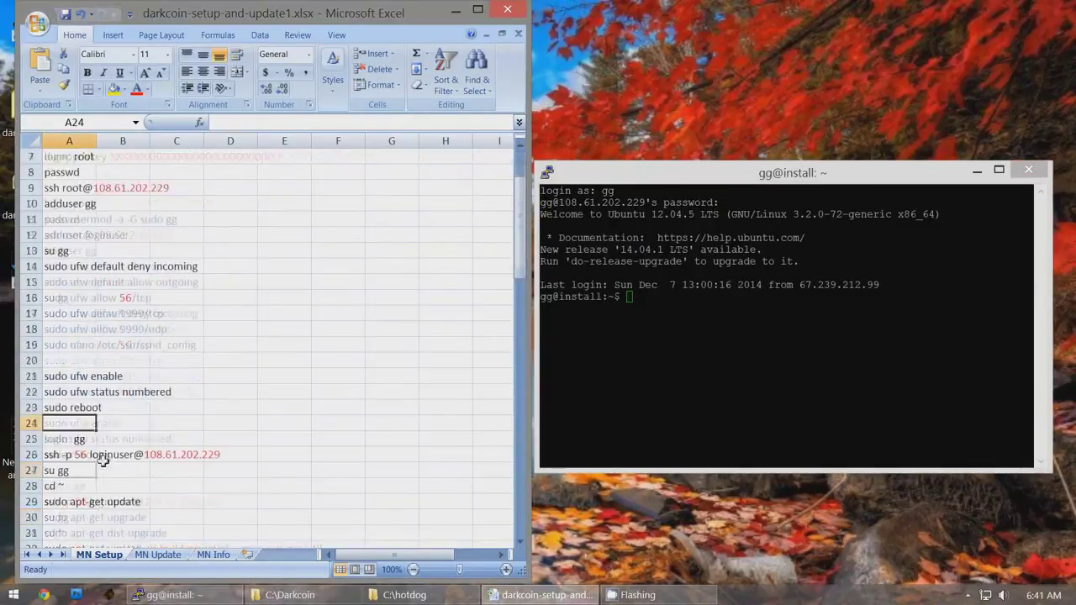
click(64, 363)
key(ctrl+c)
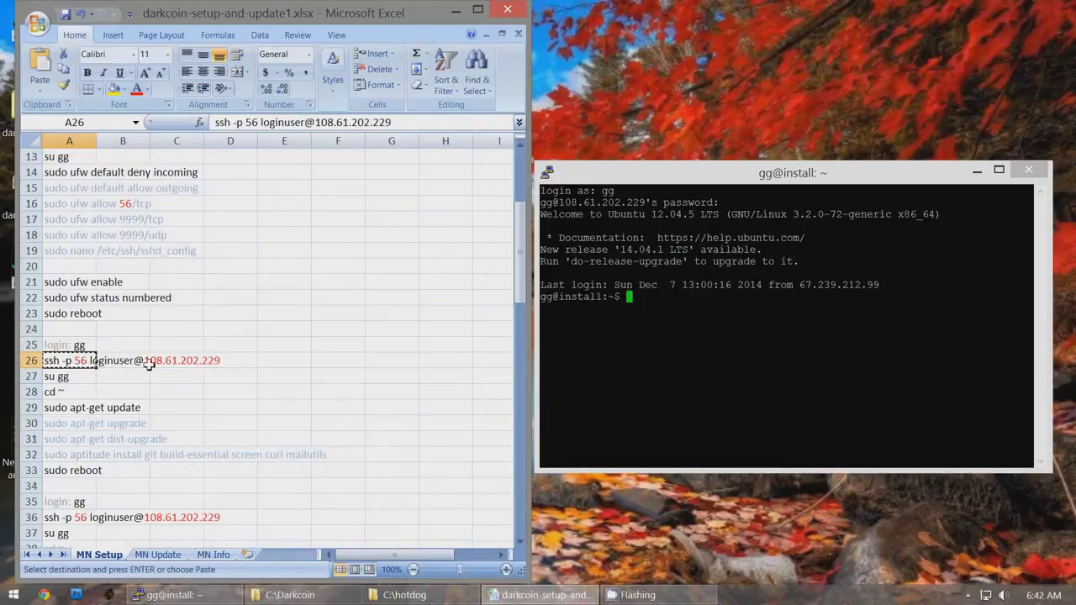
right_click(786, 334)
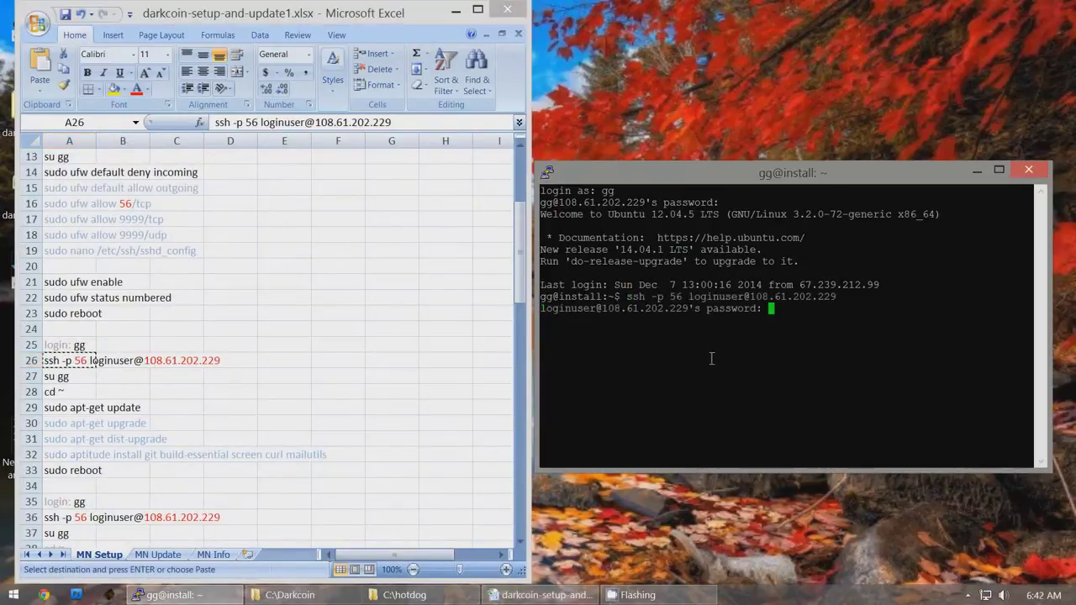
key(Return)
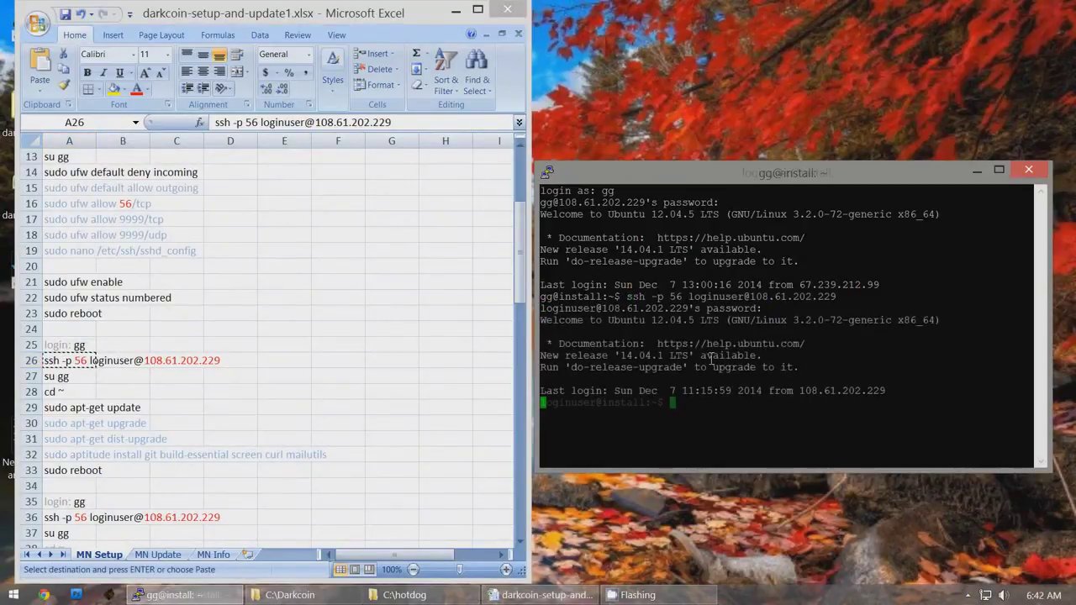
Switch to user gg with the su command from A27 and its password.
click(63, 377)
key(ctrl+c)
right_click(681, 379)
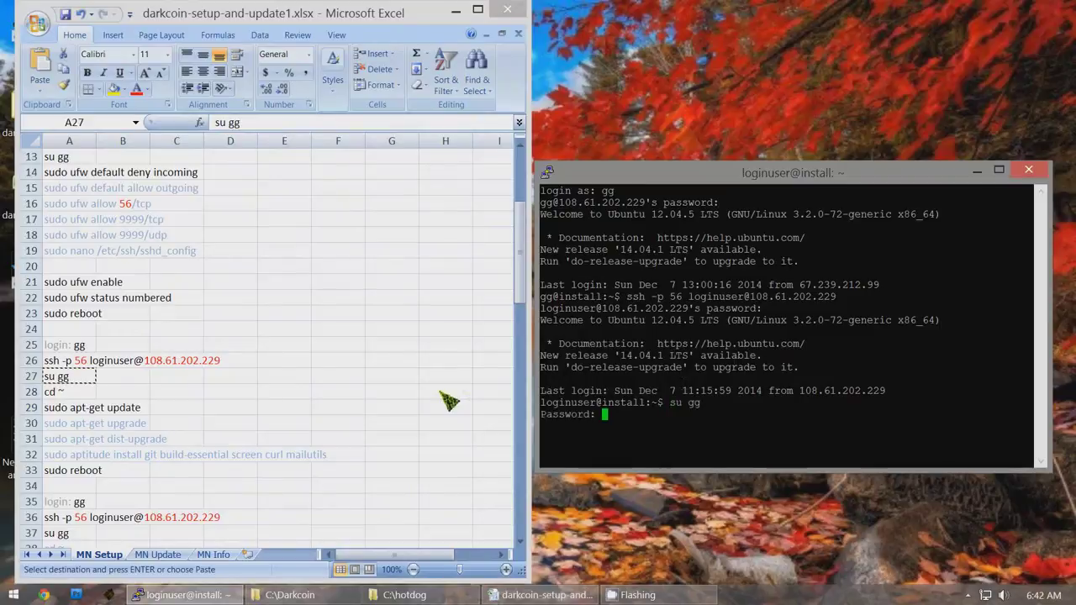
key(Return)
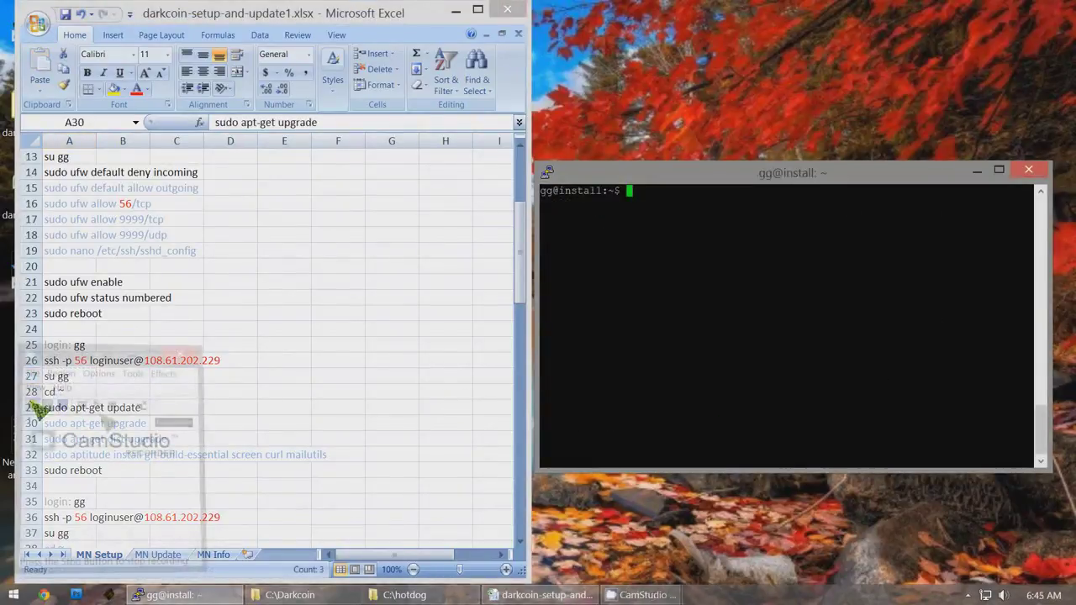
Run apt-get update, then upgrade and install git, build-essential, screen, curl and mailutils.
click(52, 408)
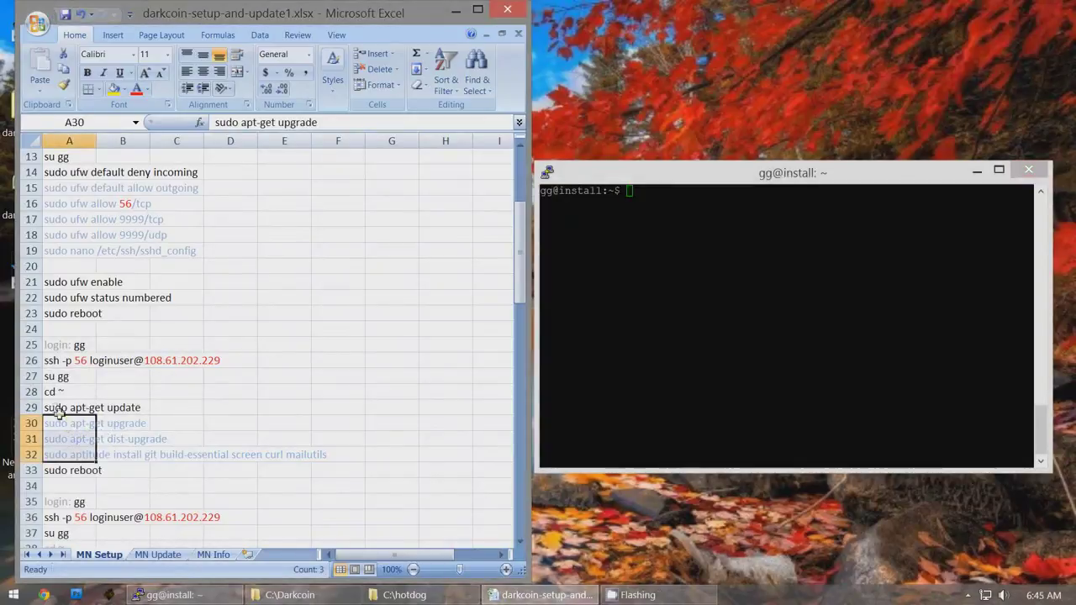
key(ctrl+c)
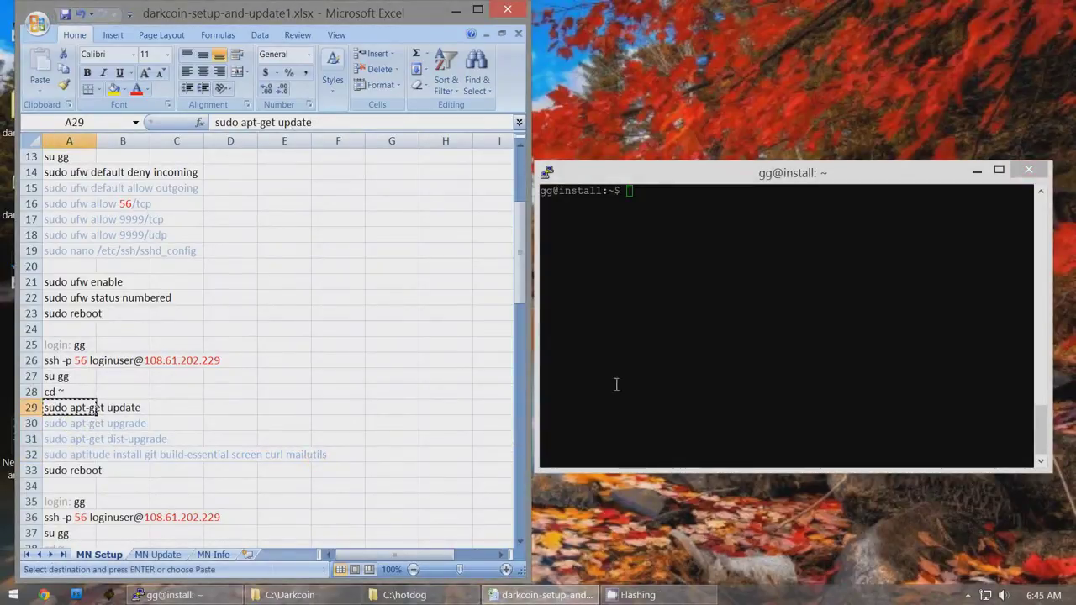
right_click(660, 296)
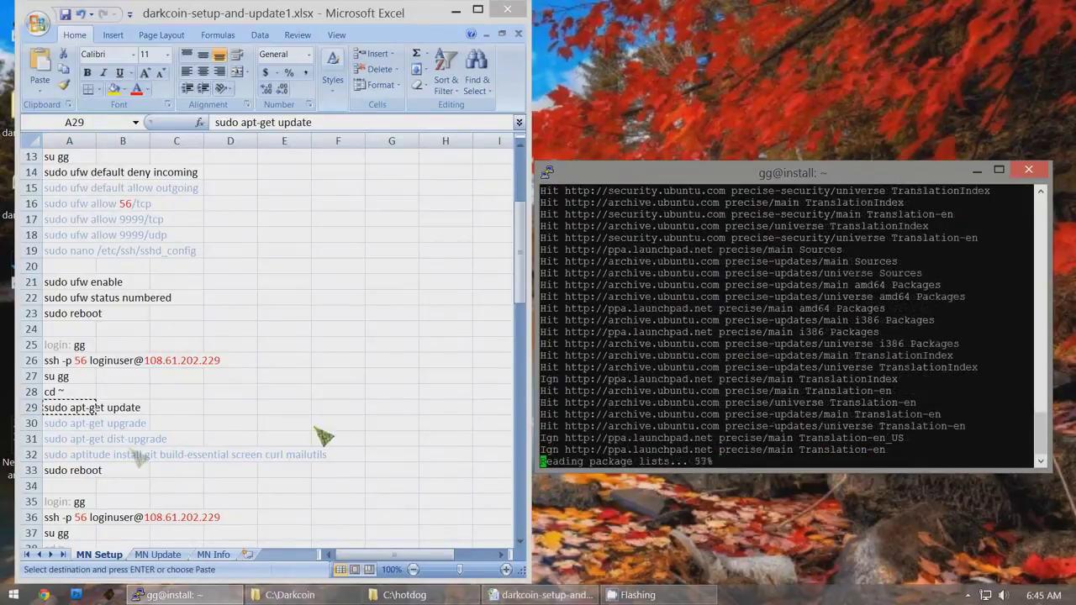
drag(57, 425, 84, 455)
key(ctrl+c)
right_click(669, 370)
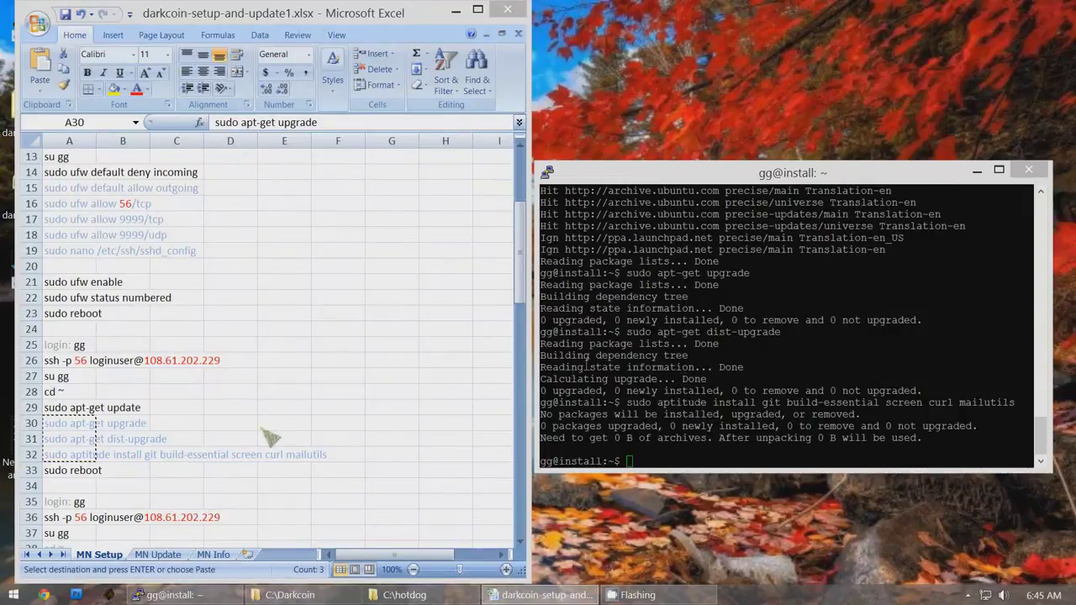
Reboot the server, dismiss the connection-closed error and close the PuTTY window.
click(99, 472)
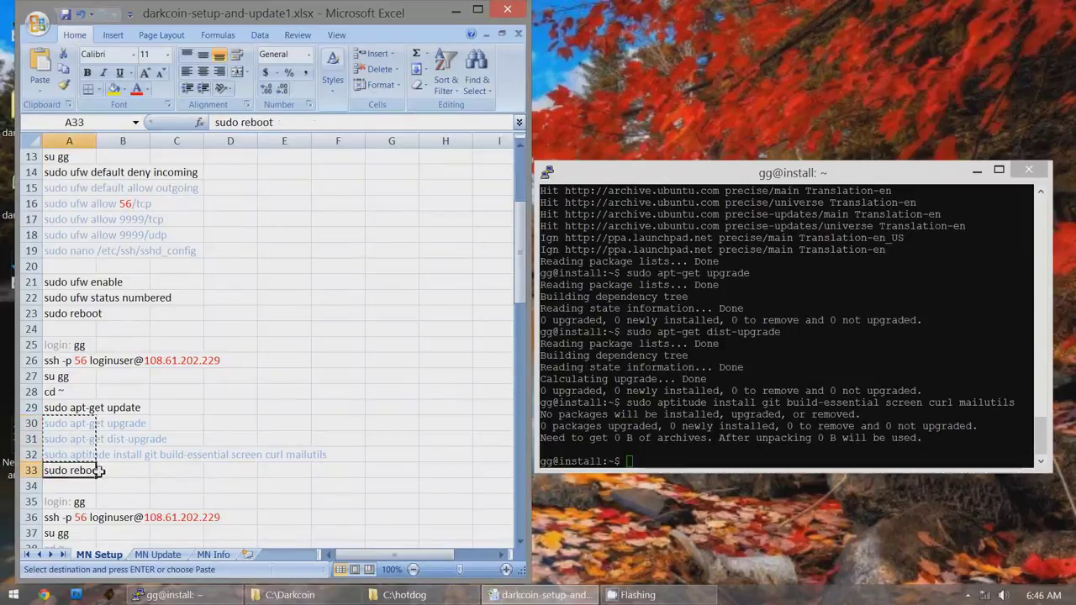
click(792, 350)
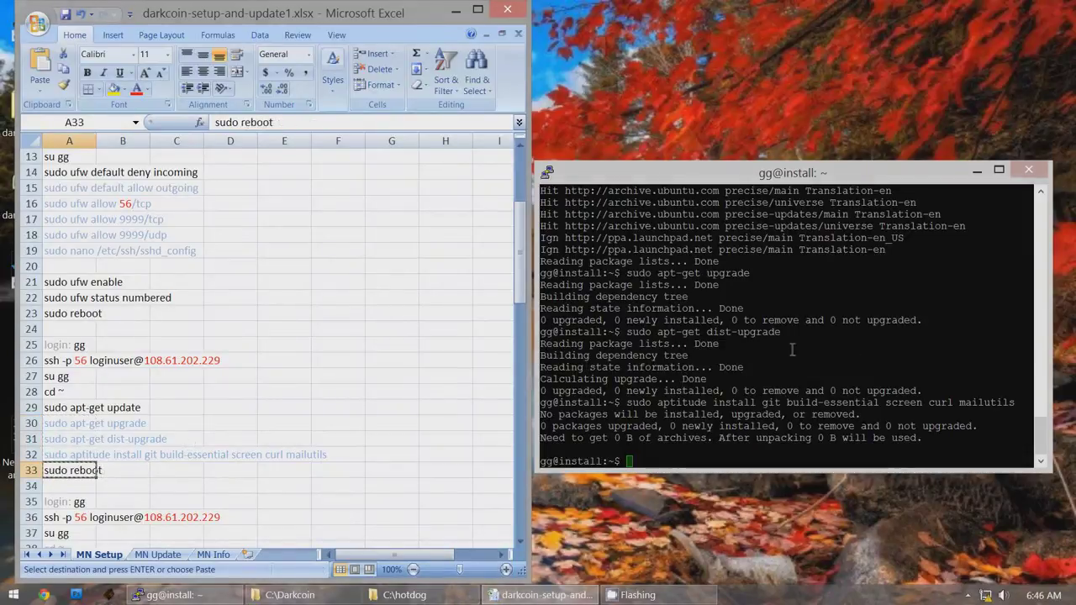
click(792, 350)
right_click(775, 380)
click(663, 362)
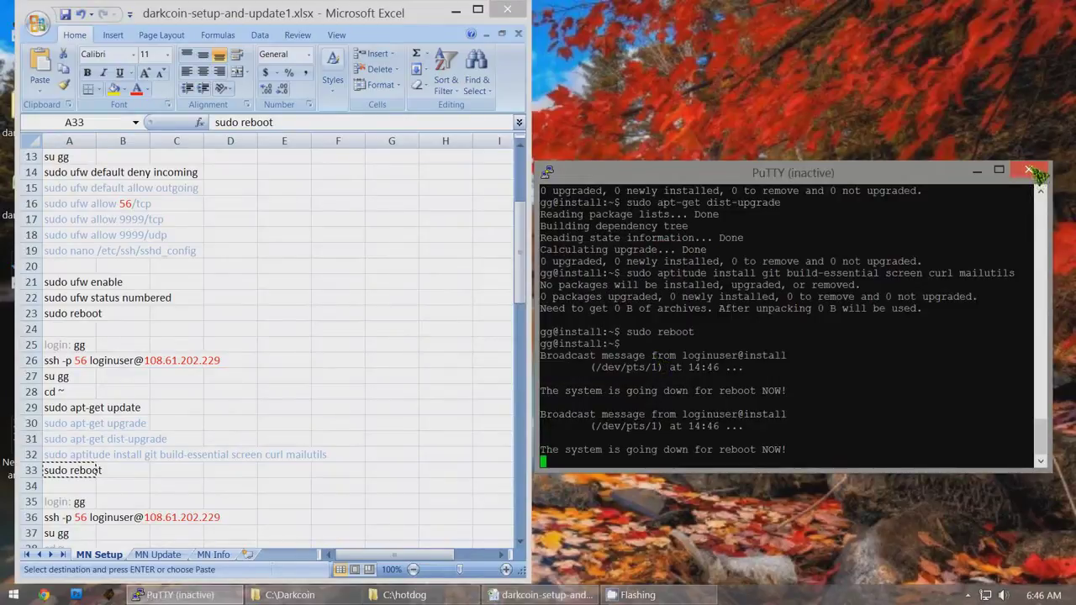
click(1028, 169)
Open saved session 01 to the VPS and log in as gg.
click(141, 594)
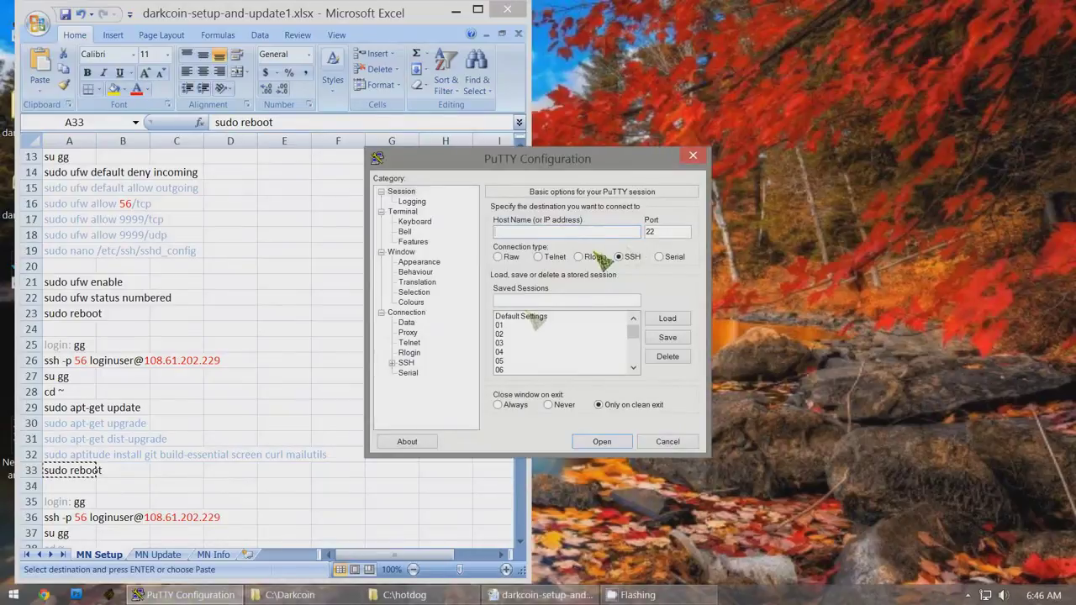
click(505, 326)
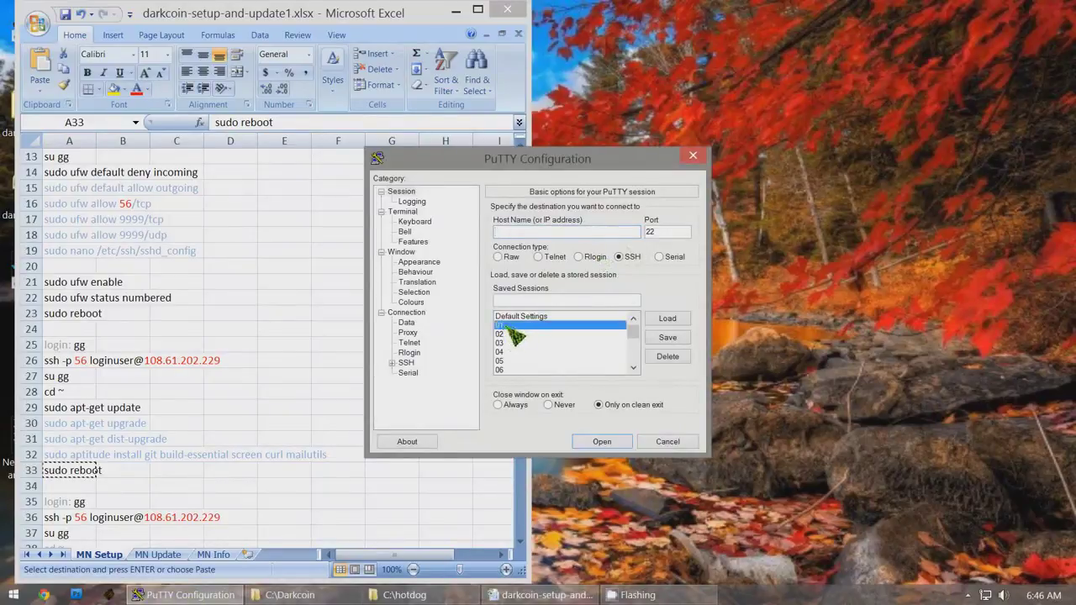
double_click(526, 327)
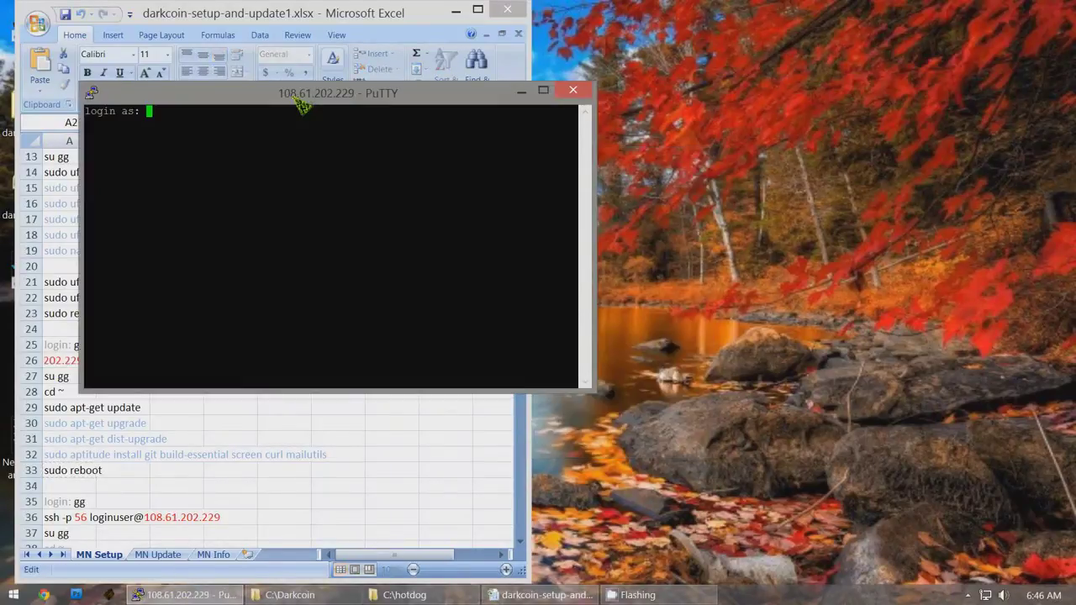
drag(308, 103, 761, 235)
text(gg)
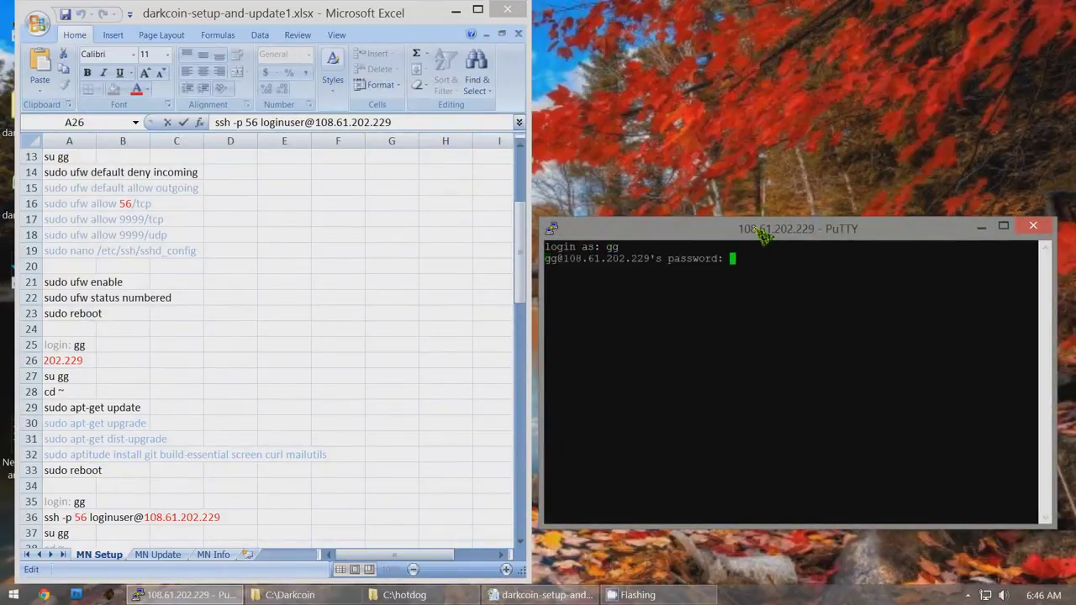
key(Return)
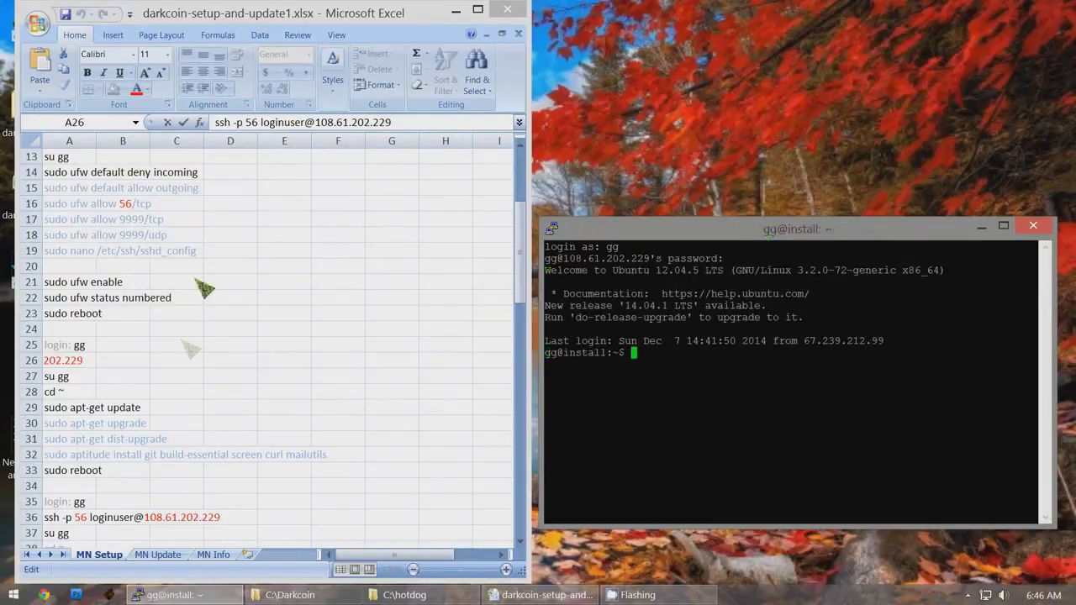
SSH in on port 56 as the login user using the A36 command and its password.
key(alt+Tab)
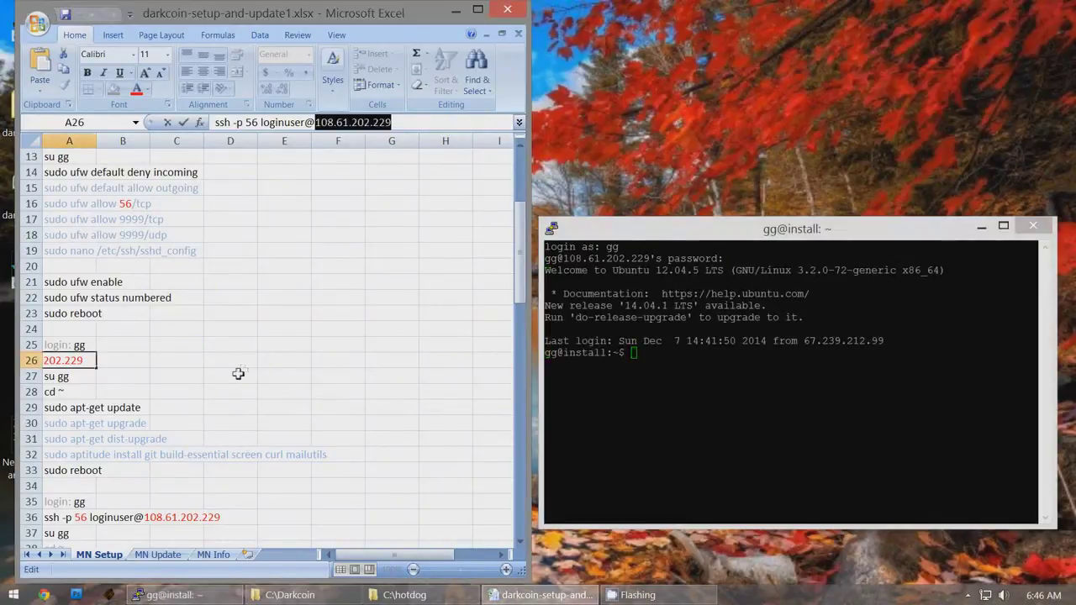
click(65, 517)
drag(519, 252, 520, 284)
key(ctrl+c)
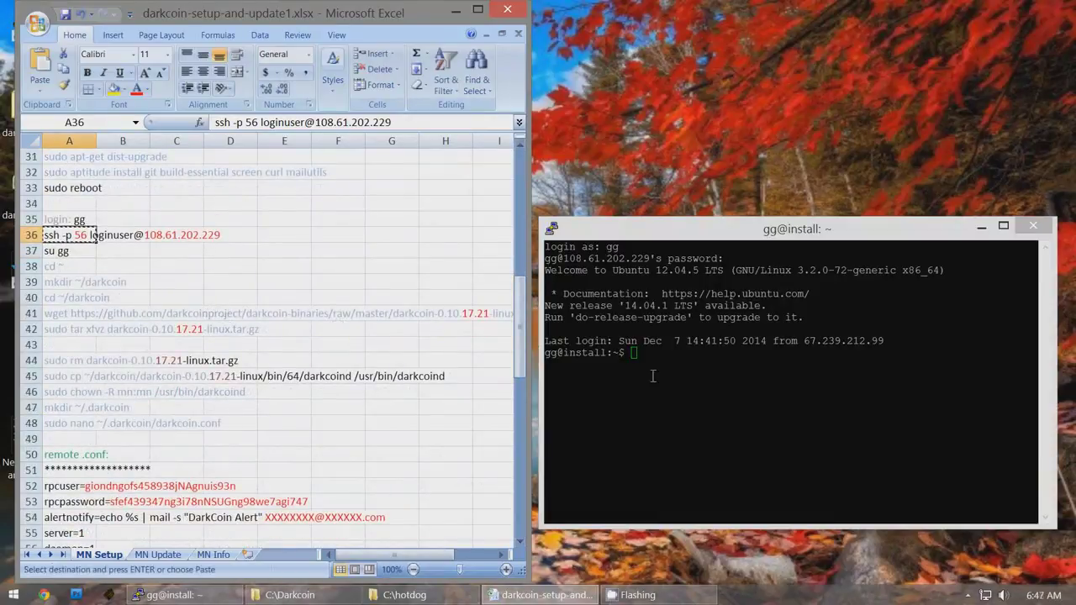
click(656, 383)
right_click(656, 383)
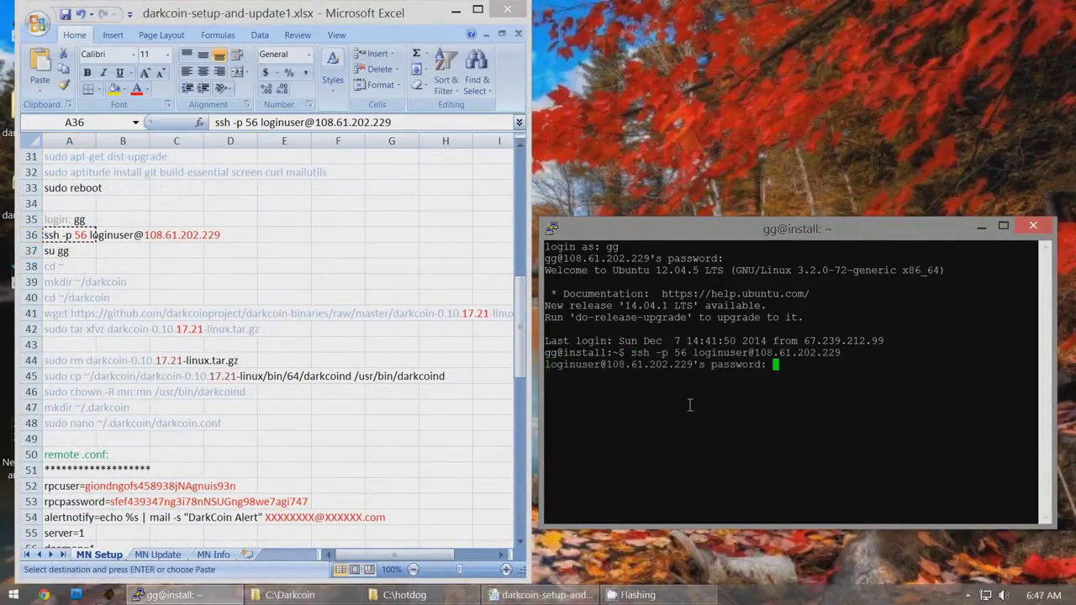
key(Return)
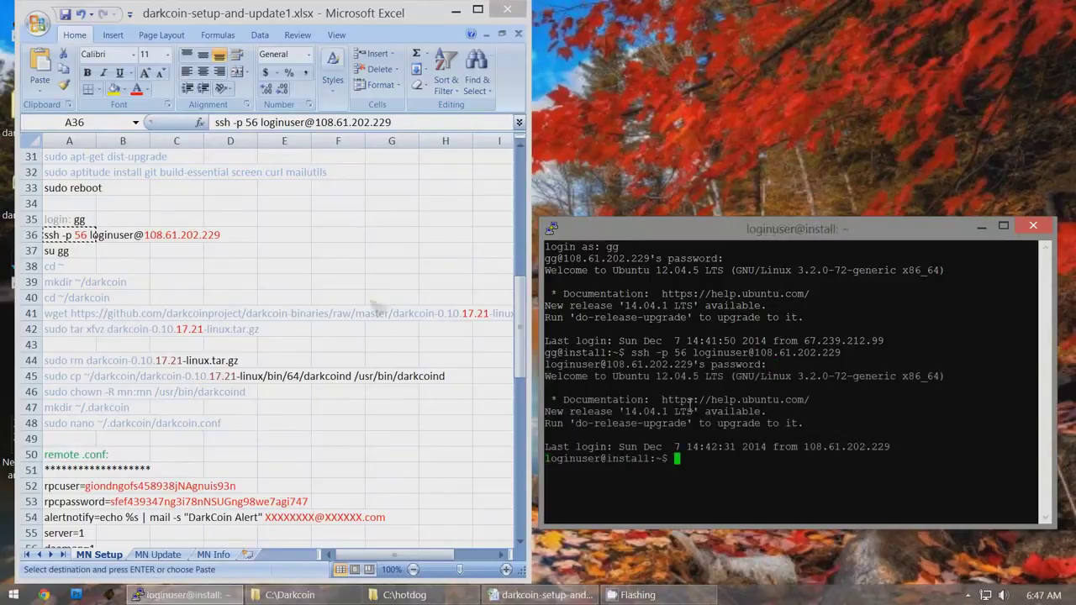
click(63, 254)
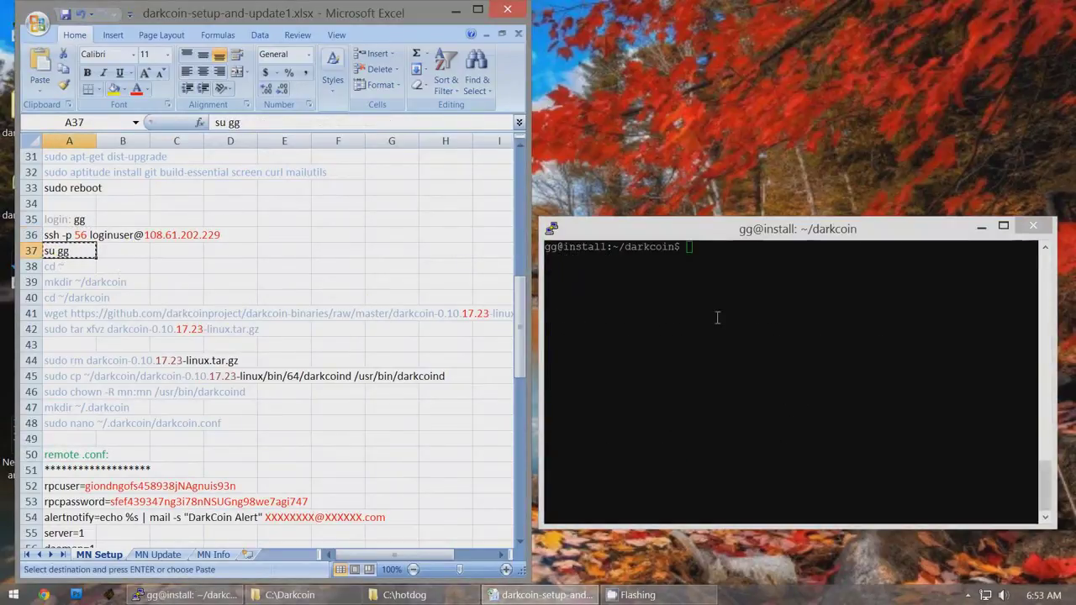
Switch user, then run the A38:A42 commands to download and extract darkcoin 0.10.17.23.
click(726, 315)
right_click(728, 318)
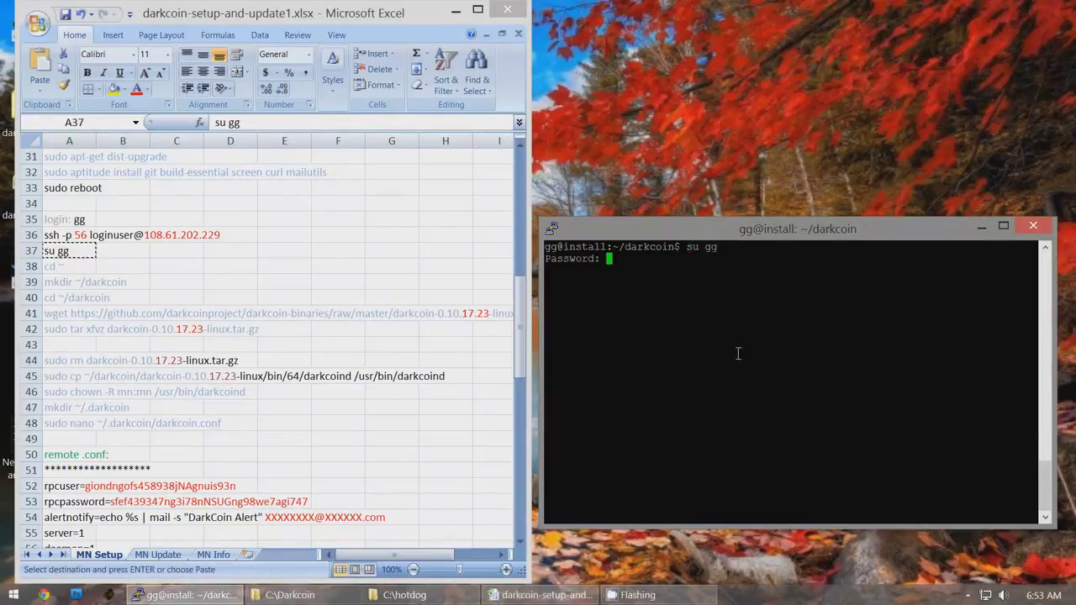
key(Return)
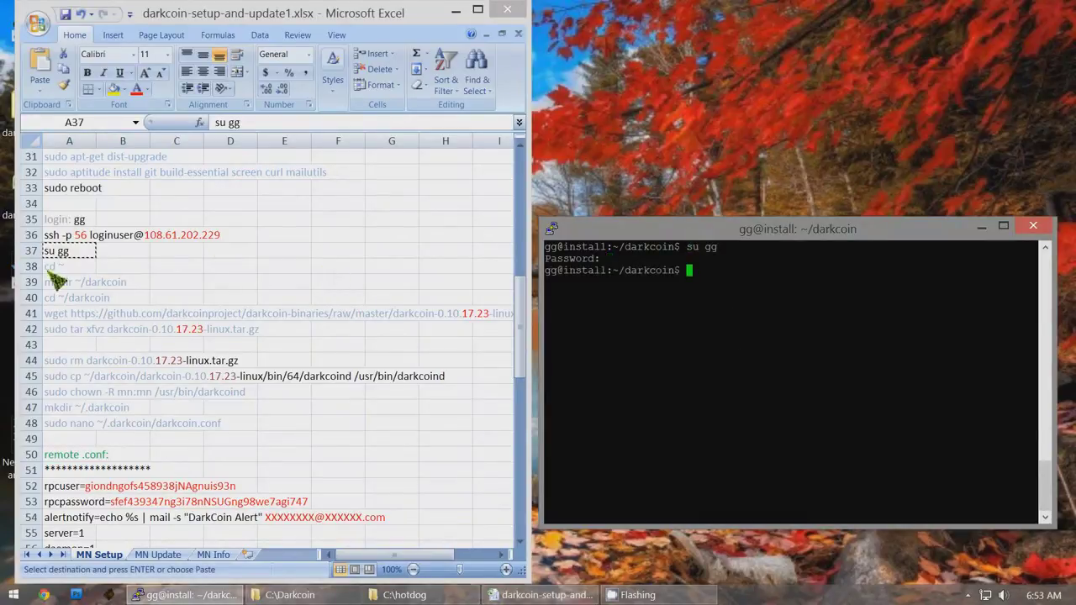
click(61, 277)
drag(64, 268, 109, 320)
key(ctrl+c)
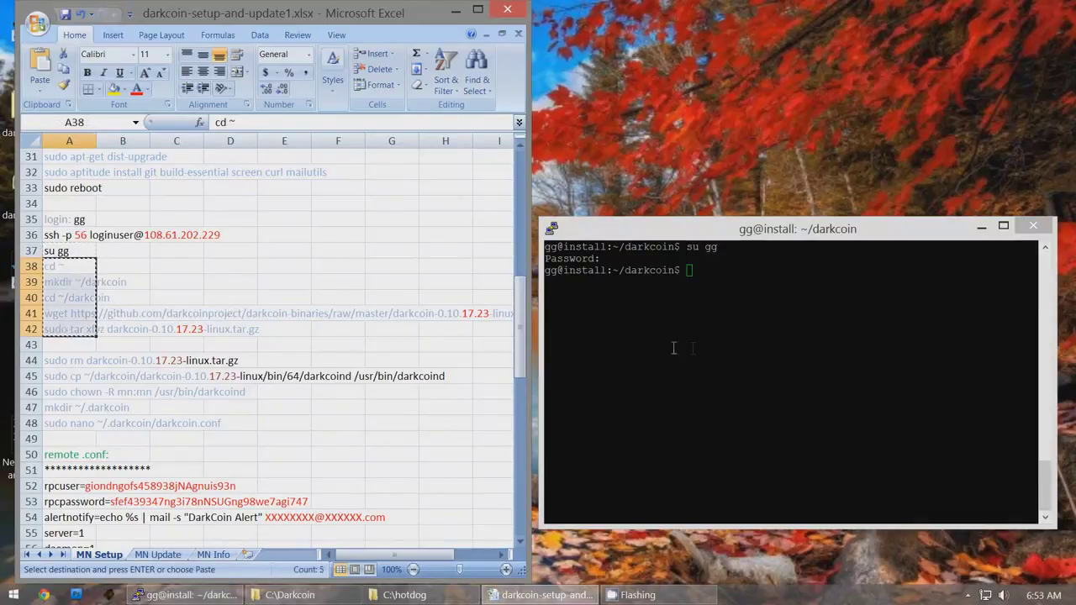
click(691, 347)
right_click(691, 348)
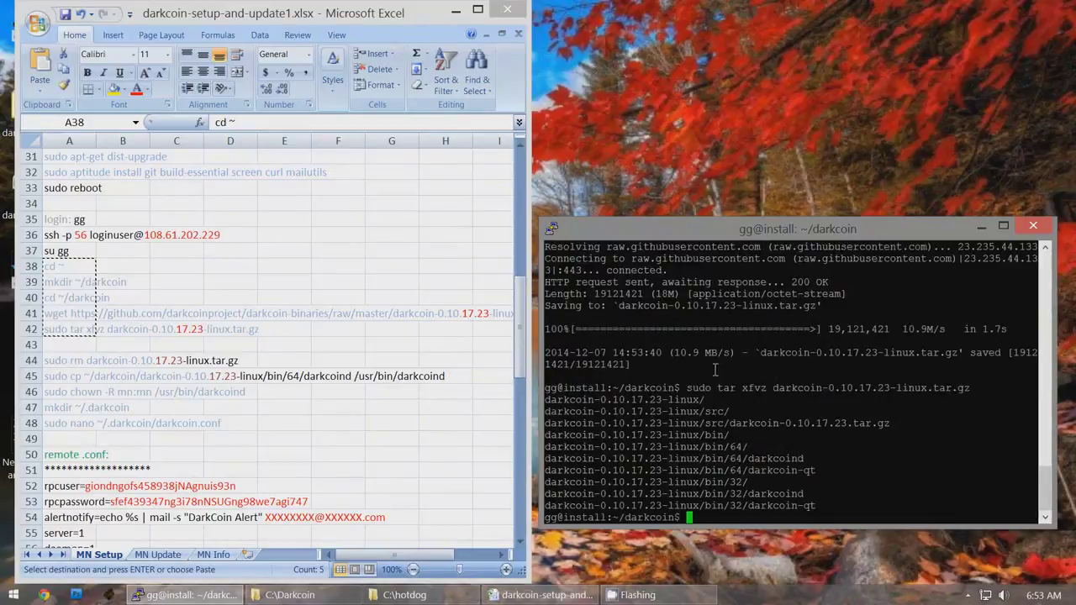
Run the A44:A48 install commands, copying darkcoin to /usr/bin and opening darkcoin.conf in nano.
click(55, 363)
drag(55, 364, 65, 421)
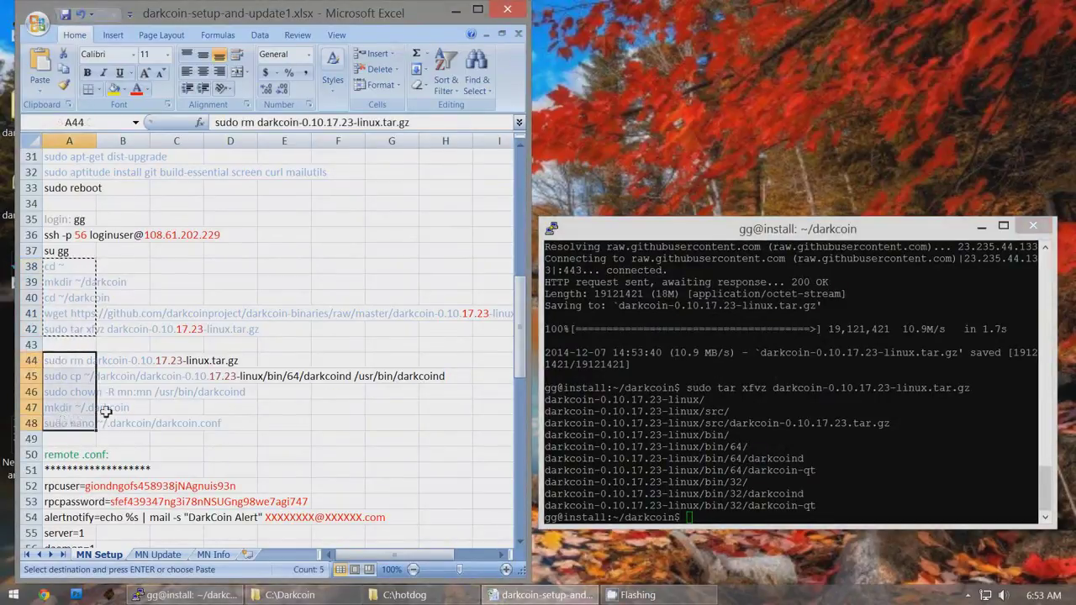
text(c)
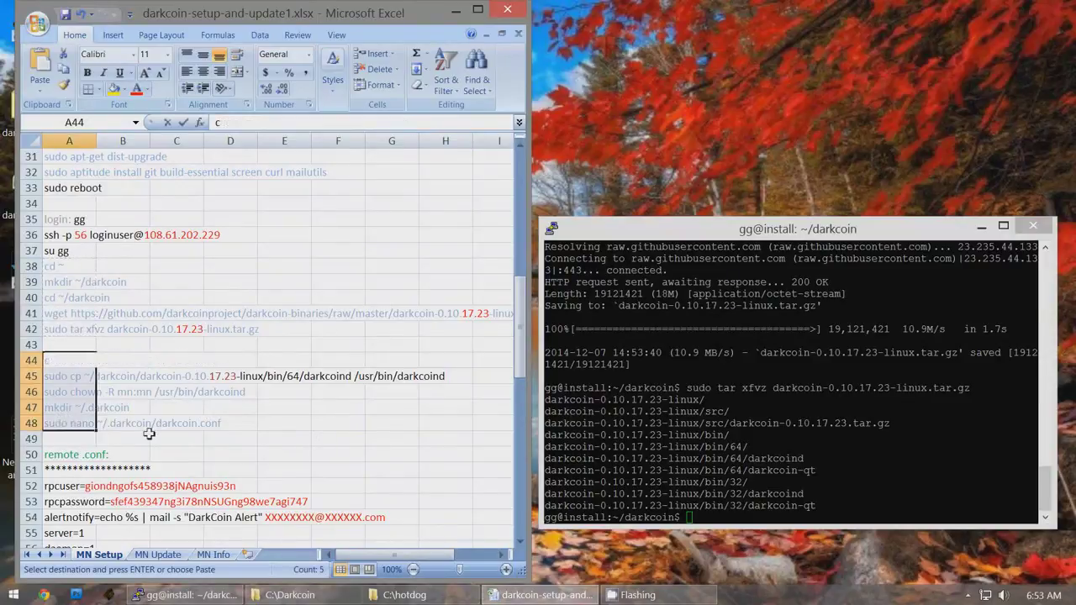
key(Escape)
key(ctrl+c)
right_click(632, 423)
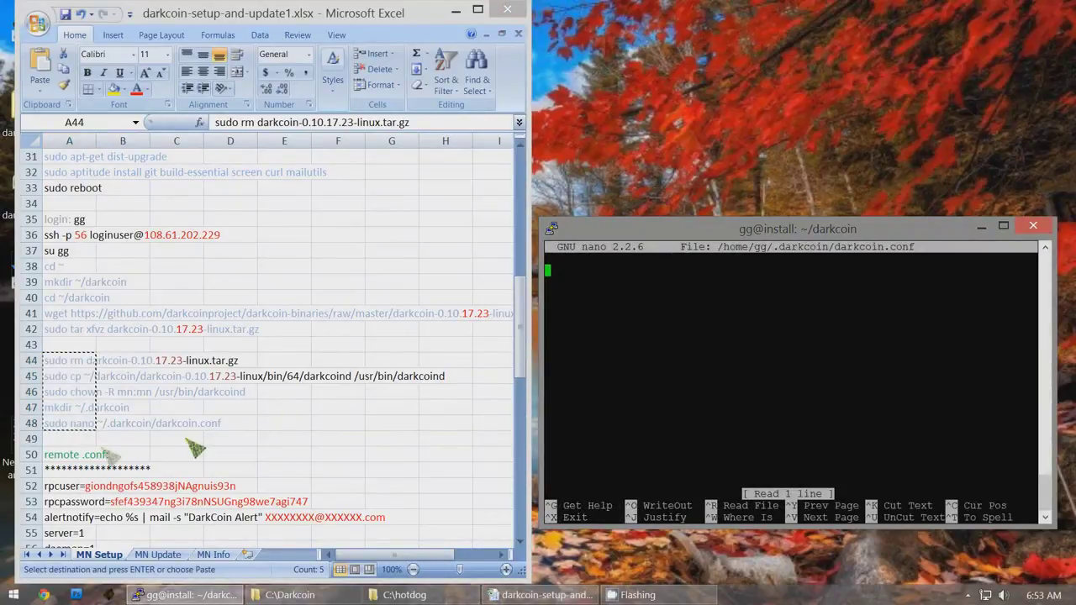
Paste config lines A52:A65 (rpcuser through externalip=108.61.202.229) into darkcoin.conf and save it.
click(83, 450)
key(Escape)
scroll(133, 423, down, 2)
scroll(133, 423, down, 3)
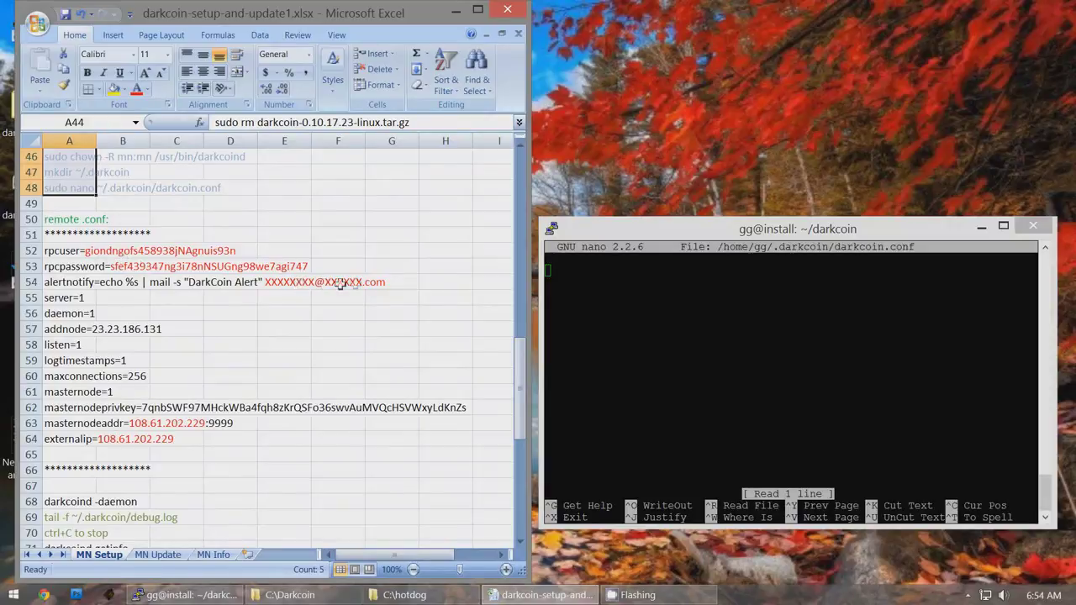
drag(67, 251, 75, 454)
key(ctrl+c)
right_click(641, 342)
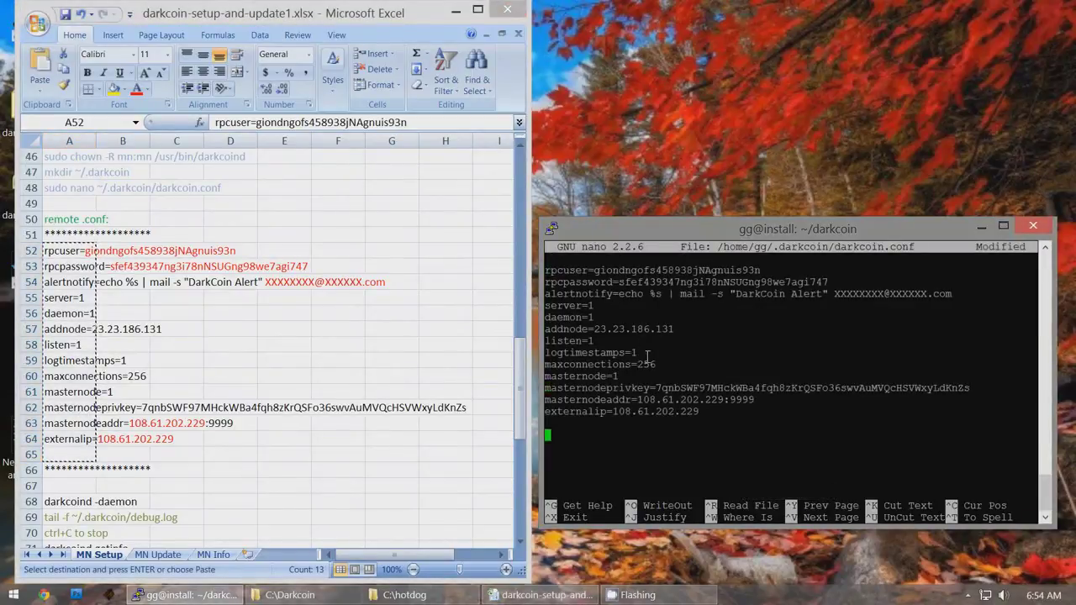
key(ctrl+x)
key(y)
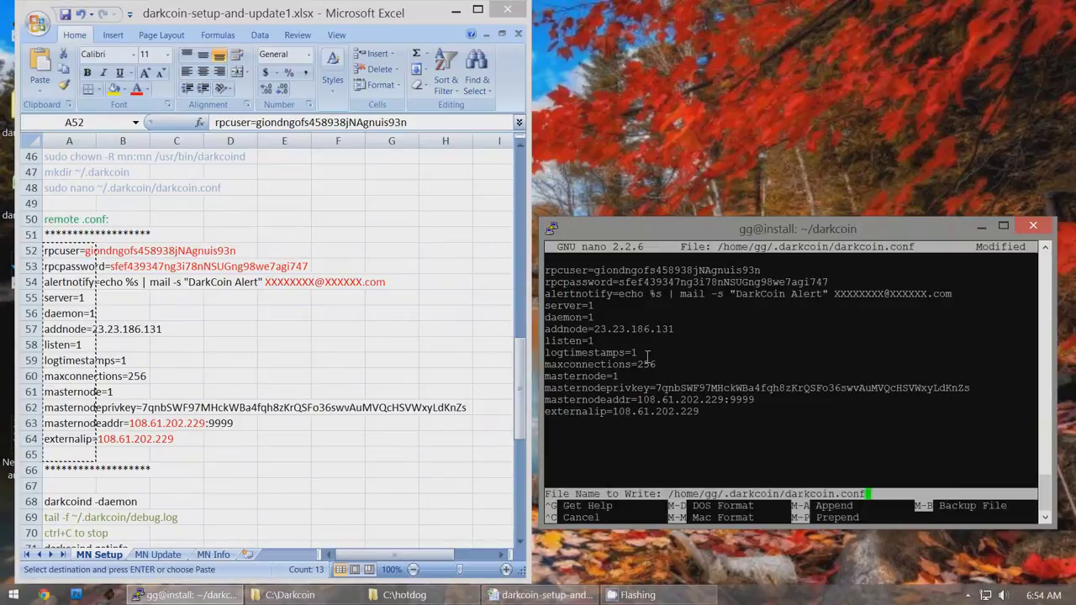
key(Return)
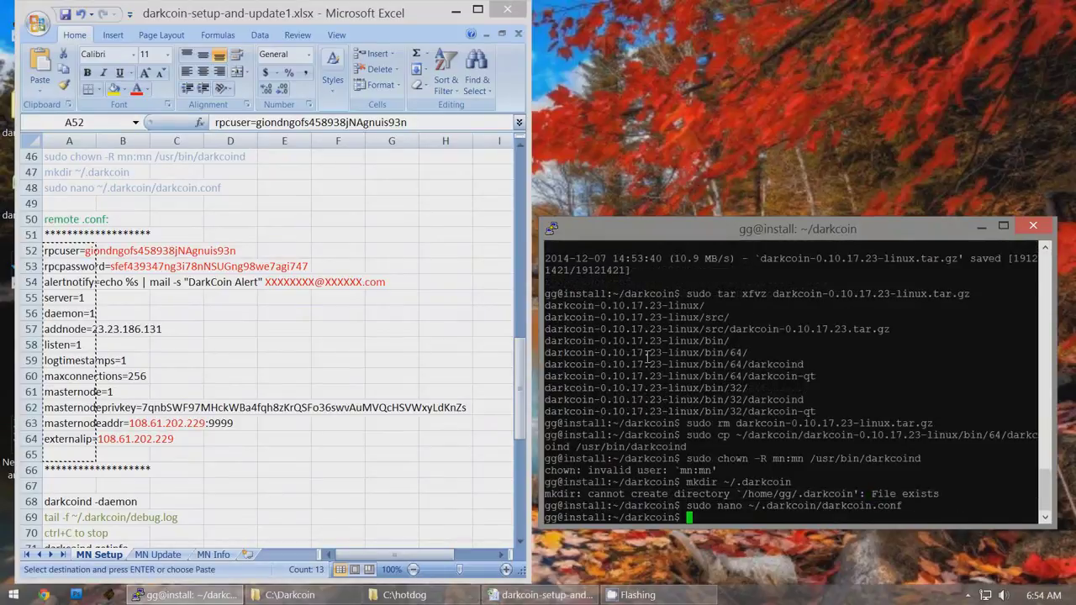
Start the daemon on the VPS by running 'darkcoind -daemon' from cell A68.
click(70, 485)
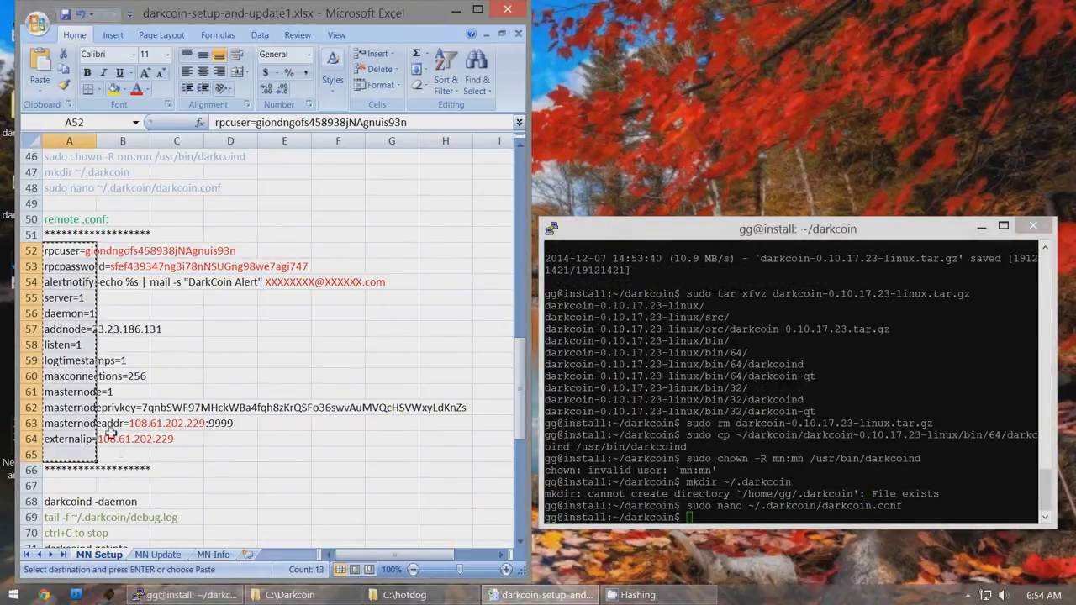
scroll(118, 446, down, 3)
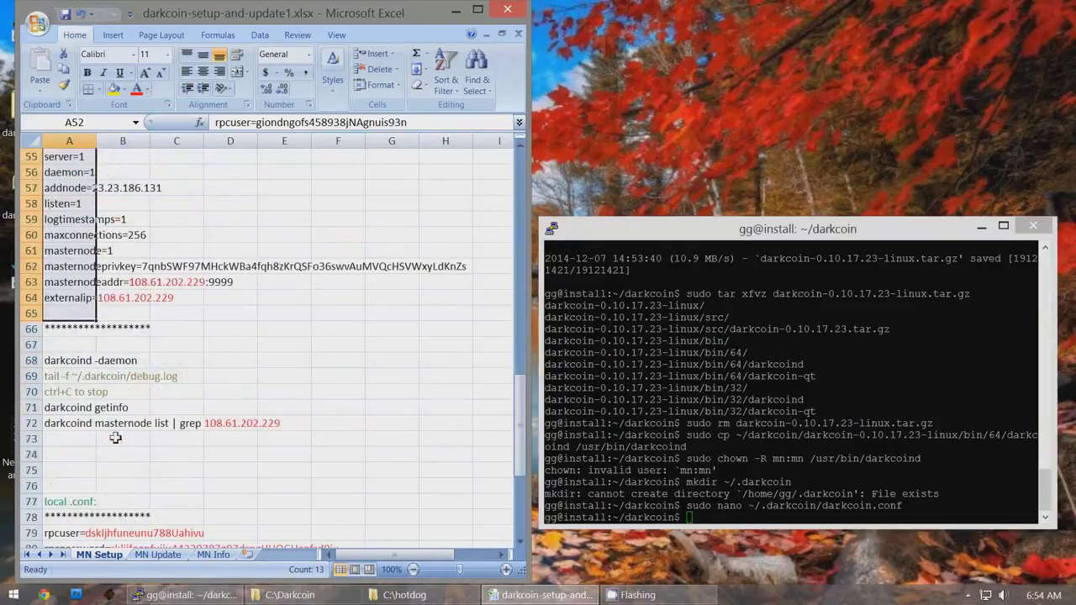
click(59, 362)
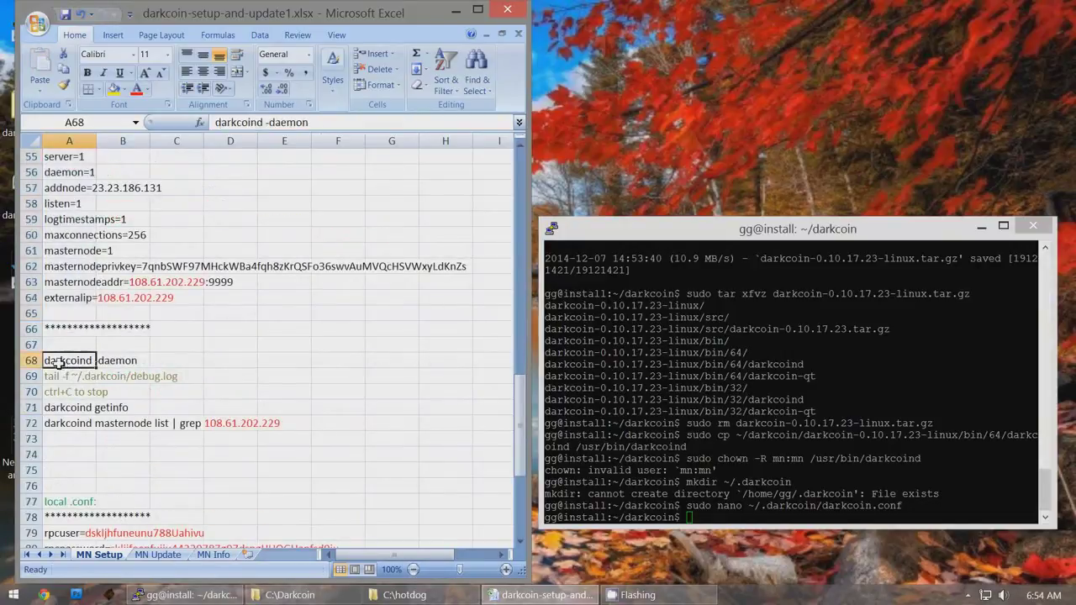
key(ctrl+c)
right_click(659, 412)
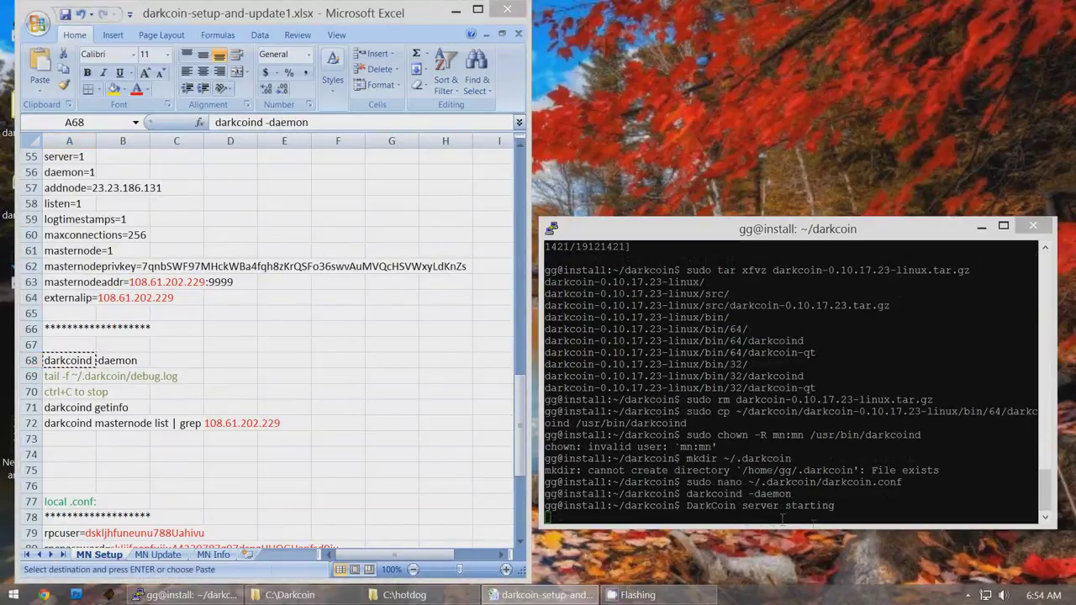
Follow the debug log with 'tail -f ~/.darkcoin/debug.log', stop it, and copy the getinfo command.
click(62, 380)
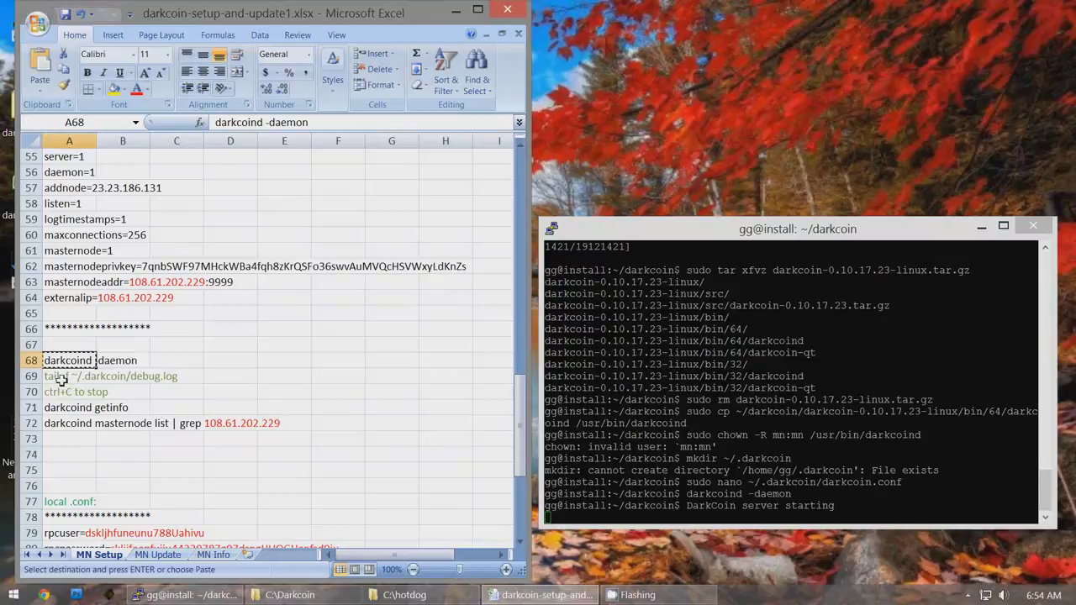
click(61, 379)
key(ctrl+c)
right_click(691, 425)
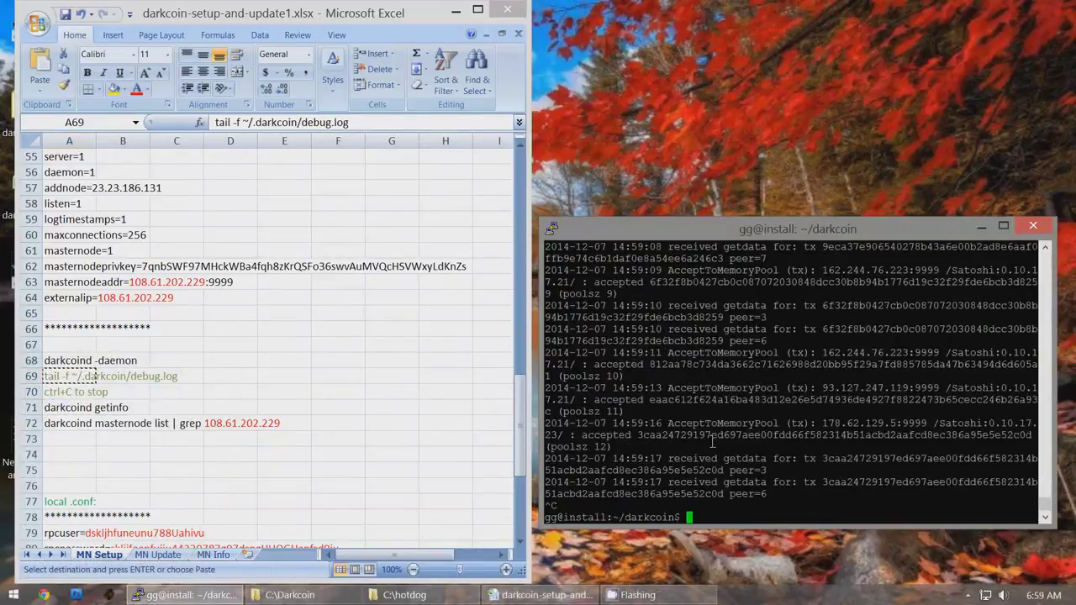
key(Return)
key(Return)
key(Return)
key(Return)
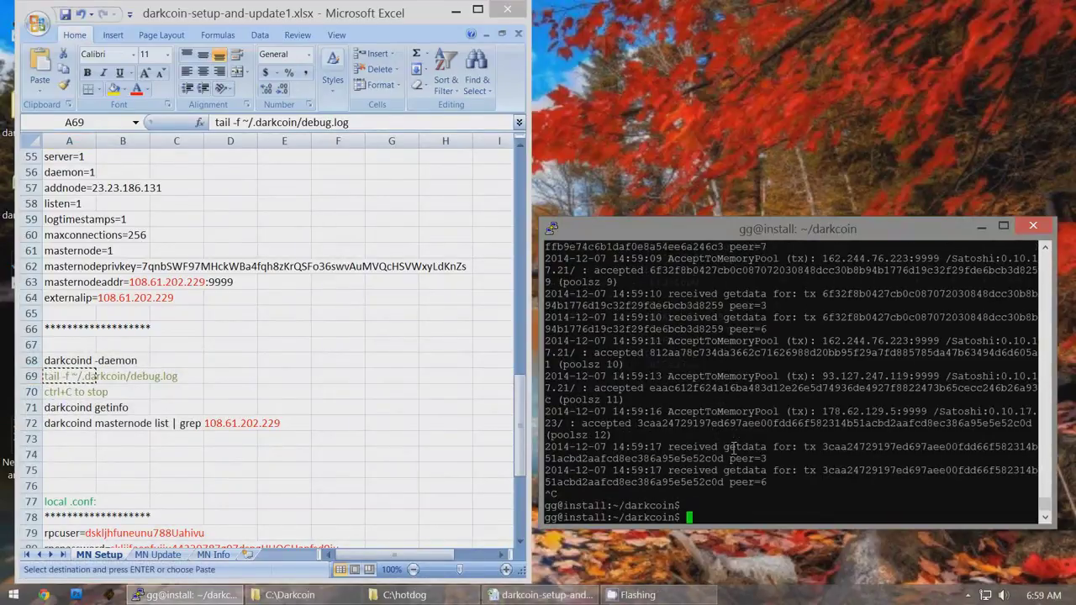
click(84, 408)
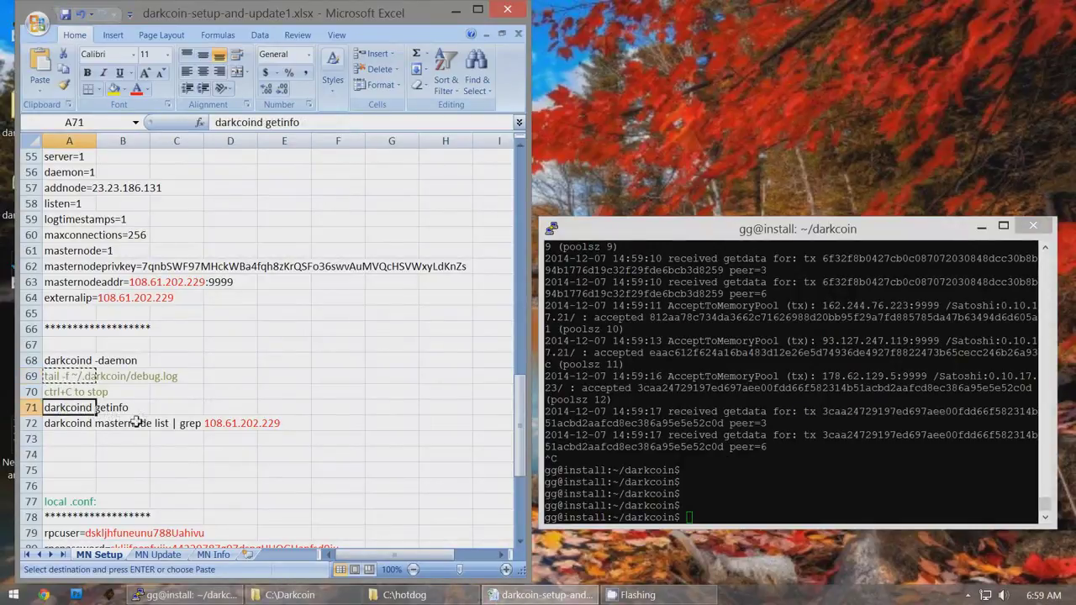
key(ctrl+c)
Run 'darkcoind getinfo' and check protocol version 70051, 182195 blocks and the darksend_balance line.
click(775, 456)
right_click(775, 456)
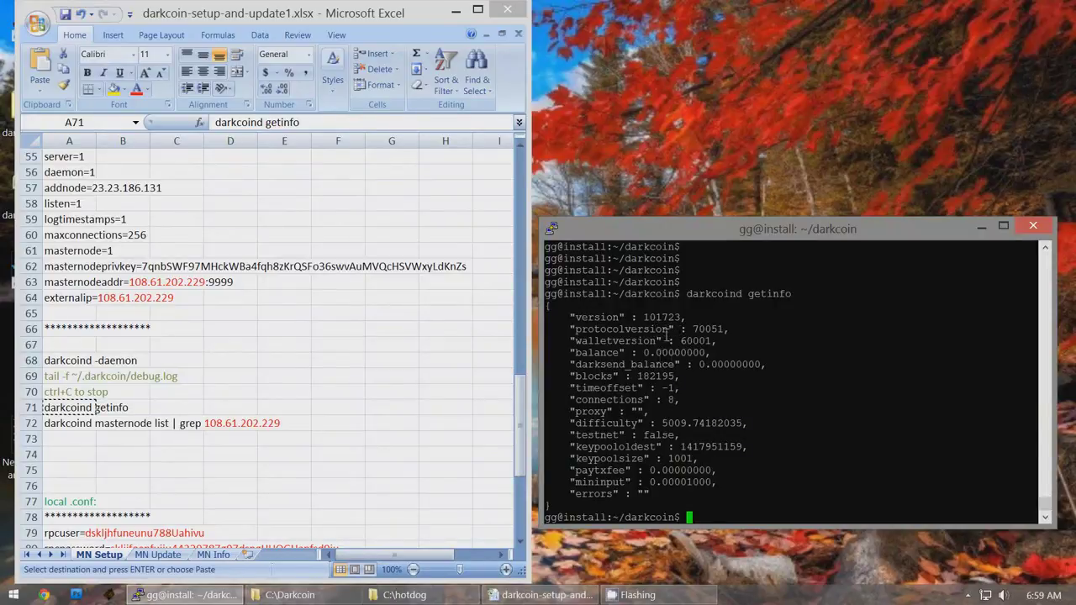
drag(695, 329, 728, 330)
click(728, 340)
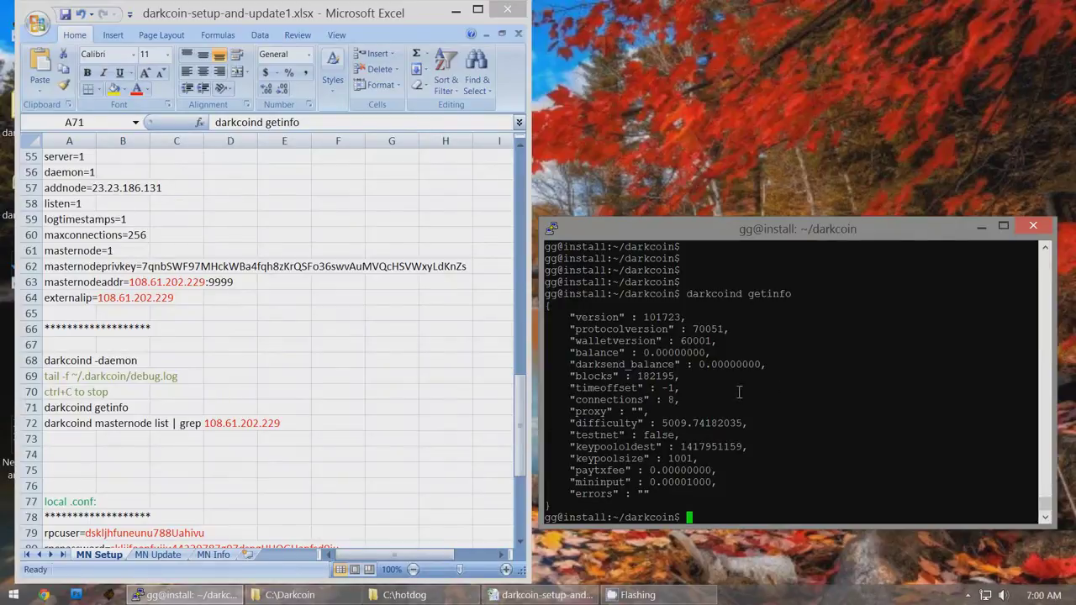
drag(636, 381, 681, 377)
click(681, 376)
key(Up)
key(Down)
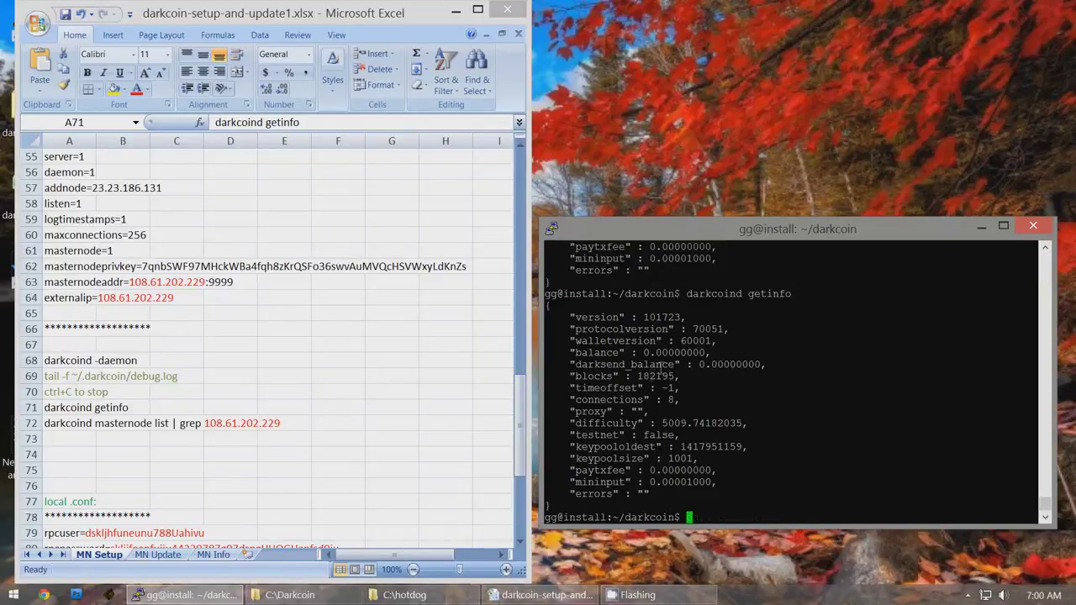
drag(639, 376, 674, 375)
click(642, 376)
drag(639, 377, 683, 374)
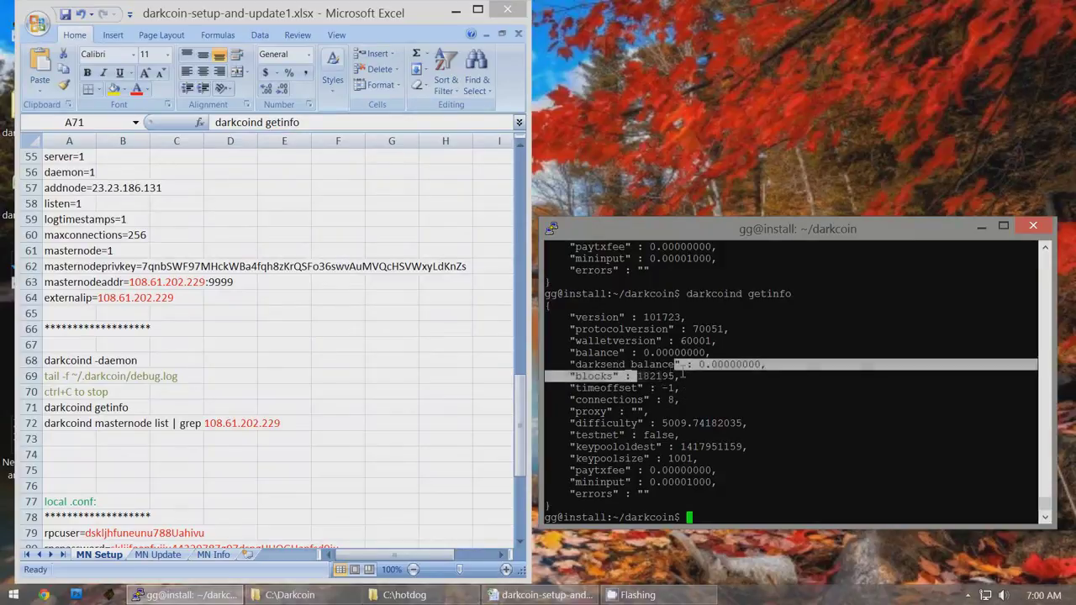
click(673, 384)
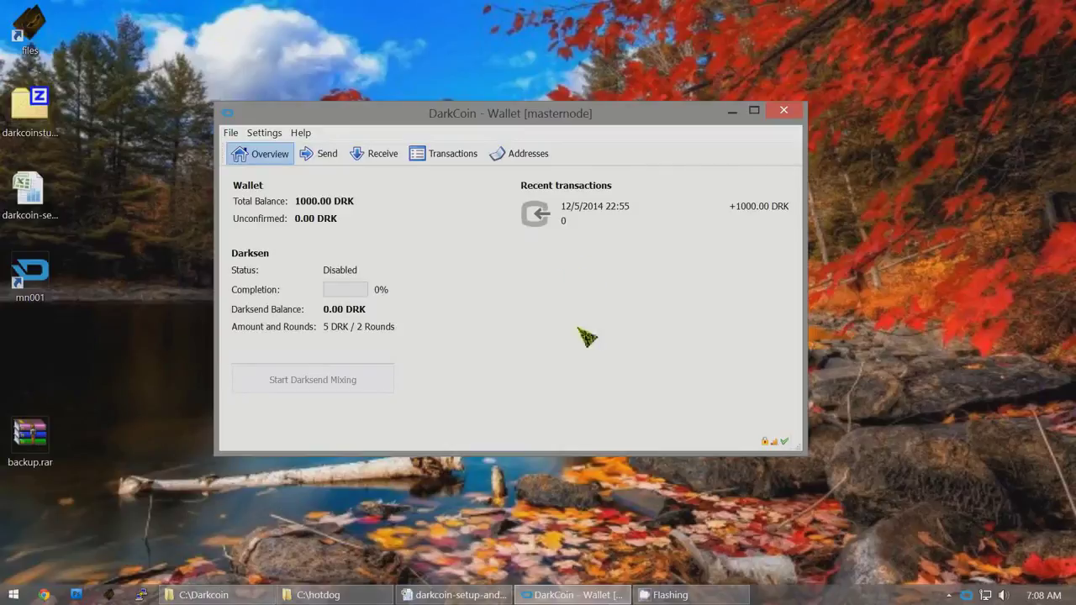
Run 'masternode start' with the wallet passphrase in the Help > Debug window Console.
mouse_move(589, 223)
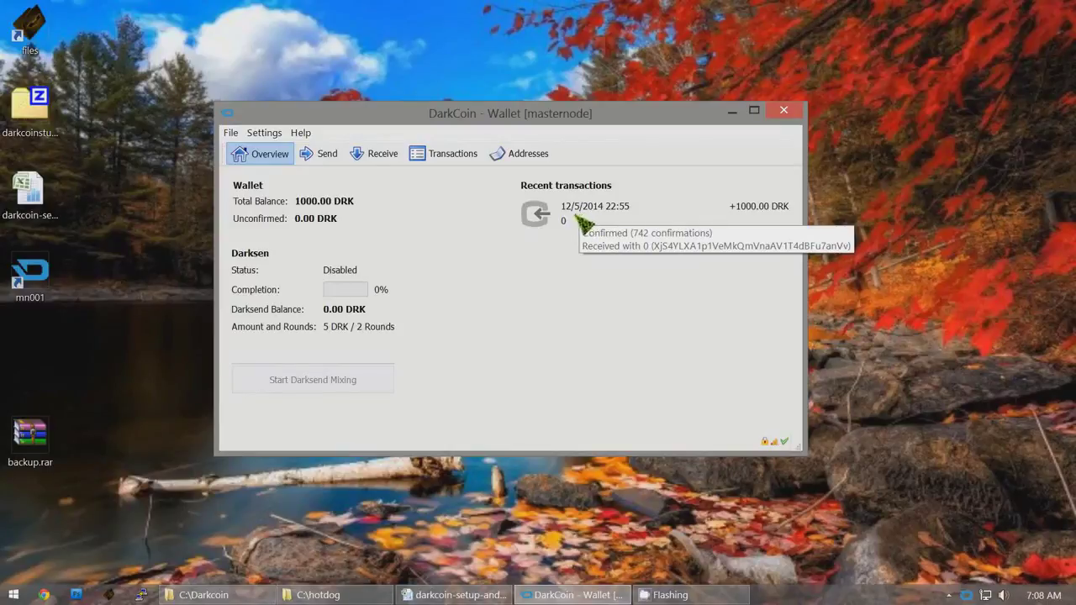
click(305, 139)
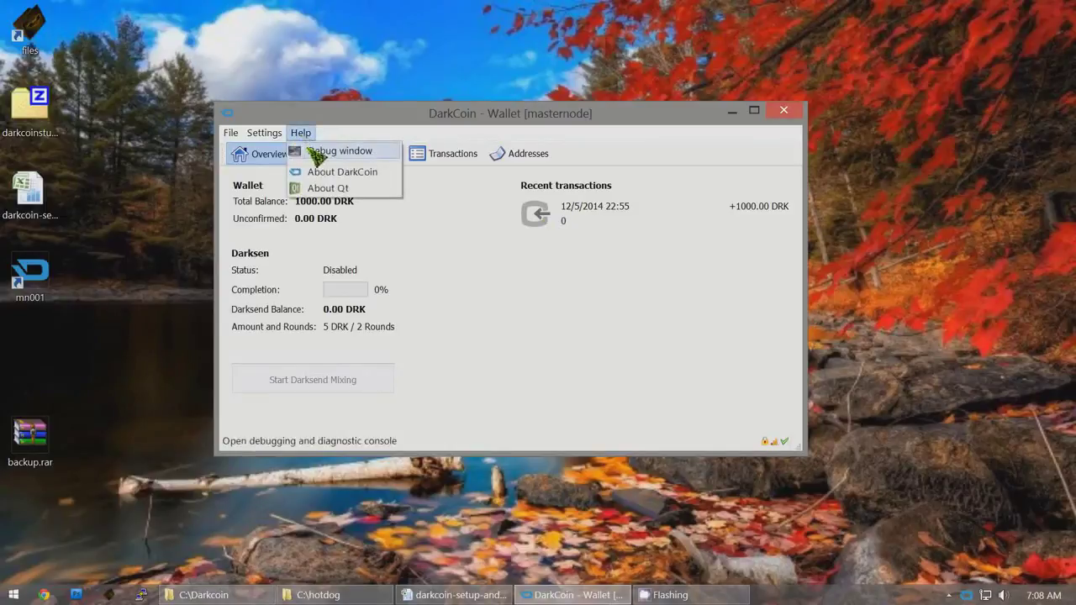
click(324, 156)
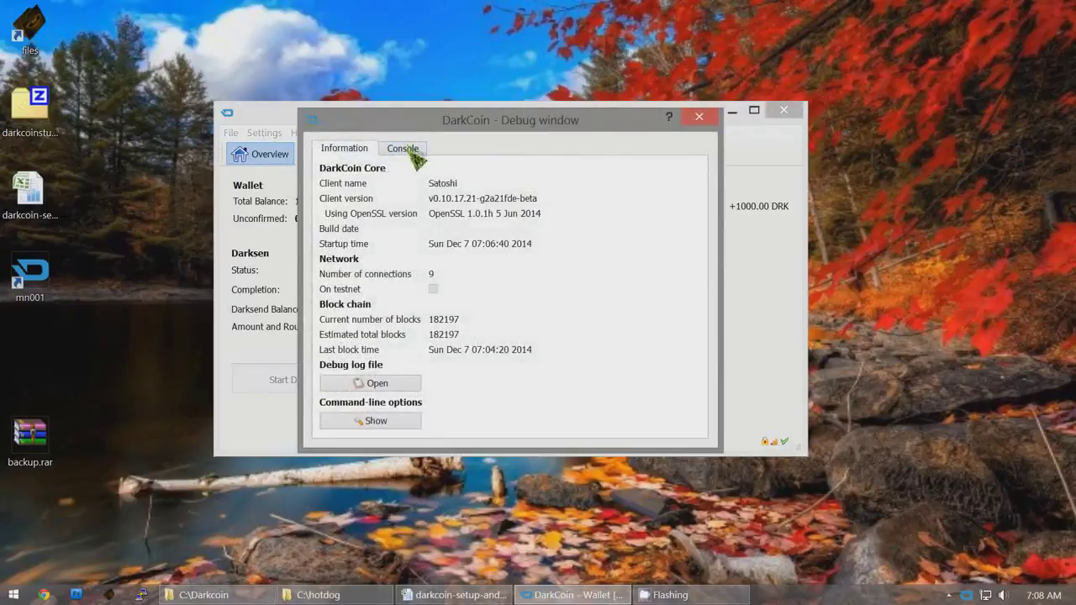
click(407, 148)
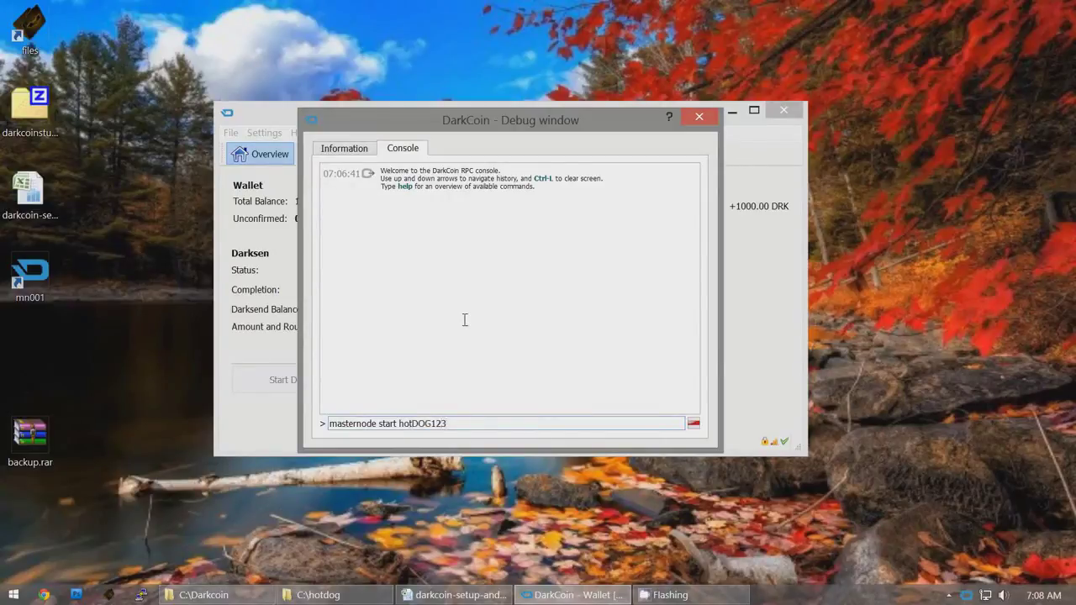
key(Return)
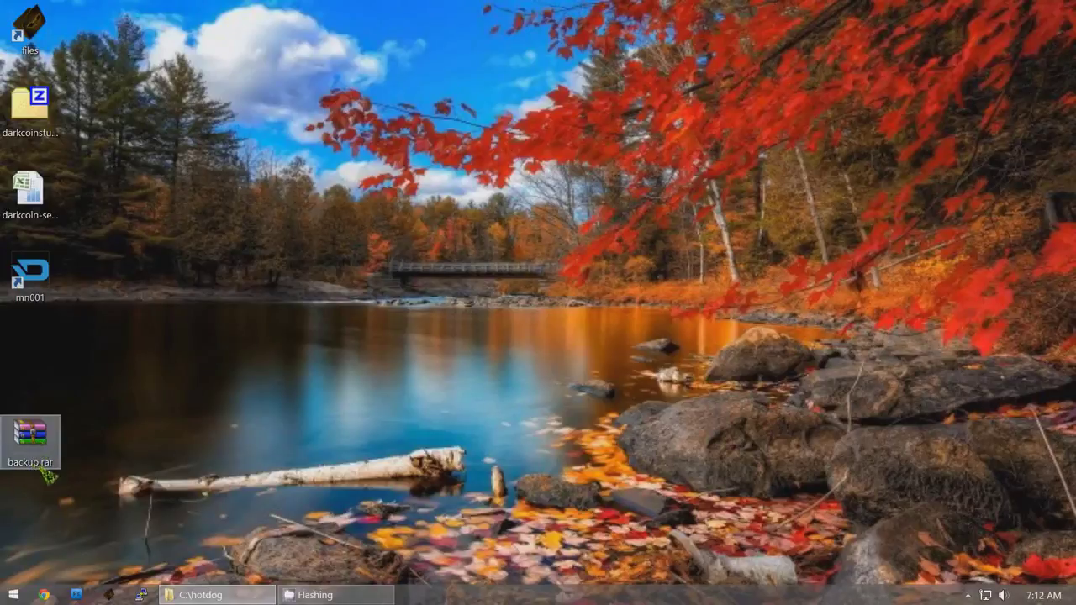
Open backup.rar and compare mn001.conf, hotdog001 and the setup spreadsheet with the originals.
double_click(32, 439)
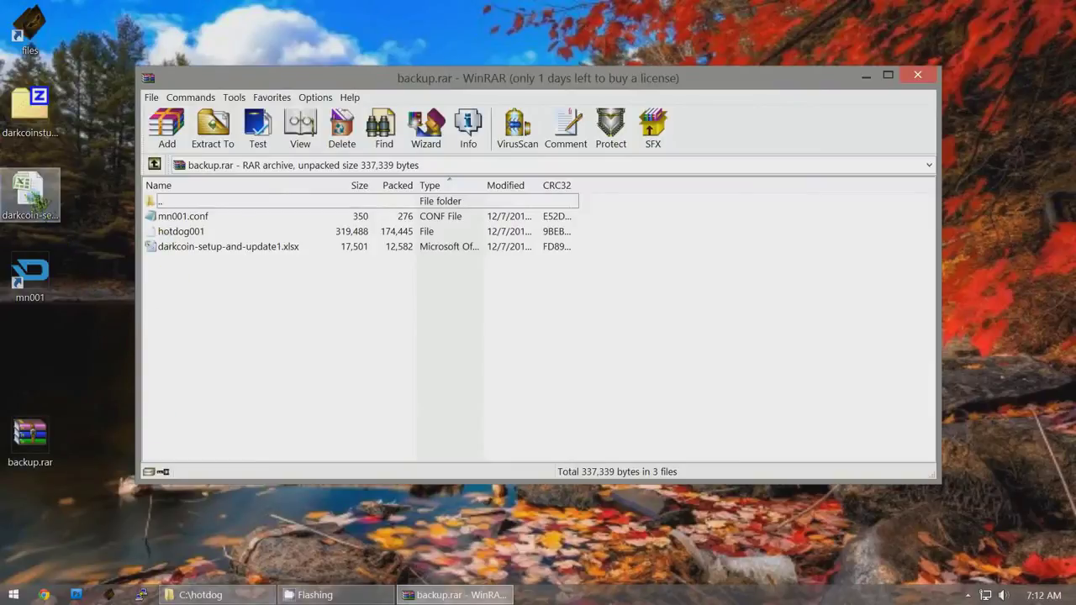
click(36, 200)
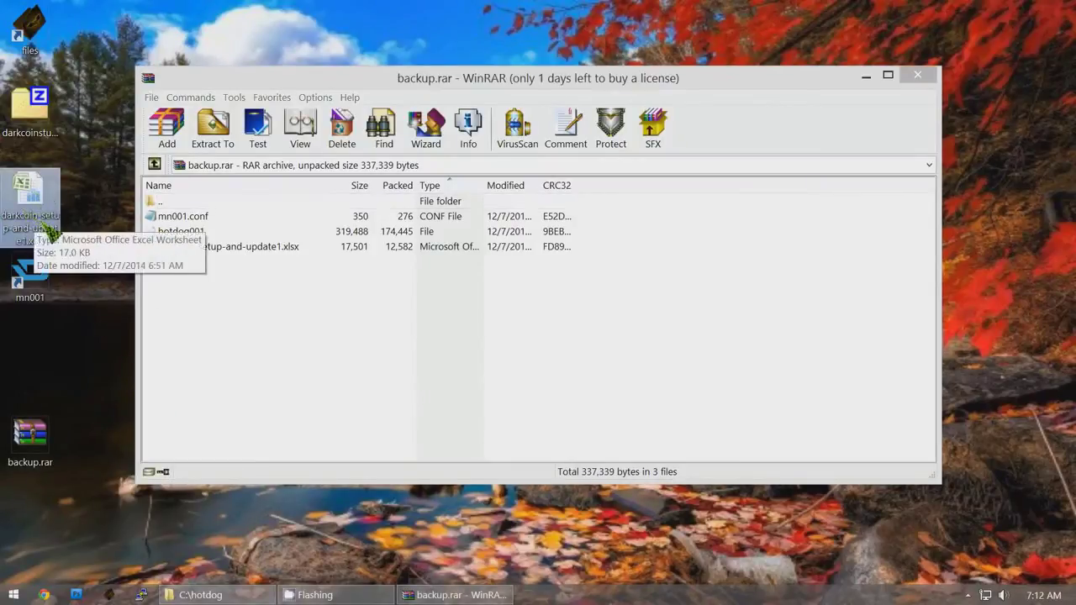
click(267, 340)
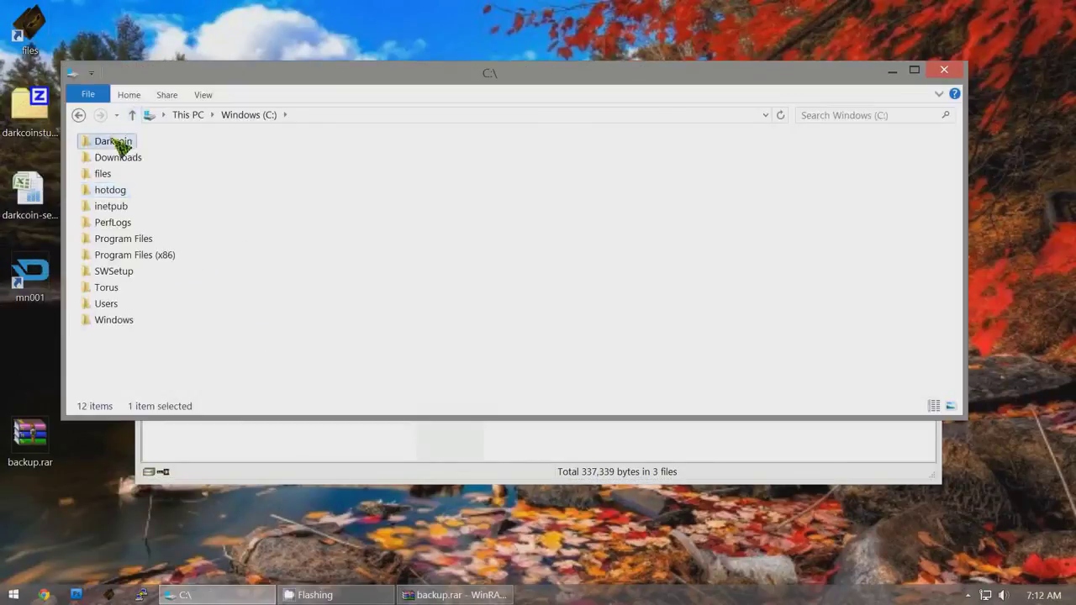
double_click(116, 144)
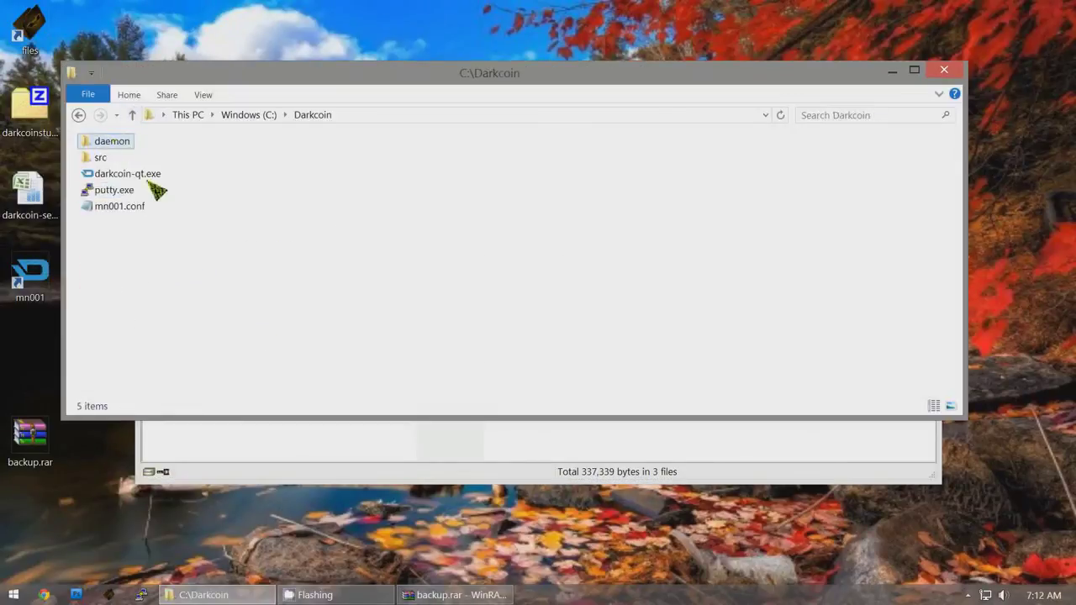
click(119, 212)
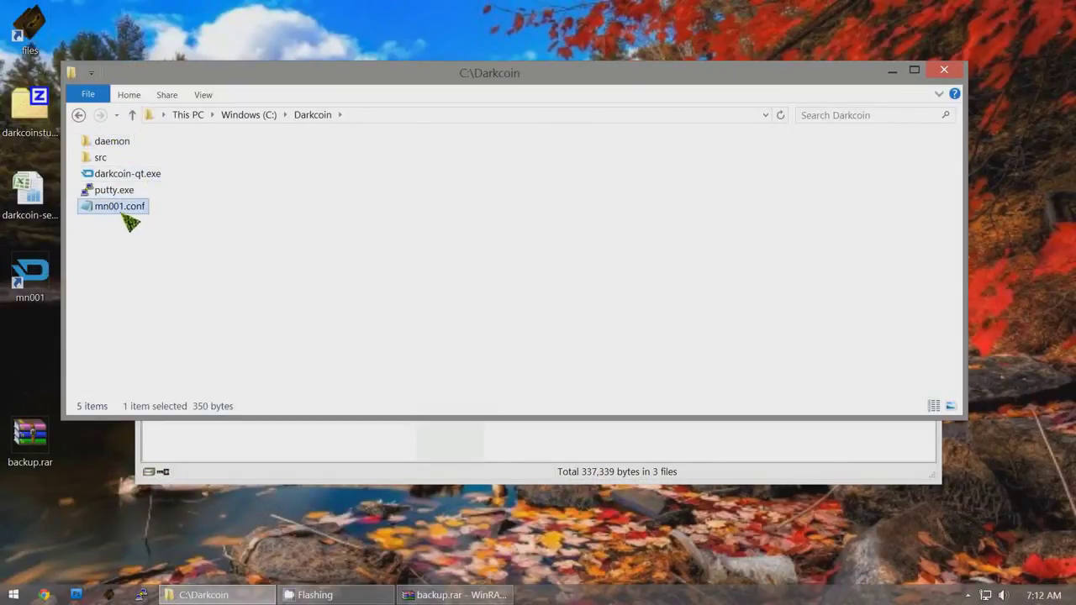
click(294, 445)
click(193, 229)
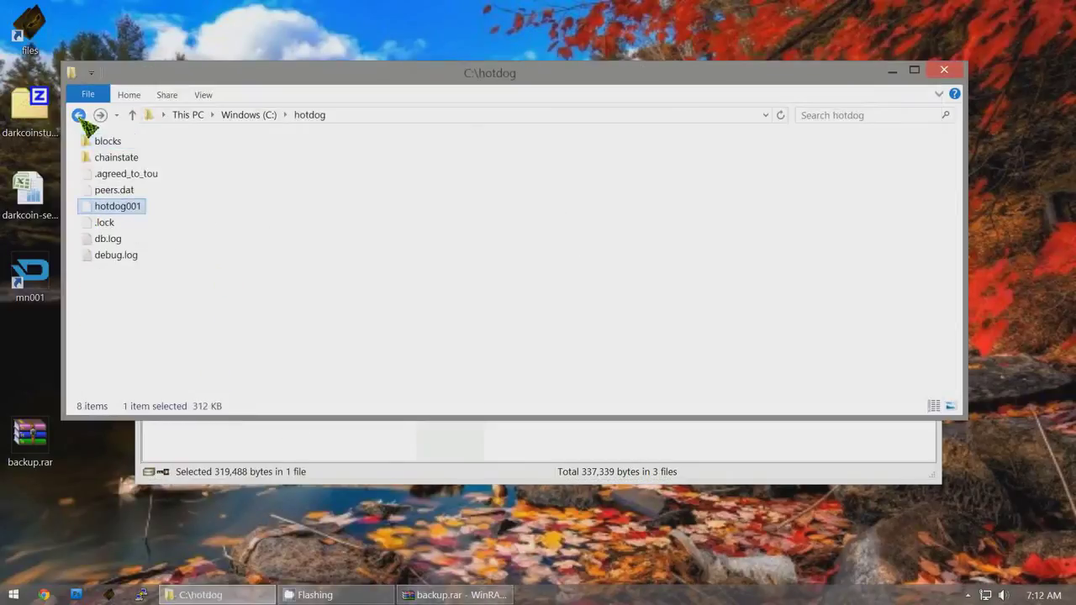
click(290, 385)
click(288, 445)
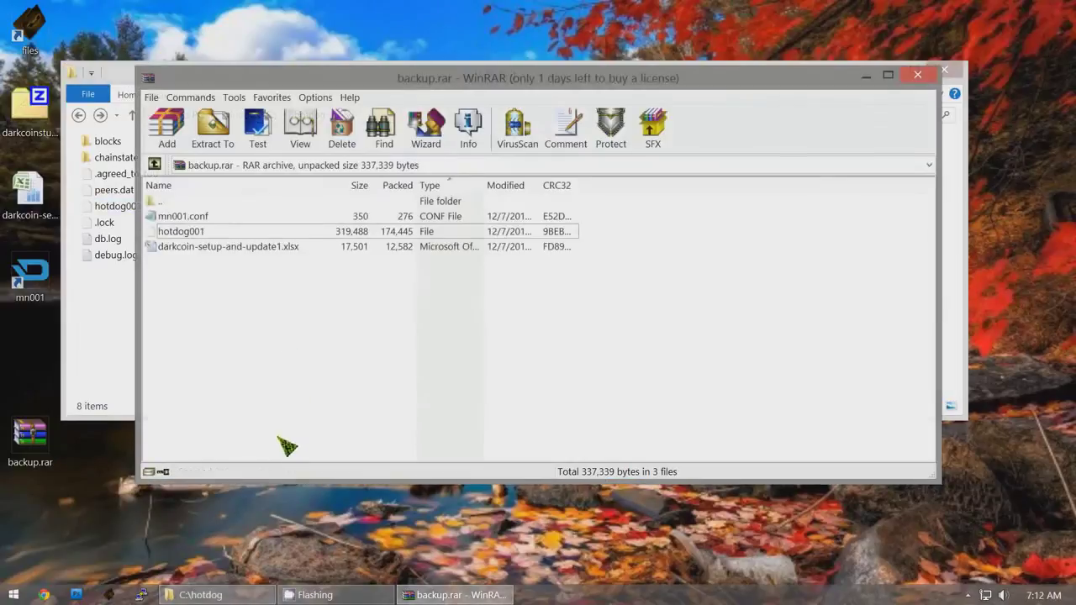
drag(226, 284, 180, 220)
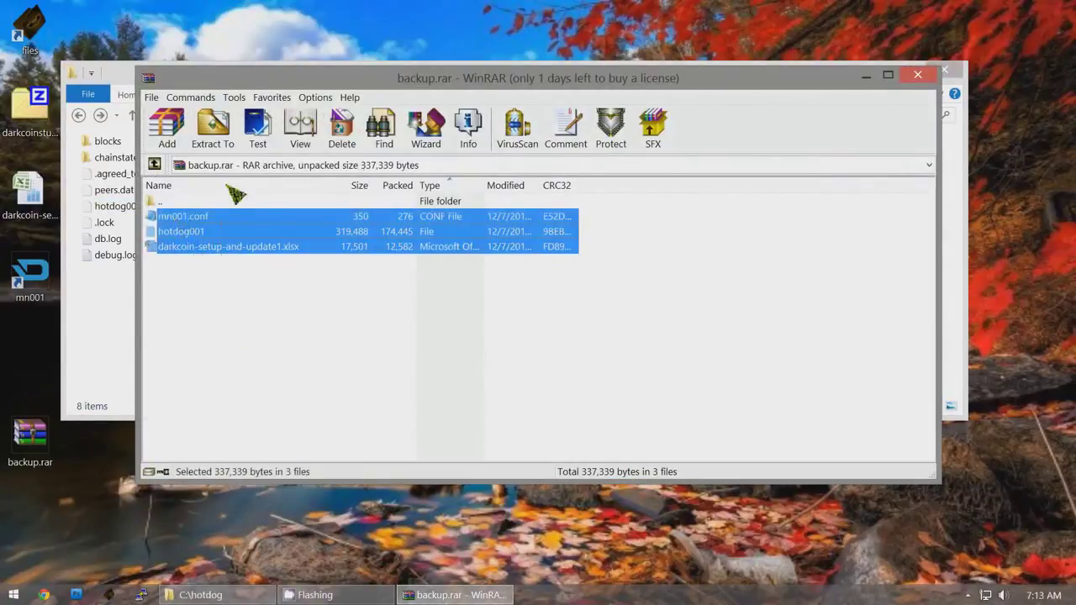
Close the backup.rar archive and the C:\hotdog folder window.
click(47, 449)
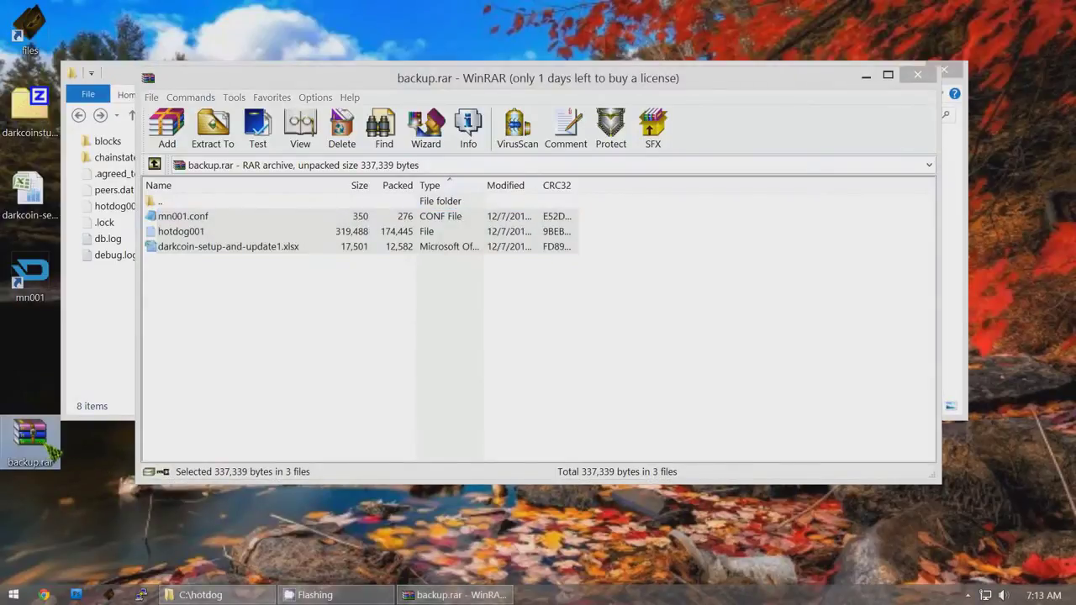
click(917, 74)
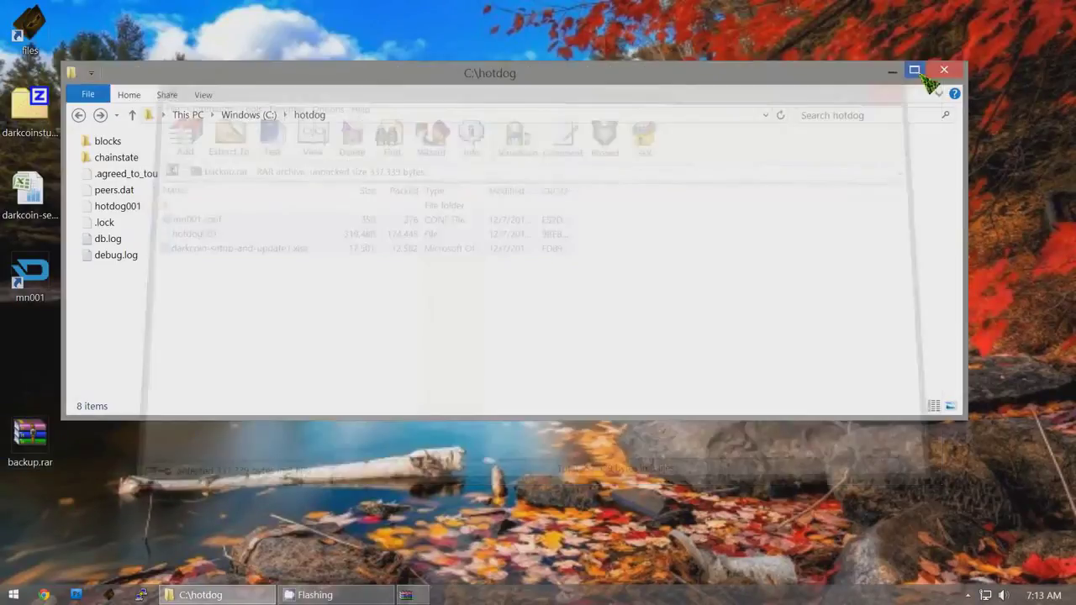
click(945, 70)
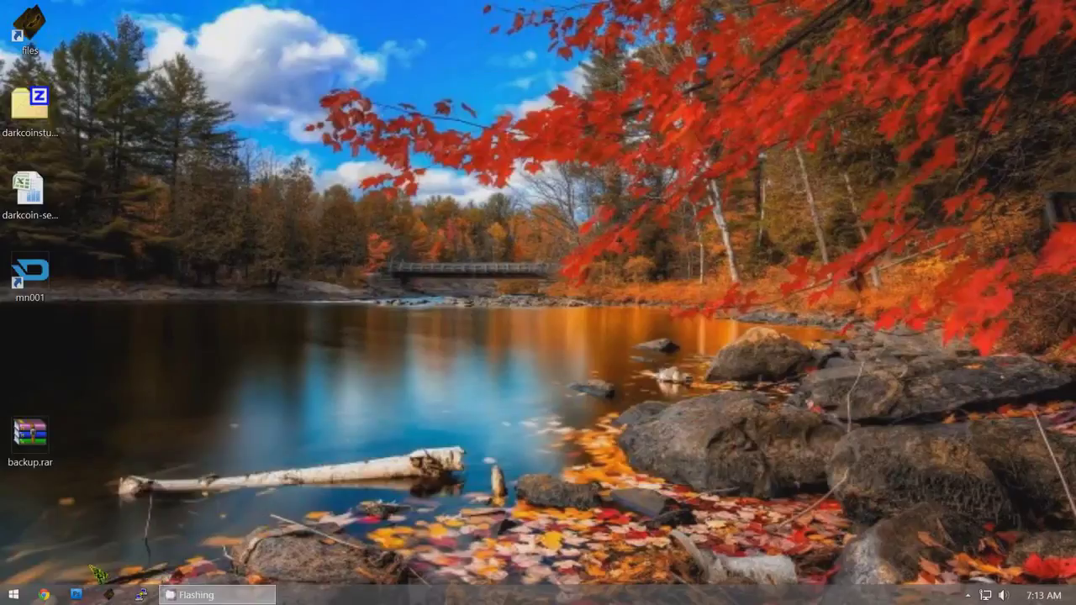
Open the drk.mn masternode list in Chrome using the workbook's MN Info link and focus the Regexp search.
click(46, 595)
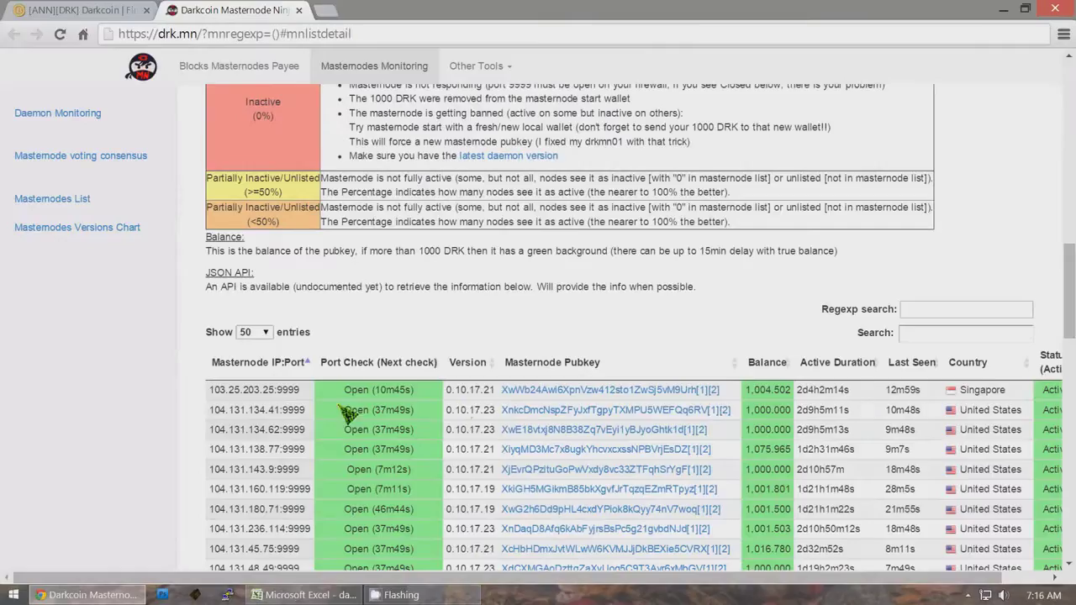
click(307, 596)
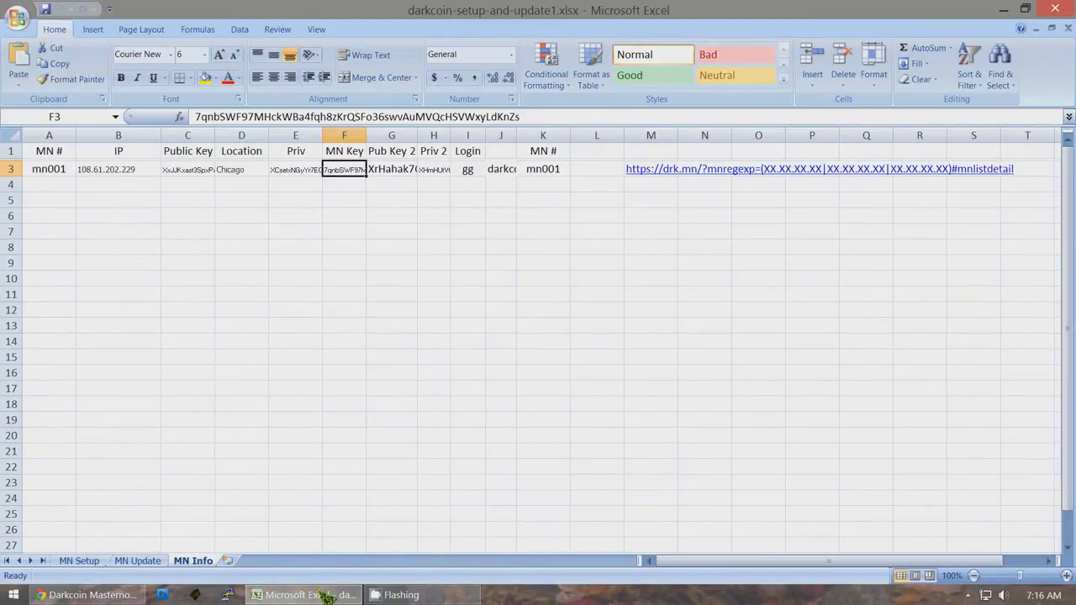
click(92, 596)
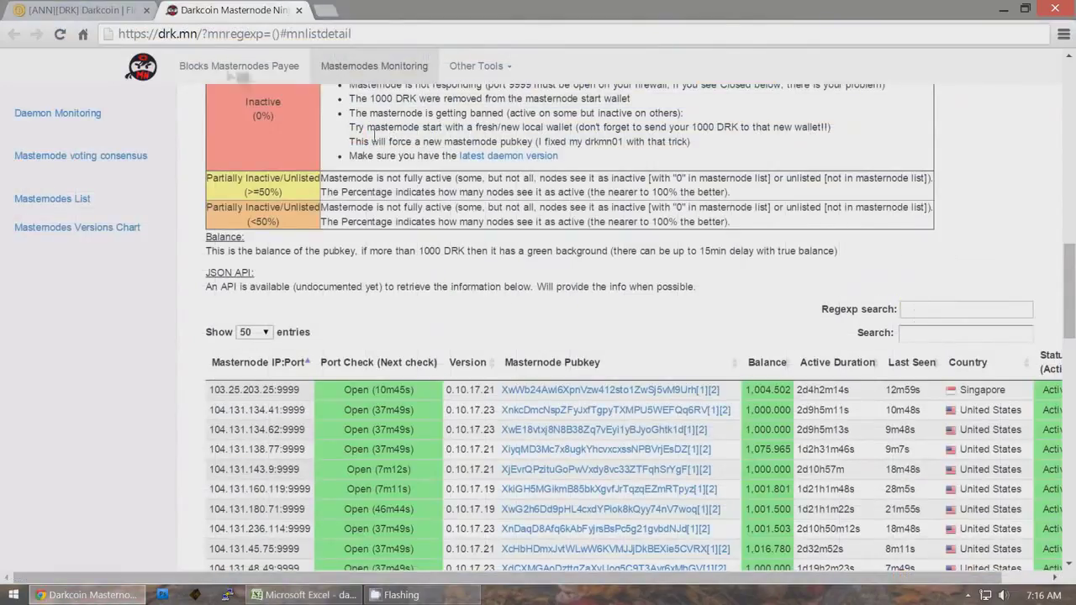
click(278, 37)
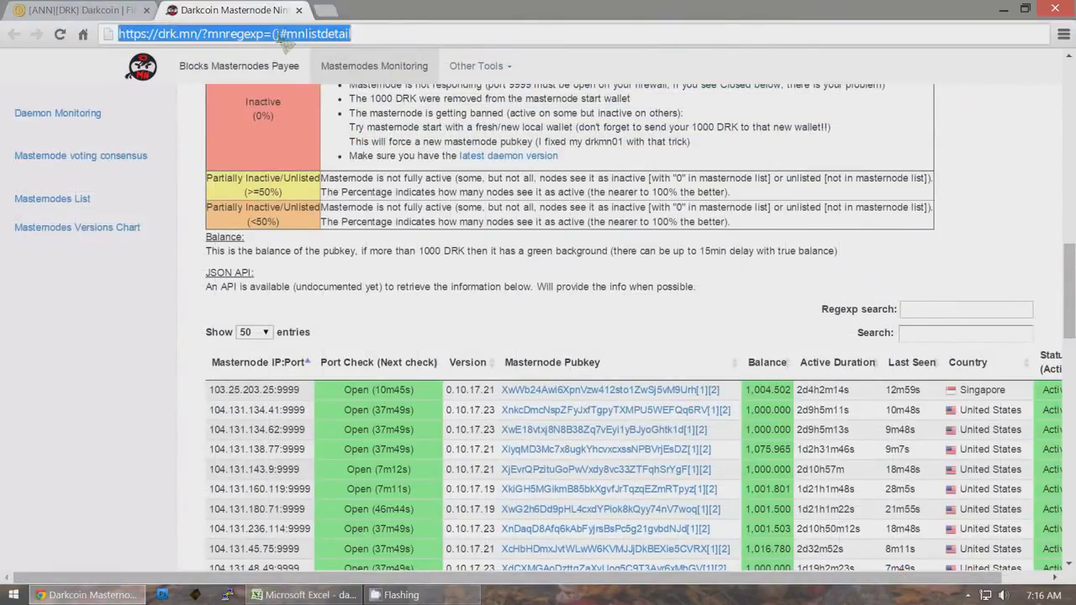
click(278, 37)
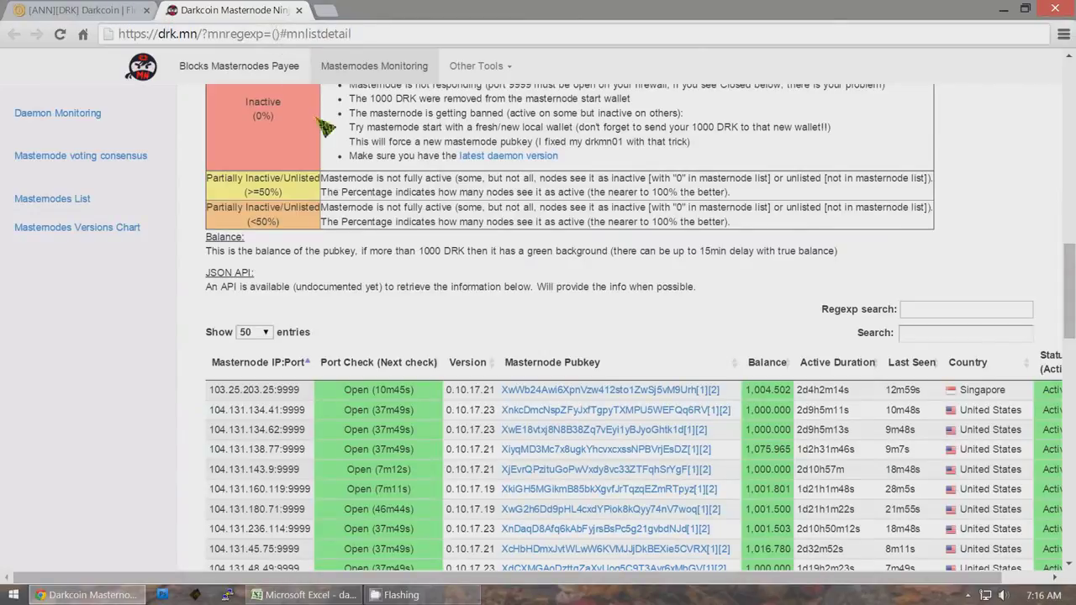
click(938, 313)
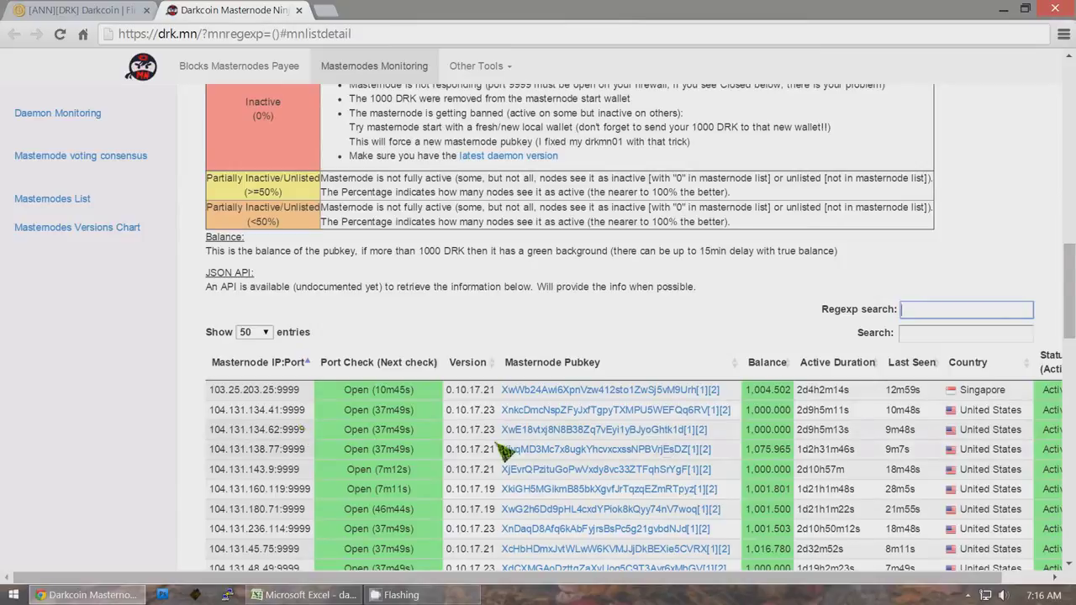
drag(632, 490, 685, 498)
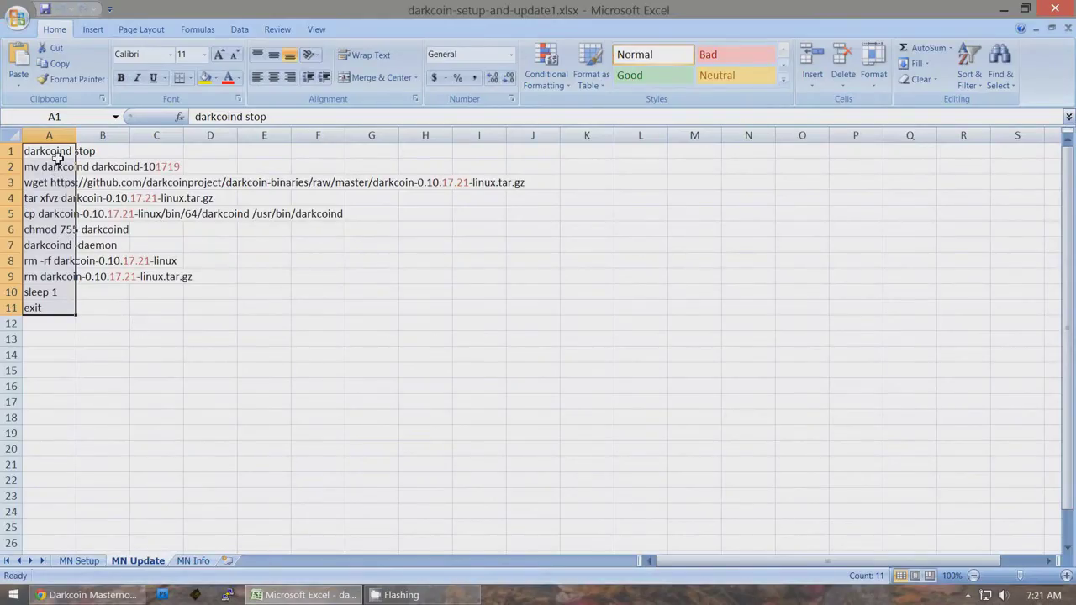
Copy the update commands in A1:A11, minimize Excel, and select the mn001 desktop shortcut.
key(ctrl+c)
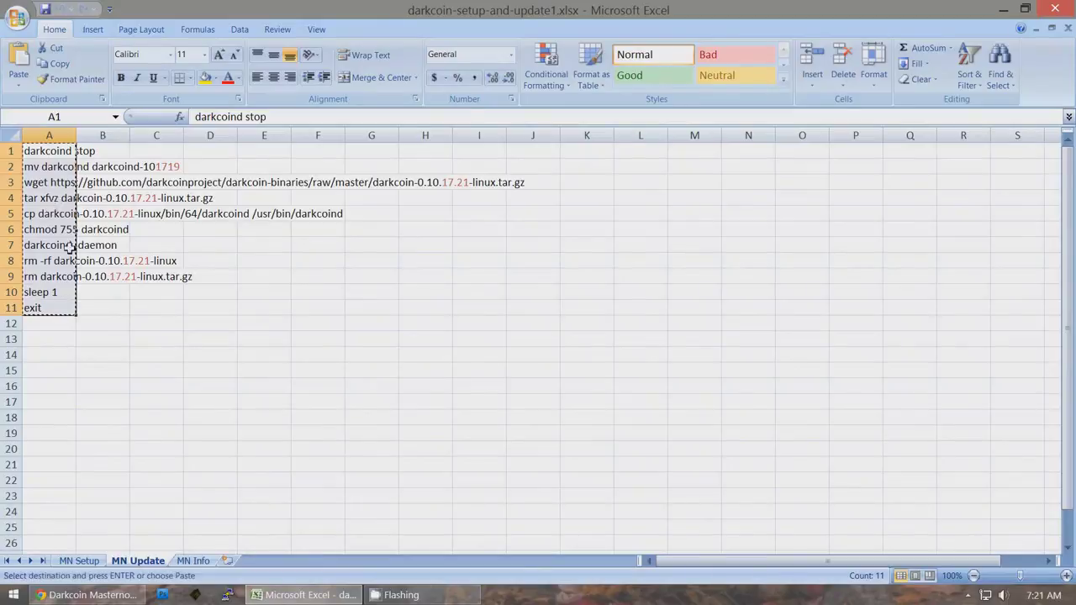
key(Escape)
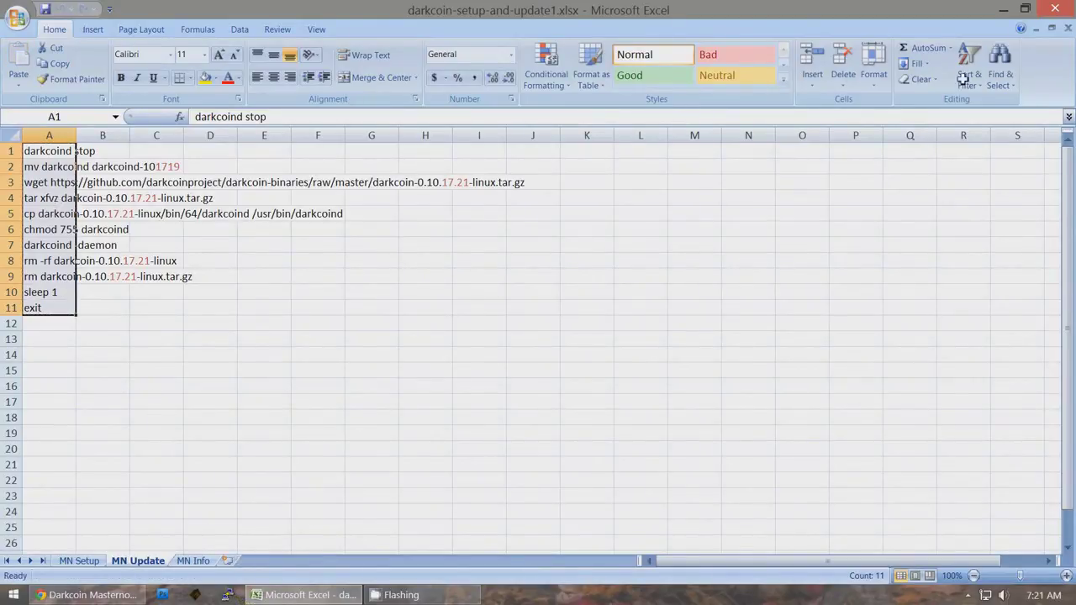
click(1003, 8)
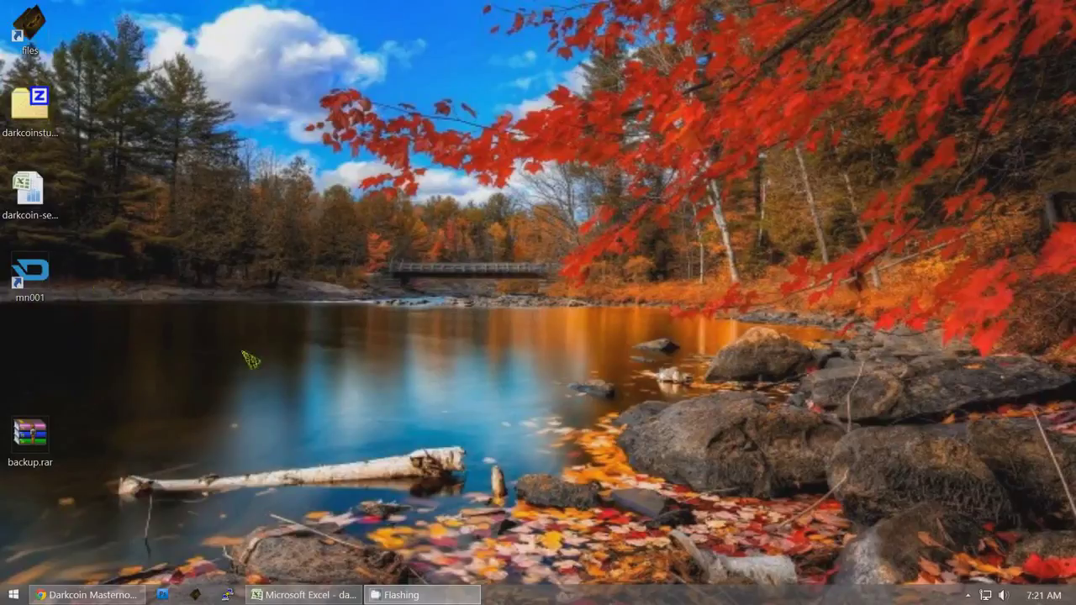
click(38, 286)
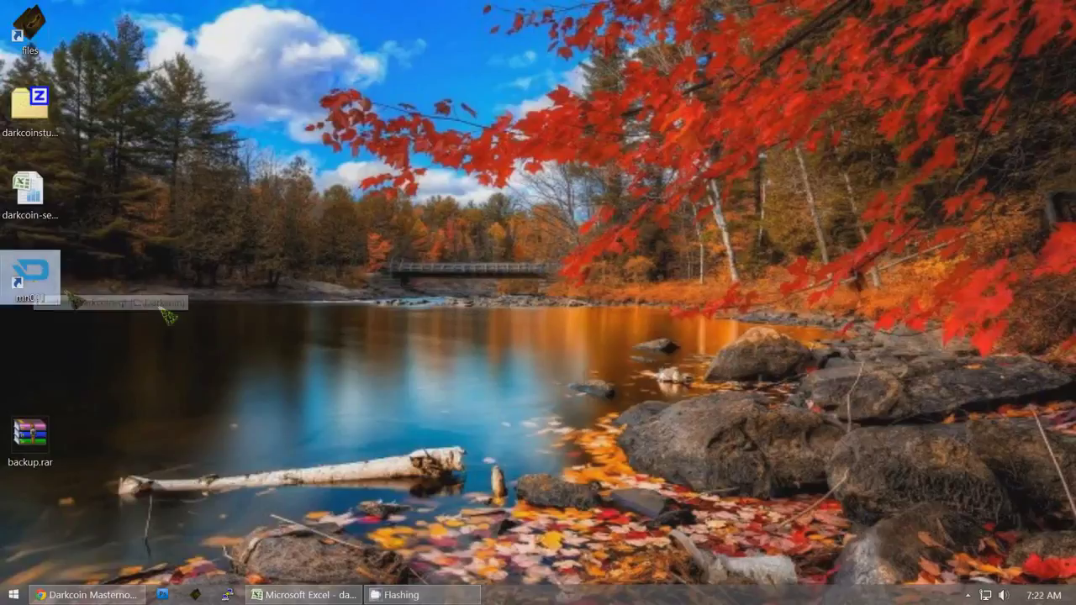
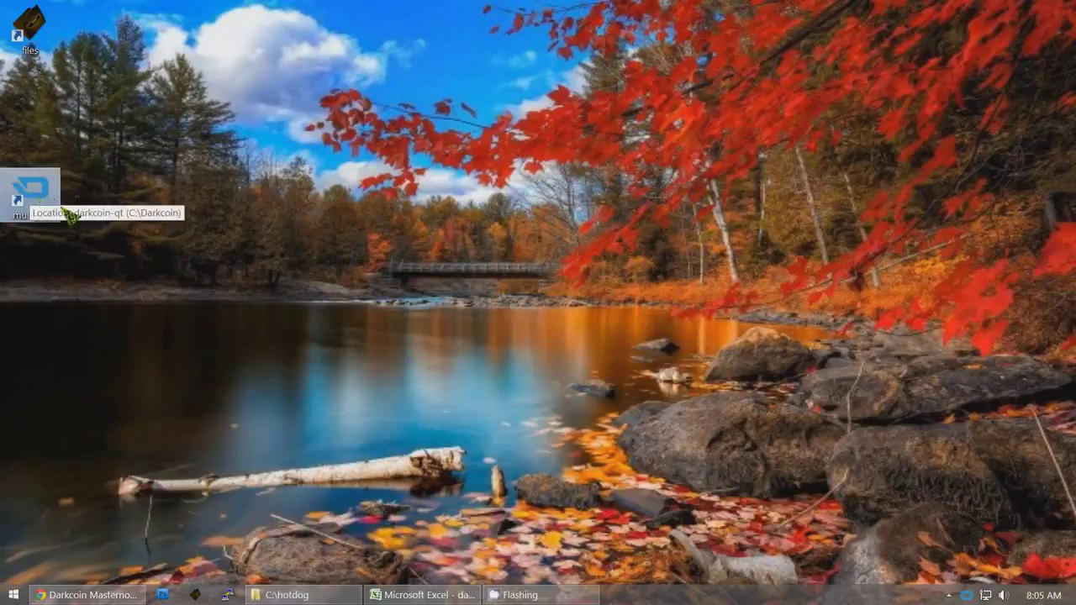
Open the 'multiple' shortcut's properties and inspect its Target running darkcoin-qt.exe with -datadir=C:\hotdog.
right_click(27, 191)
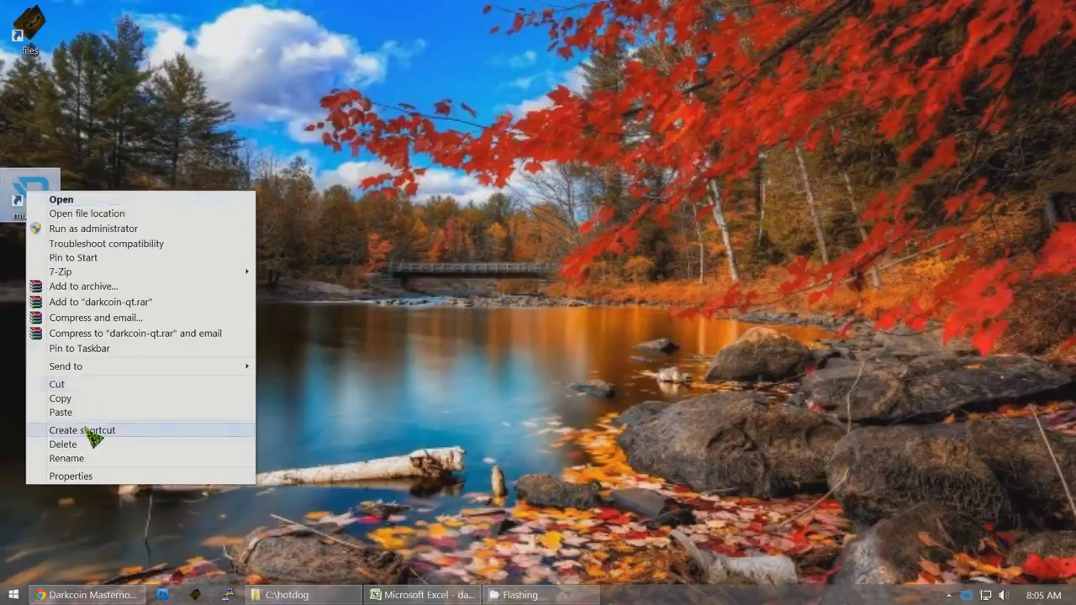
click(84, 476)
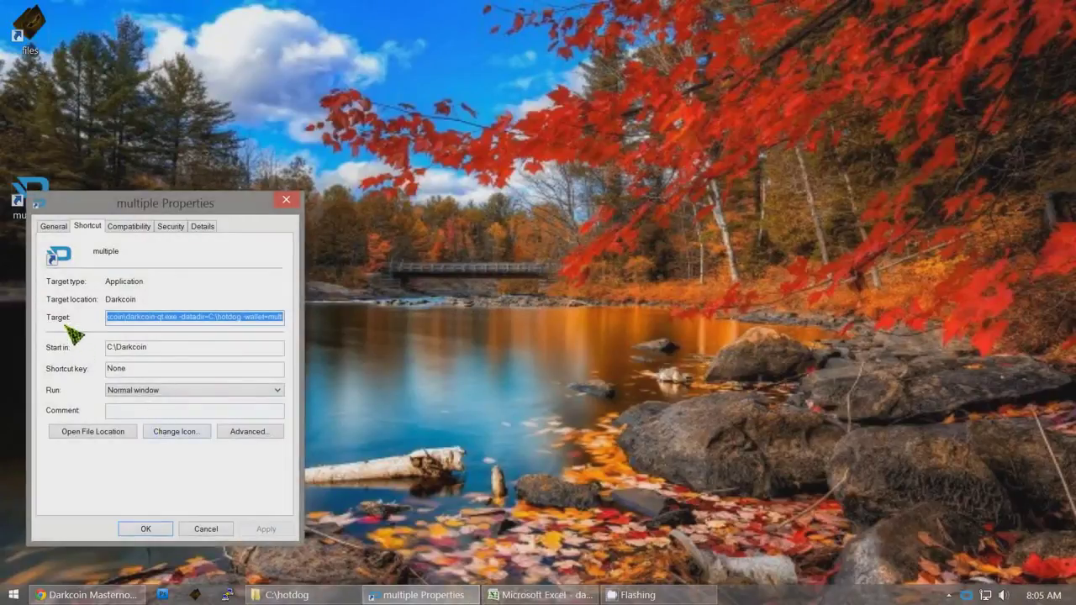
click(113, 317)
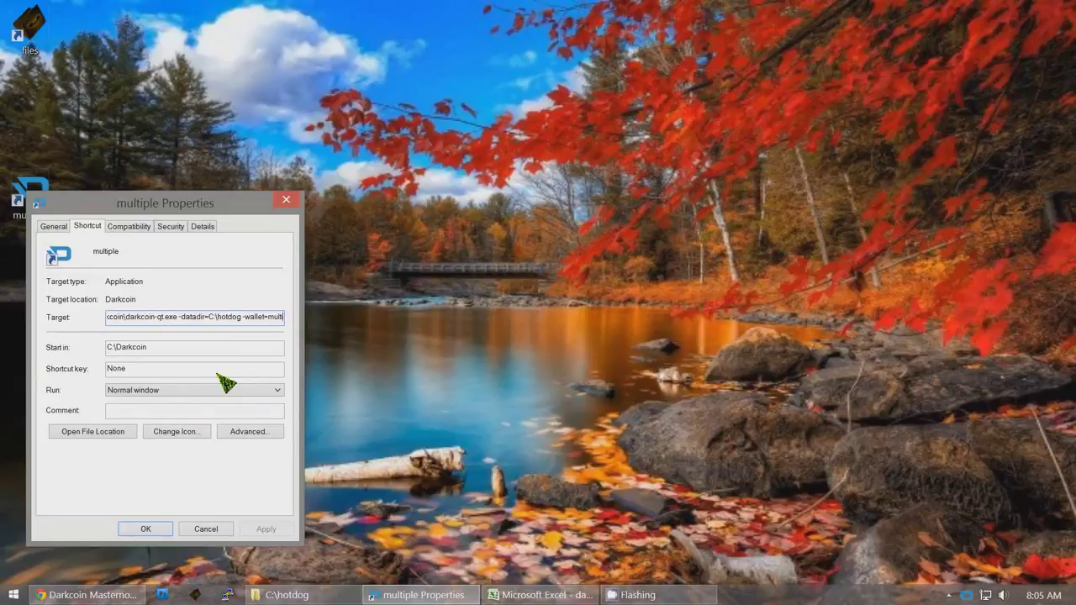
Close the shortcut properties, look through the wallet's Settings and Help menus, and open the Debug window.
click(148, 529)
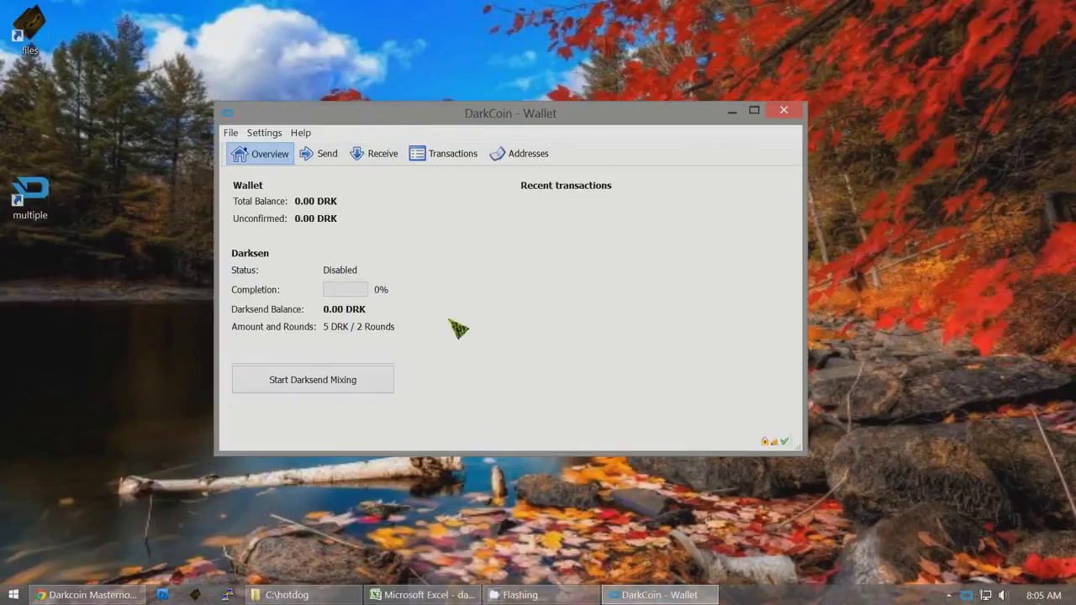
click(264, 133)
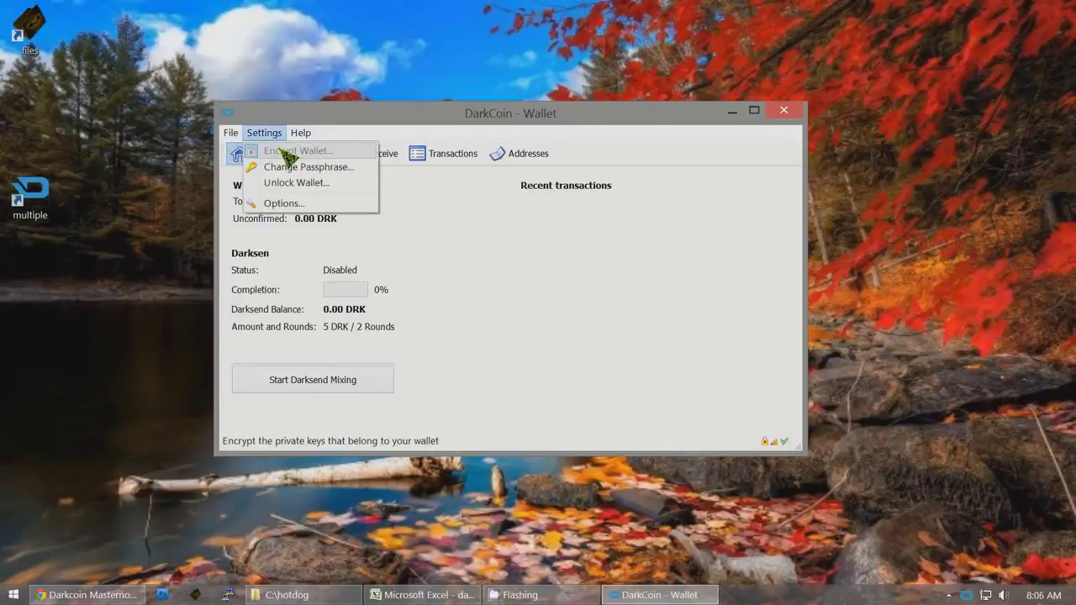
click(384, 120)
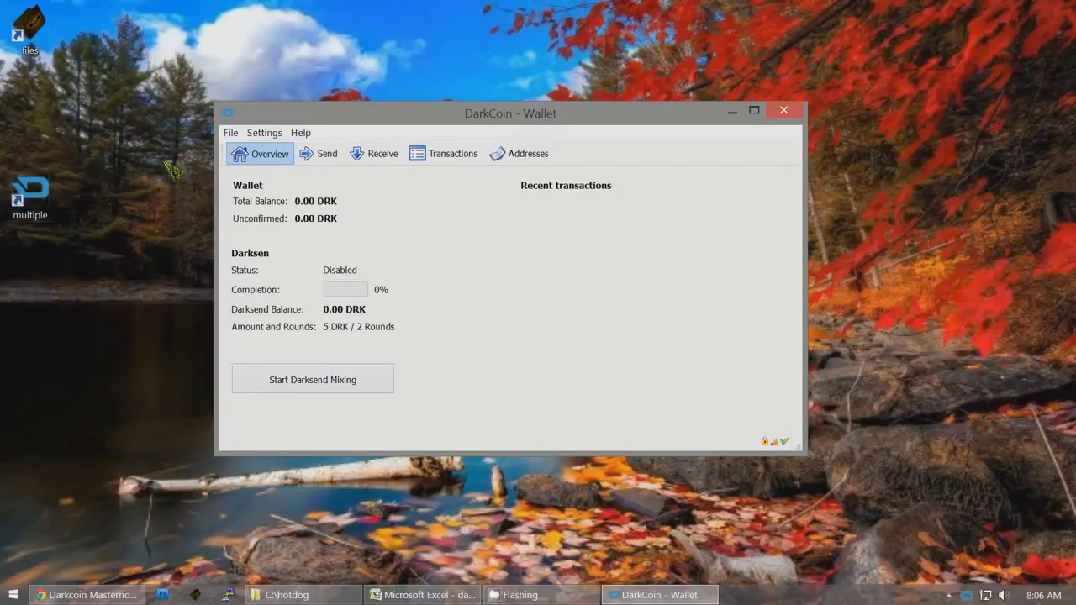
click(300, 132)
View the client, network and block chain details on the debug window's Information tab, then return to Console.
click(324, 152)
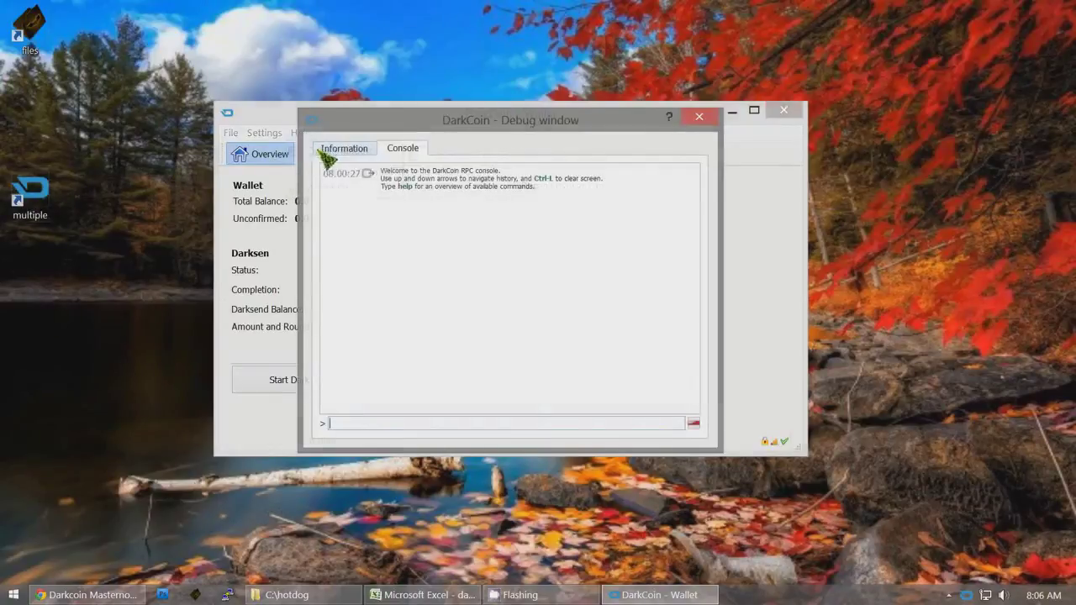
click(363, 156)
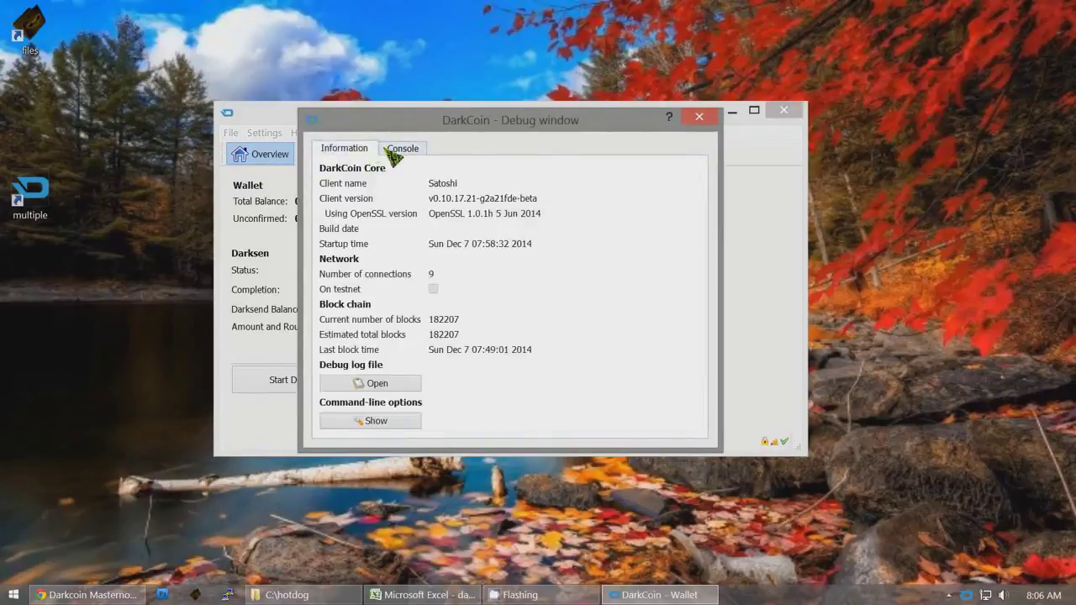
click(396, 151)
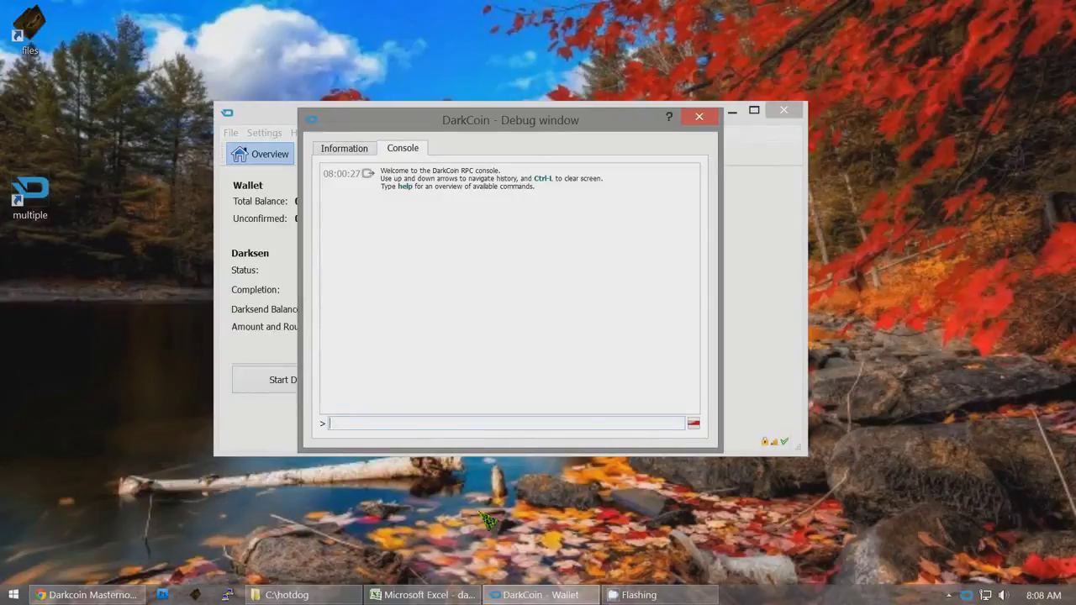
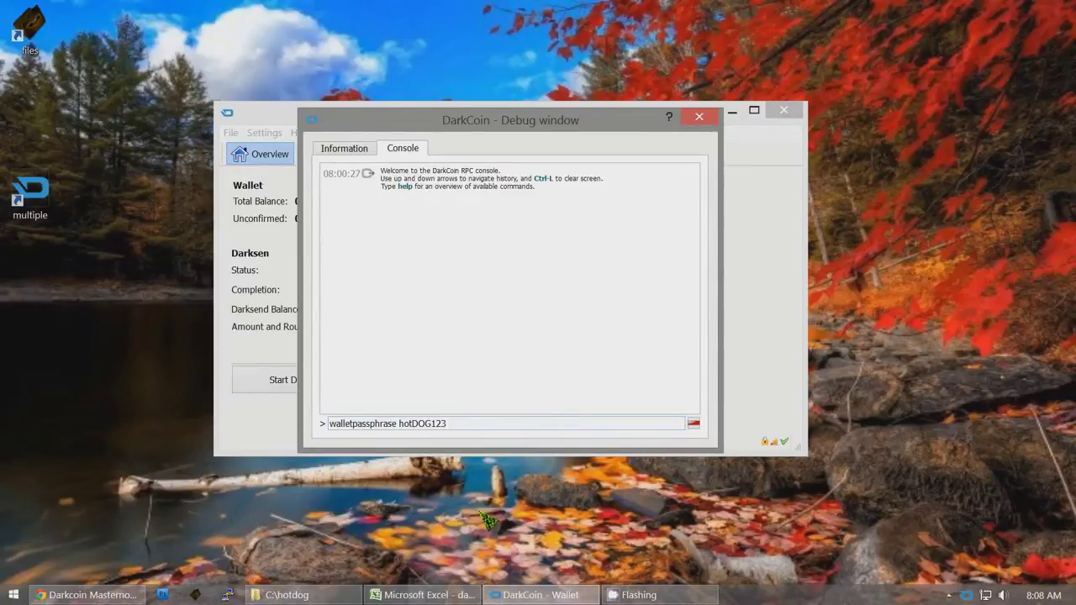
Unlock the wallet for 999 seconds with walletpassphrase and the wallet password, clear the console, and switch to Excel.
key(Return)
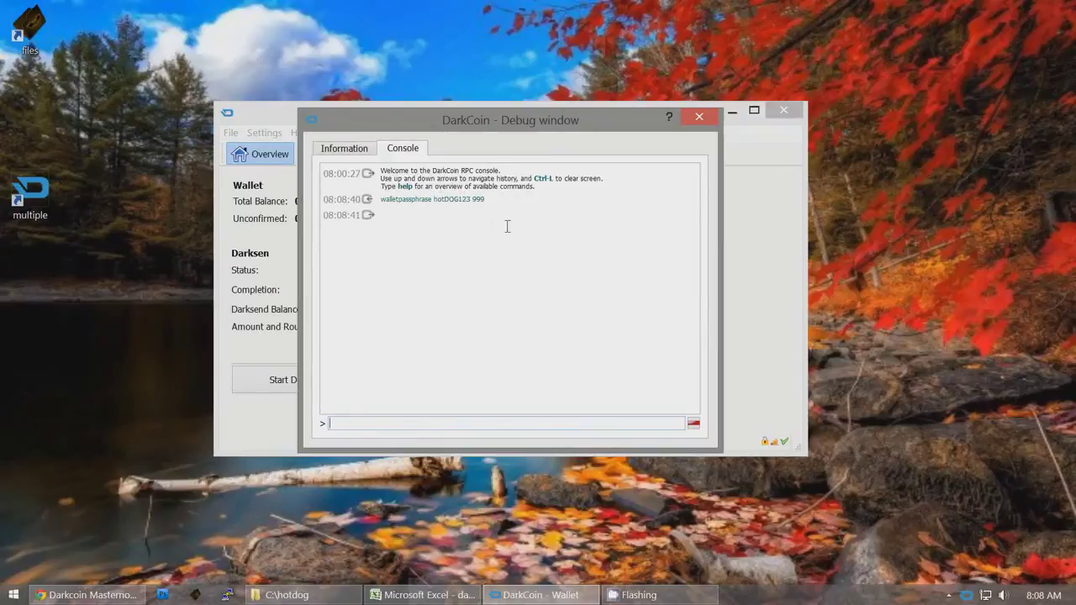
key(ctrl+l)
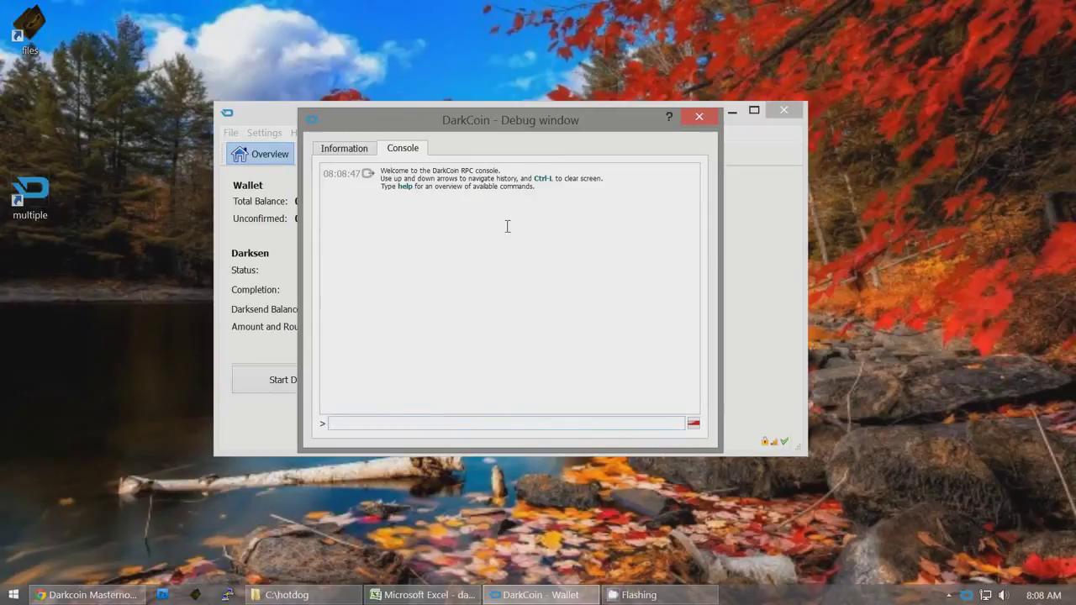
key(alt+Tab)
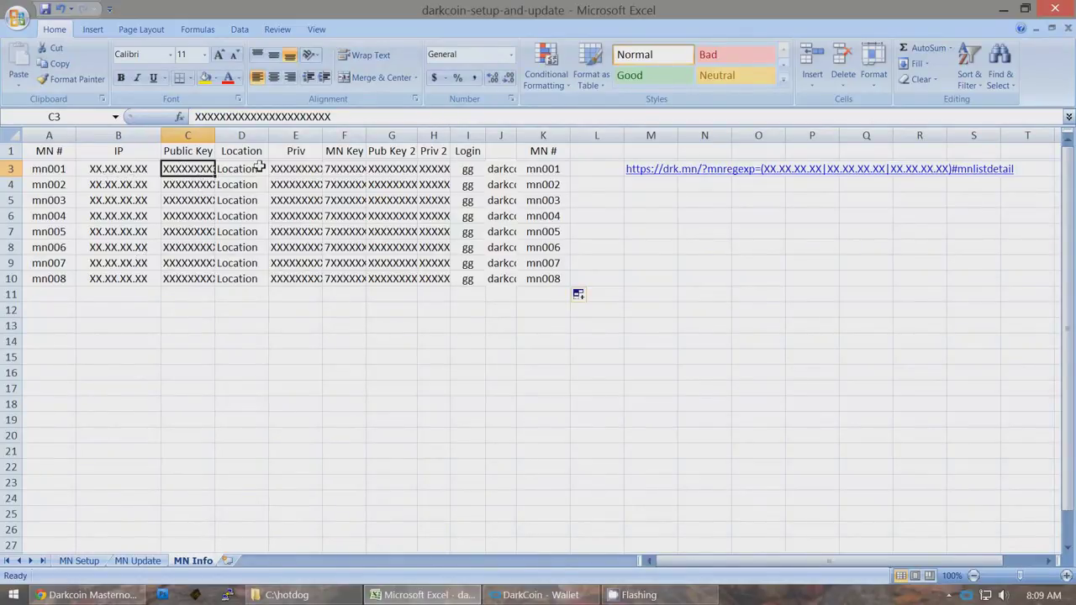
Copy the private key from cell E3 in the MN Info sheet's Priv column, then return to the wallet console.
click(296, 170)
click(296, 187)
click(296, 203)
click(296, 217)
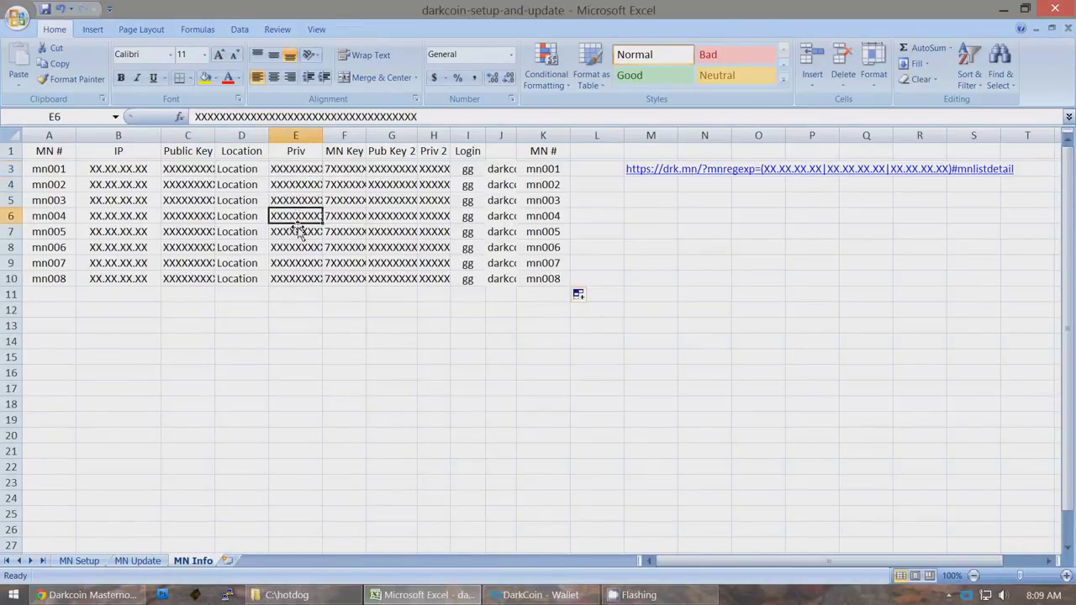
click(296, 234)
click(298, 171)
key(ctrl+c)
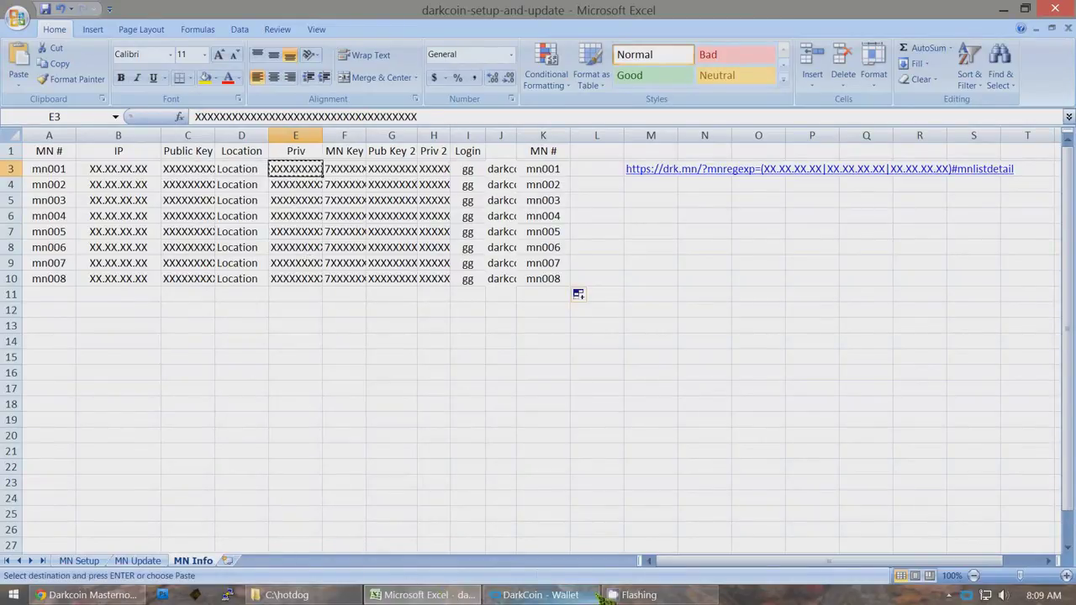
click(538, 595)
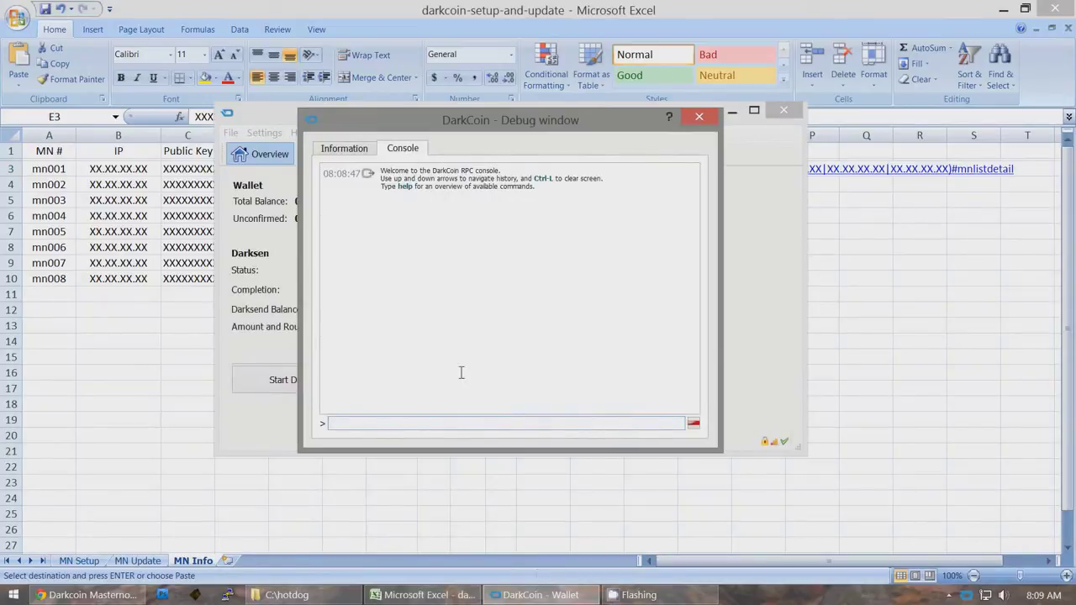
Enter importprivkey followed by the pasted private key in the console input.
text(importprivkey)
right_click(454, 424)
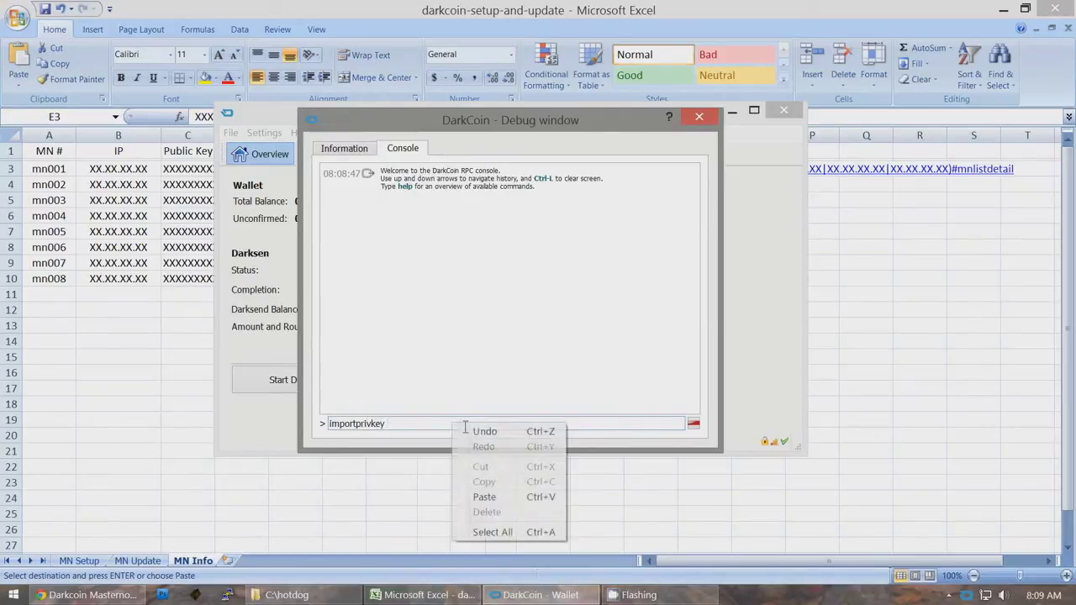
click(486, 497)
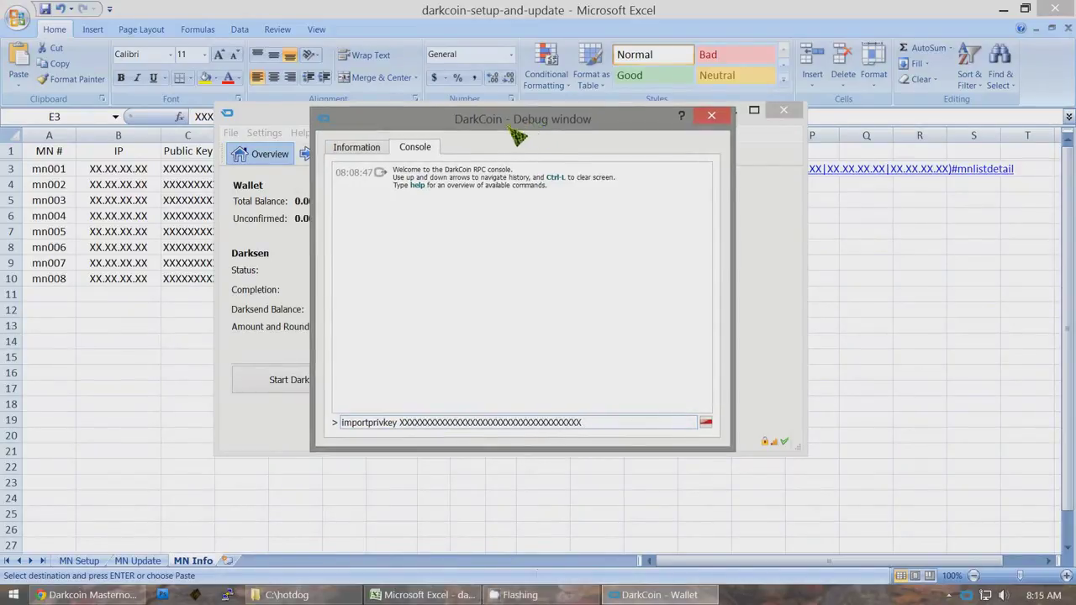
Move the debug window aside, hide and restore the wallet from the tray, then close the debug window.
drag(512, 125, 569, 123)
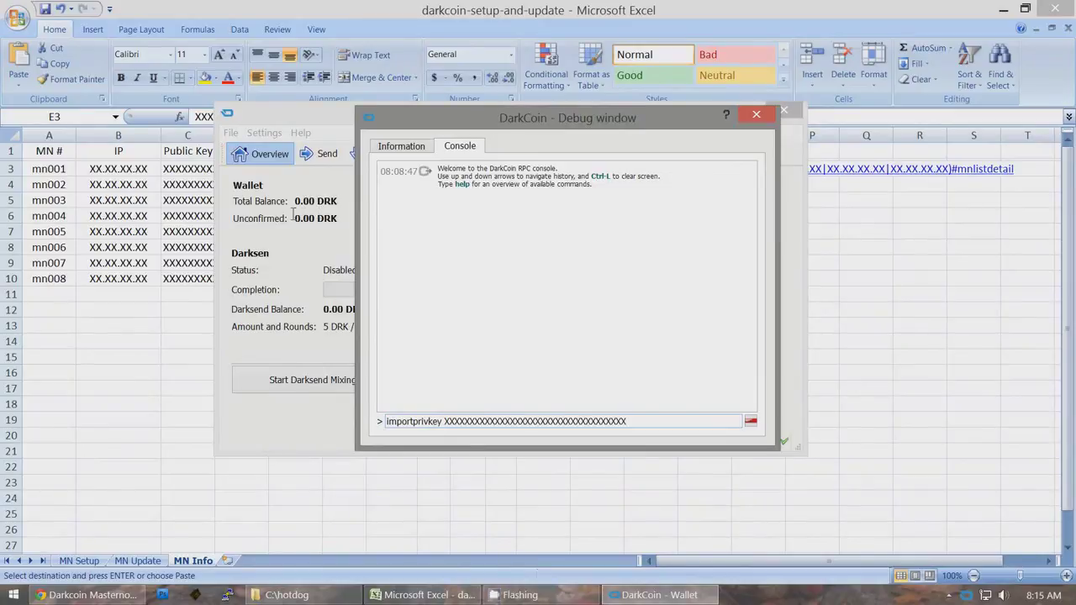
click(312, 212)
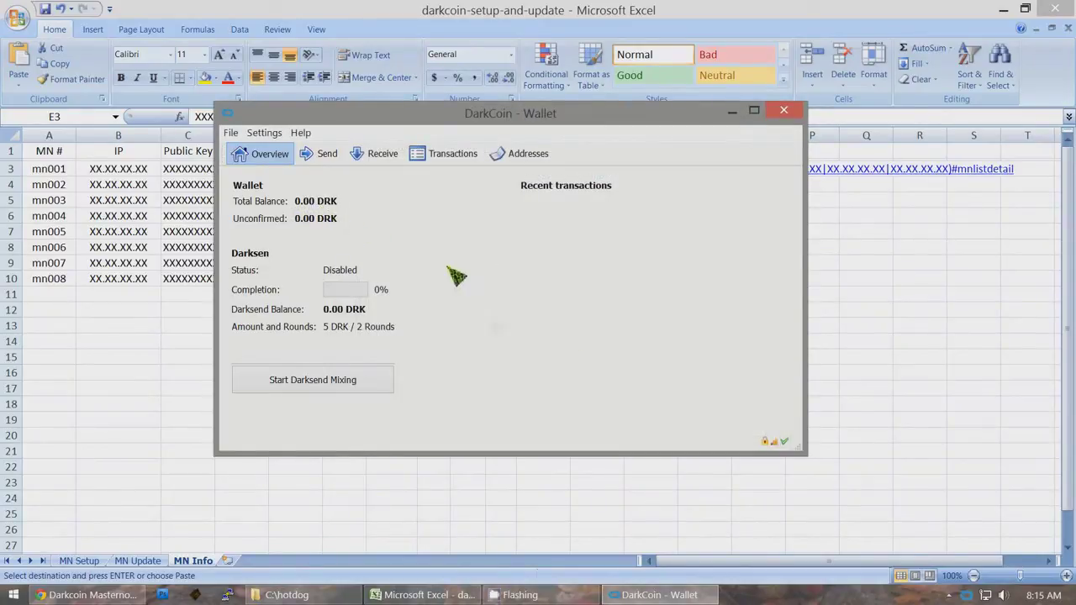
click(664, 594)
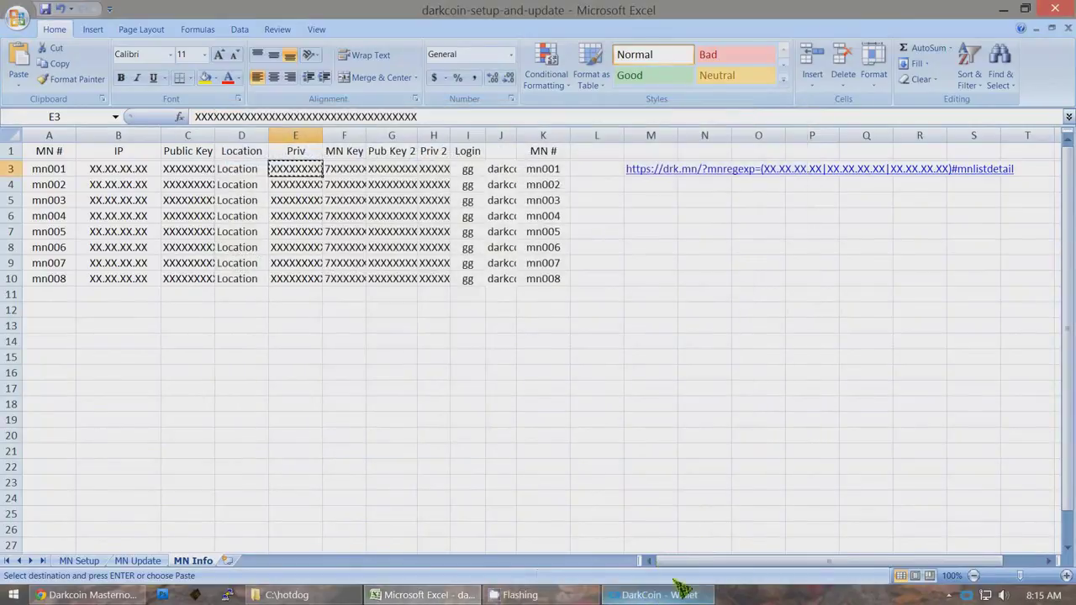
click(966, 595)
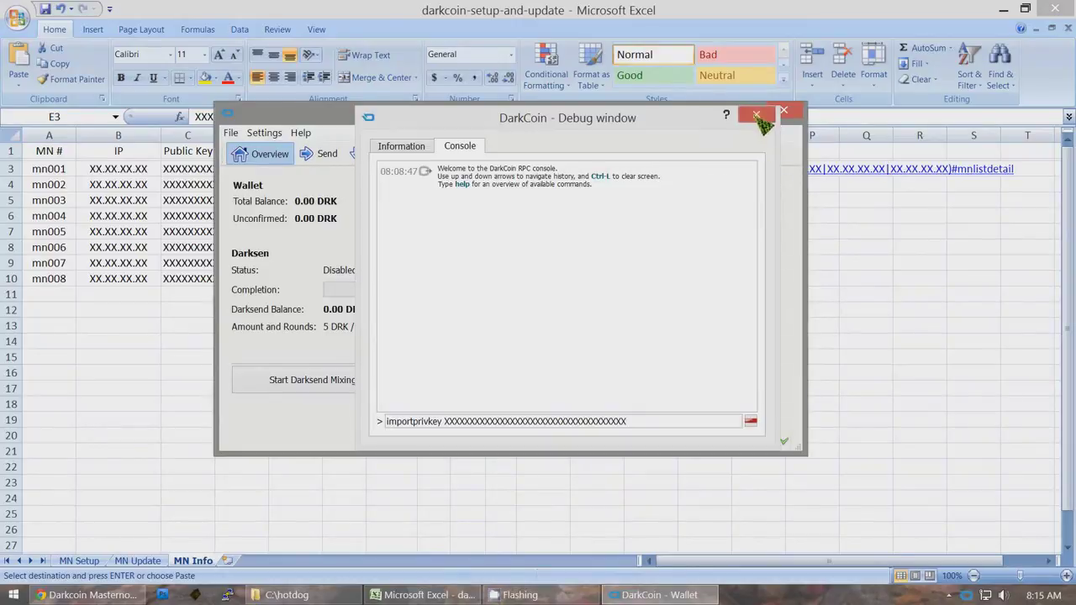
click(756, 115)
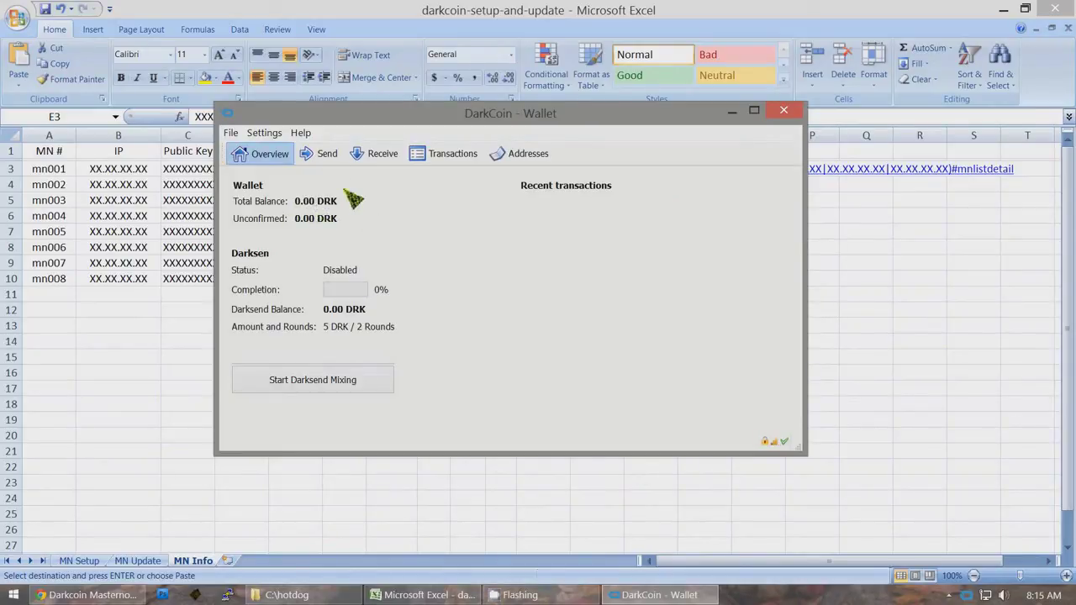
Go to the Send page and review the Display settings in Settings > Options without changing anything.
click(319, 160)
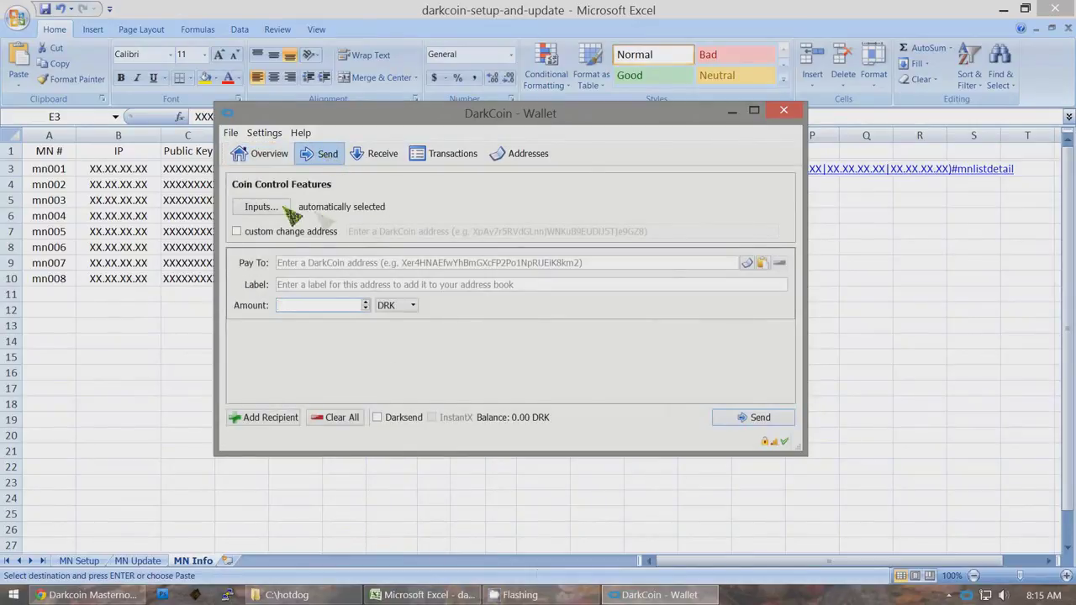
click(270, 135)
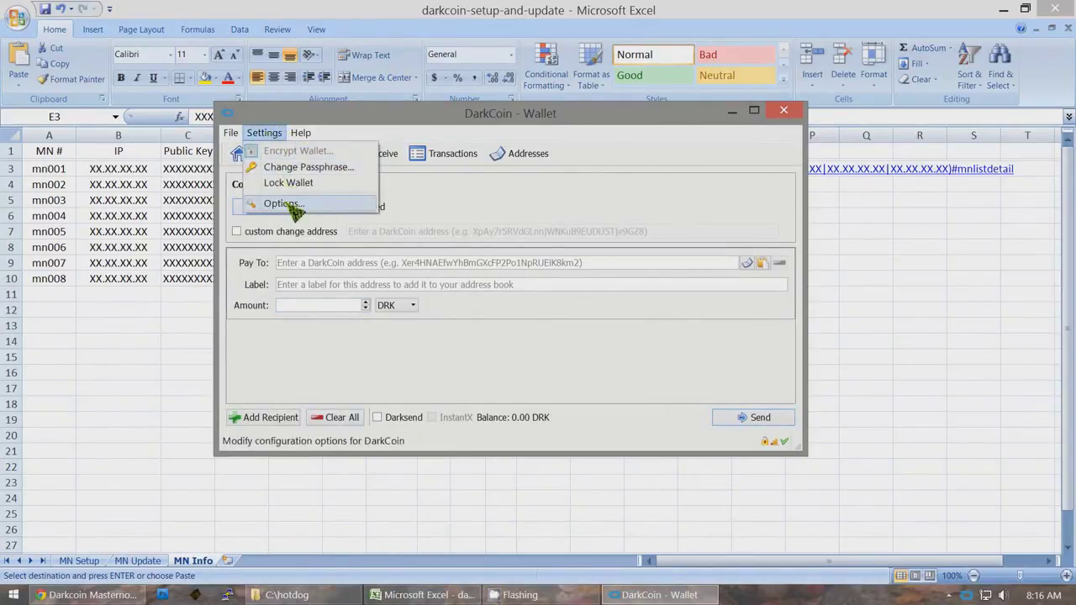
click(286, 205)
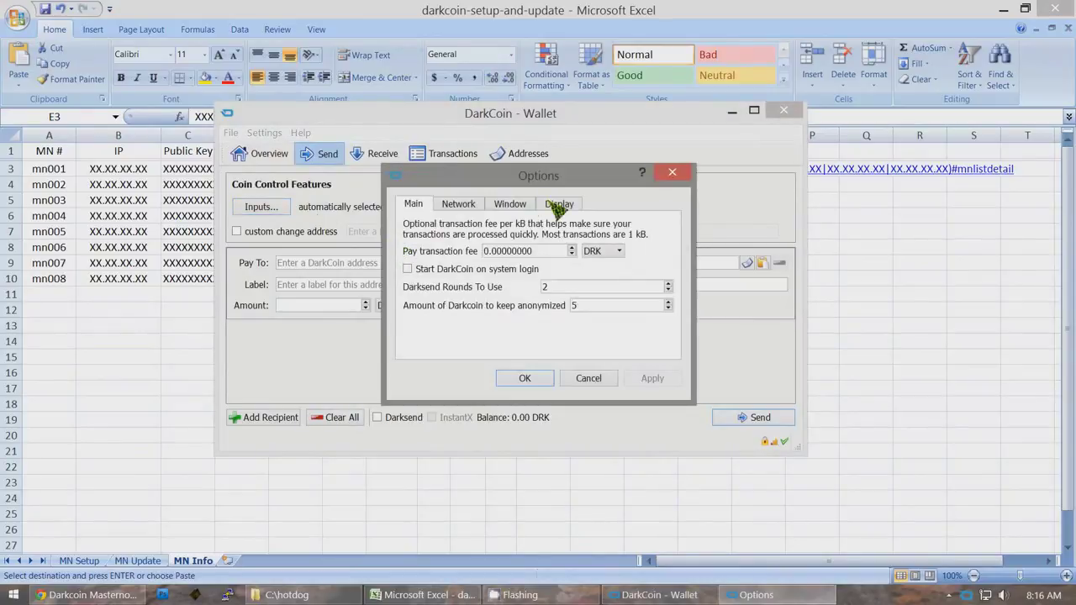
click(559, 205)
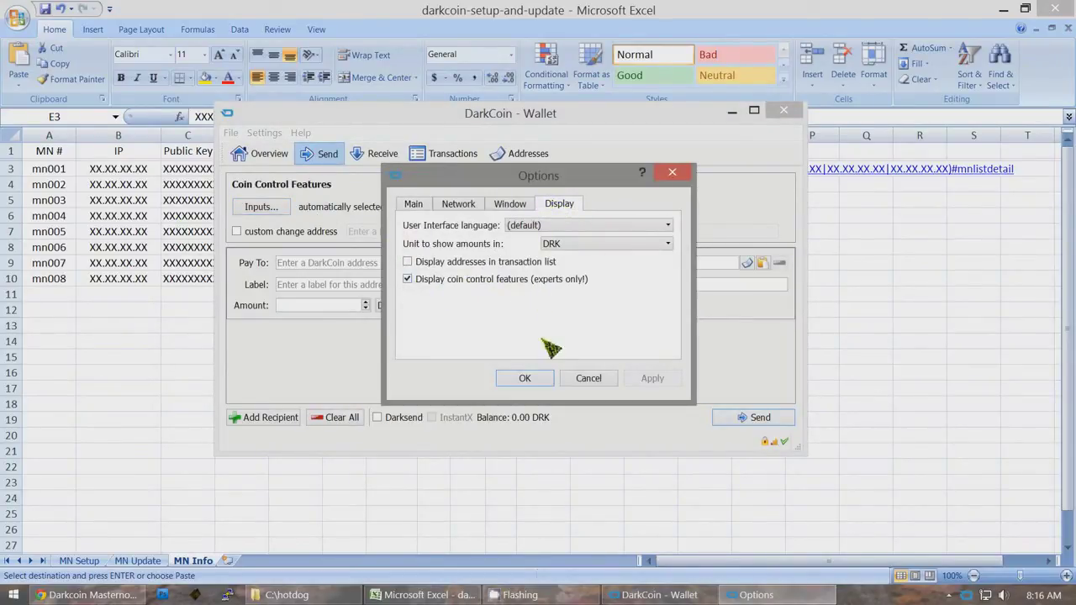
click(582, 382)
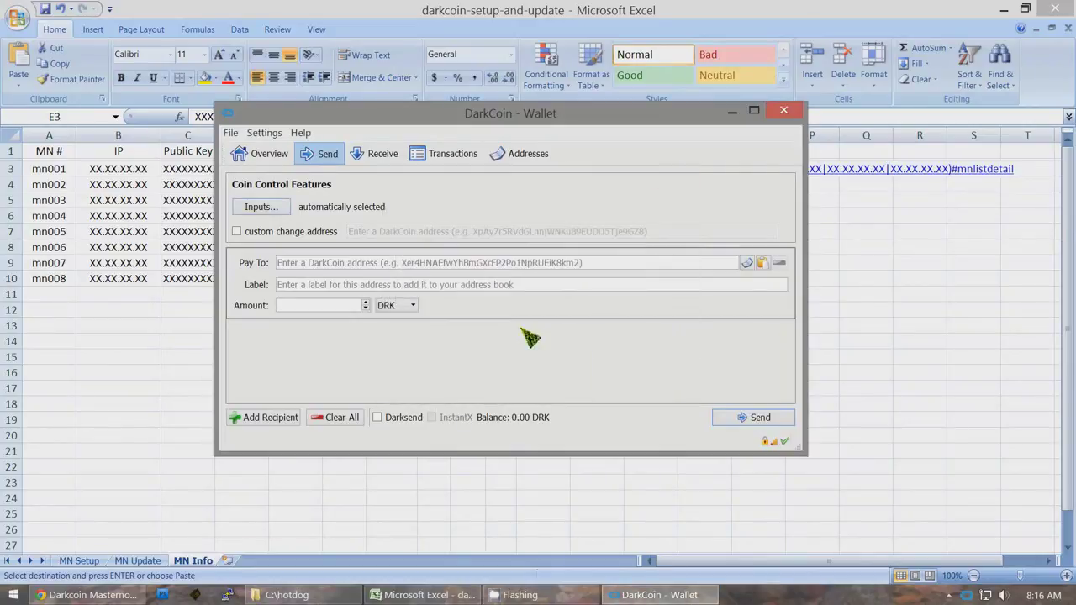
Open the Coin Control inputs in List mode and confirm with OK.
click(267, 210)
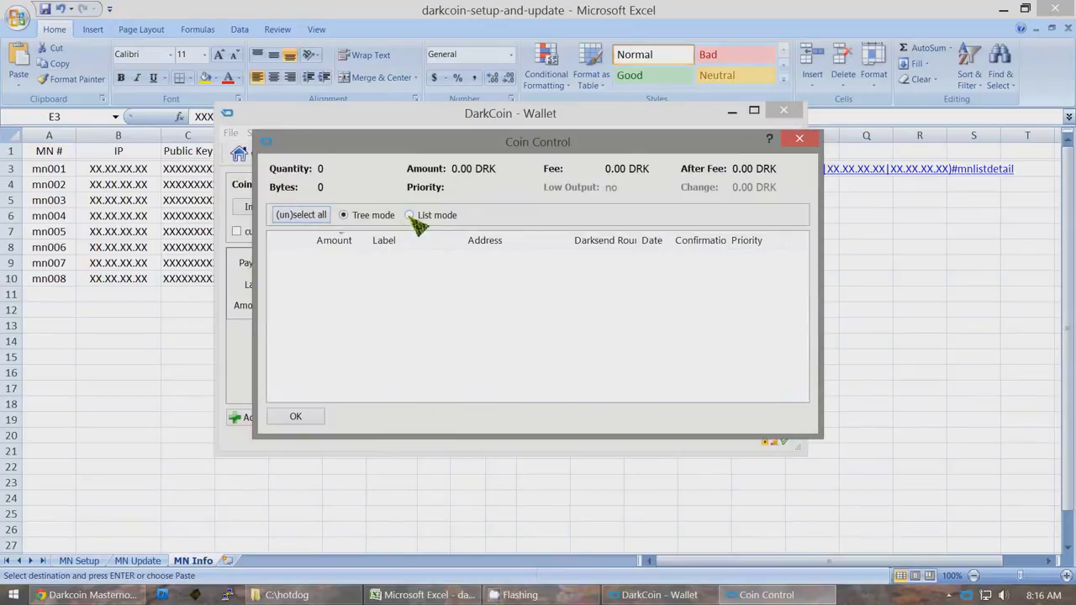
click(410, 215)
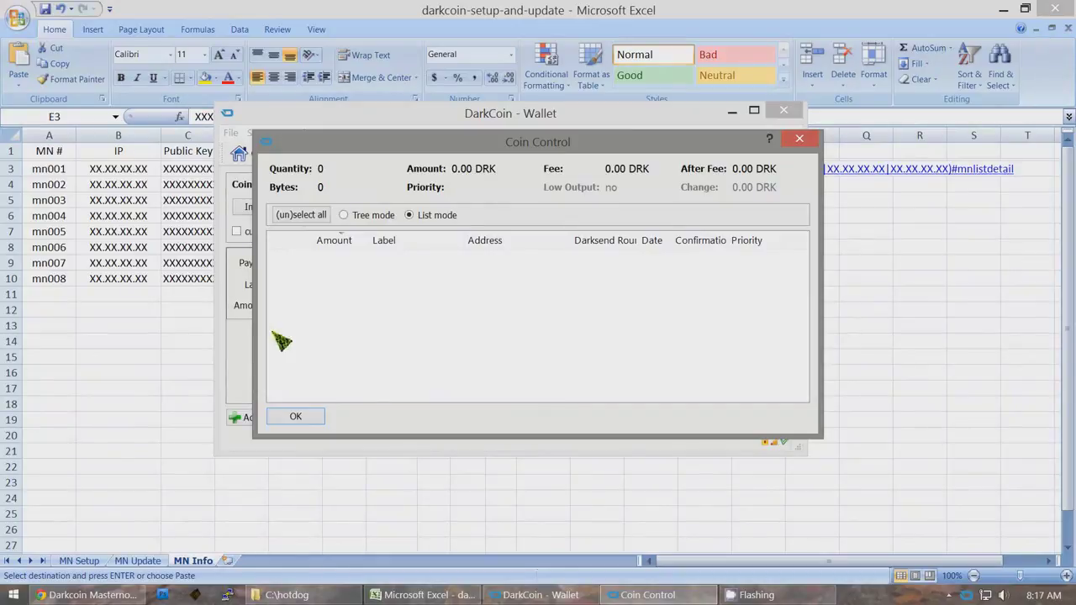
click(296, 417)
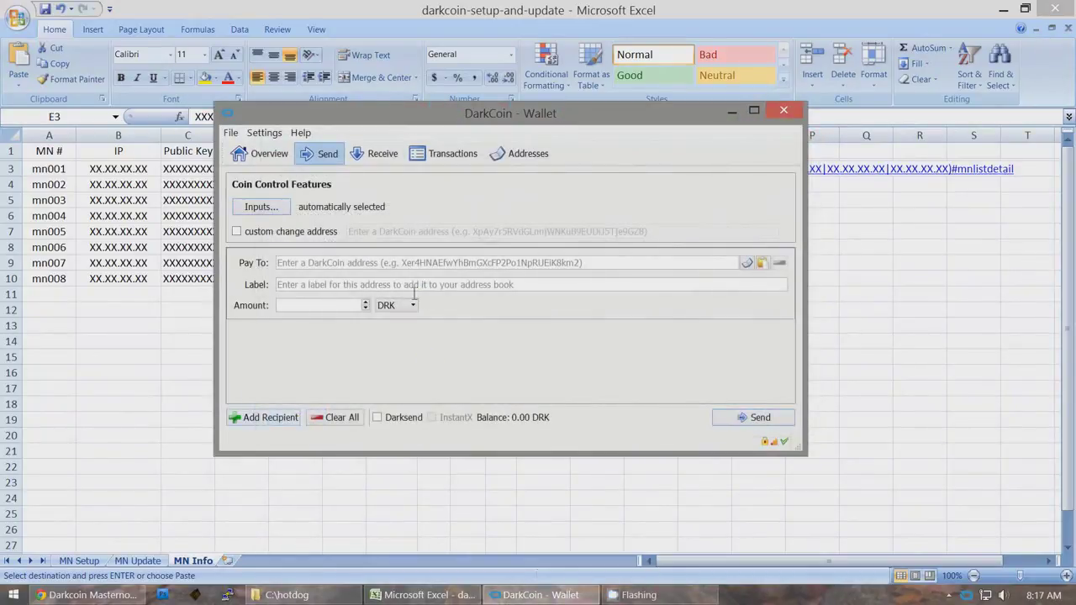
click(418, 264)
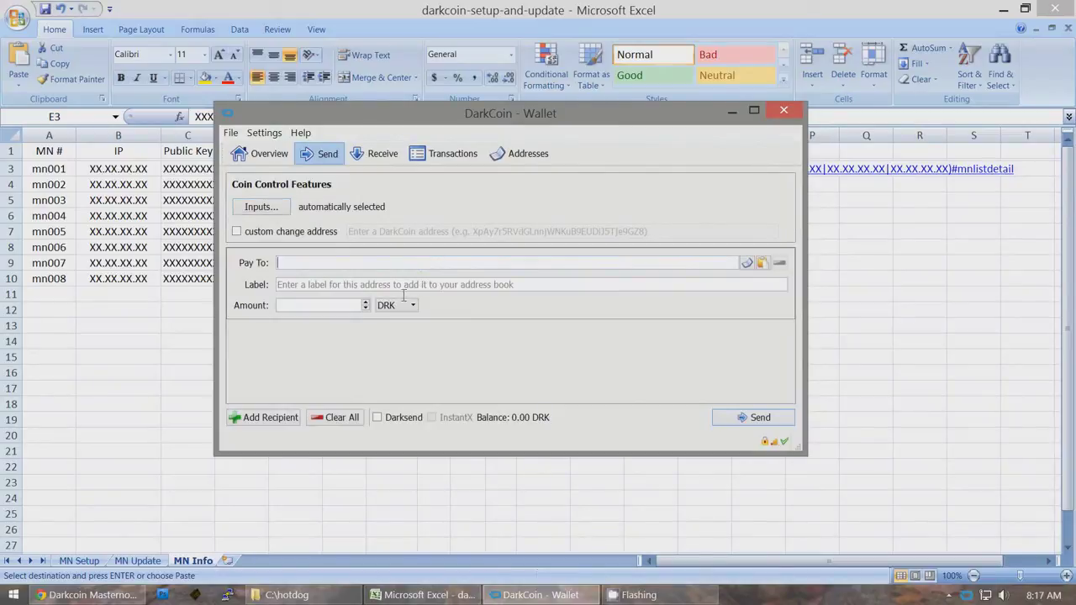
click(329, 307)
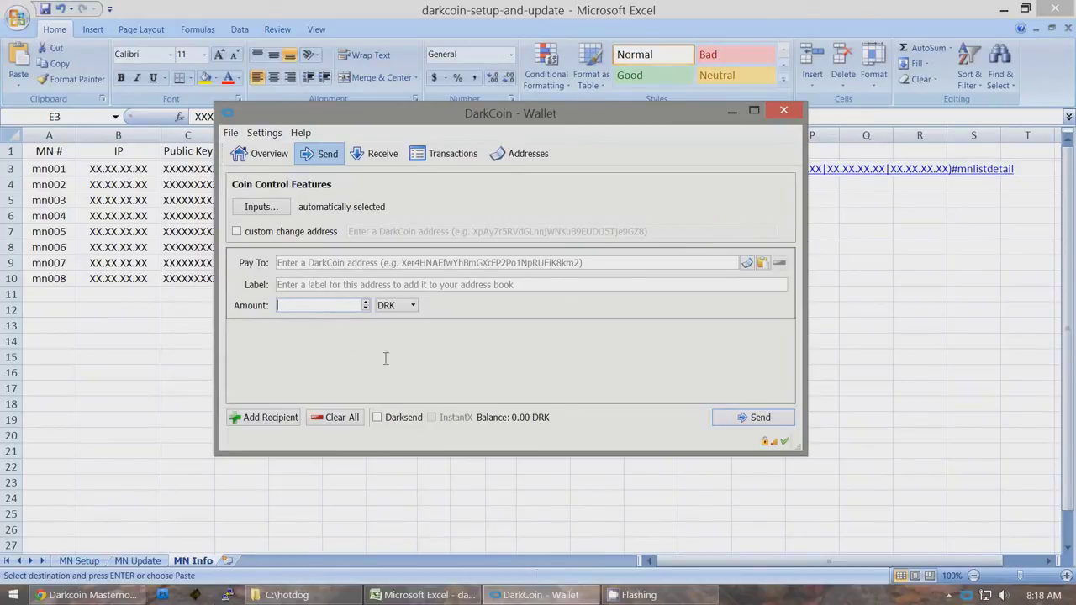
click(380, 418)
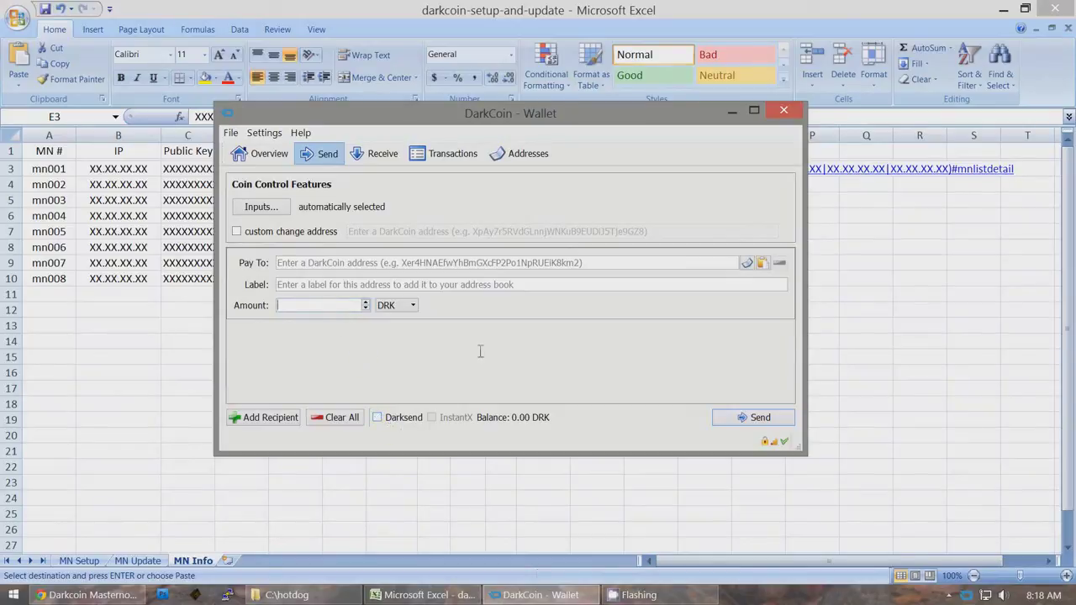